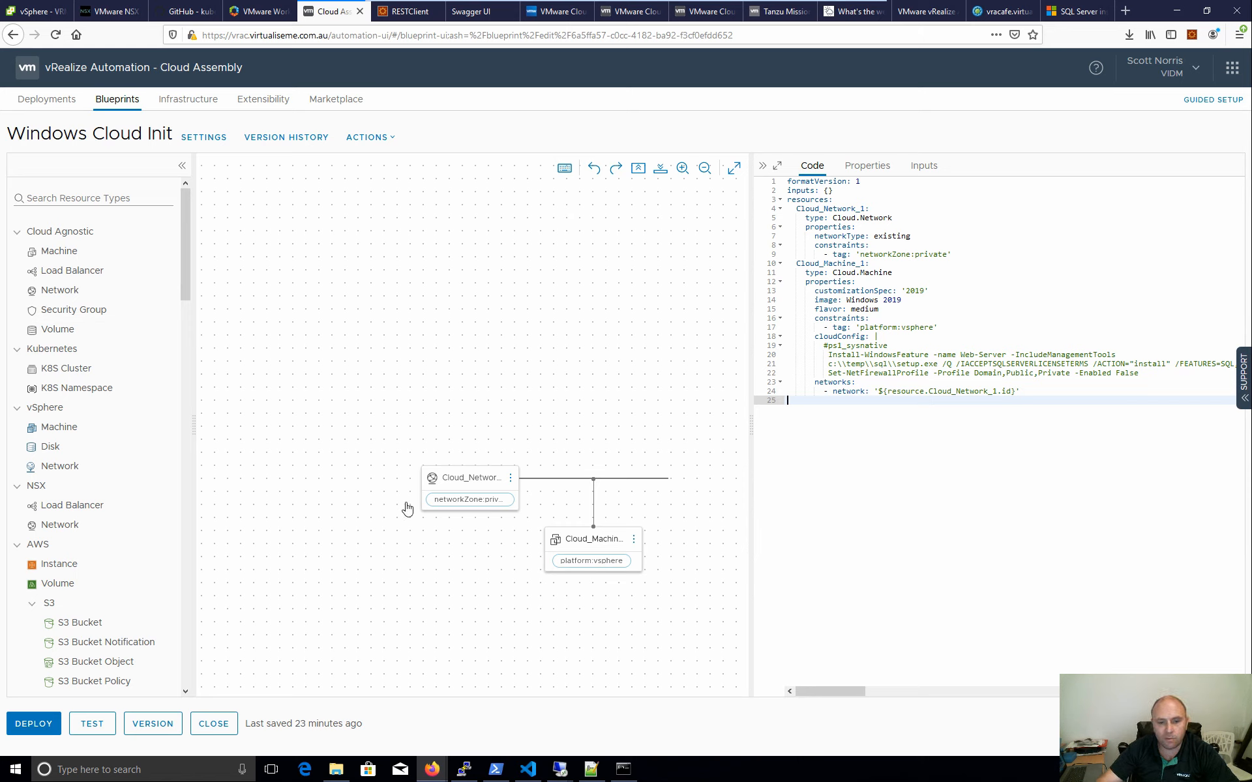
- Inspect the Cloud_Network and Cloud_Machine code, highlighting the Windows 2019 image, and collapse the AWS palette
left_click(470, 482)
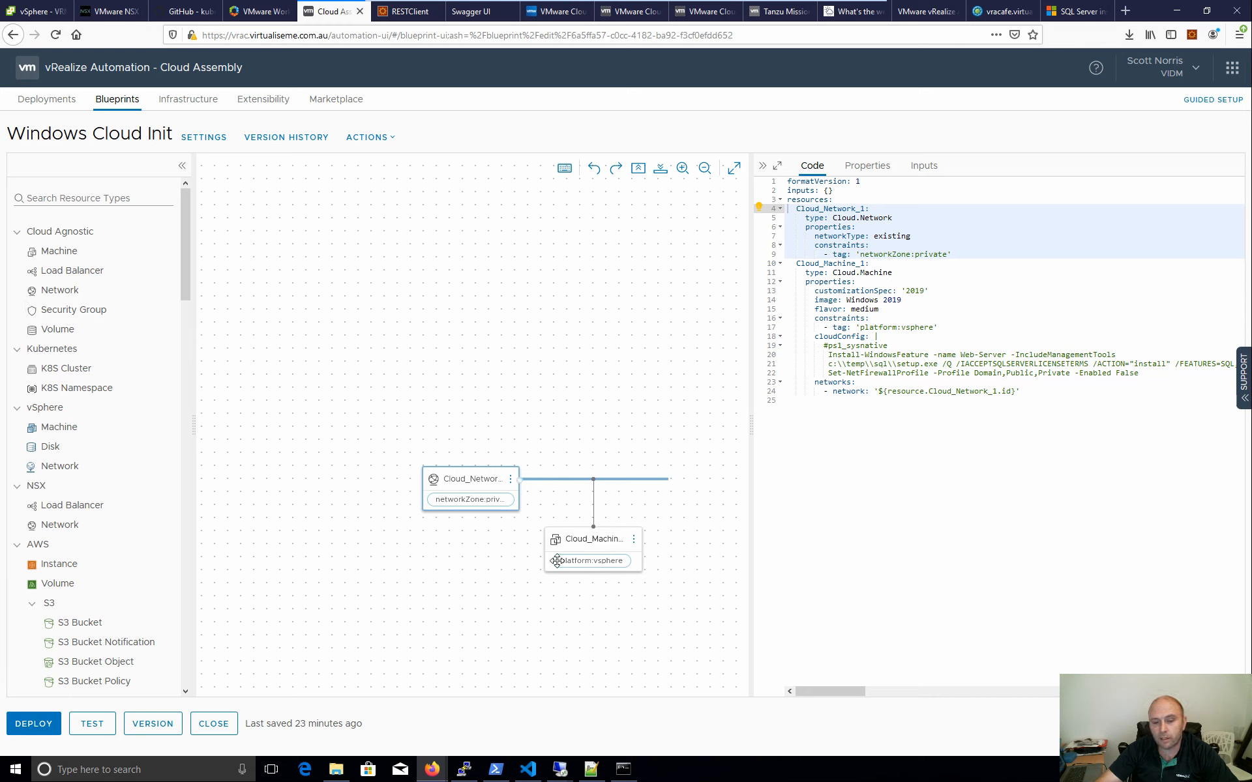
left_click(609, 540)
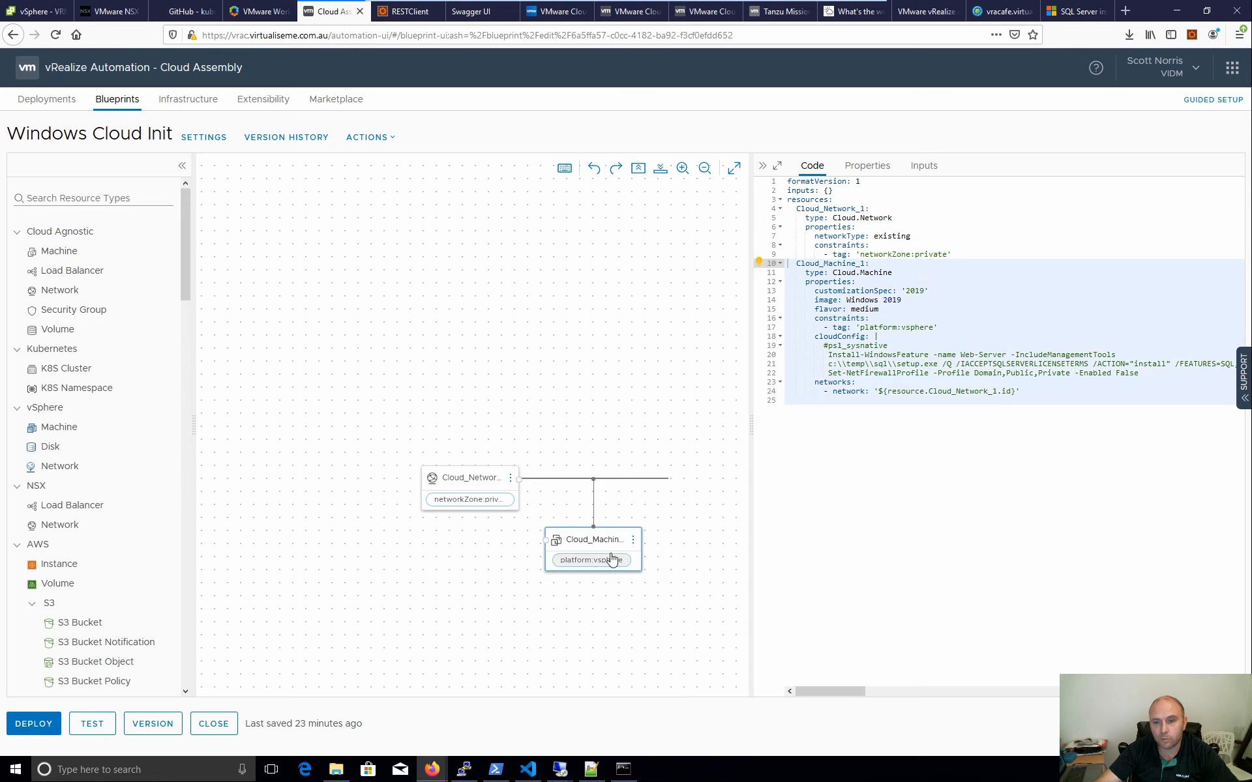
left_click(903, 300)
left_click_drag(903, 299, 847, 301)
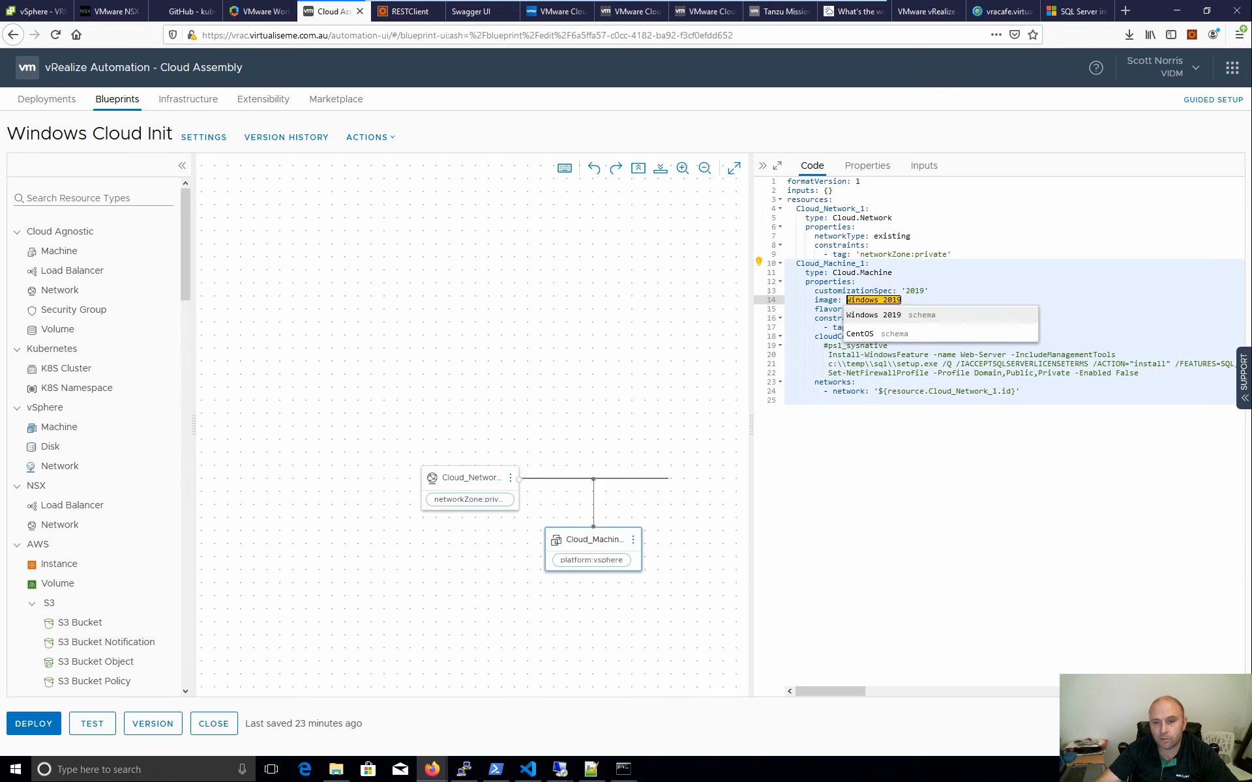
left_click(928, 292)
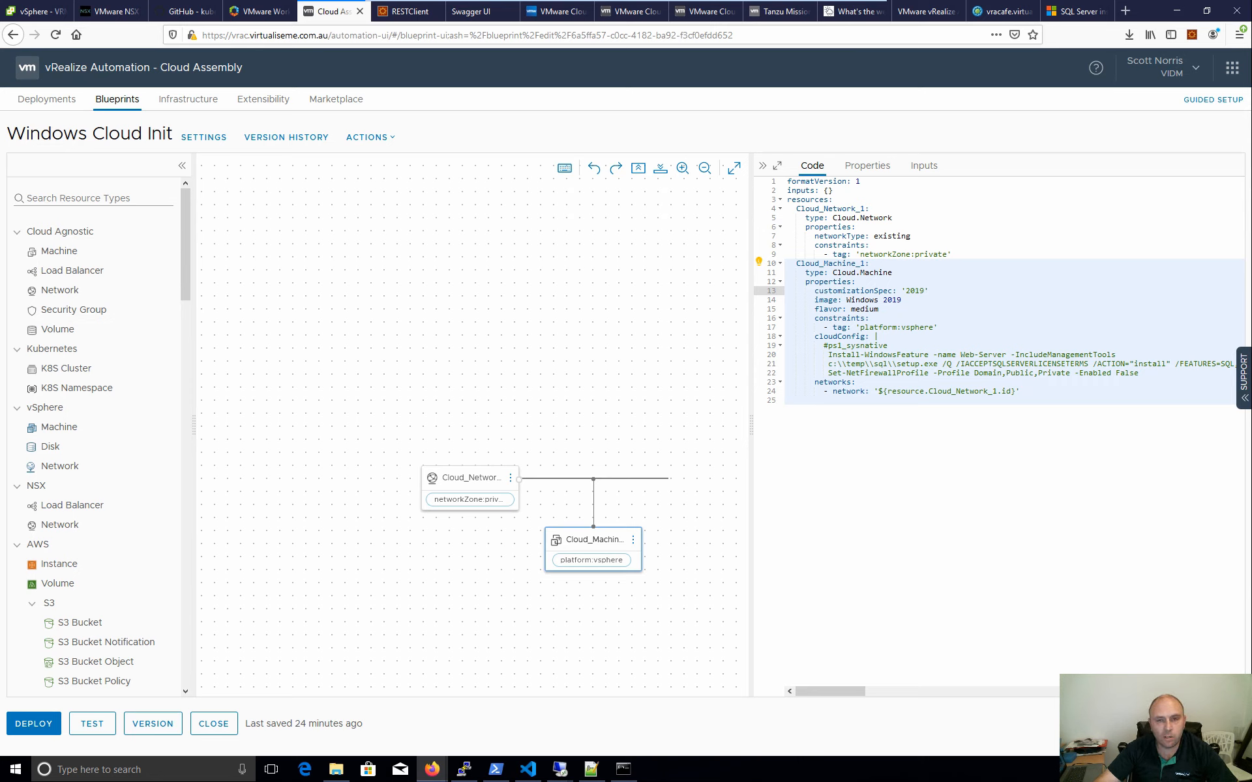
left_click(16, 545)
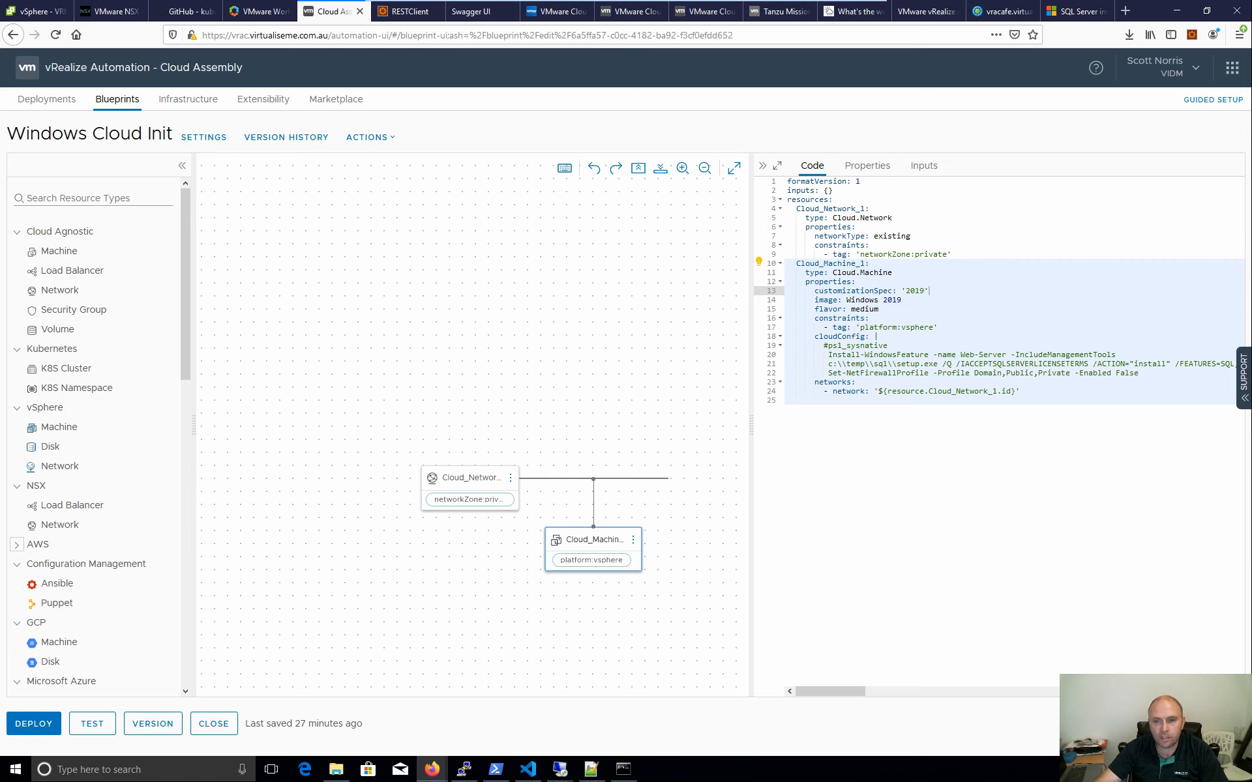
left_click_drag(814, 291, 897, 291)
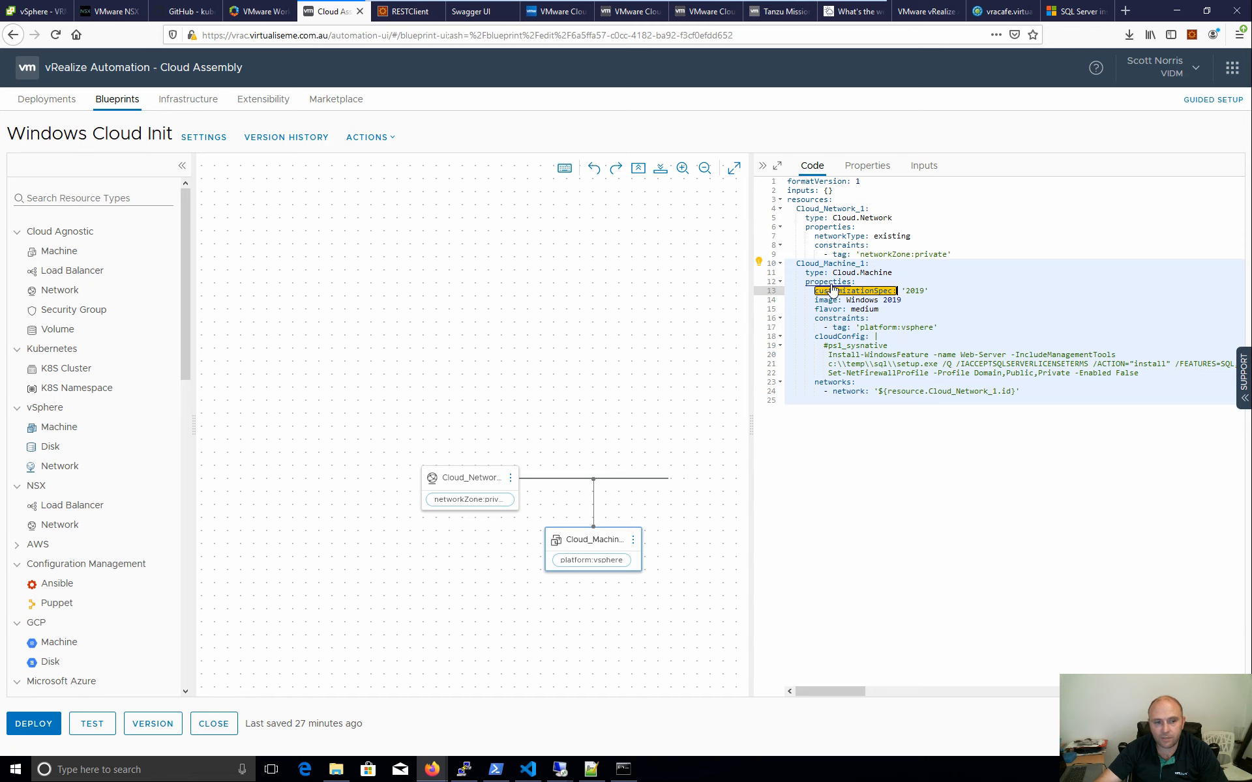
left_click_drag(58, 427, 486, 382)
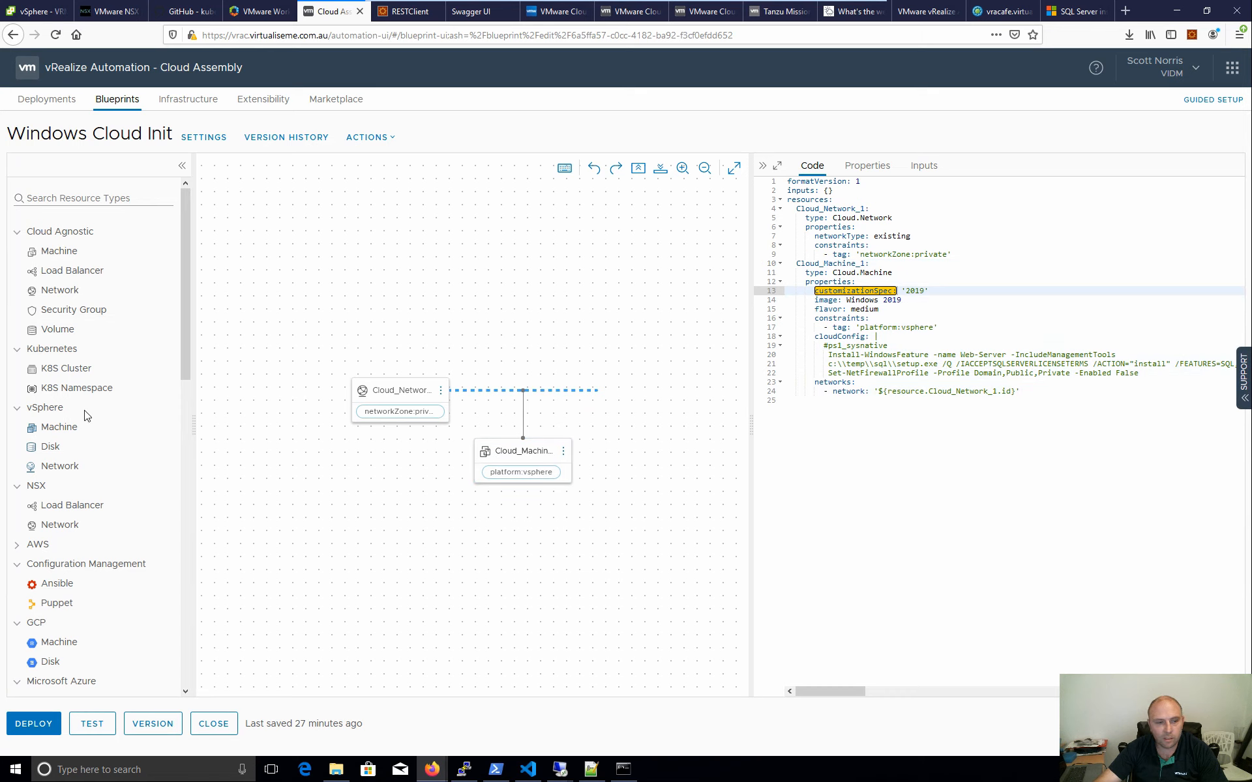
left_click_drag(60, 427, 516, 359)
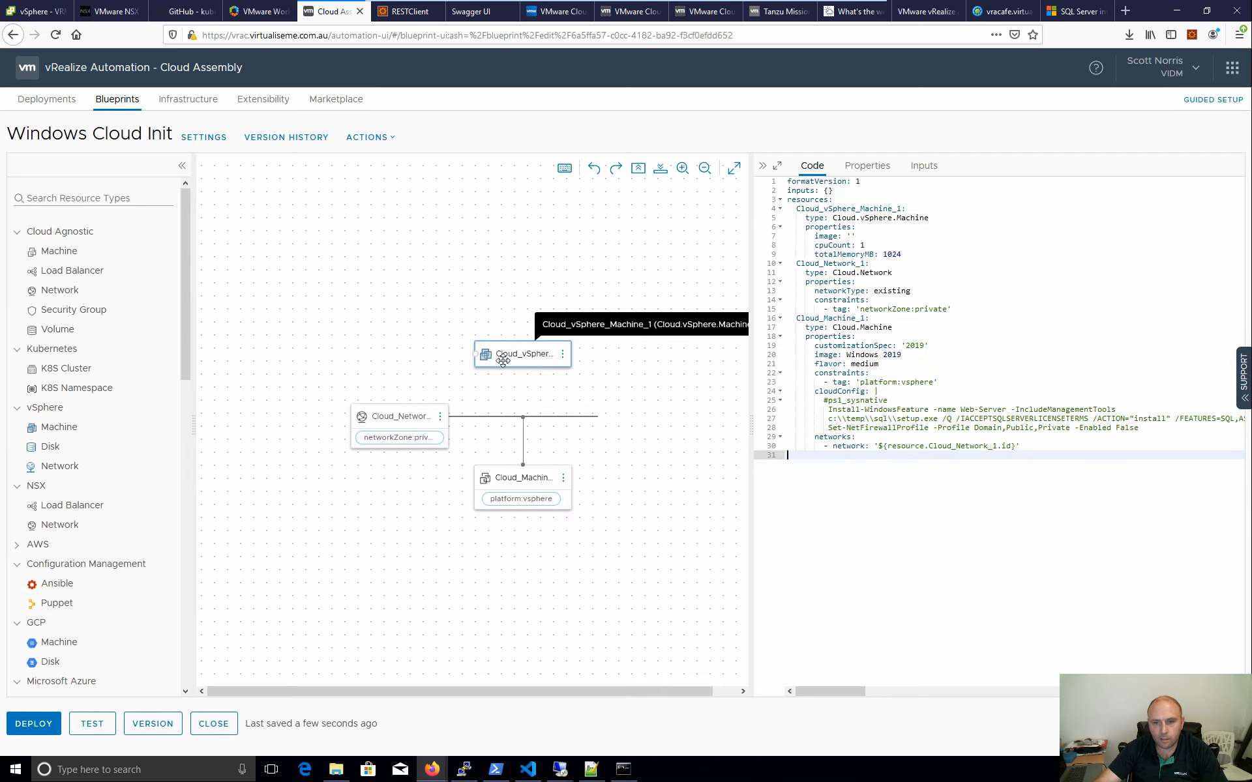
left_click(902, 254)
key("Return")
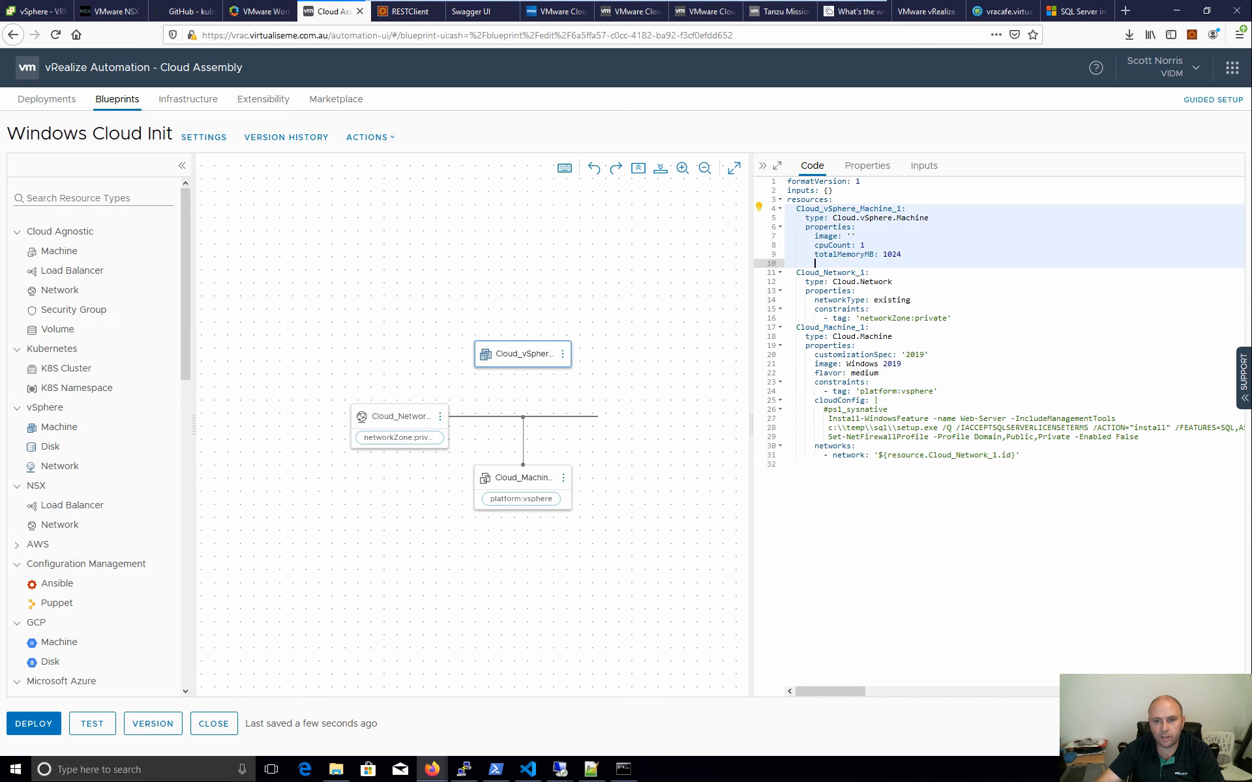
key("ctrl+space")
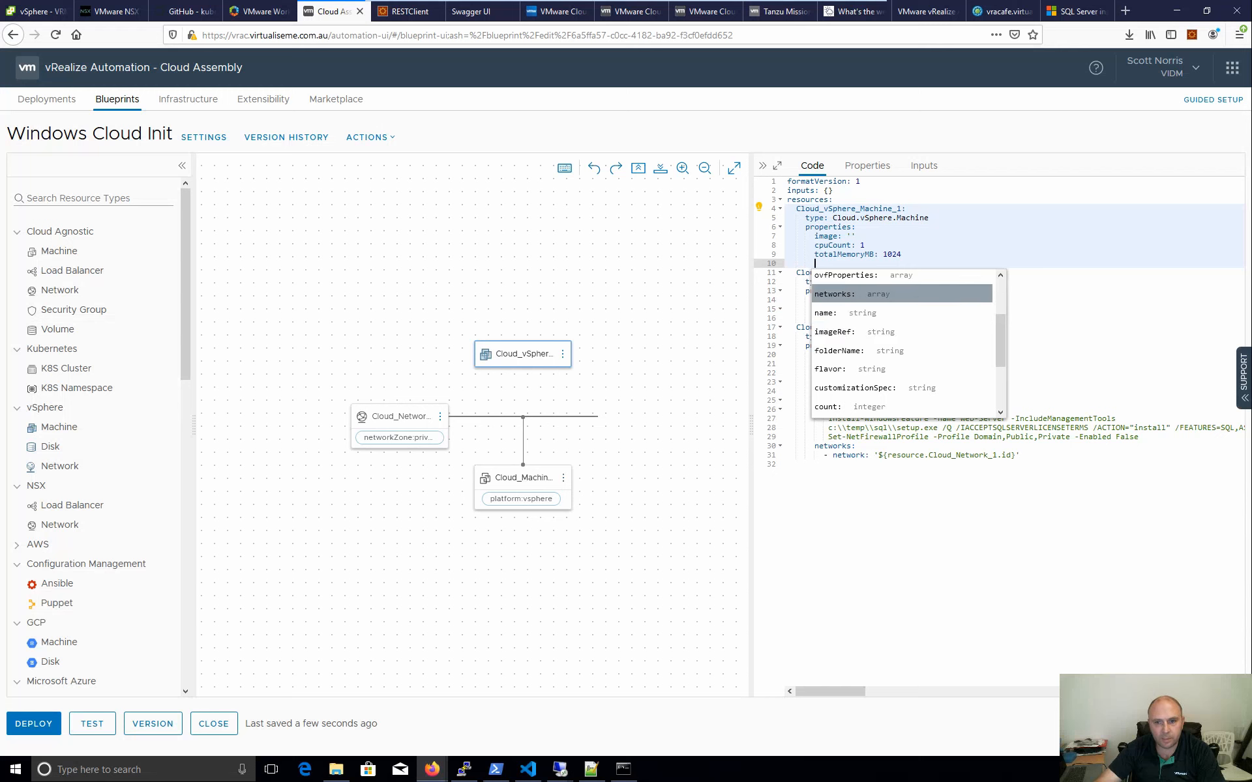
left_click(897, 254)
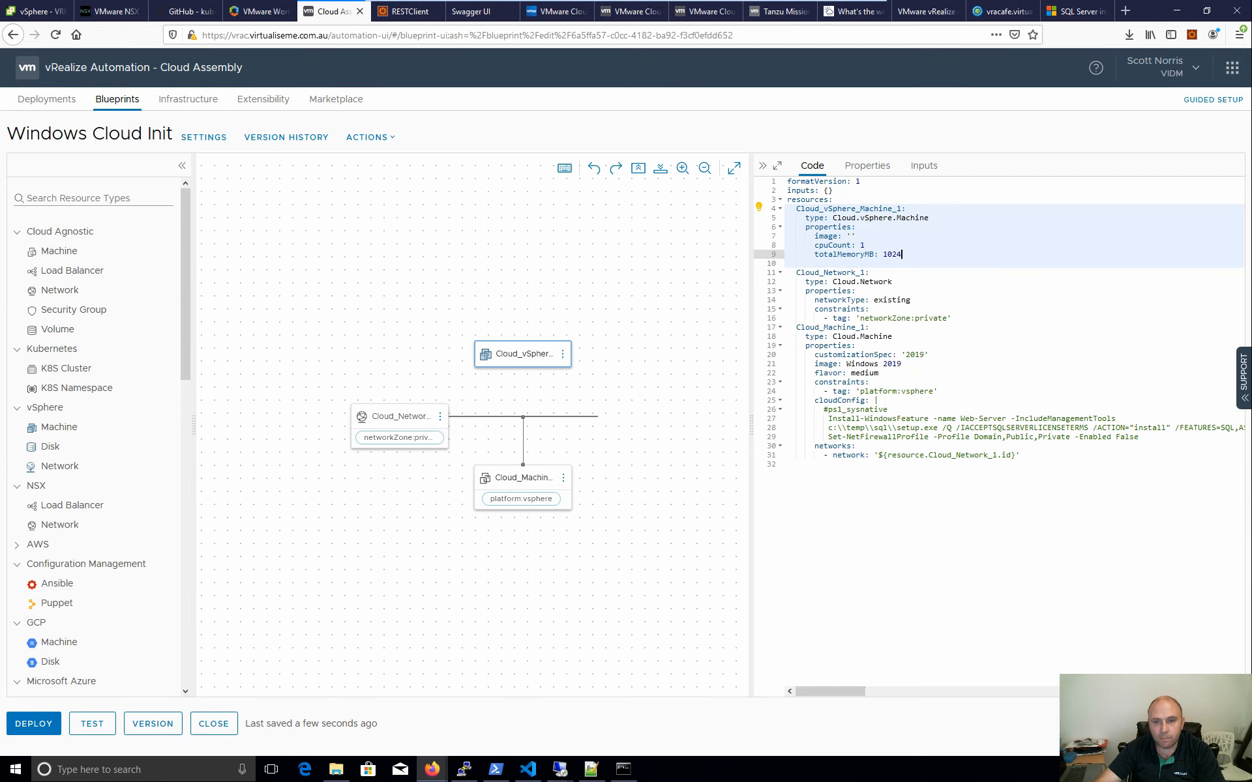
left_click_drag(902, 255, 757, 214)
key("Delete")
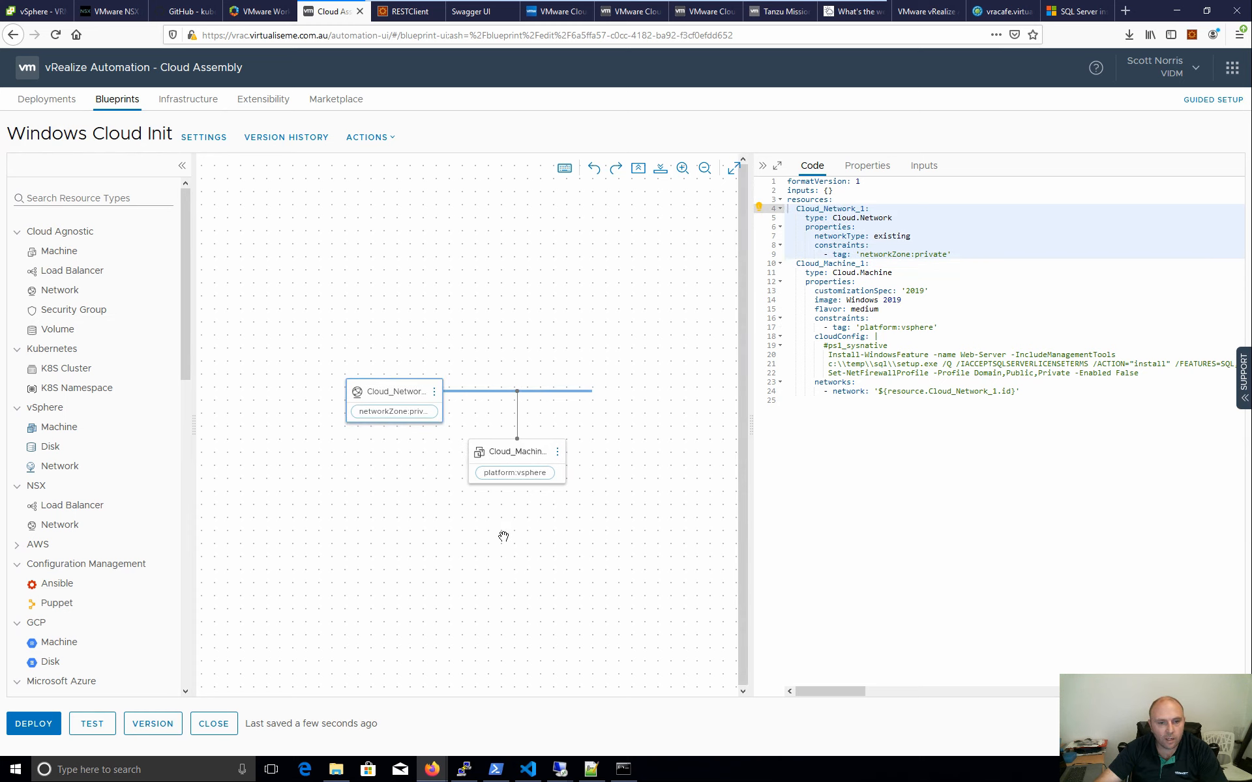
left_click_drag(46, 249, 483, 272)
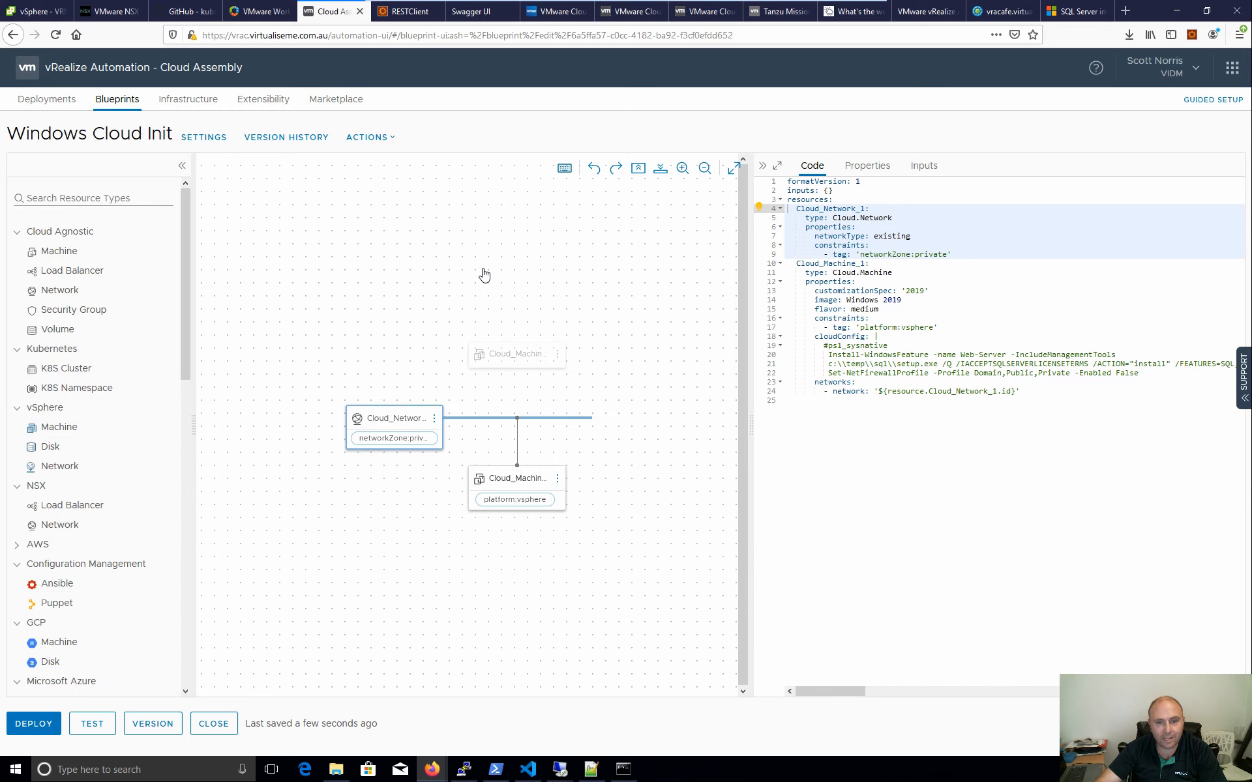
left_click(515, 358)
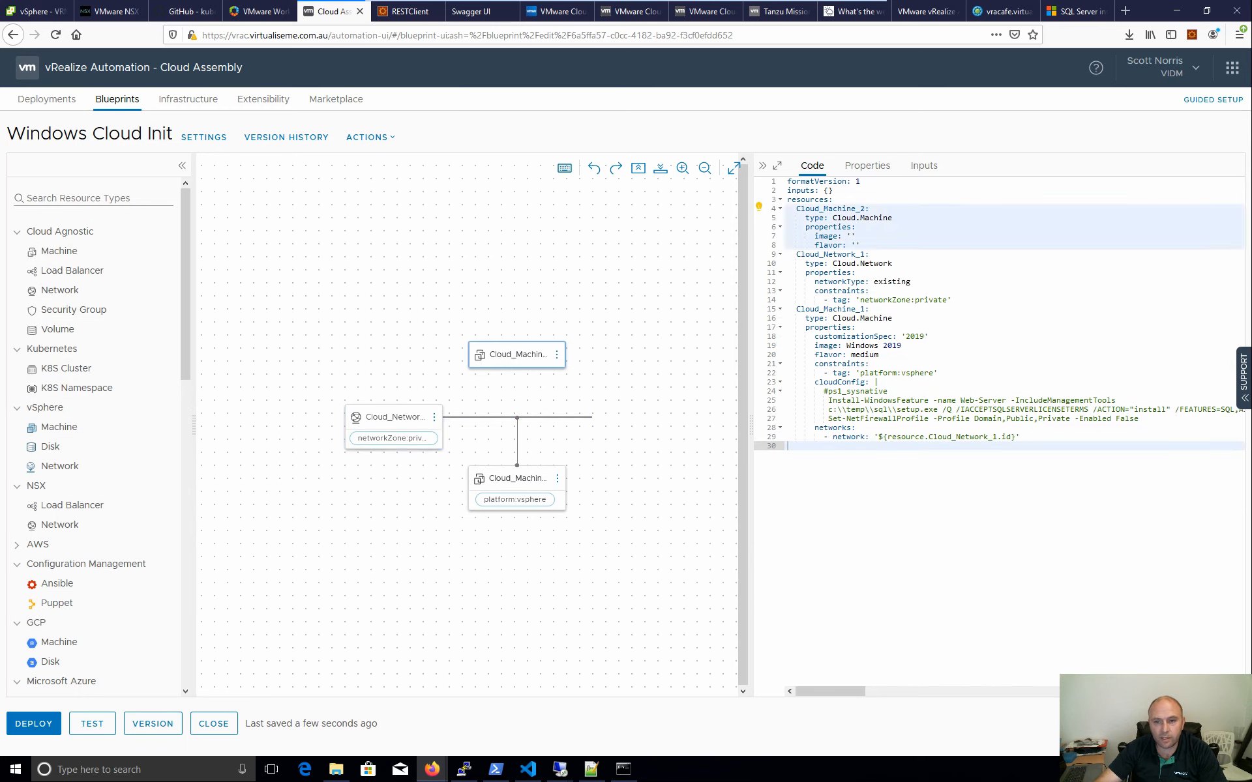
left_click(867, 245)
key("Return")
key("ctrl+space")
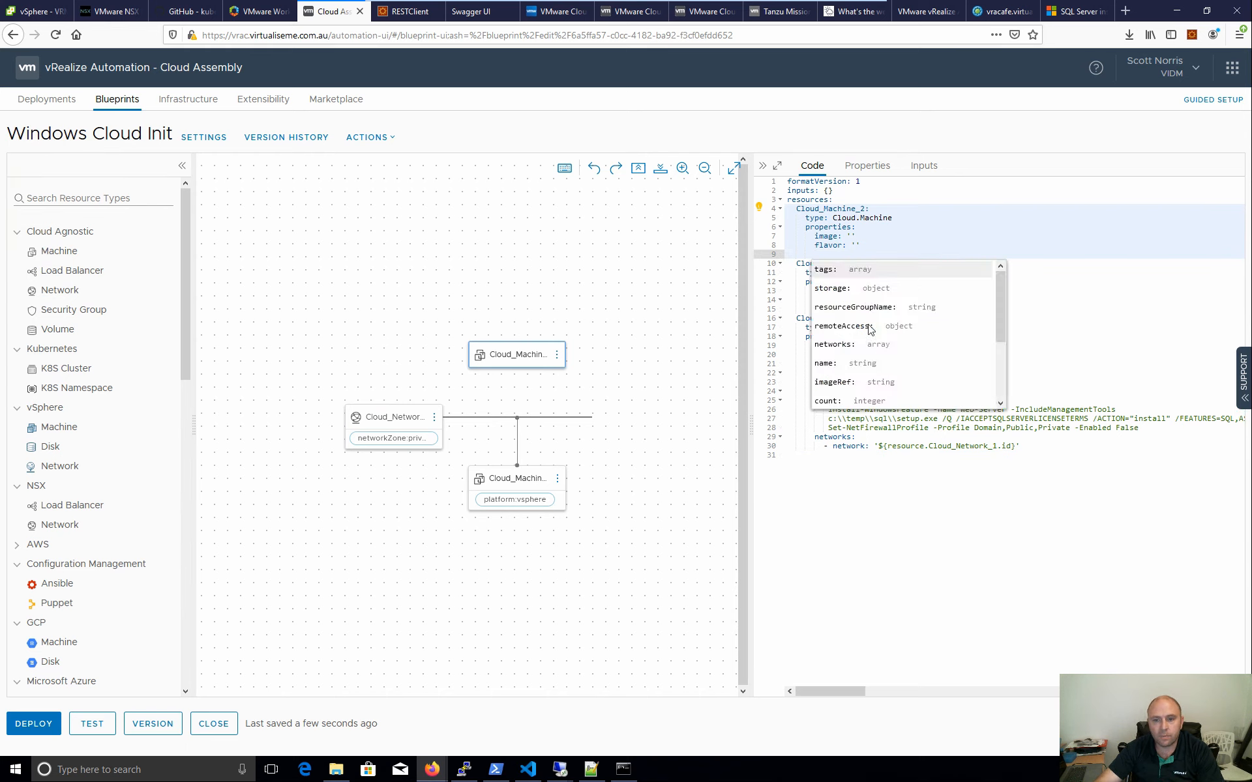
left_click_drag(998, 307, 998, 362)
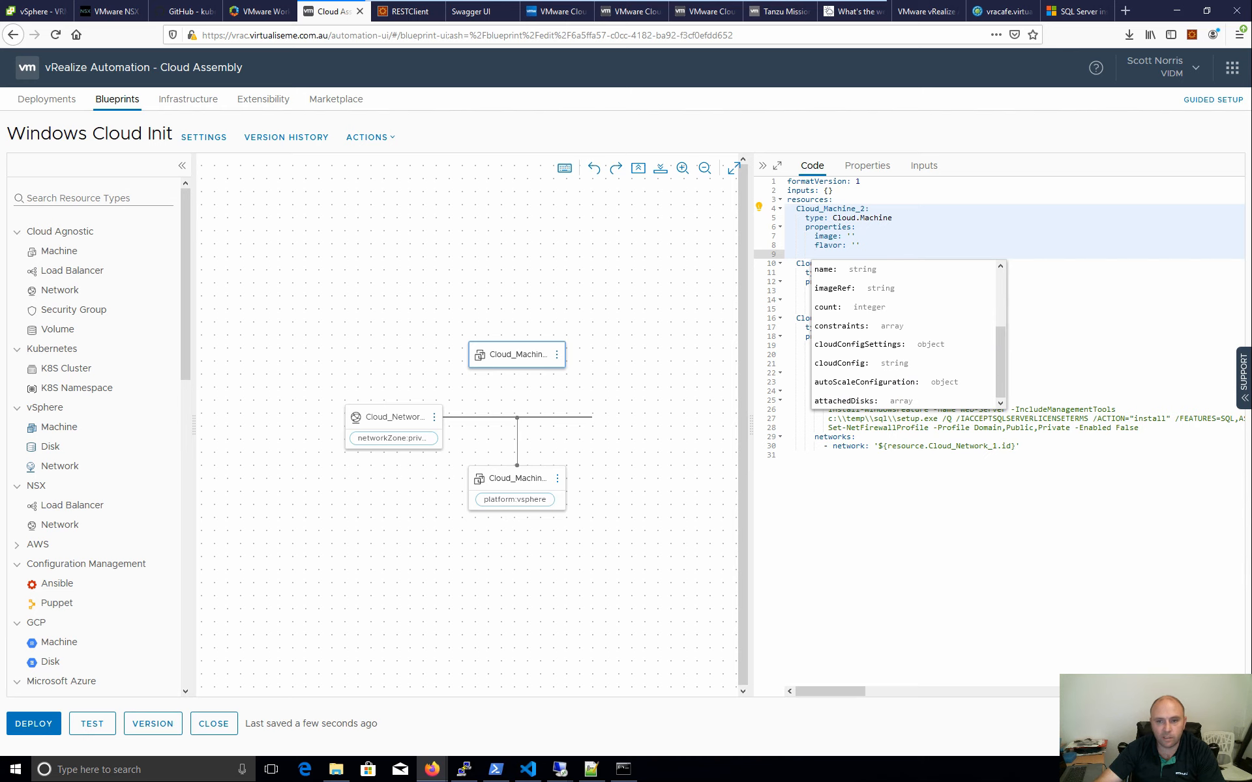
key("Escape")
left_click_drag(763, 254, 763, 212)
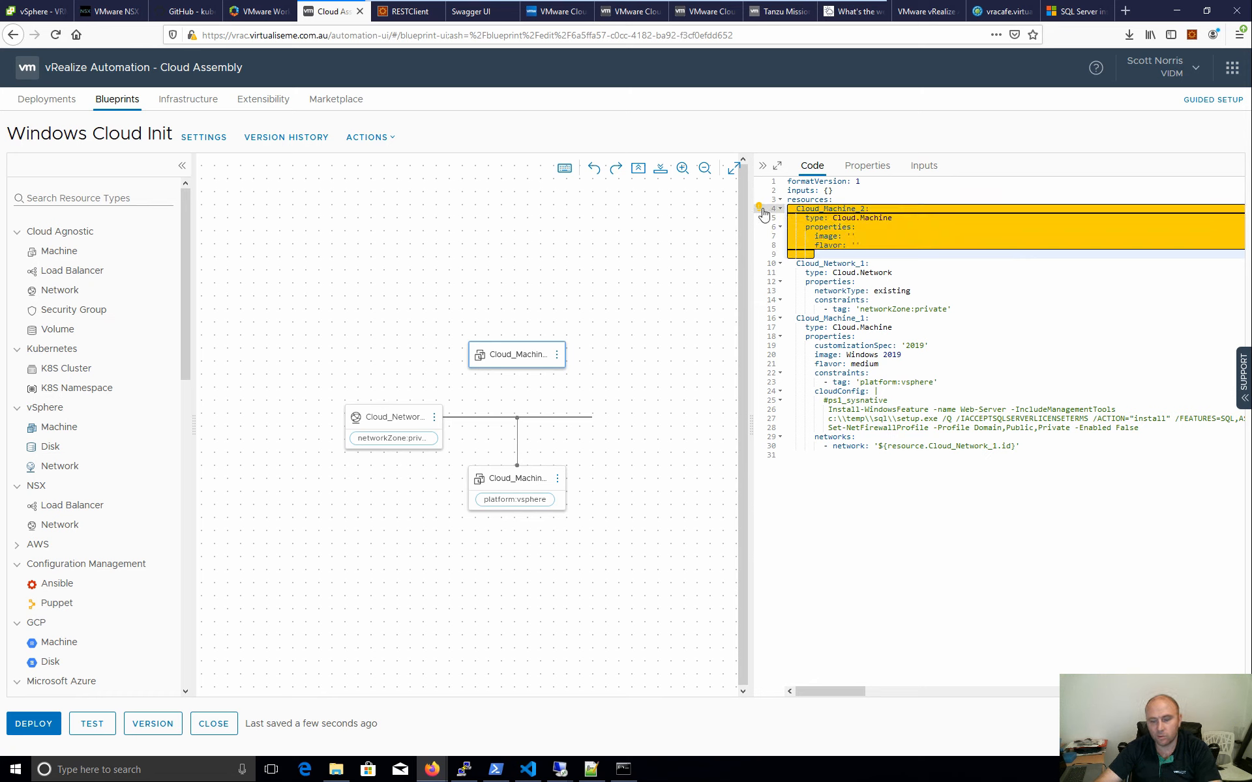
key("Delete")
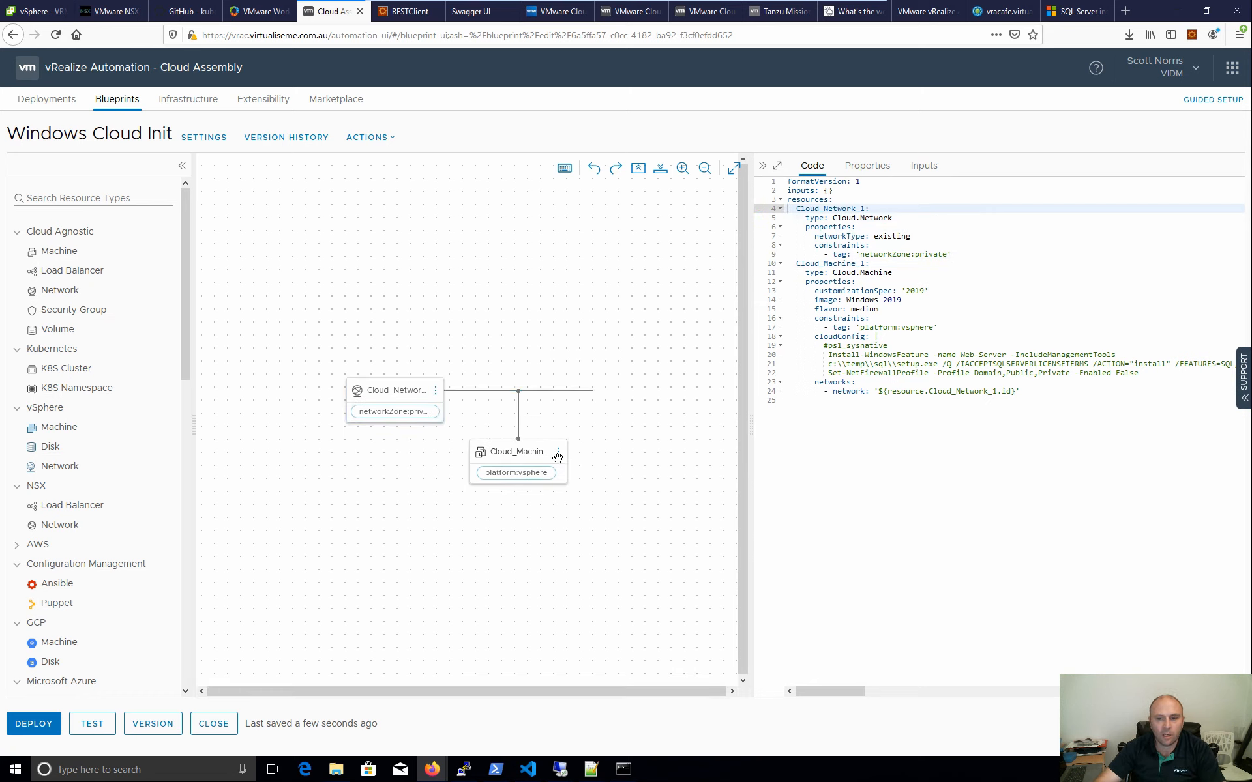
left_click_drag(929, 292, 902, 291)
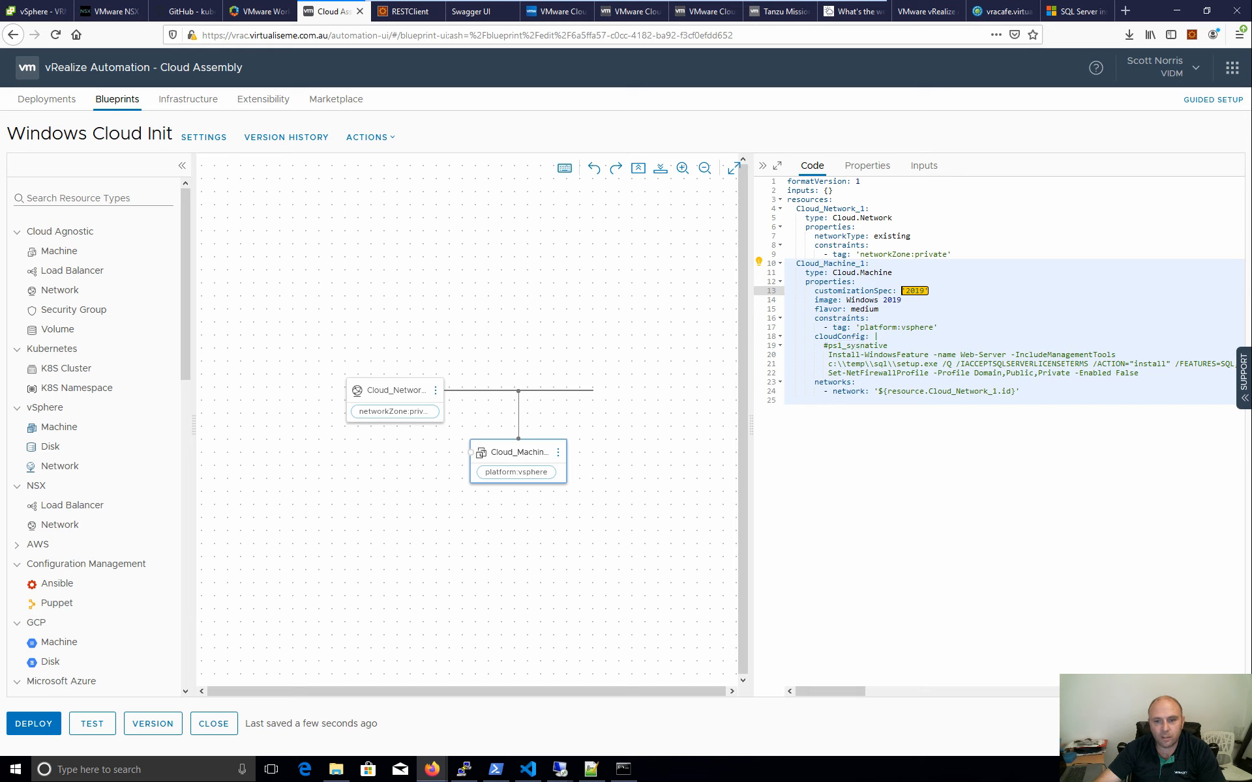
- Duplicate the Cloud Assembly browser tab and close the Windows Cloud Init blueprint editor
right_click(336, 19)
left_click(386, 67)
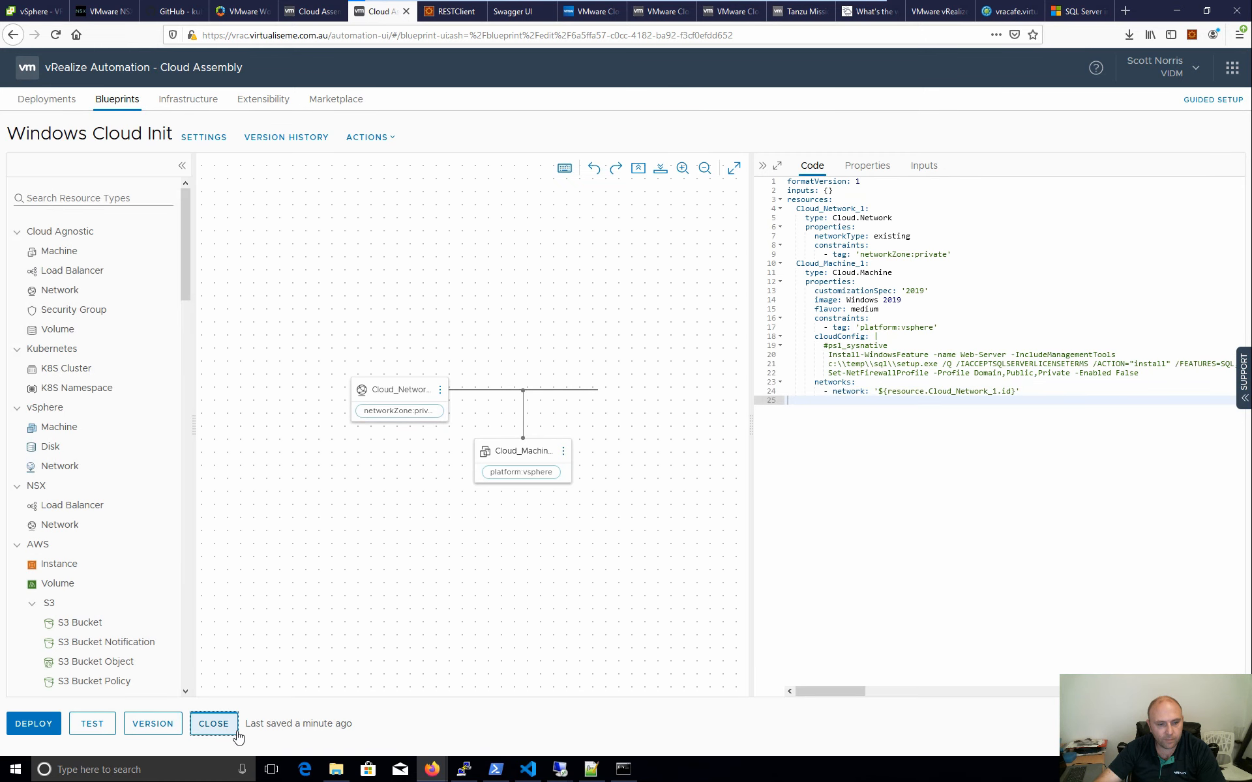
left_click(221, 729)
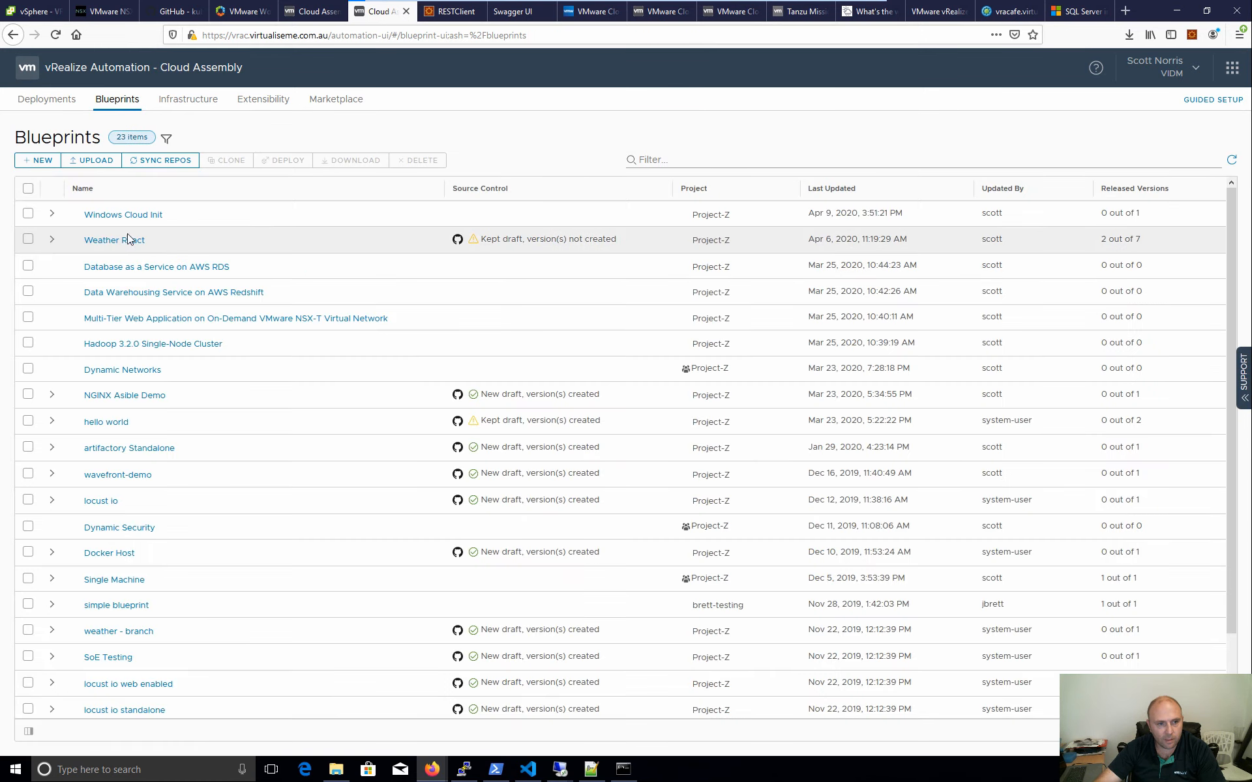
- Open Weather React and inspect the Web_Service machine's #cloud-config runcmd section
left_click(93, 241)
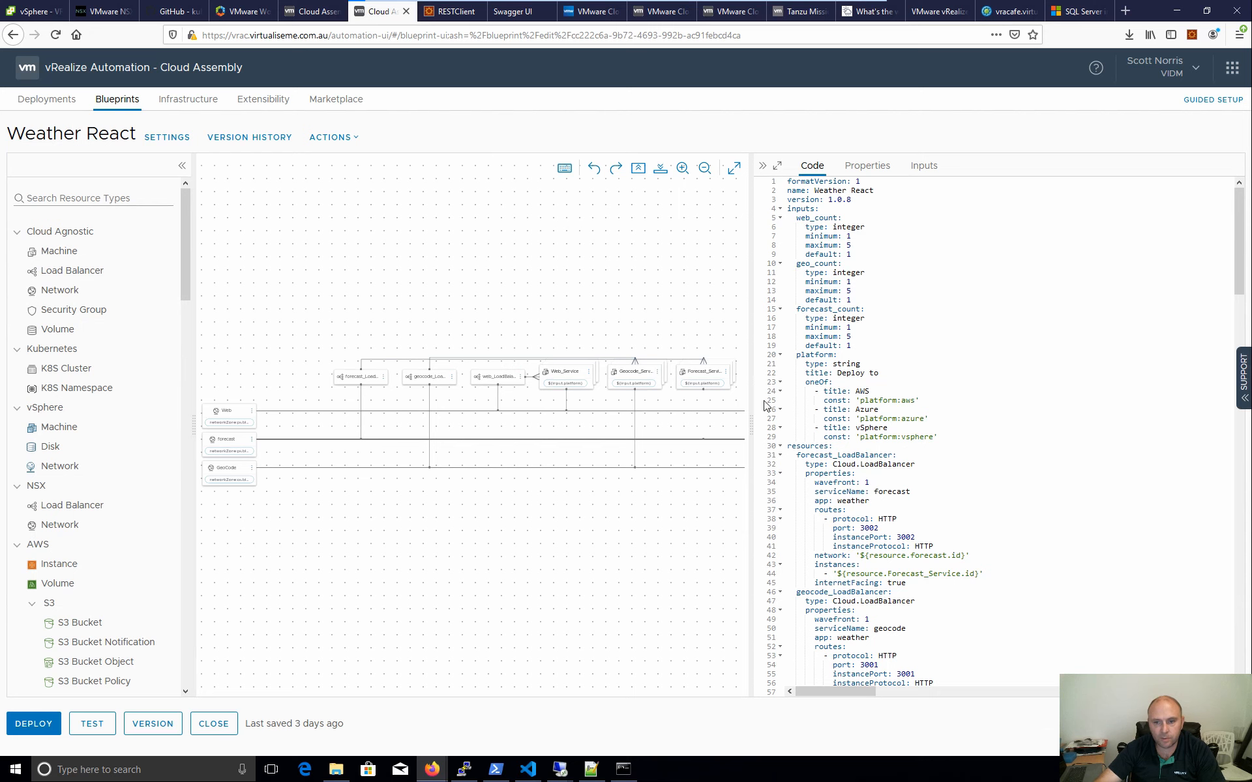
scroll(815, 457, "down", 5)
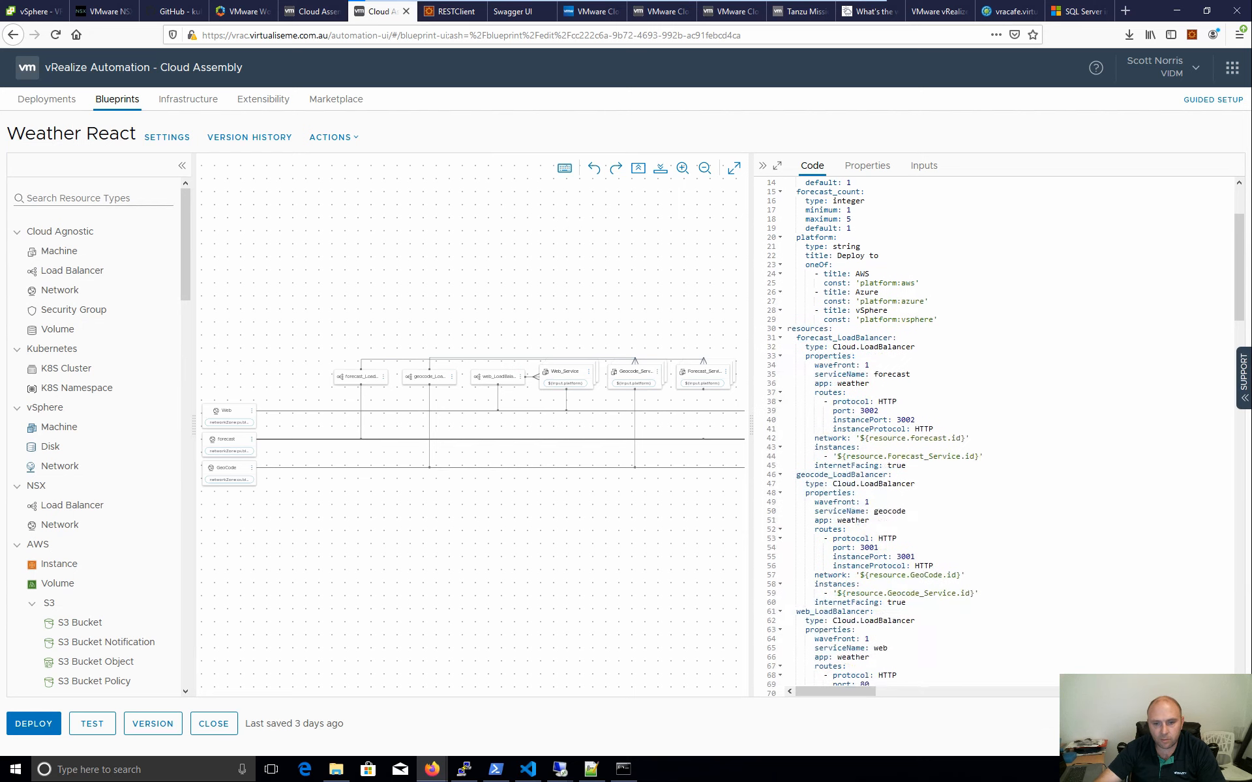
left_click(549, 369)
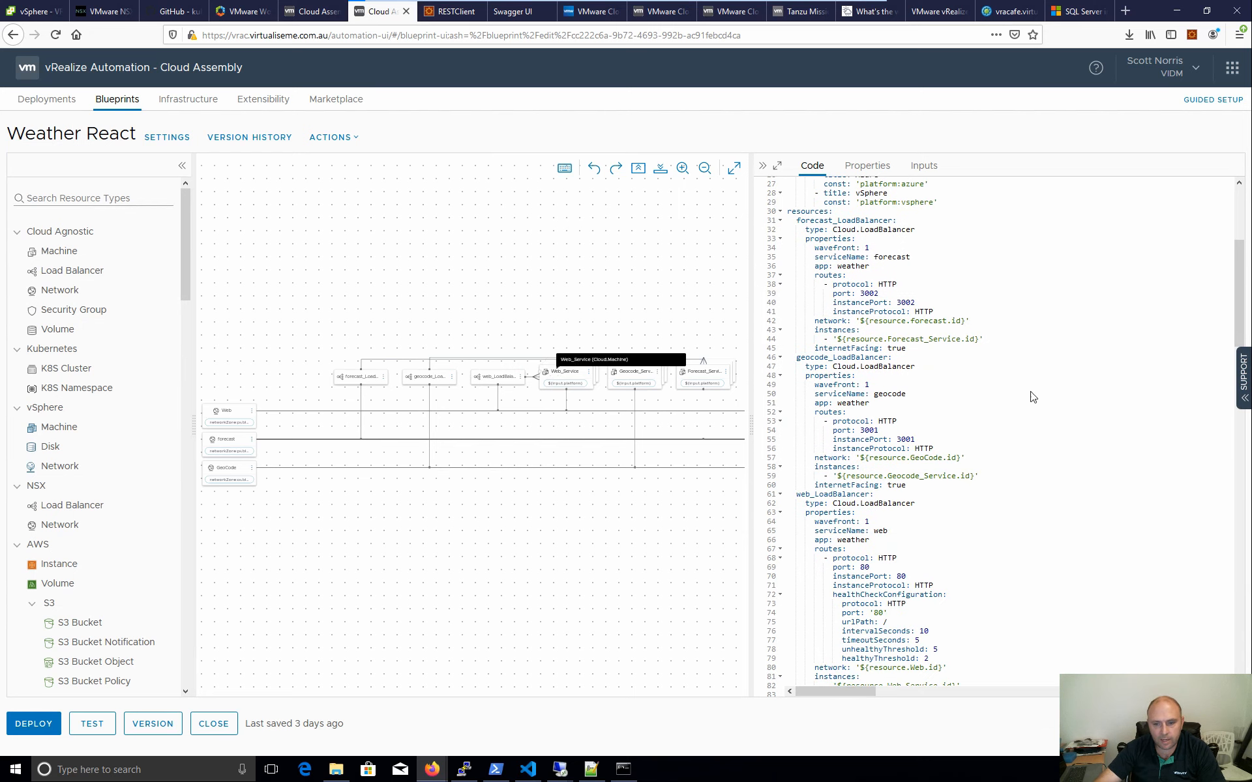
left_click(890, 492)
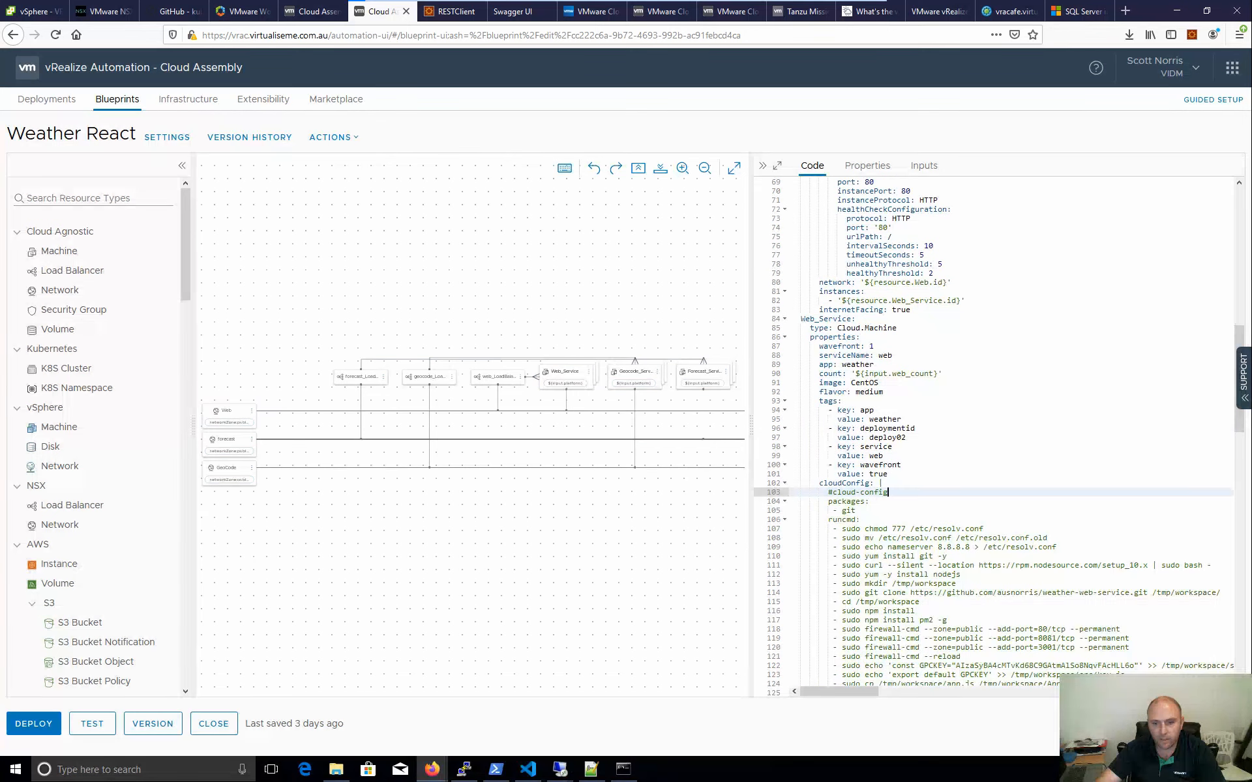
scroll(876, 493, "down", 2)
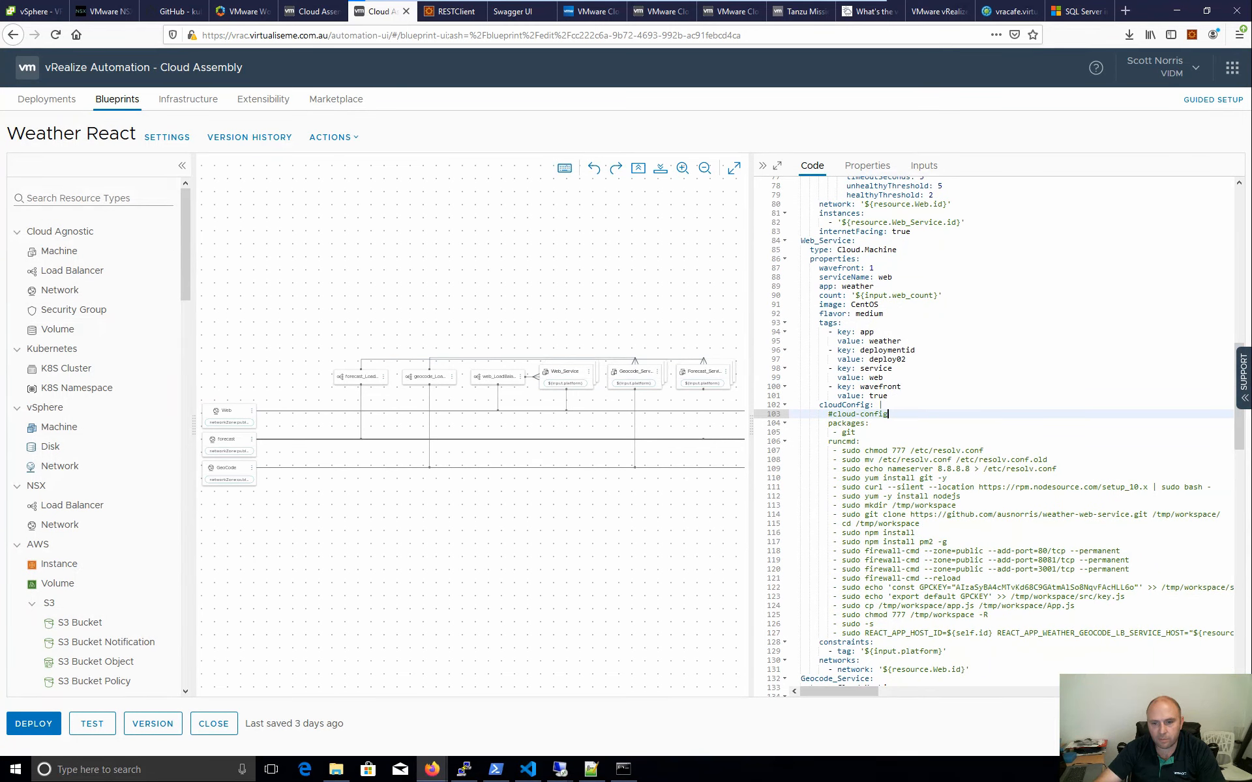
left_click_drag(828, 442, 860, 442)
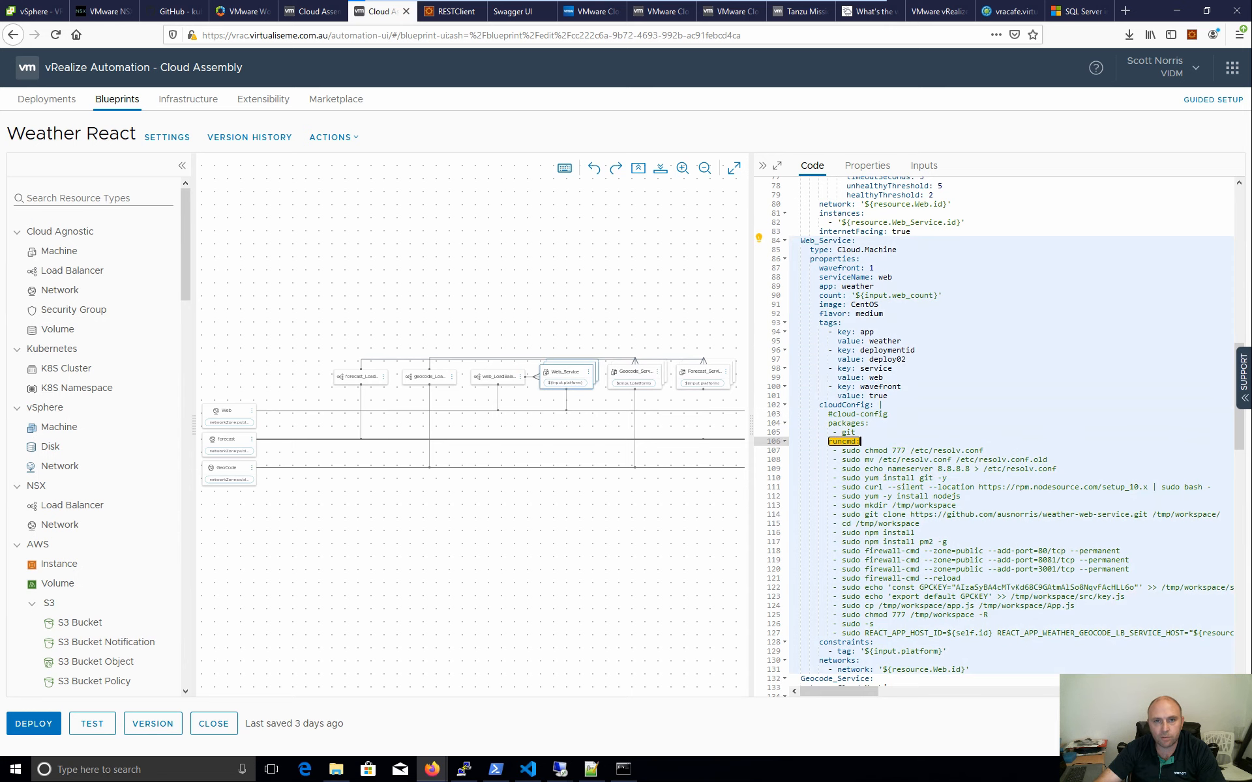
left_click(861, 442)
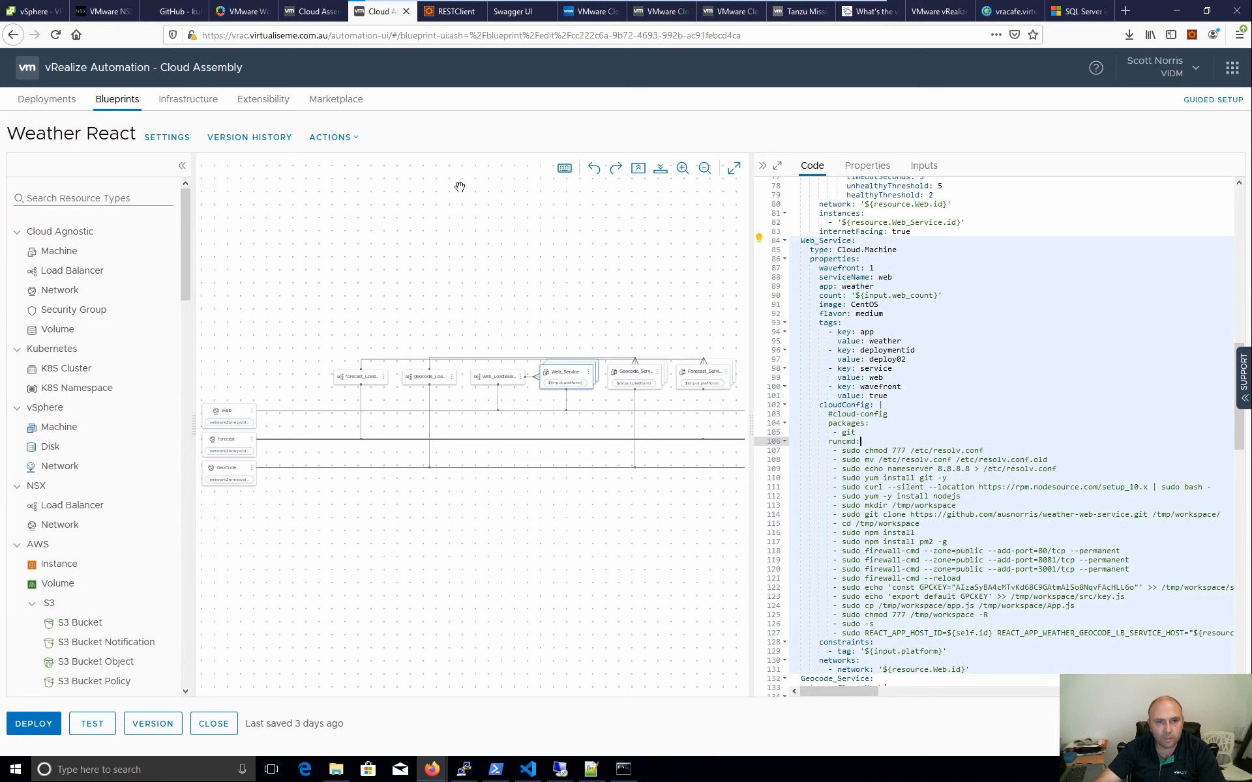
left_click(328, 18)
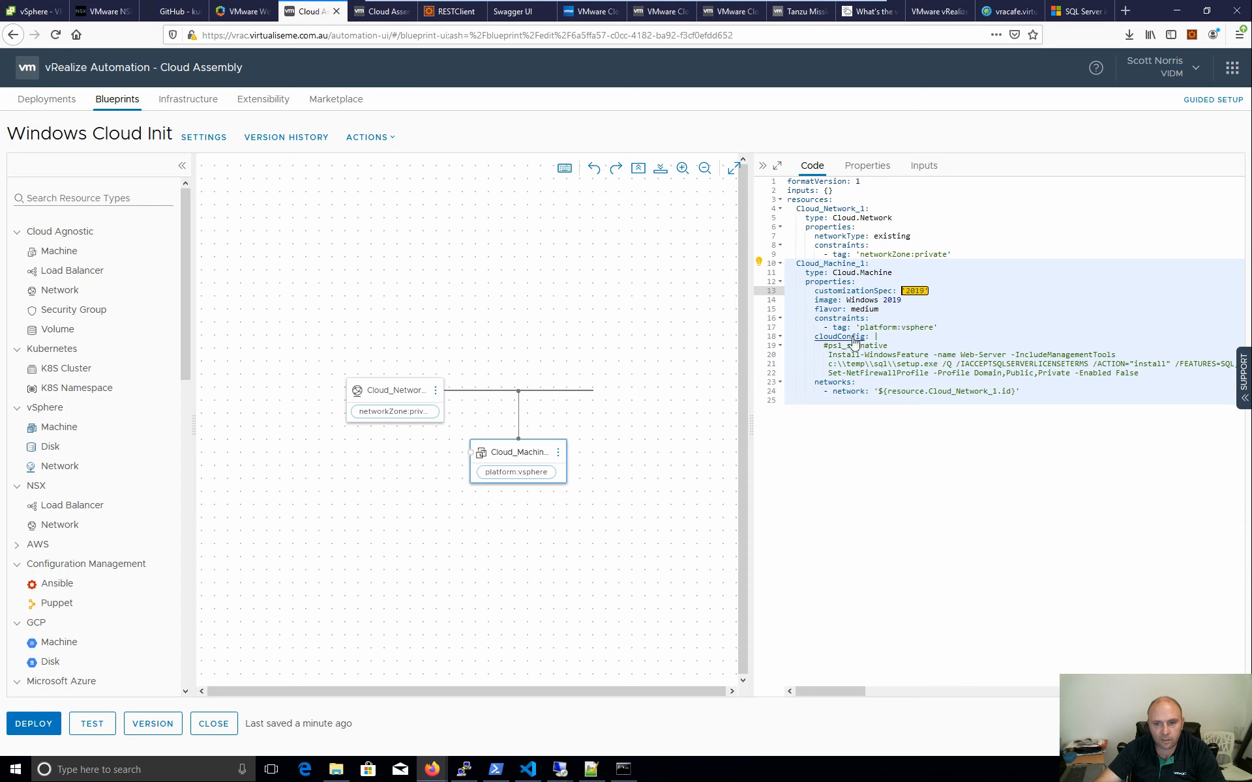
mouse_move(858, 342)
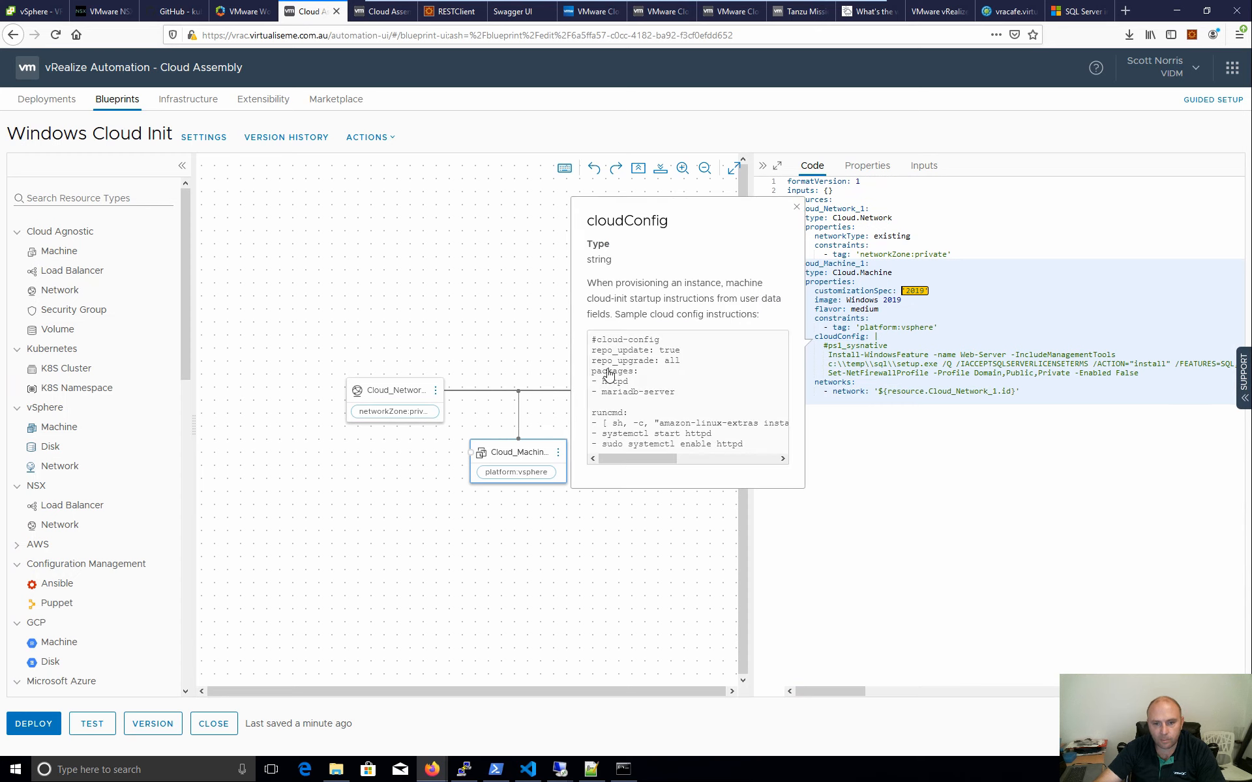
left_click_drag(888, 345, 829, 345)
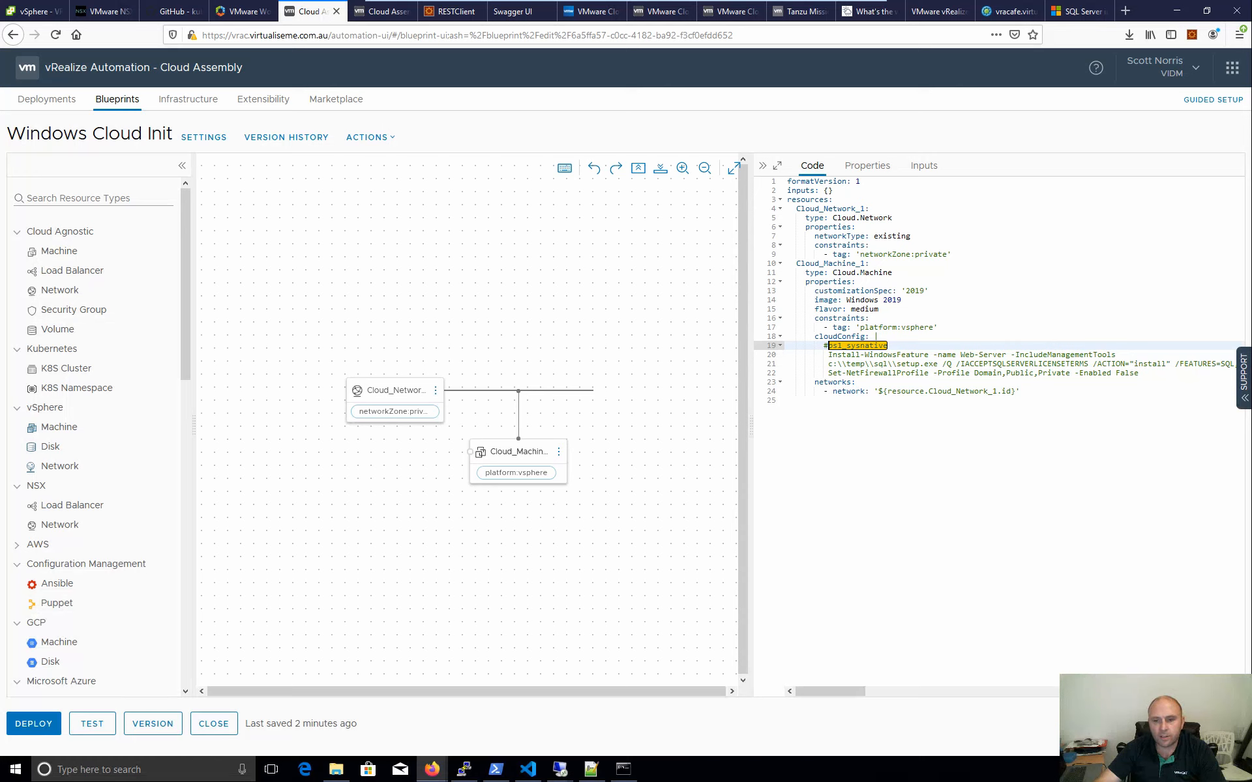
left_click(888, 345)
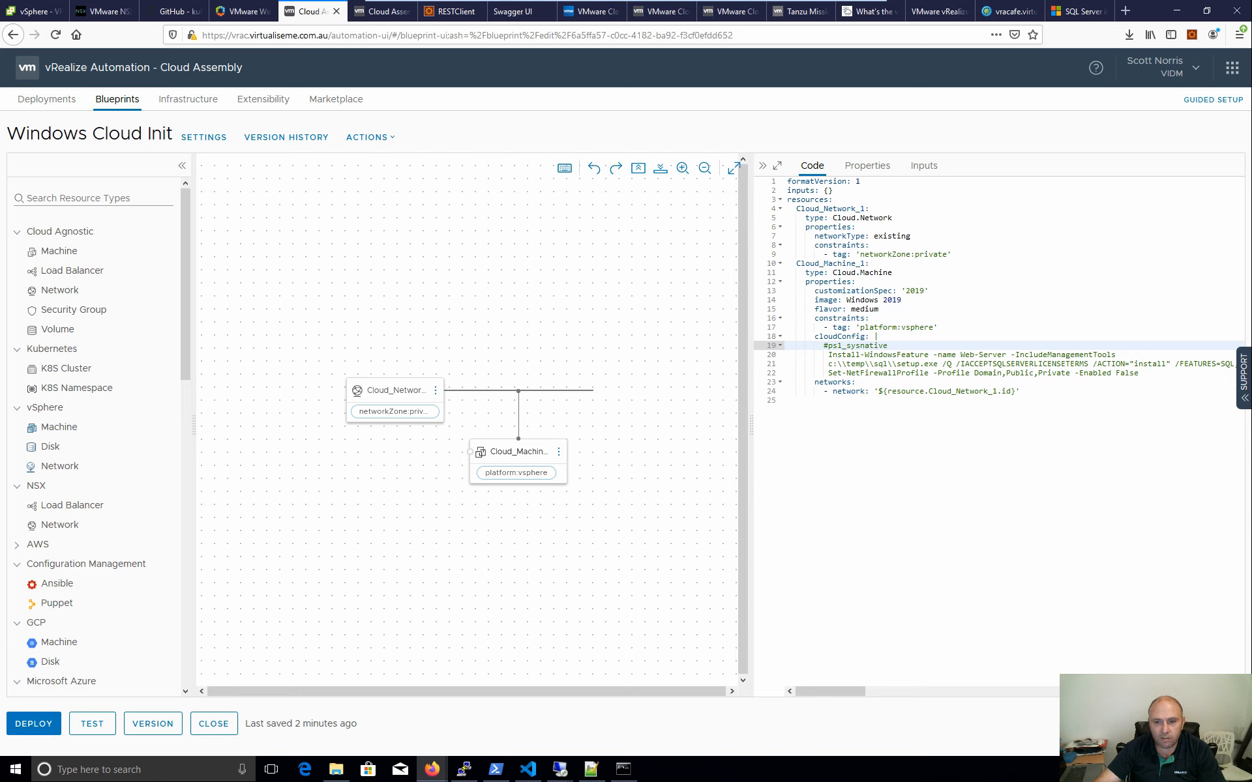
left_click_drag(828, 355, 837, 355)
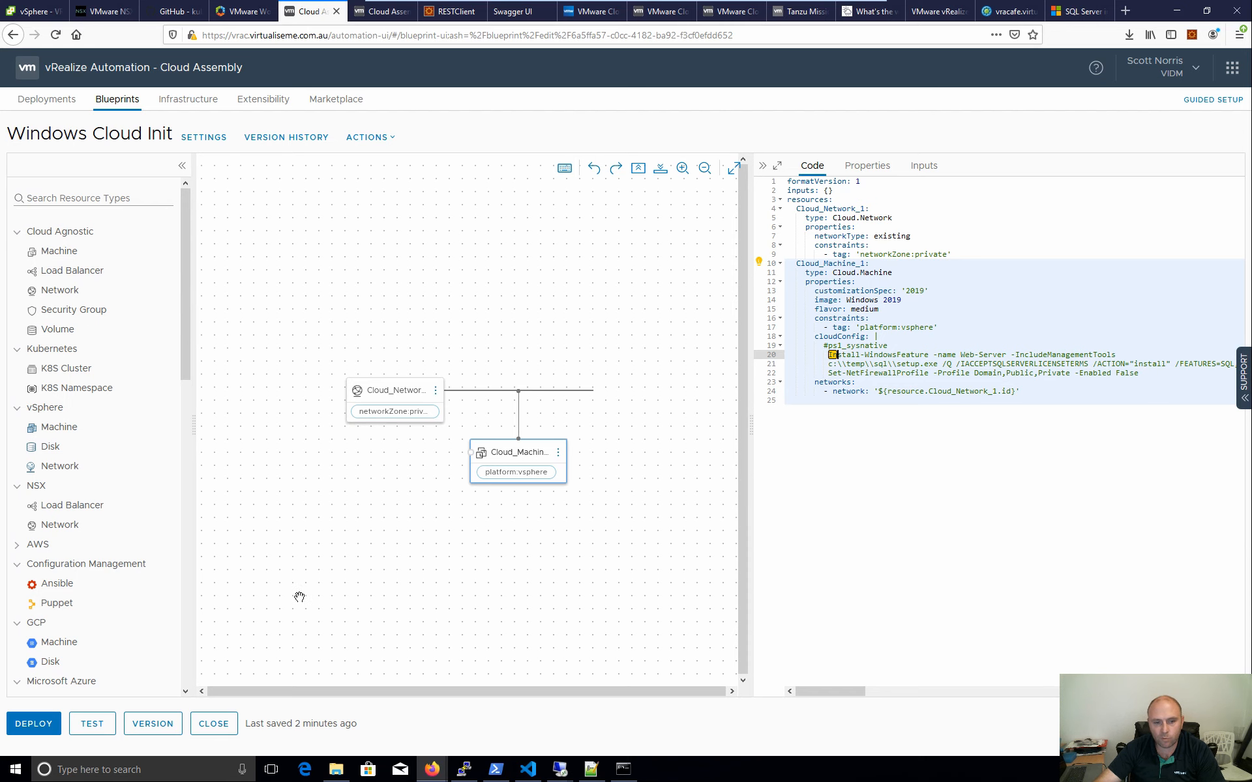
left_click(383, 11)
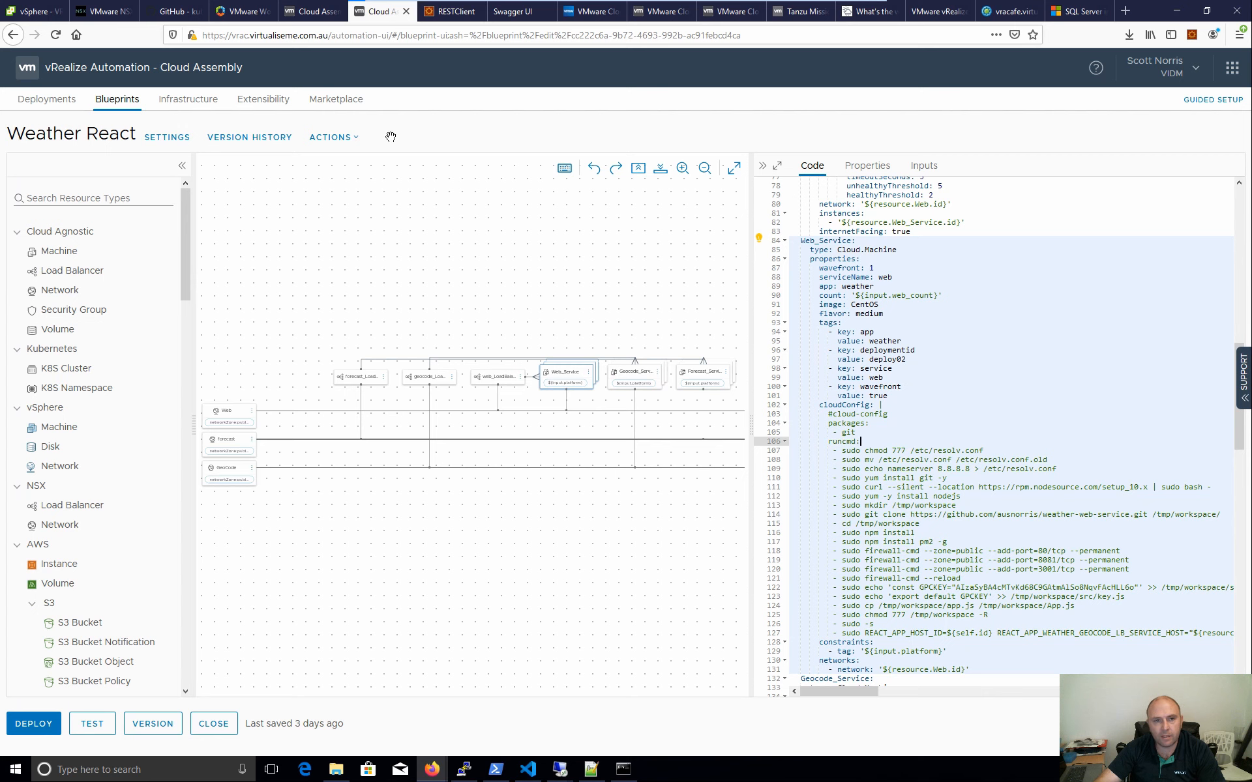
left_click(320, 19)
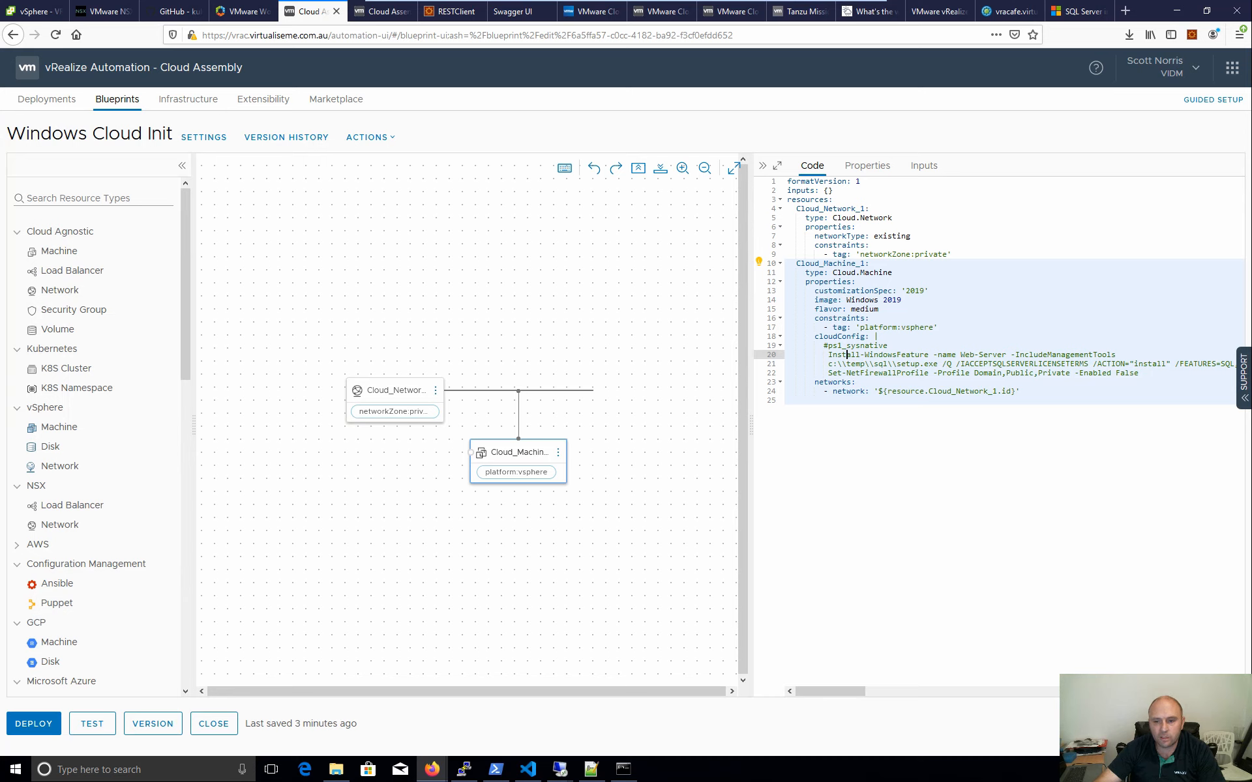
left_click_drag(1112, 355, 824, 354)
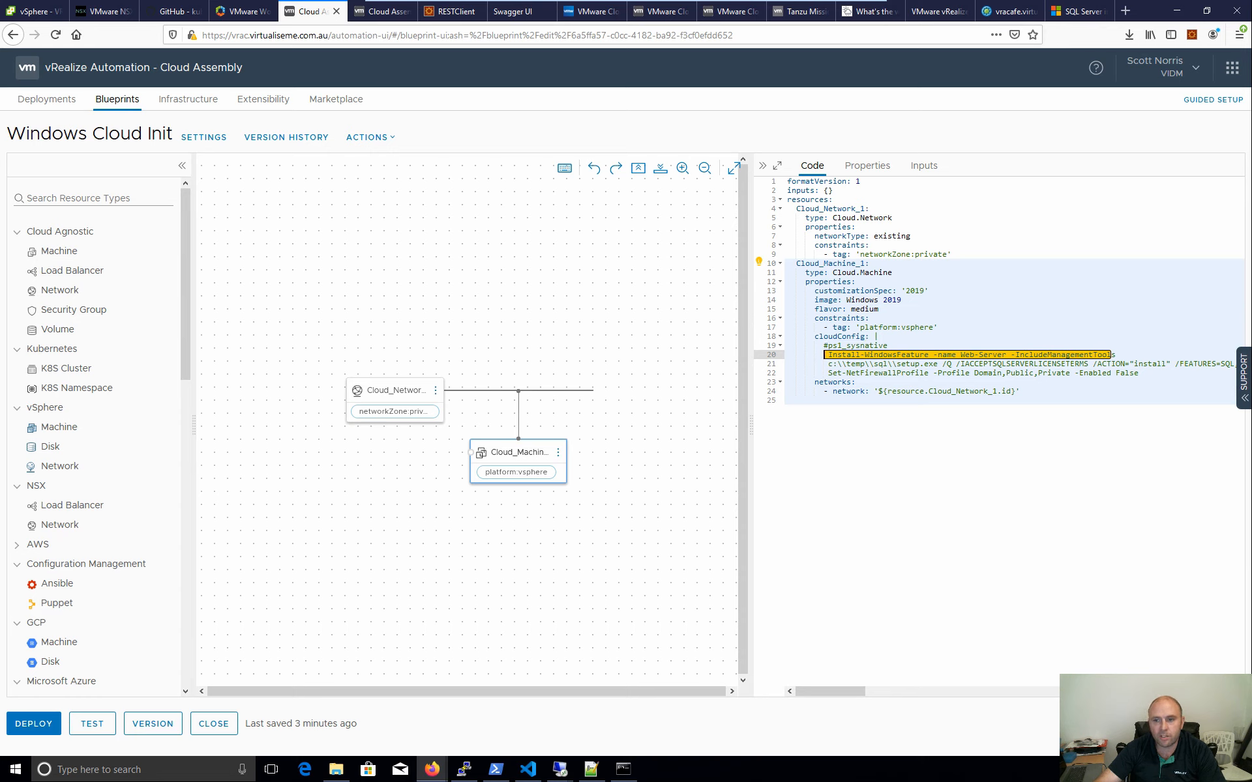
left_click(1116, 355)
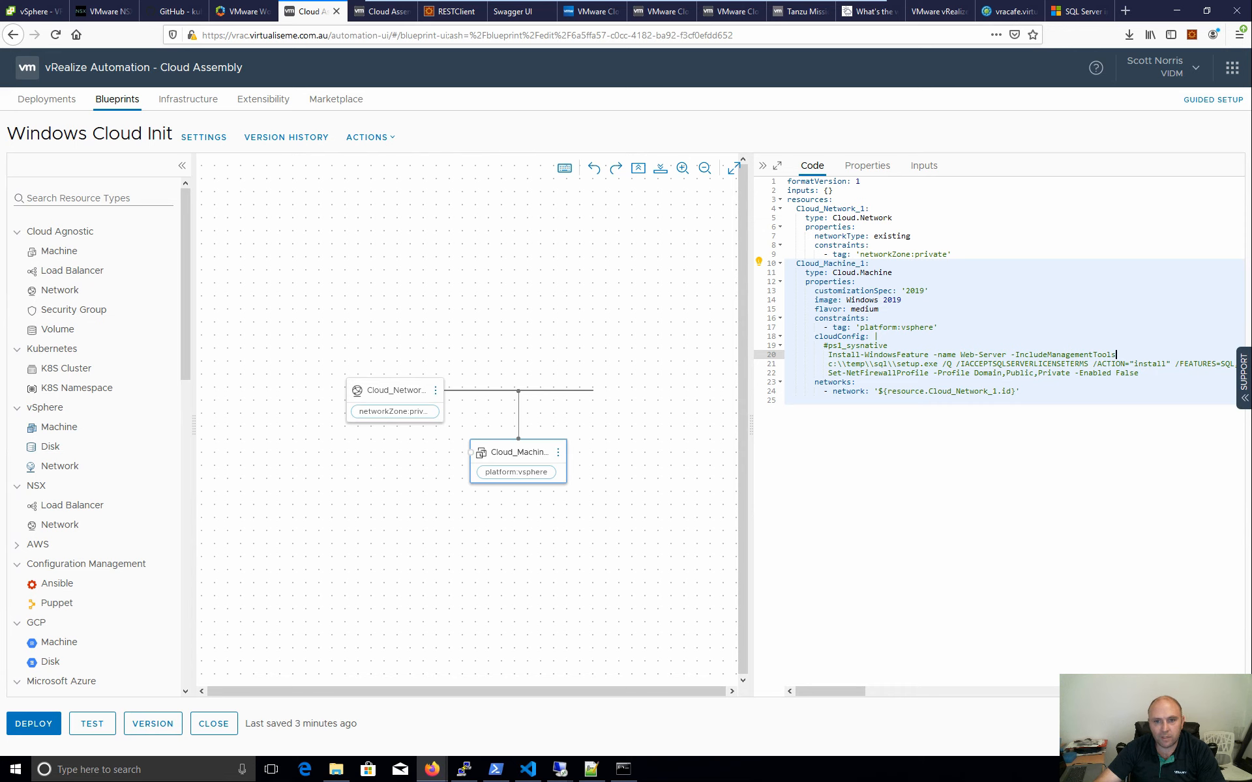
left_click_drag(1116, 355, 824, 355)
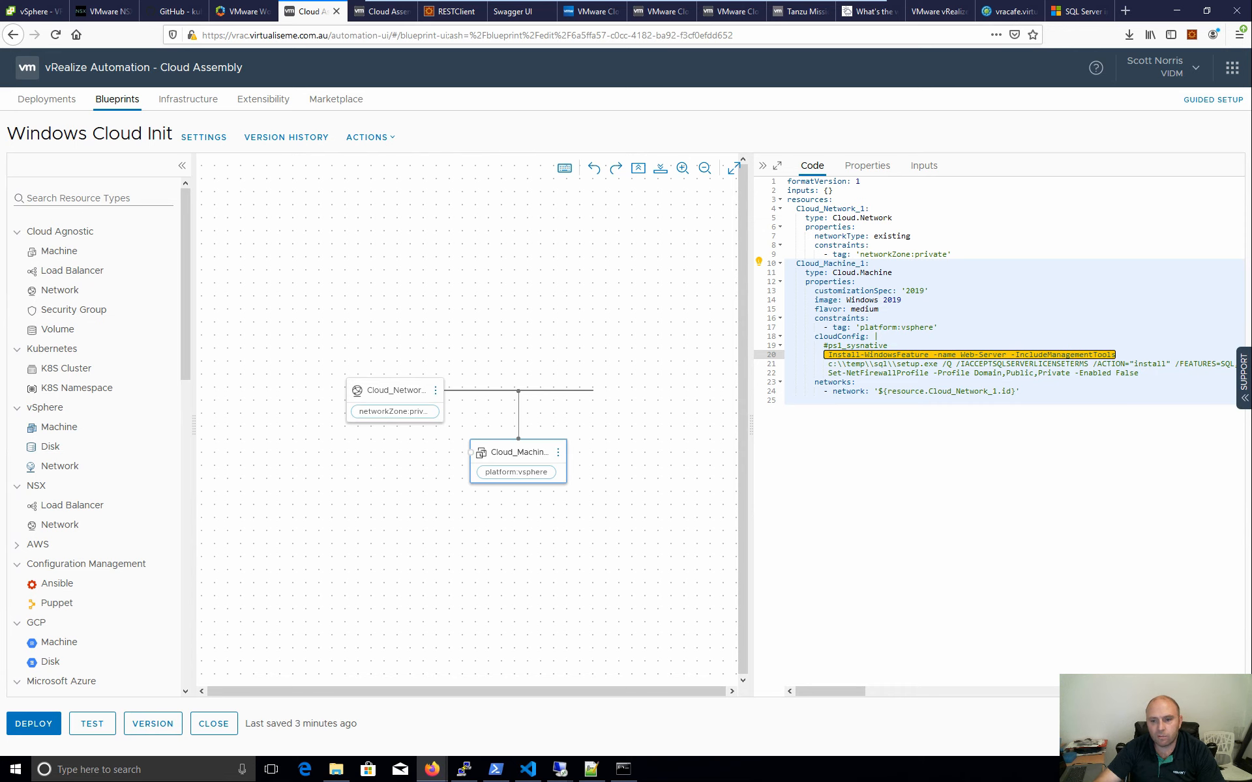
left_click(934, 364)
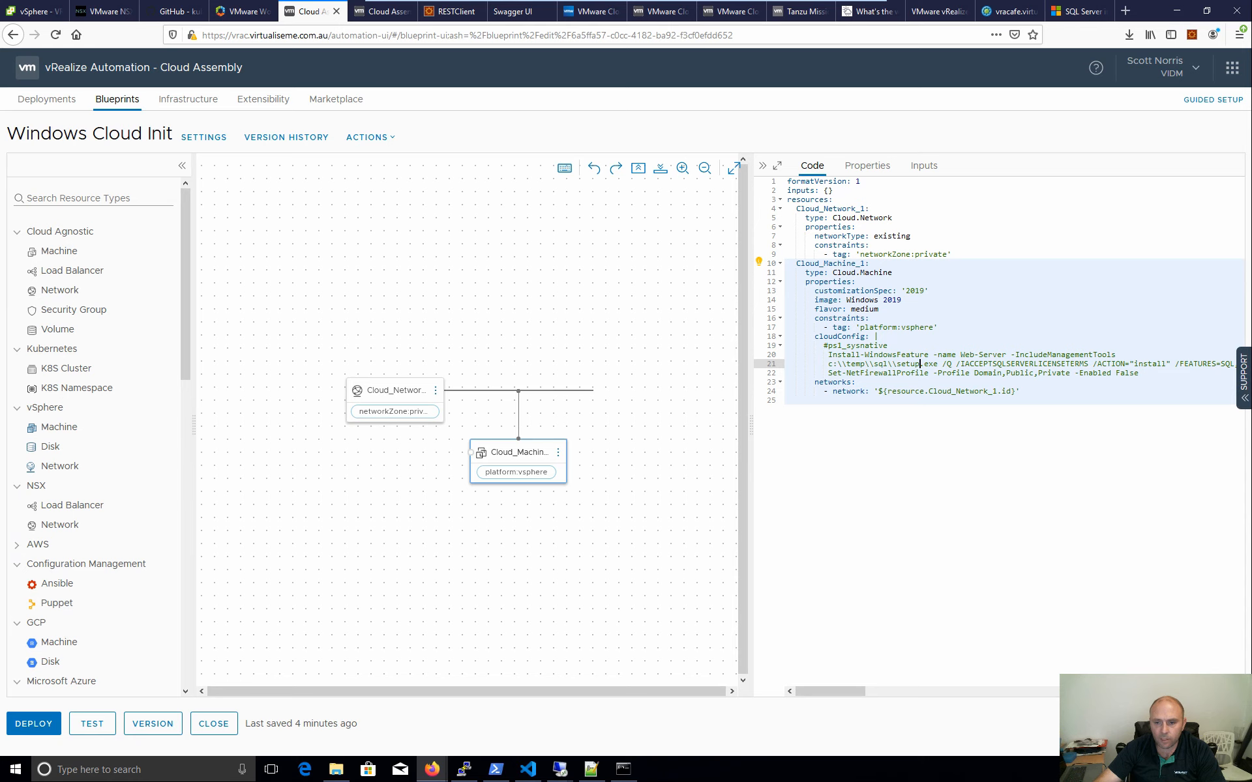
left_click_drag(832, 364, 884, 364)
left_click_drag(839, 692, 902, 679)
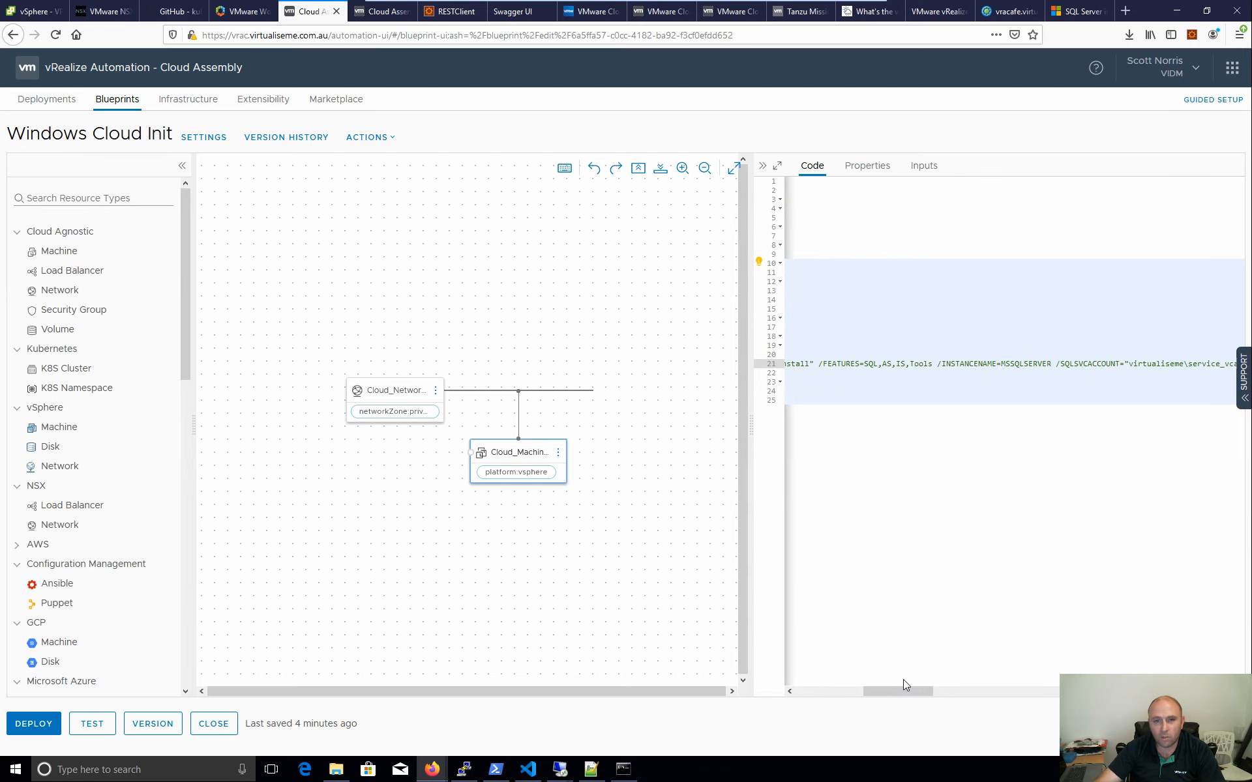
left_click_drag(905, 679, 938, 679)
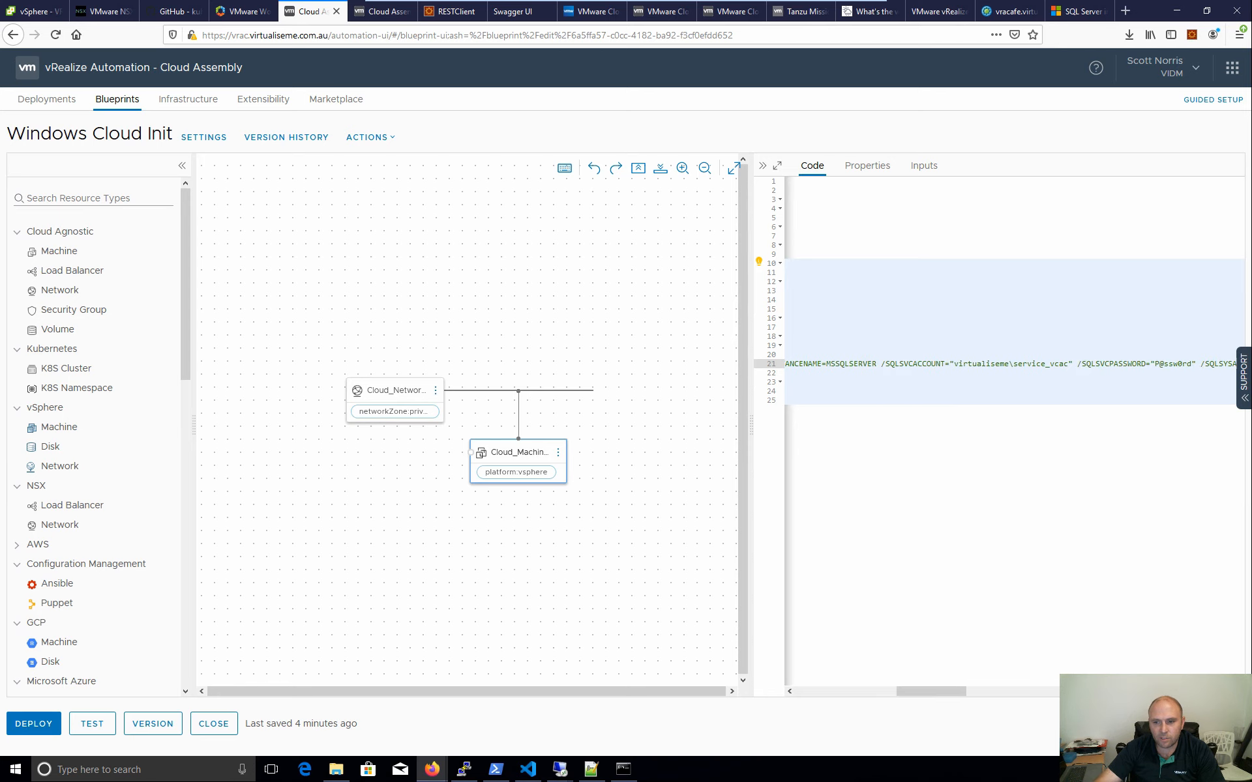
left_click_drag(959, 364, 1167, 365)
left_click_drag(905, 694, 966, 690)
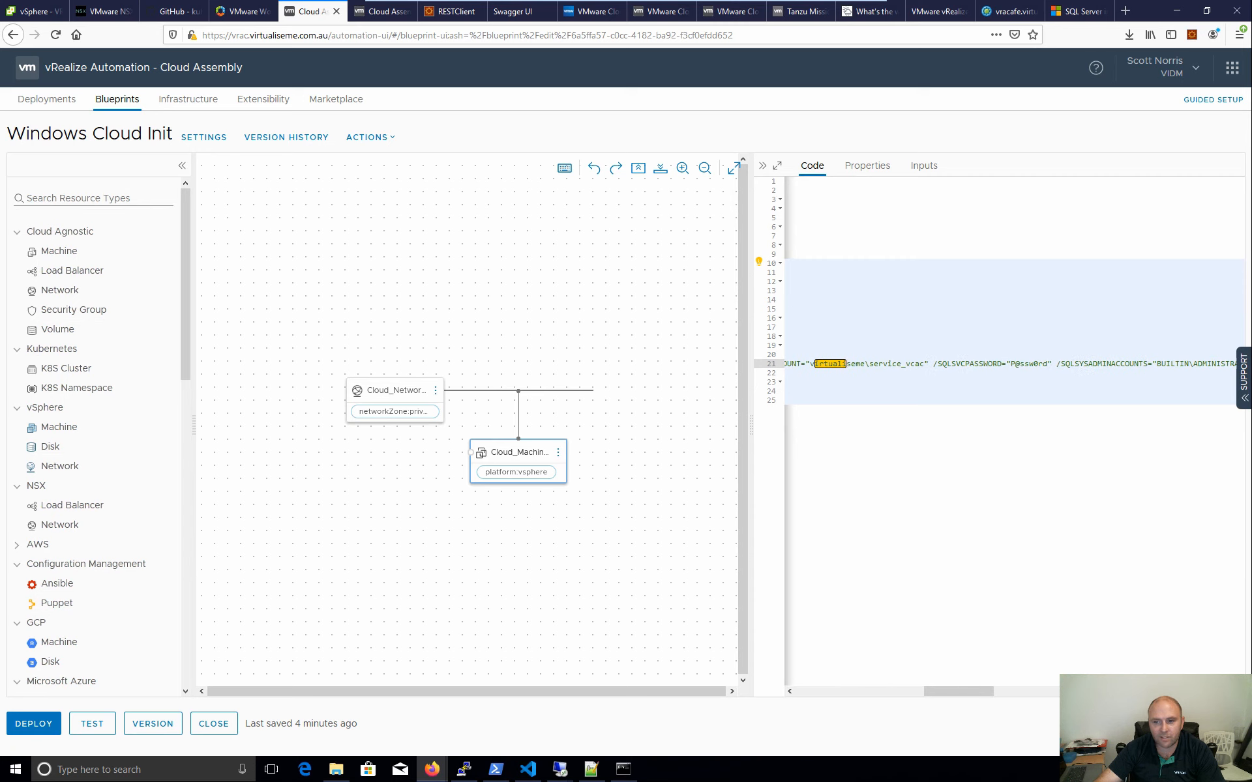
left_click_drag(1007, 364, 1047, 364)
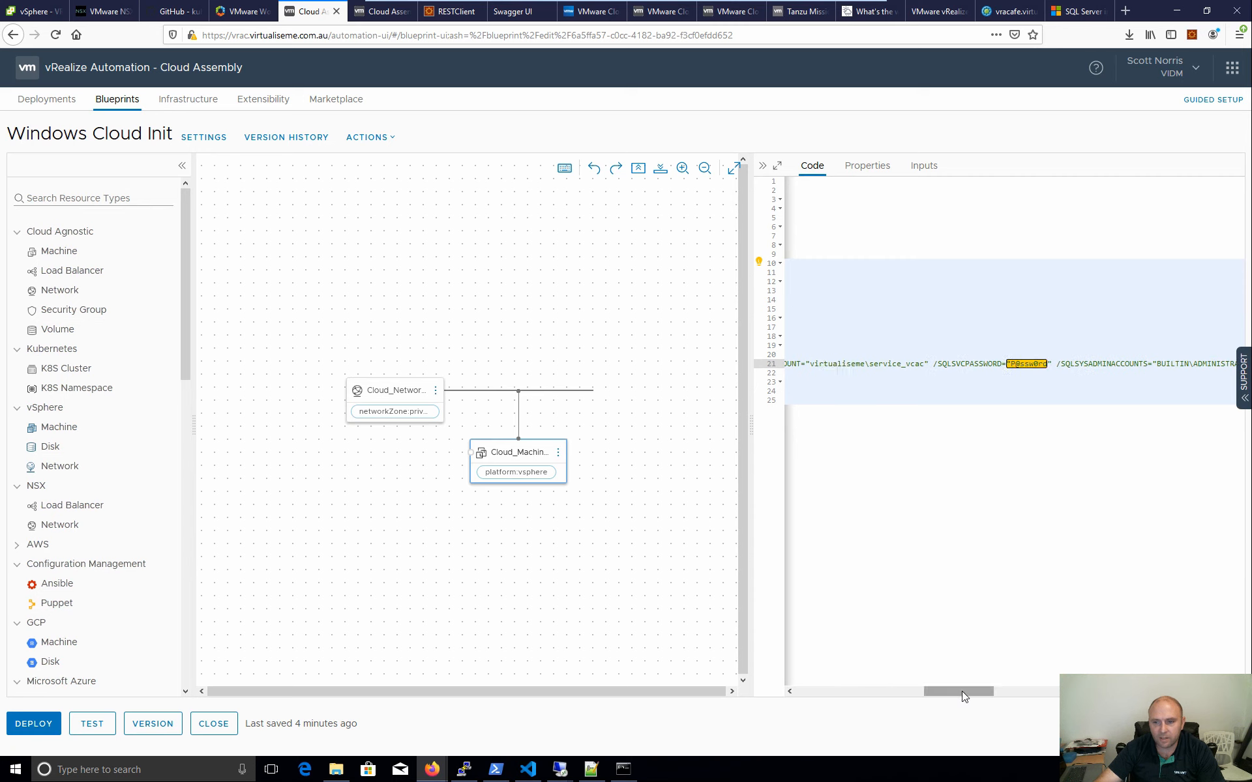
left_click_drag(964, 696, 820, 678)
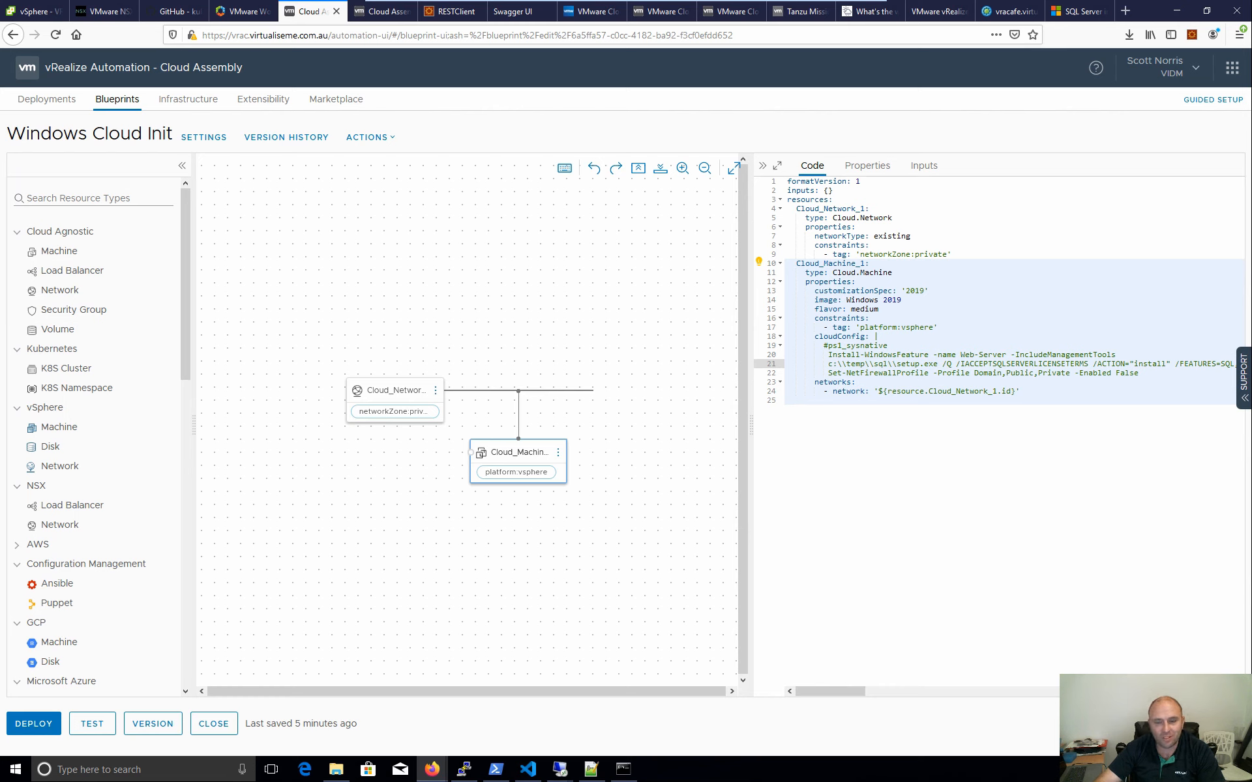
left_click_drag(1138, 373, 924, 373)
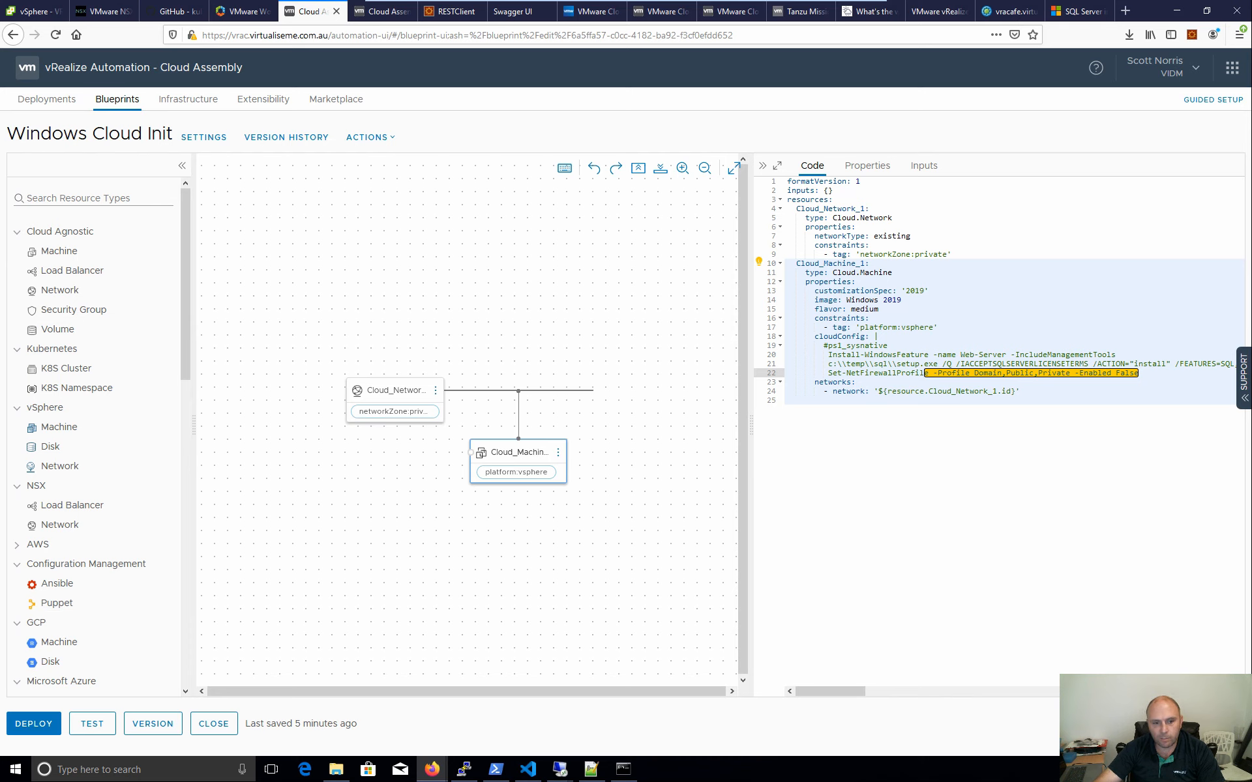
- Deploy the blueprint's Current Draft as a deployment named 'CloudBase-init v1'
left_click(33, 733)
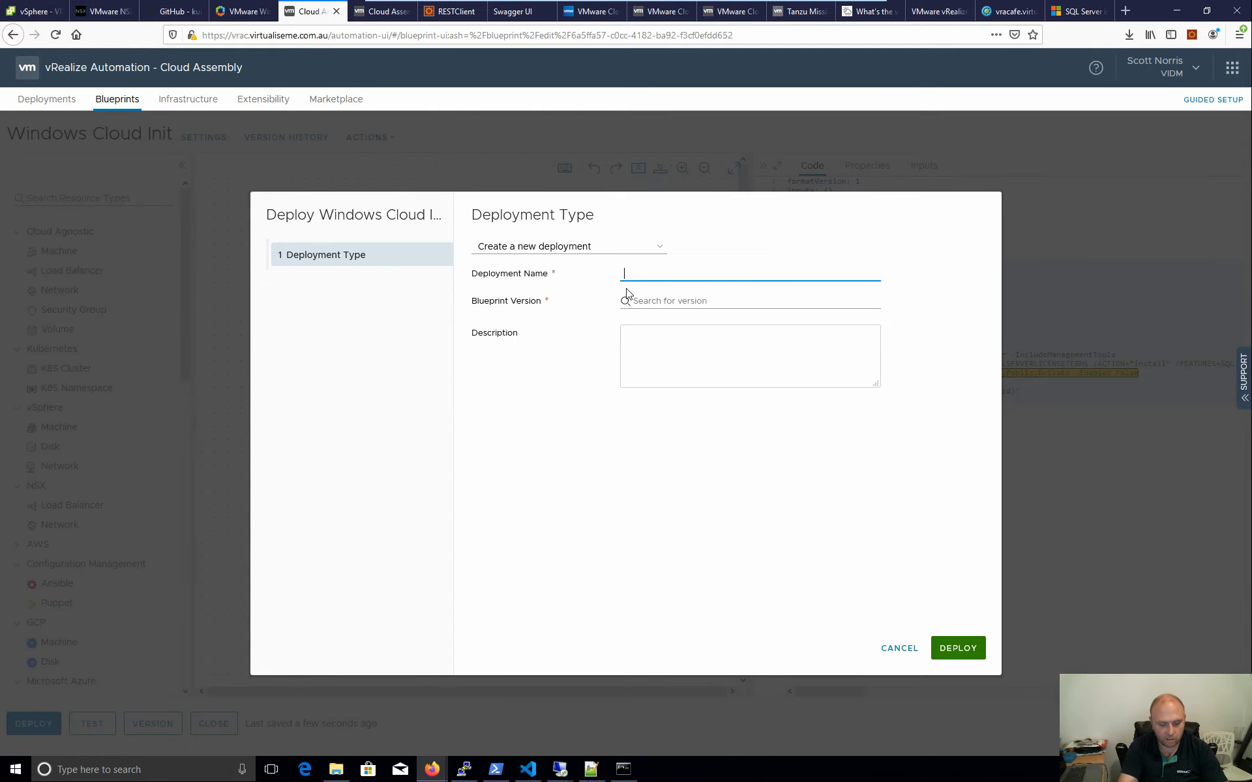
type("CloudBase-init v1")
left_click(644, 301)
left_click(684, 332)
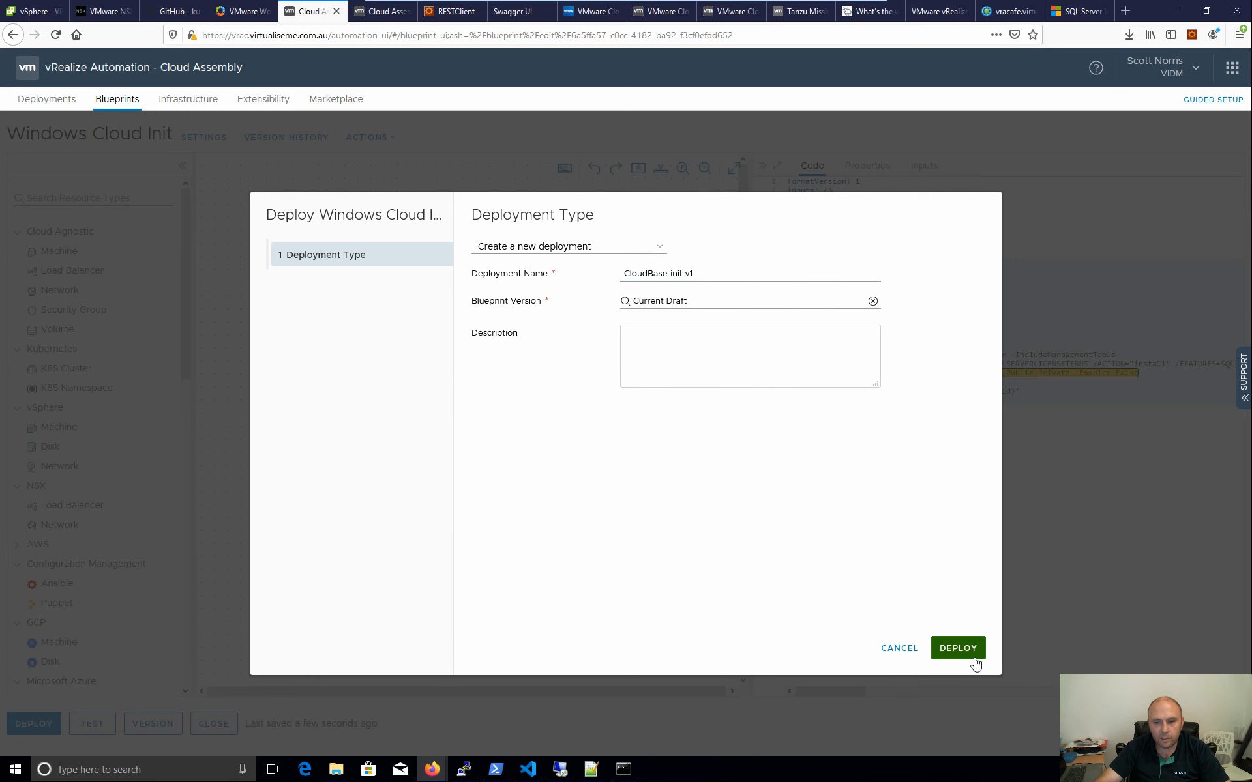
left_click(974, 658)
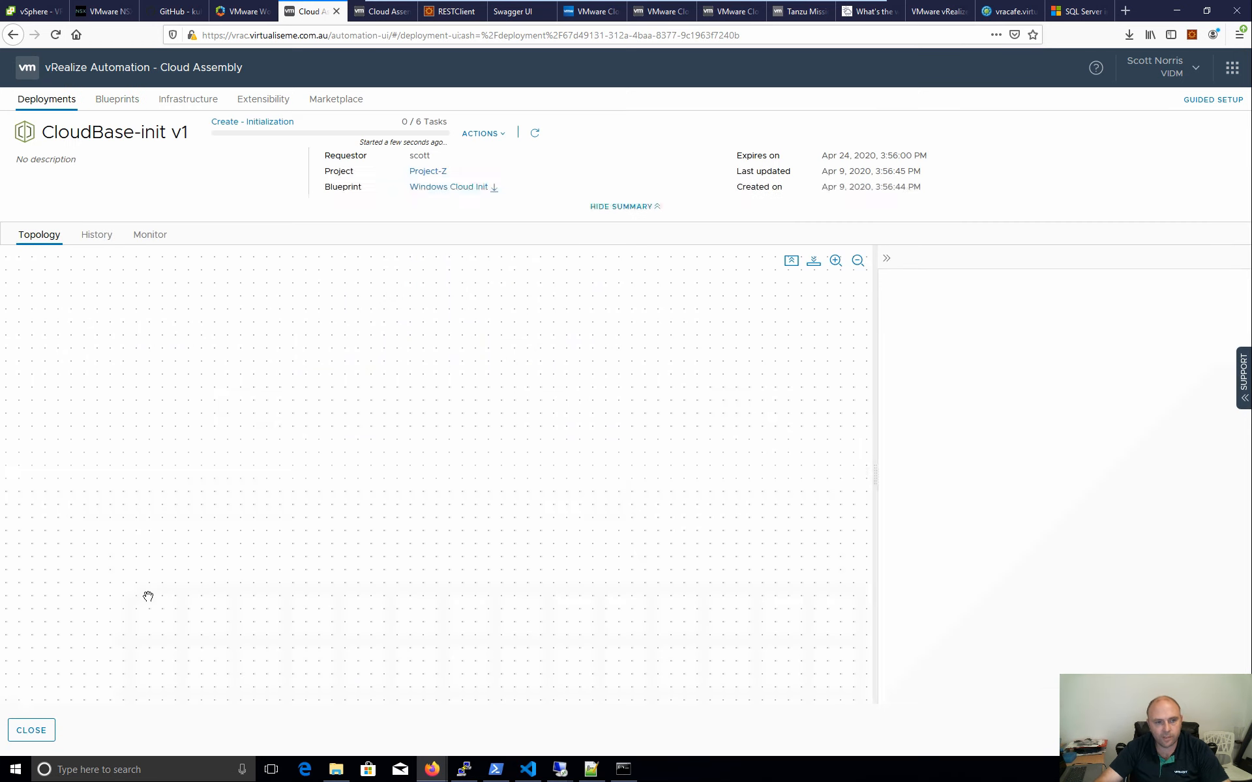
left_click(31, 730)
- Reopen the Windows Cloud Init editor and inspect the setup.exe line with its hard-coded SQL service password
left_click(130, 100)
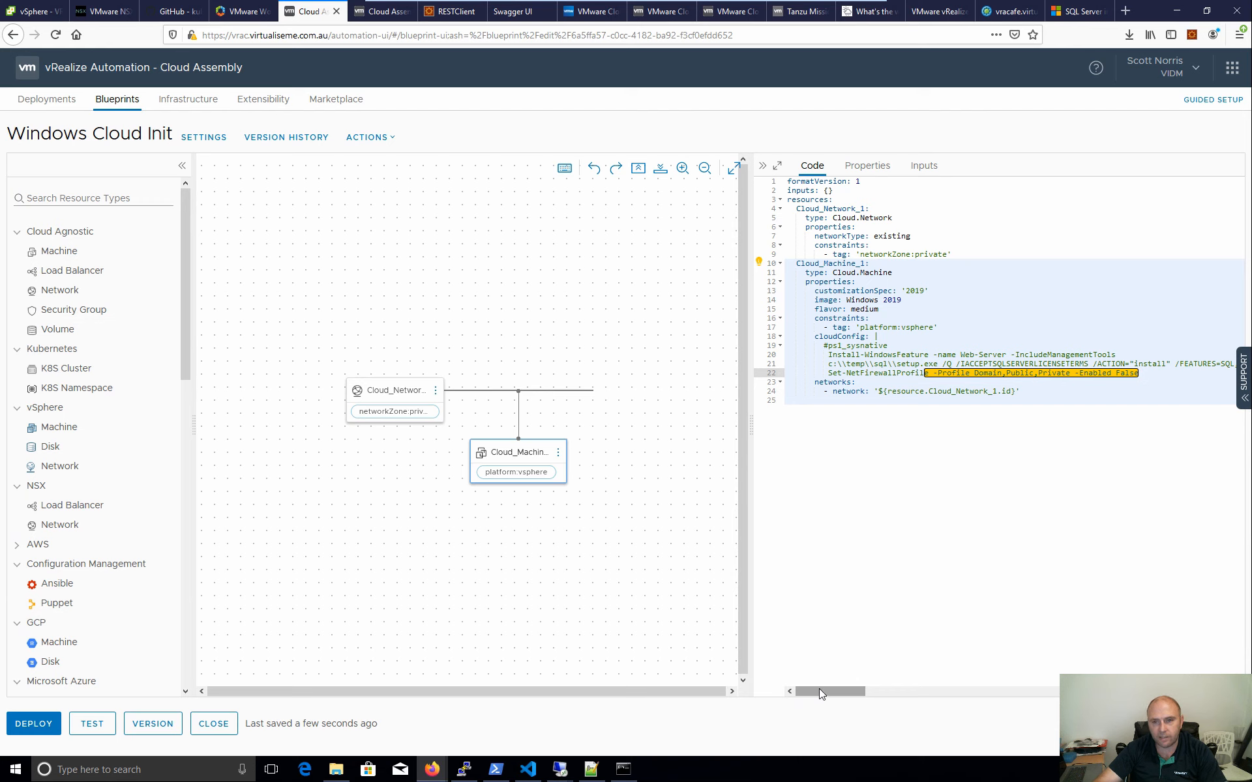
left_click(848, 400)
left_click_drag(823, 694, 954, 671)
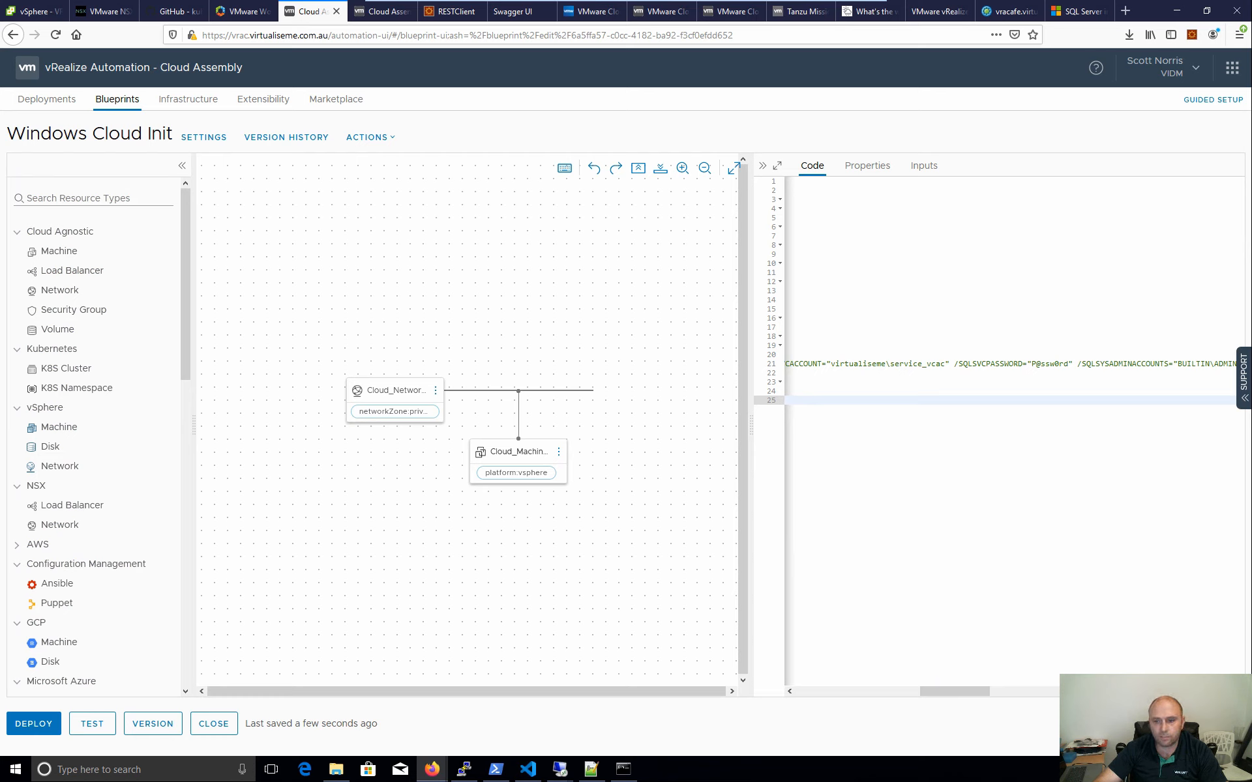
left_click_drag(1068, 364, 1032, 365)
left_click(913, 541)
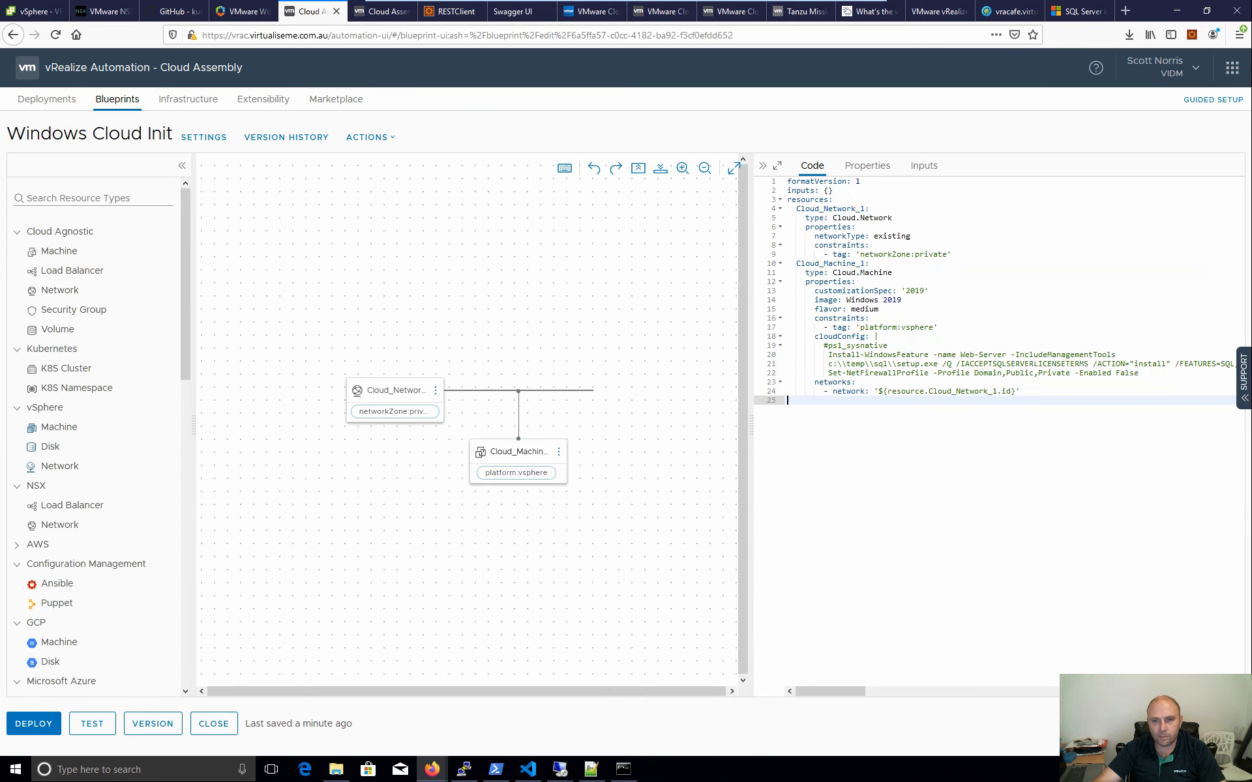
- Replace the empty inputs braces with a servicePassword input entry
left_click(834, 190)
key("BackSpace")
key("BackSpace")
key("BackSpace")
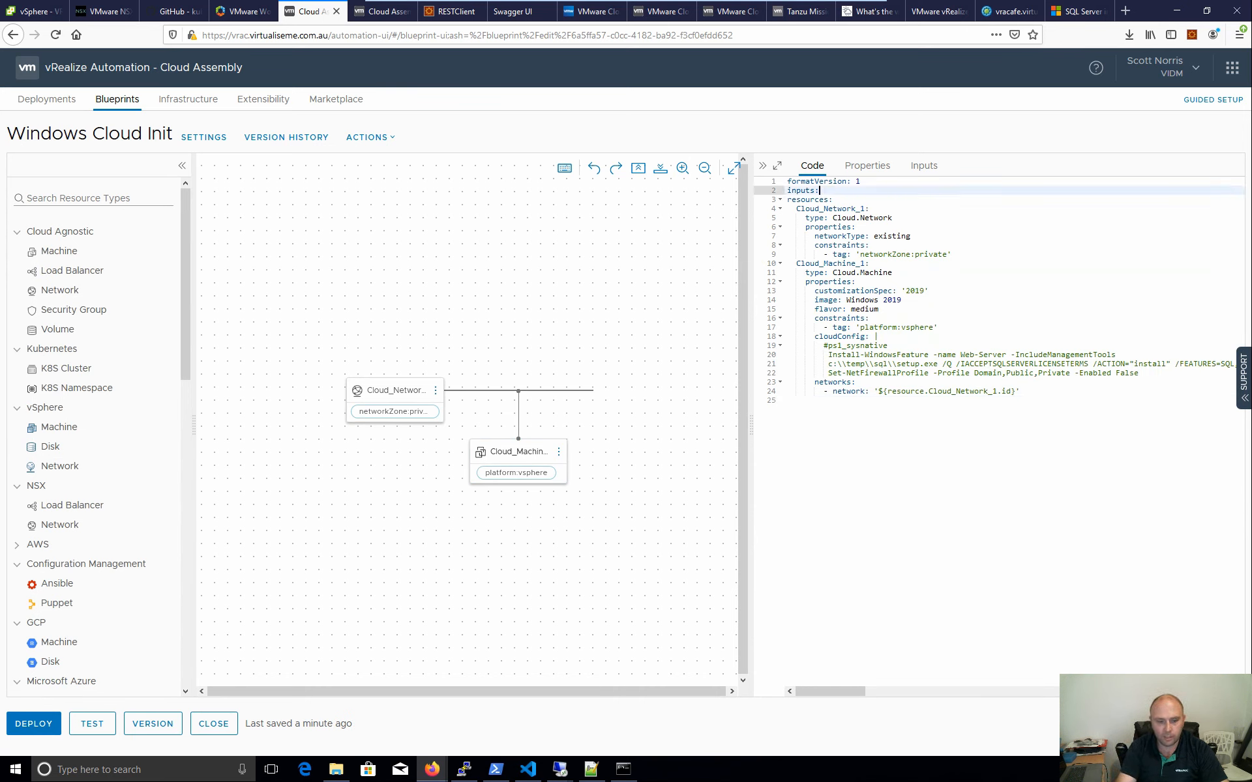
type("=")
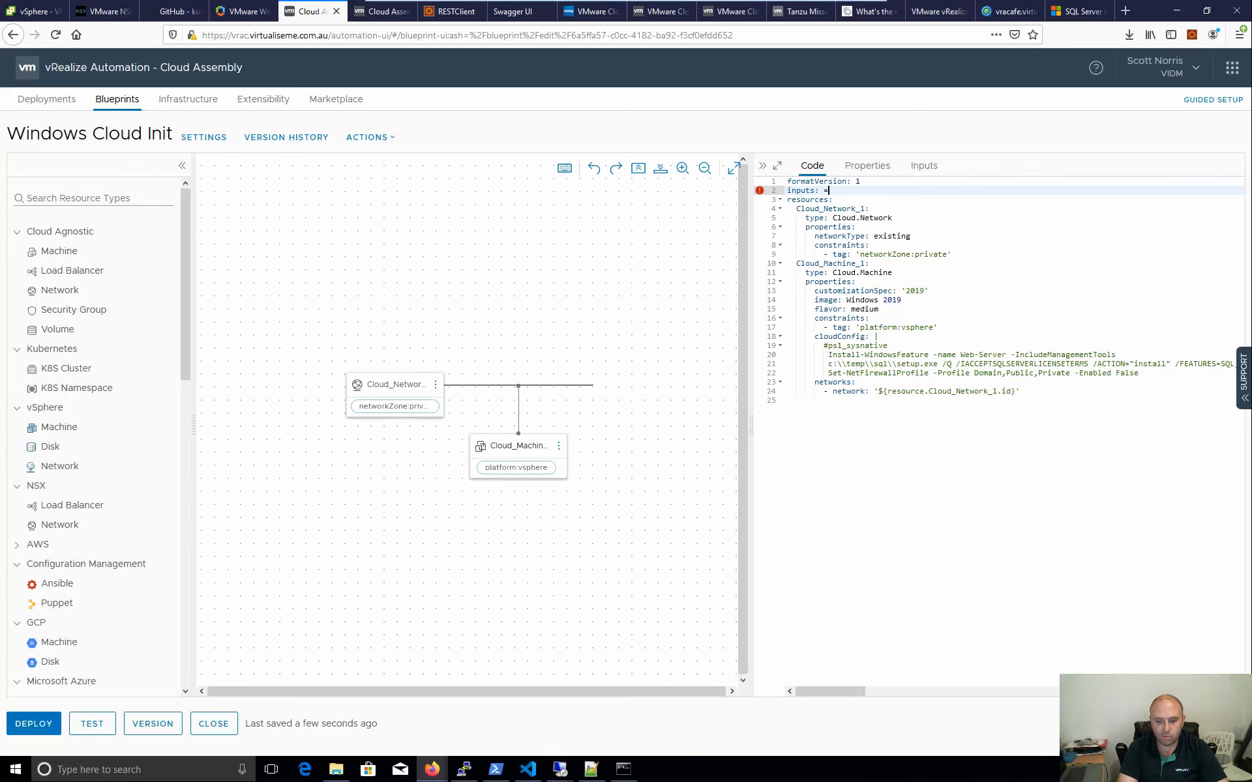
key("BackSpace")
key("BackSpace")
key("Return")
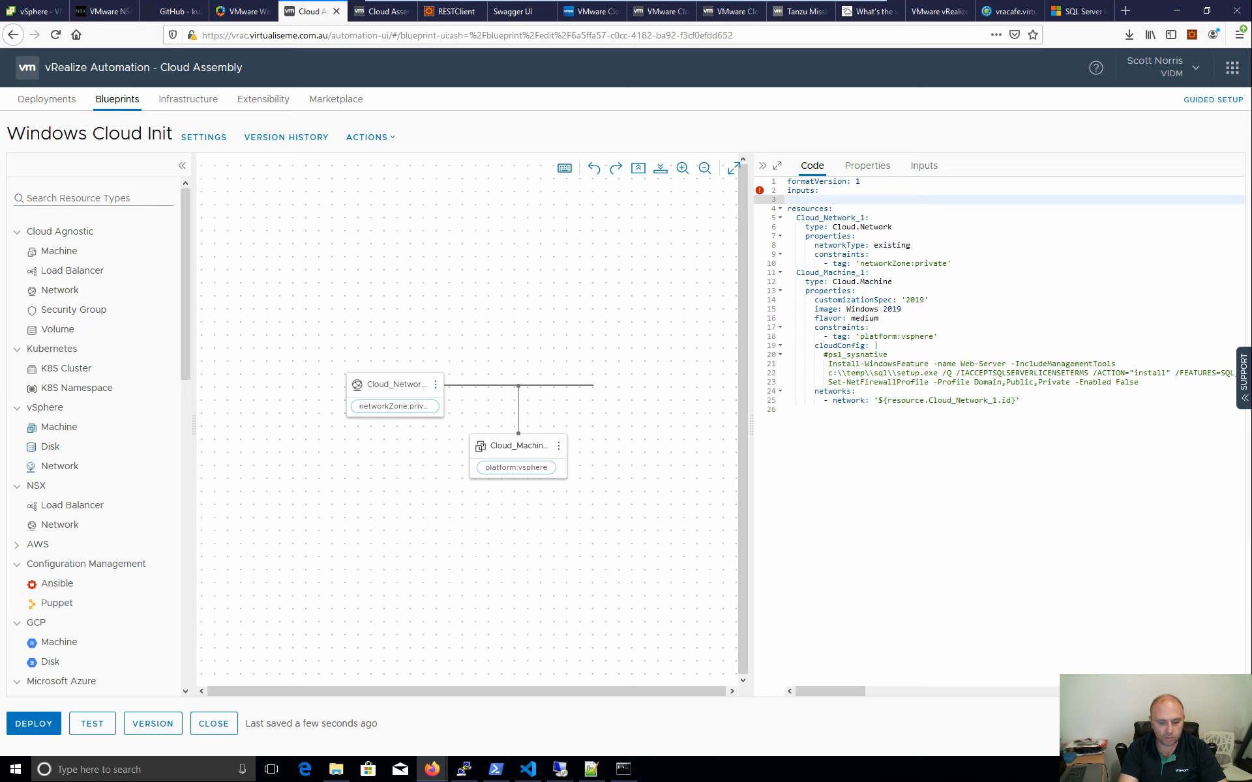
type("sq")
key("BackSpace")
key("BackSpace")
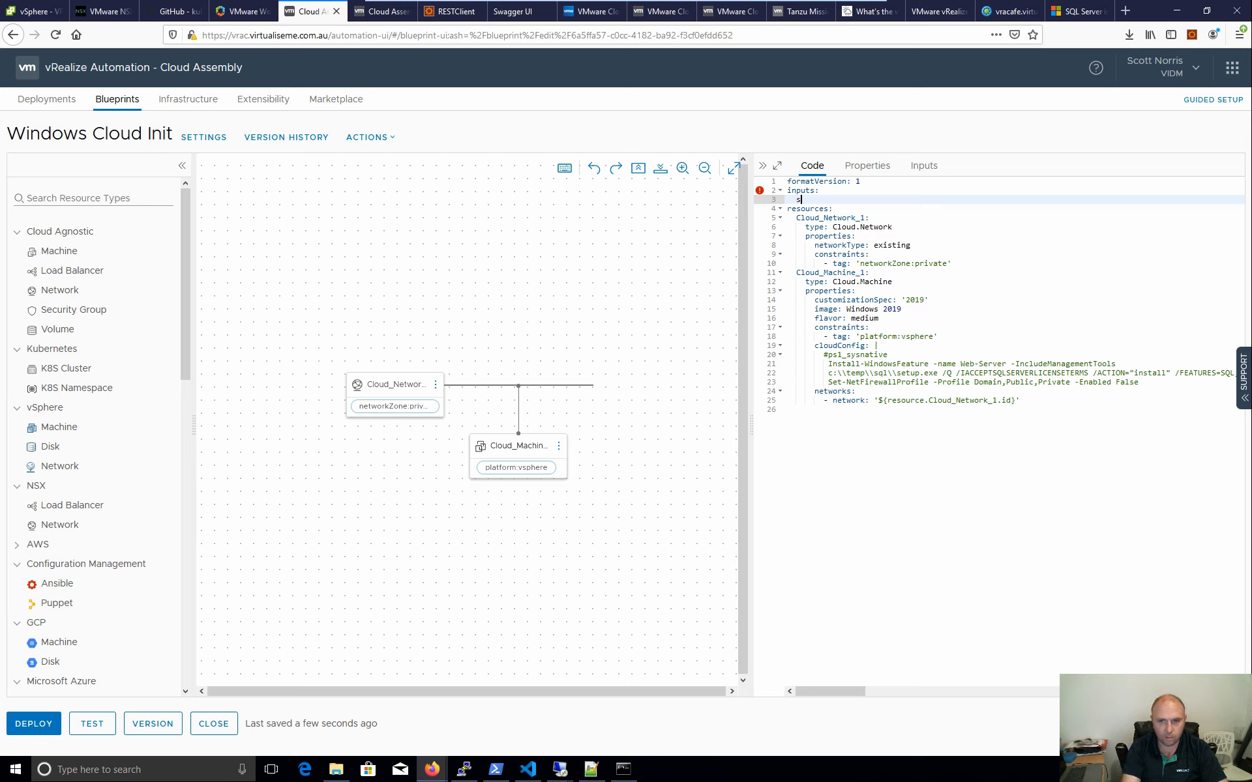
type("servicePassword")
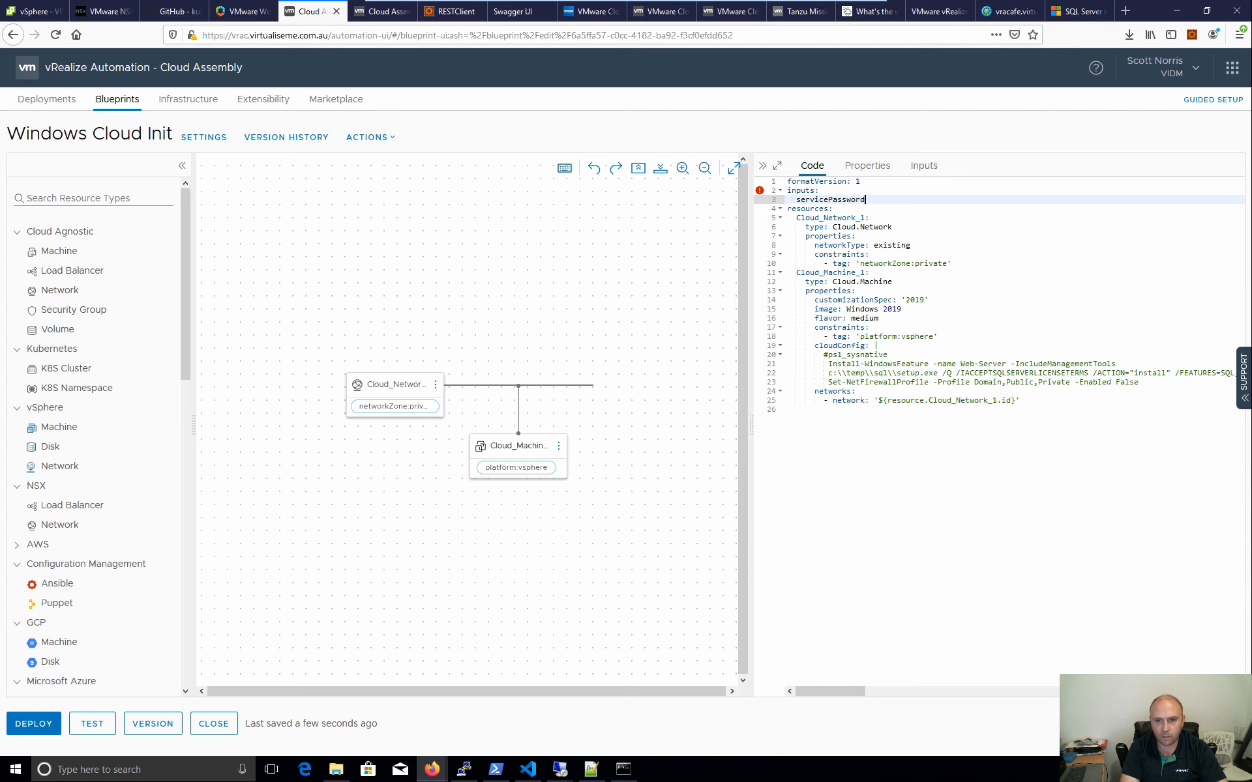
key("Return")
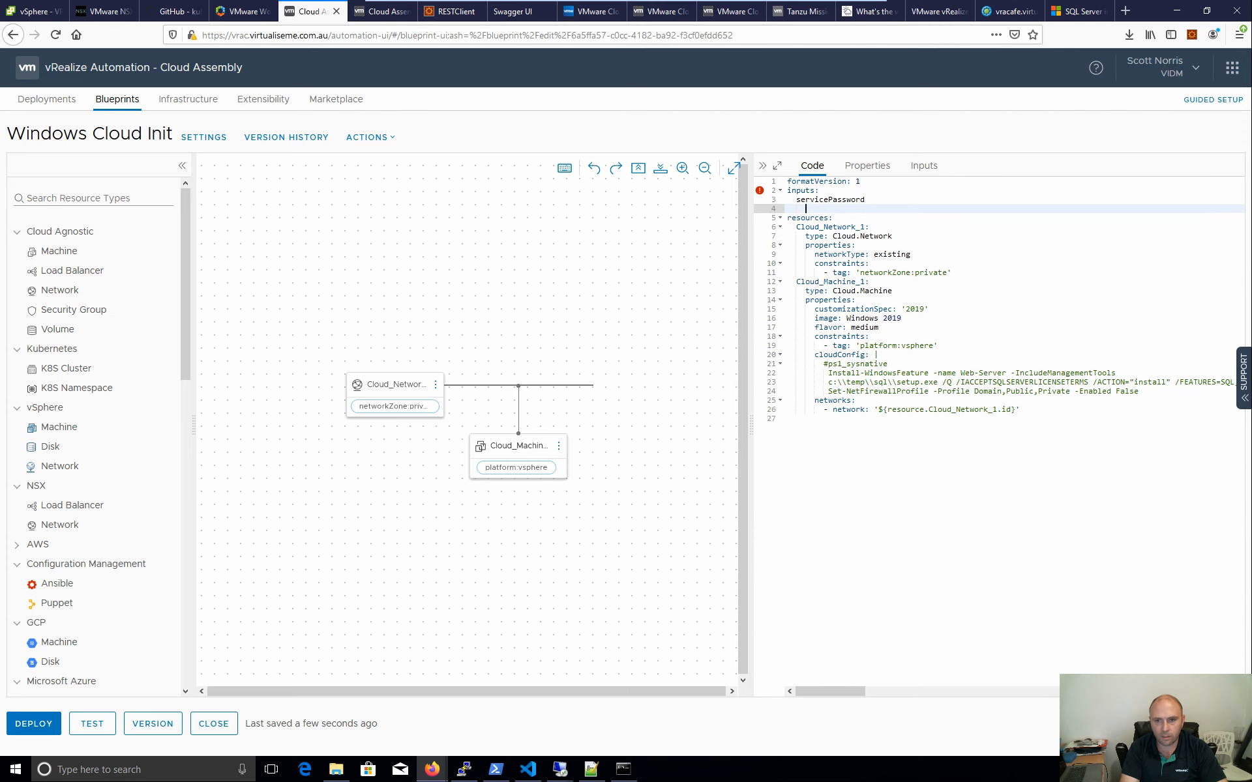
type("t")
left_click(868, 199)
type(":")
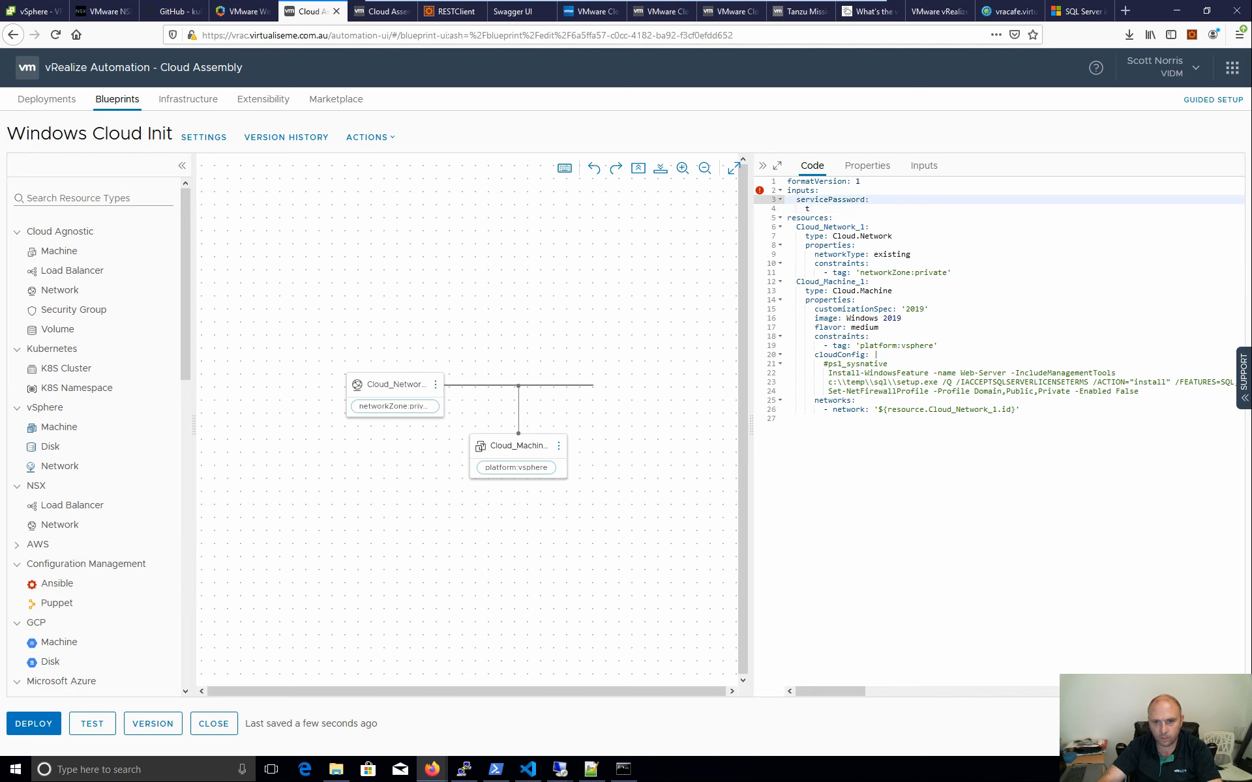
- Give servicePassword the property type: string
key("Down")
key("BackSpace")
type("t")
left_click(836, 230)
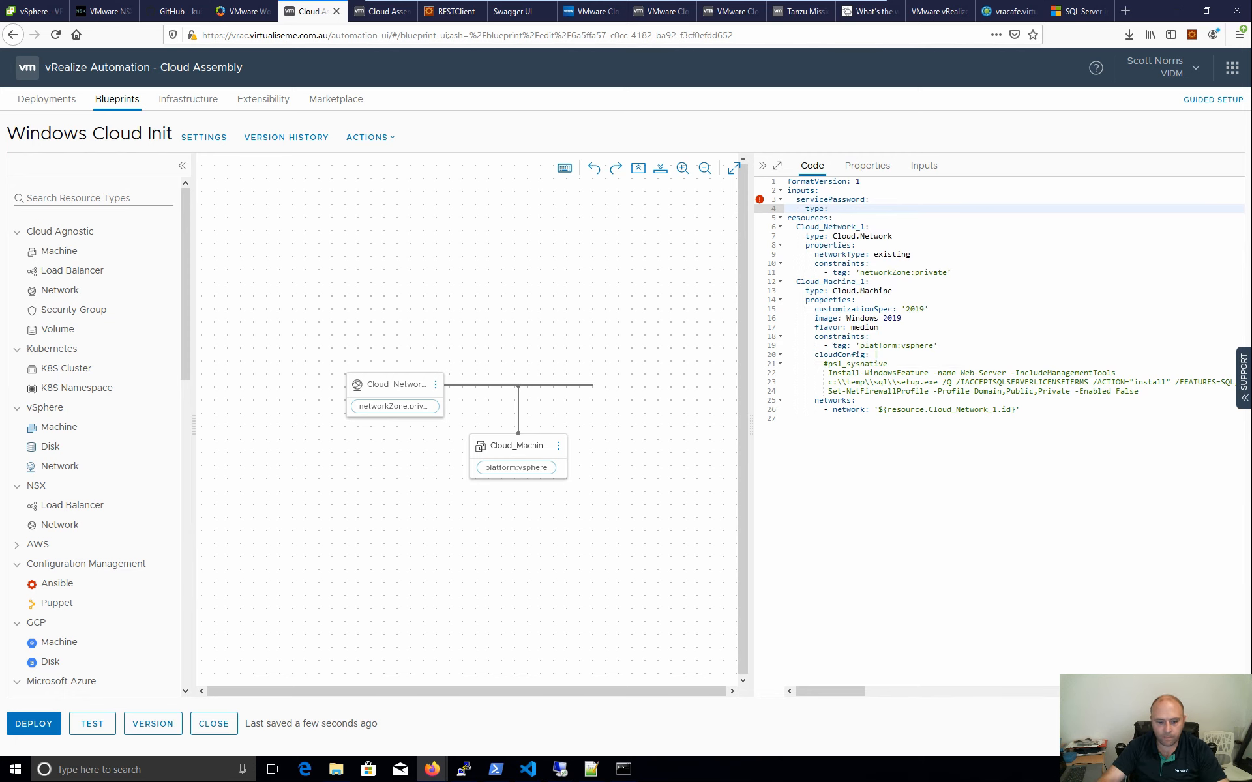
type("se")
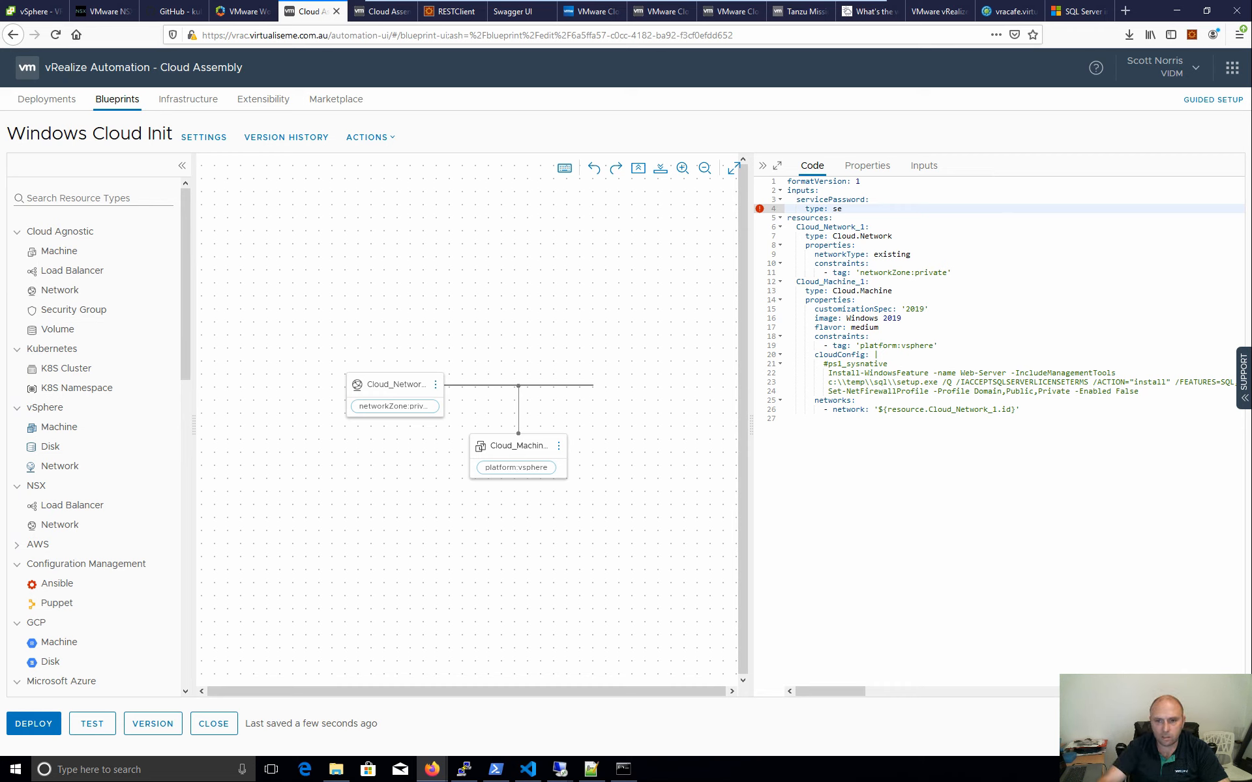
key("Escape")
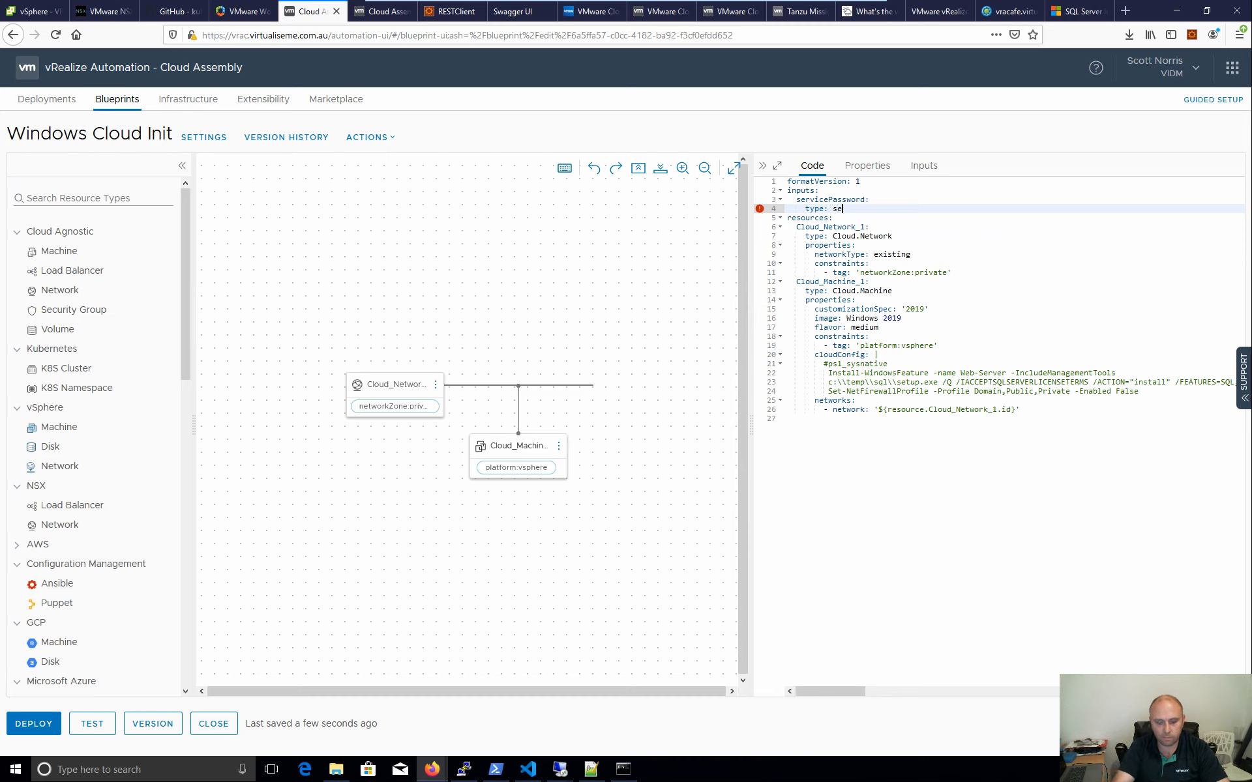
key("BackSpace")
key("BackSpace")
type("tr")
key("BackSpace")
key("BackSpace")
type("string")
key("Return")
- Add encrypted: true to the servicePassword input
key("ctrl+space")
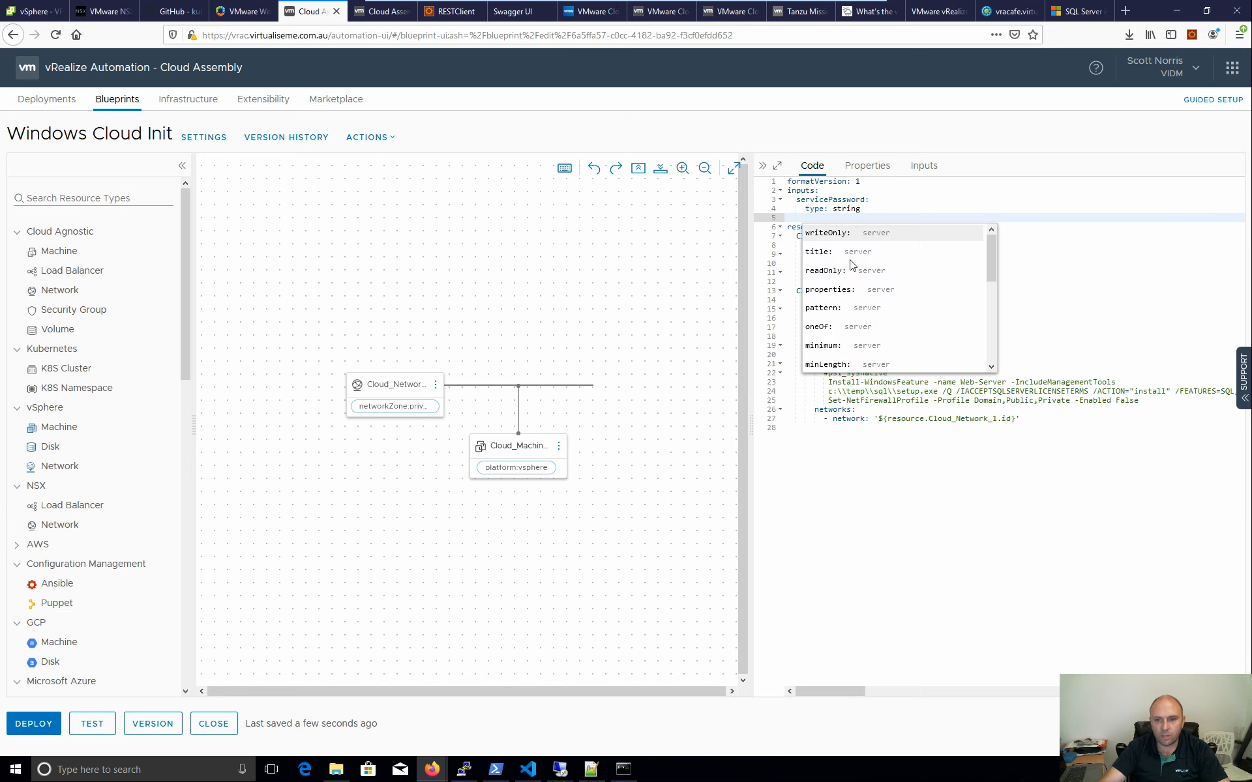
scroll(846, 271, "down", 5)
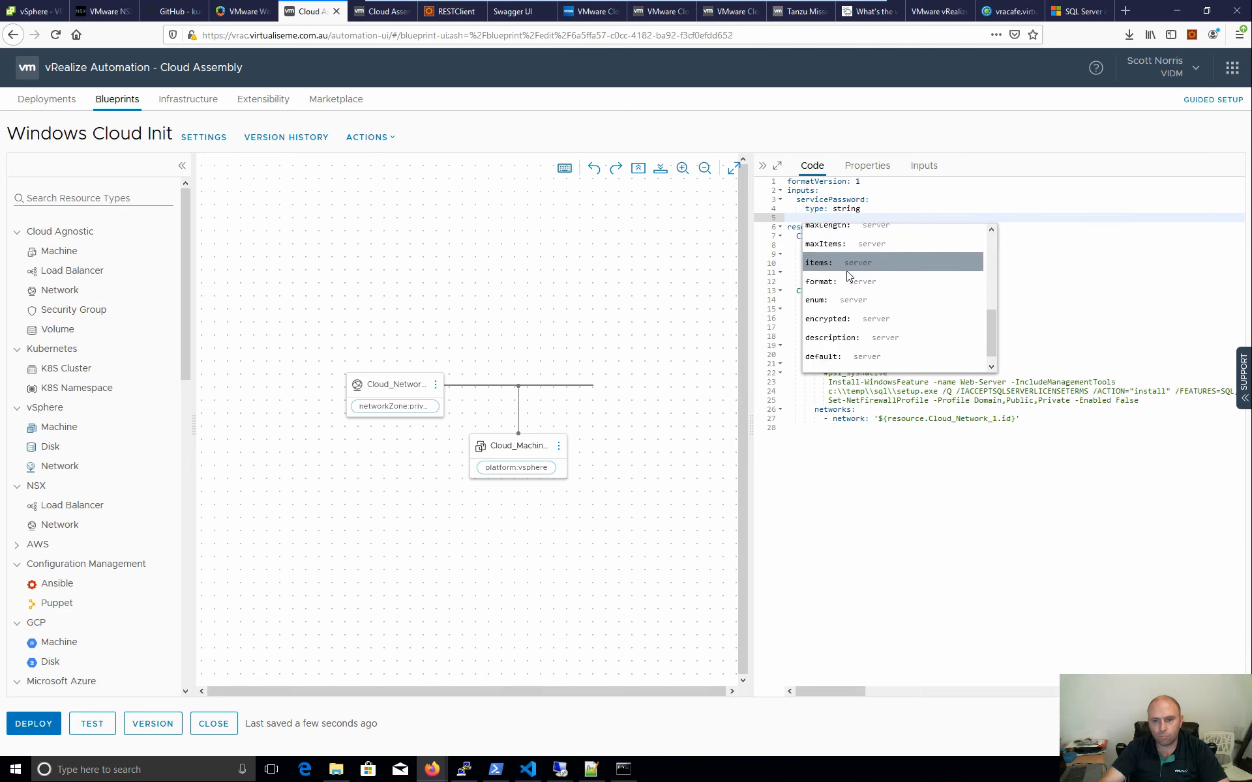
left_click(827, 319)
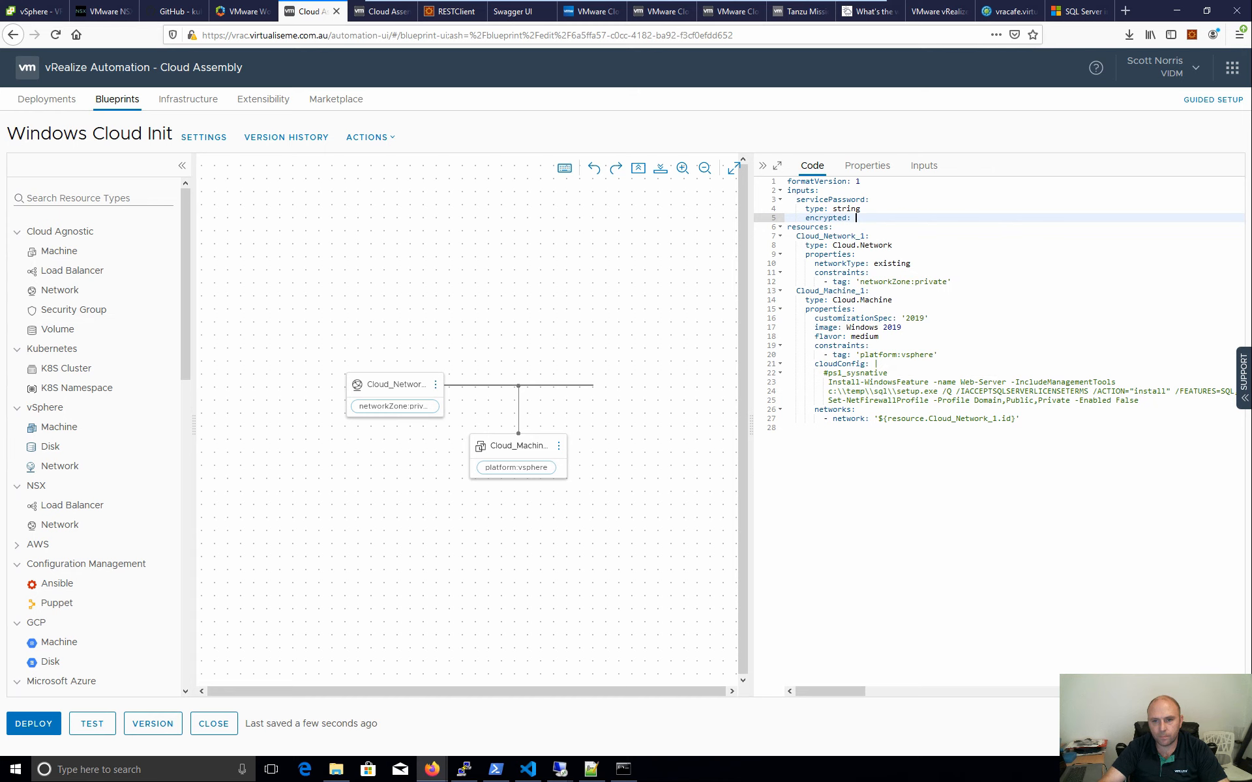
type("true")
key("Return")
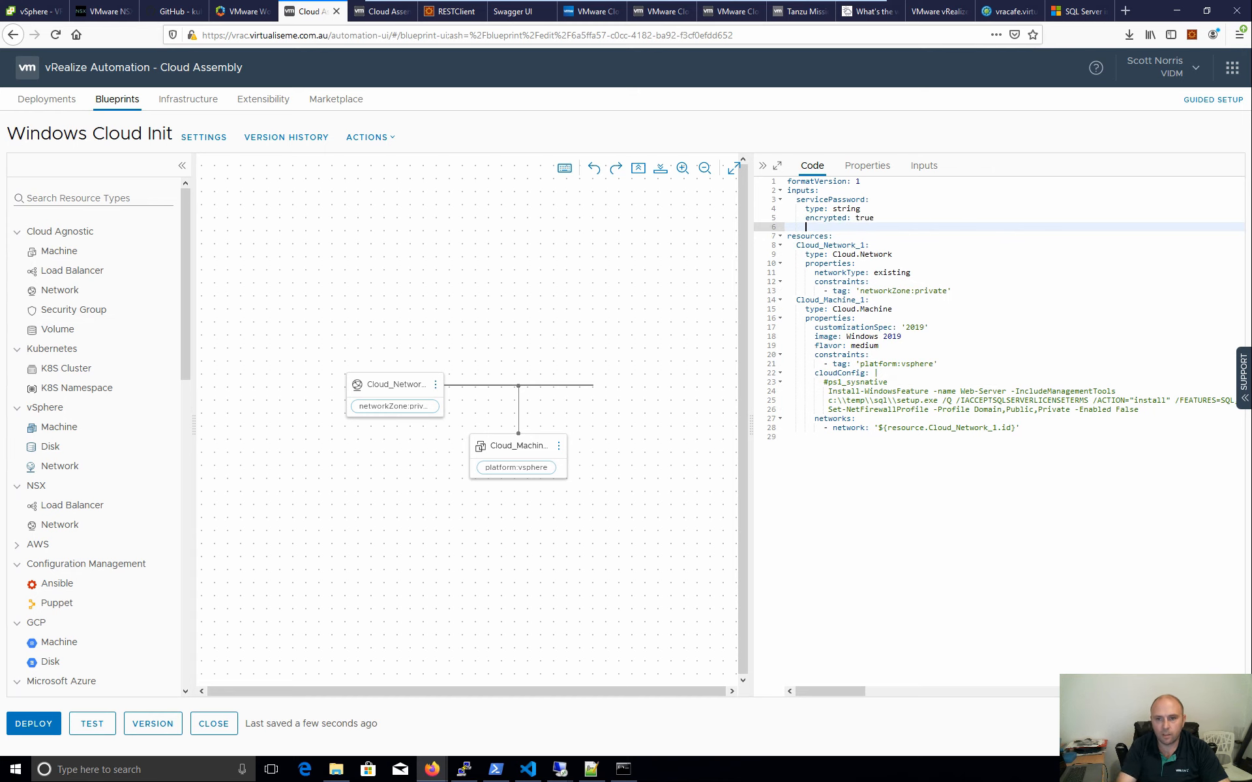
- Add description "Service Account Password" to servicePassword
type("De")
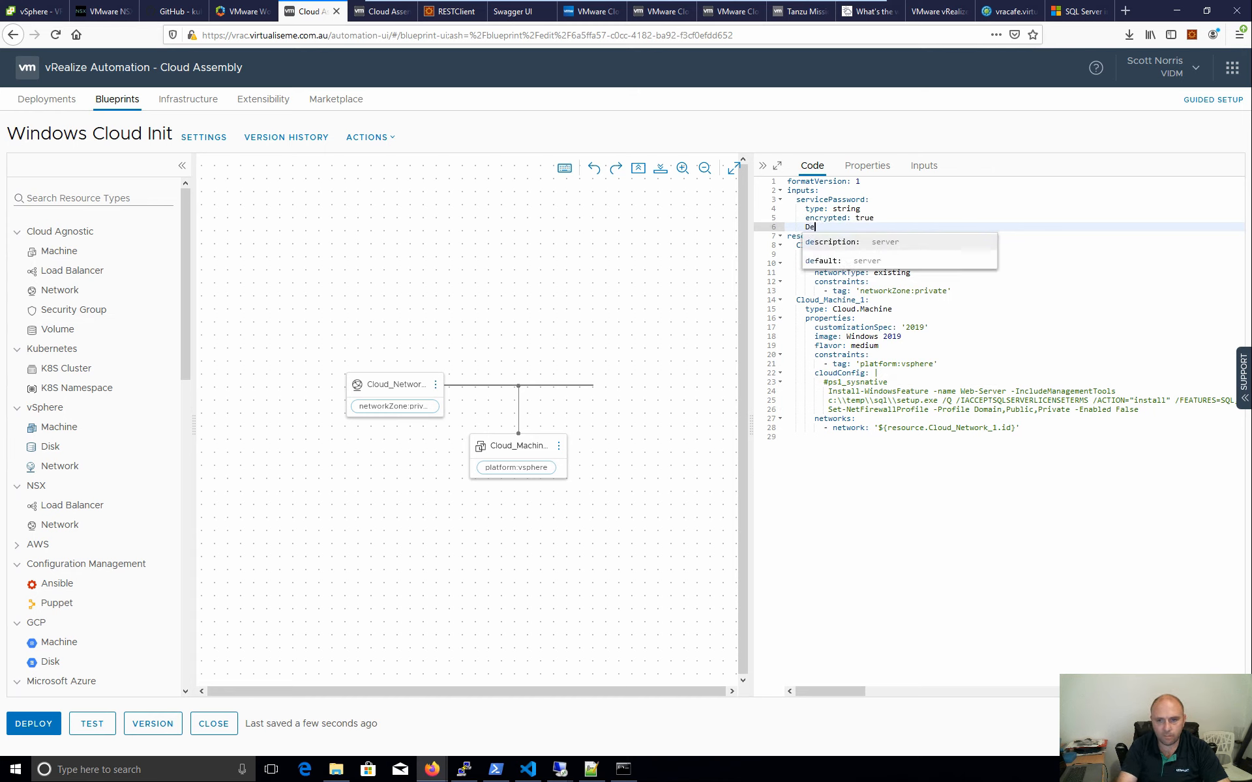
key("Return")
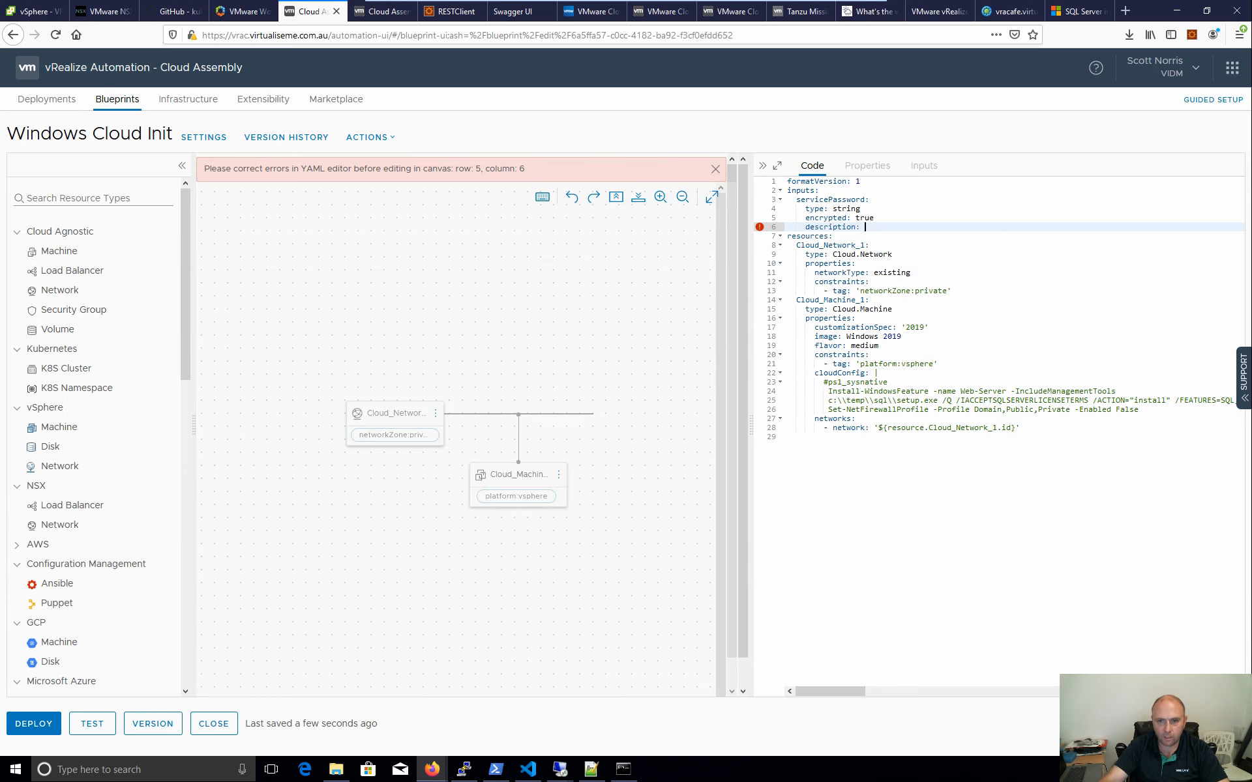
type("\"")
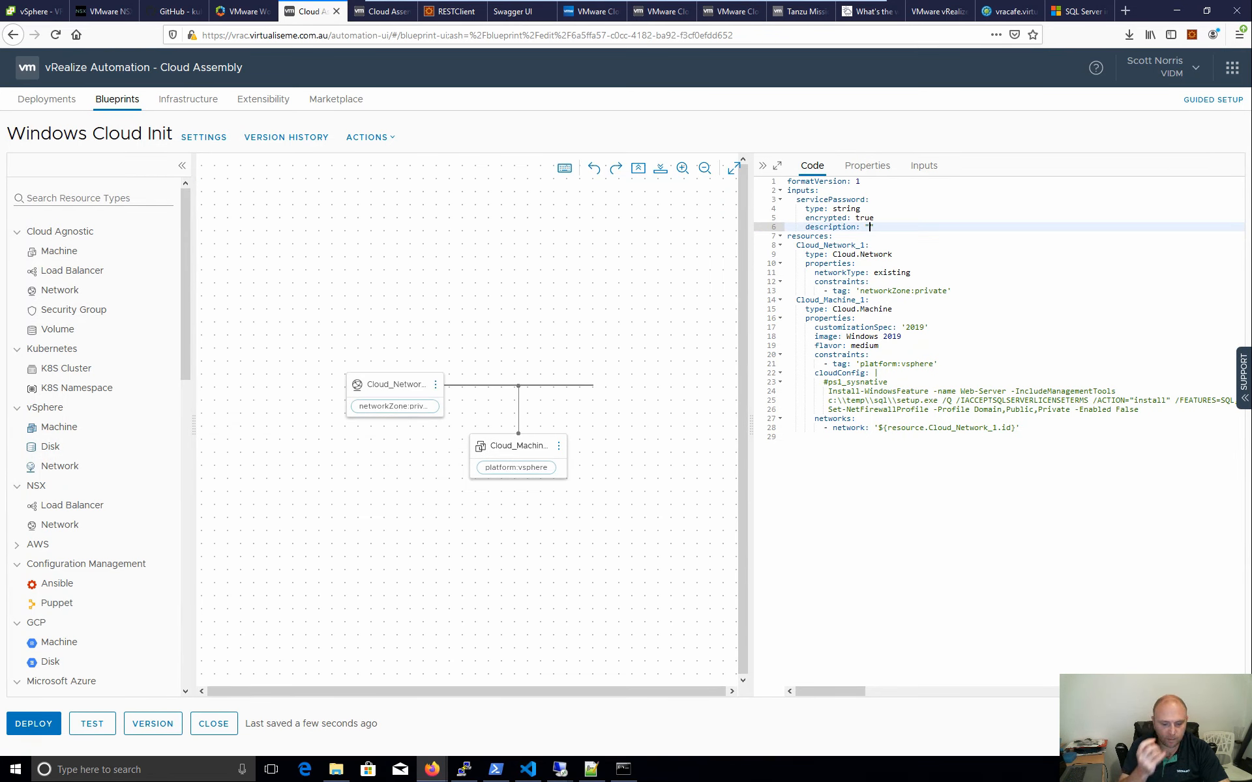
type("Service ")
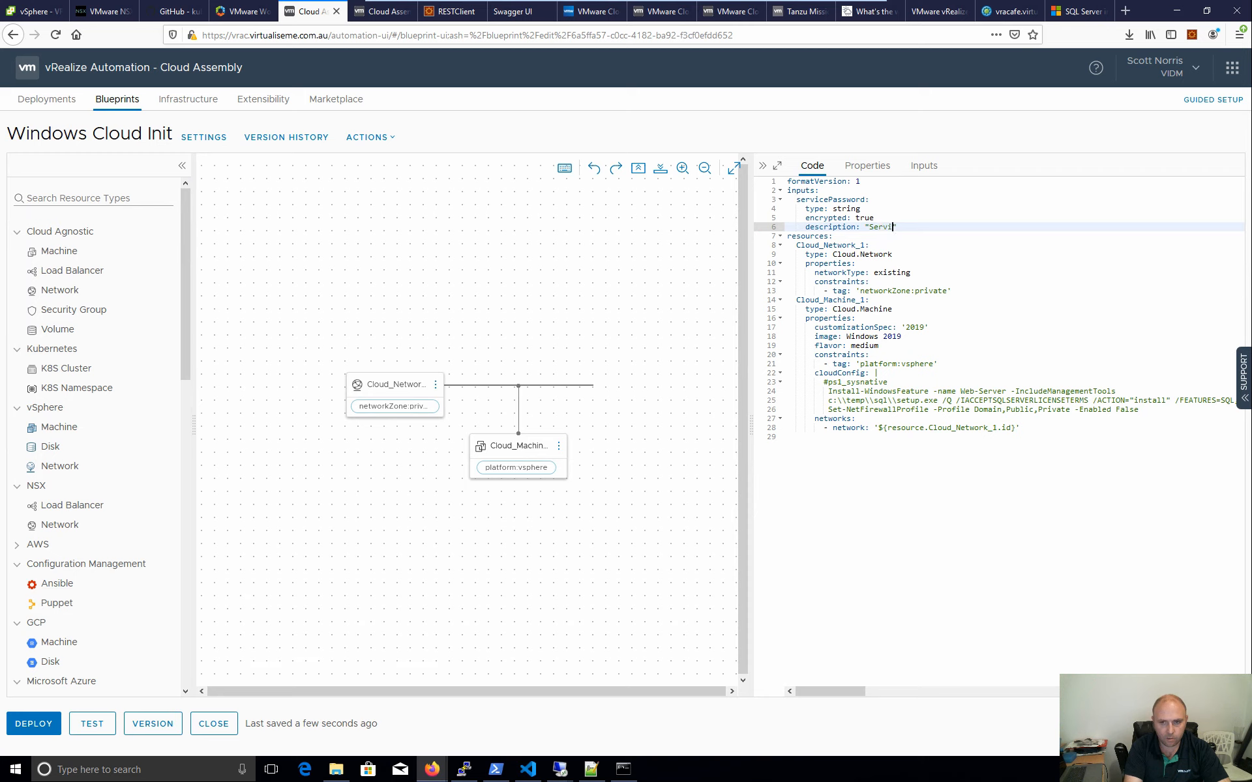
type("Account Pas")
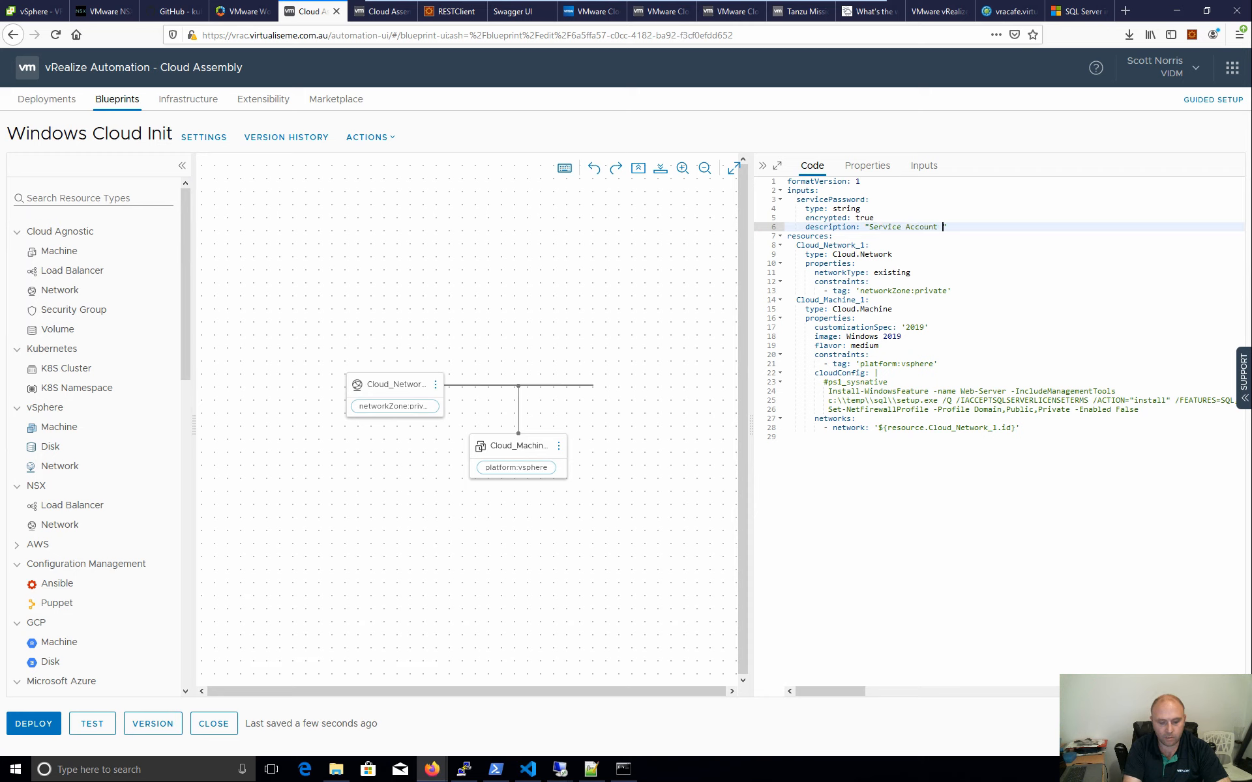
type("sword")
key("Return")
- Add title "SQL Service4 Account Password" to servicePassword
key("ctrl+space")
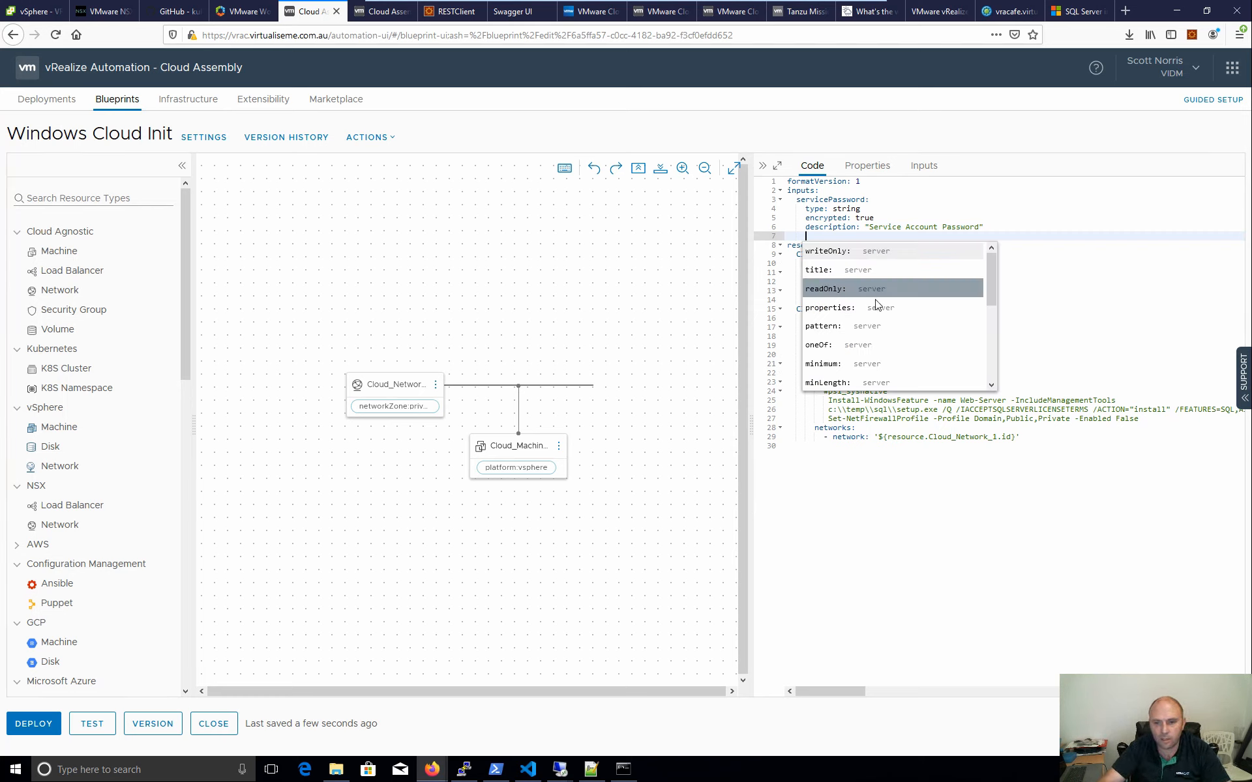
scroll(876, 303, "down", 3)
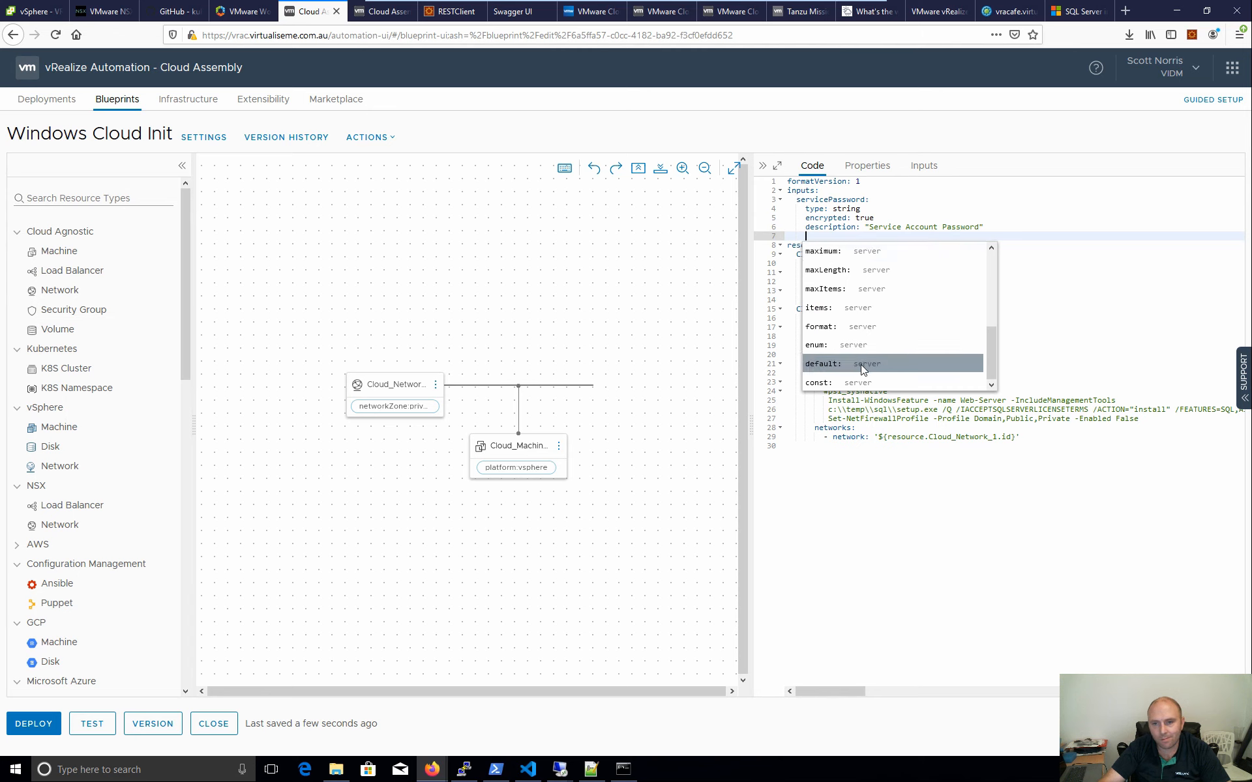
scroll(862, 366, "up", 3)
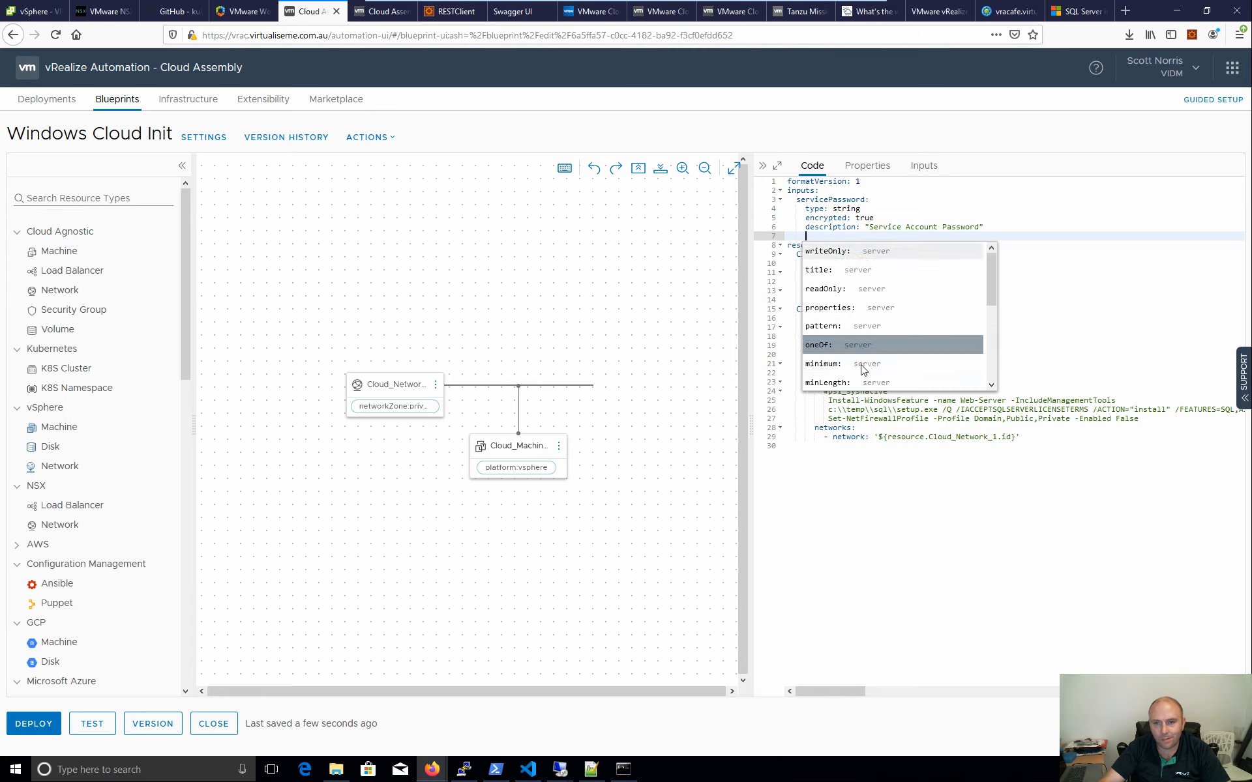
left_click(857, 270)
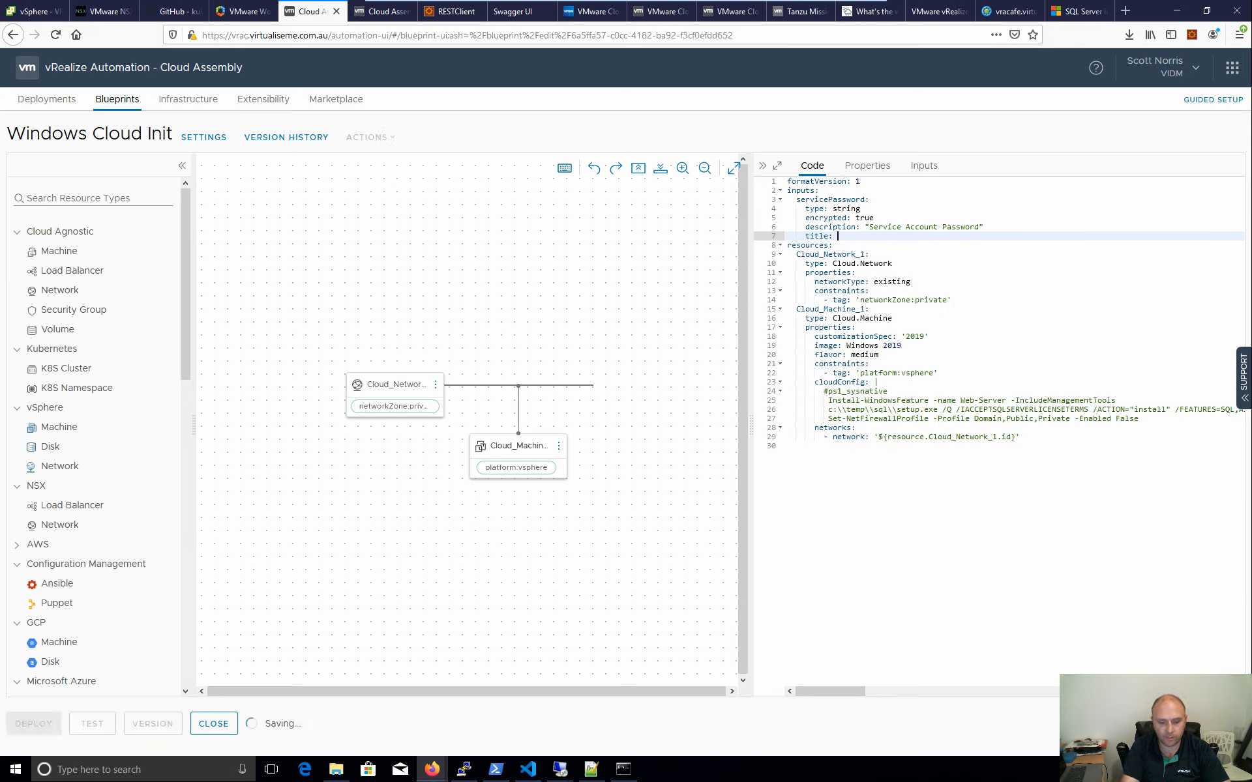
type("Ser")
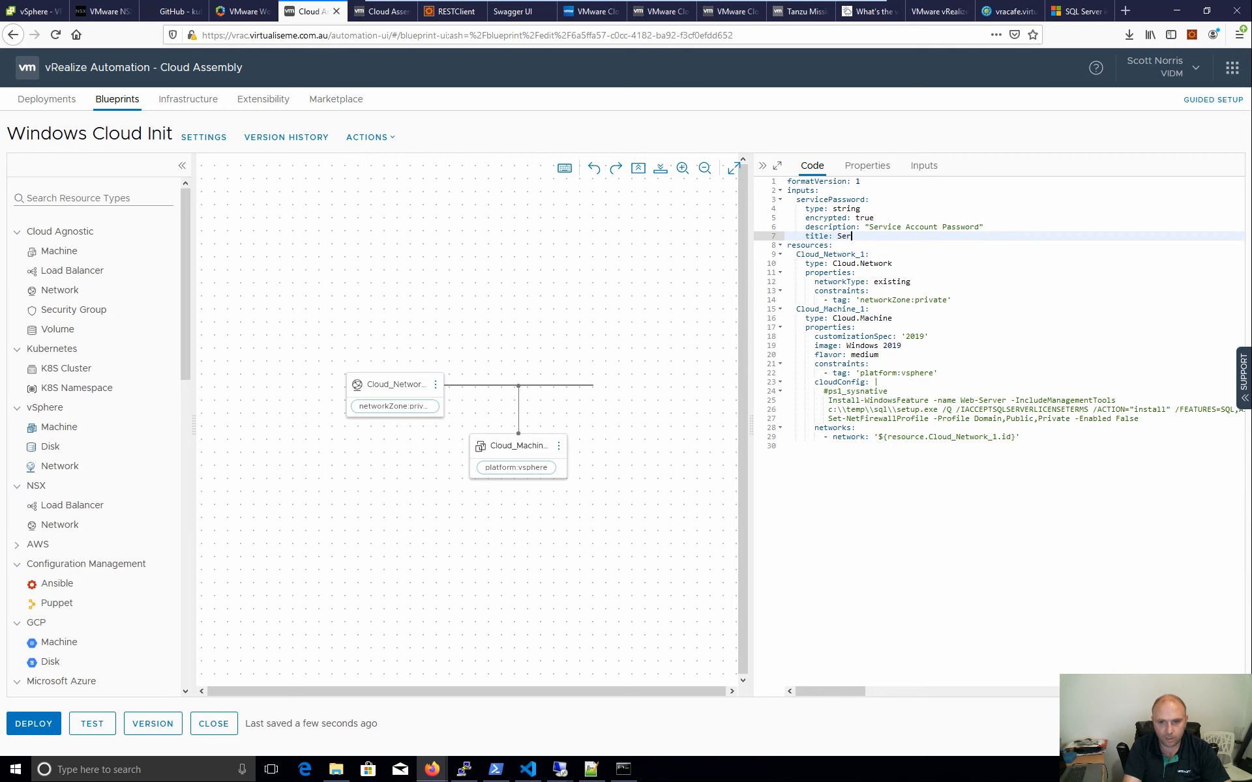
key("BackSpace")
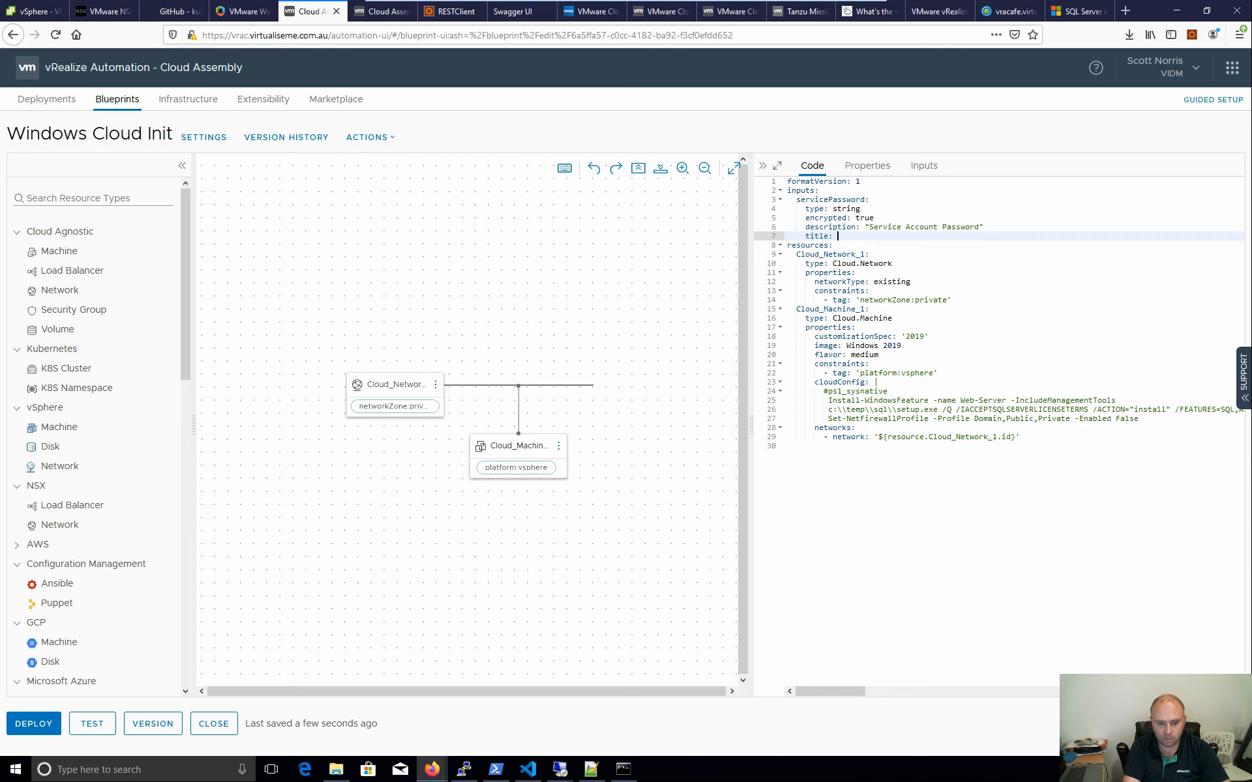
type("SQL Service4 Account Password\"")
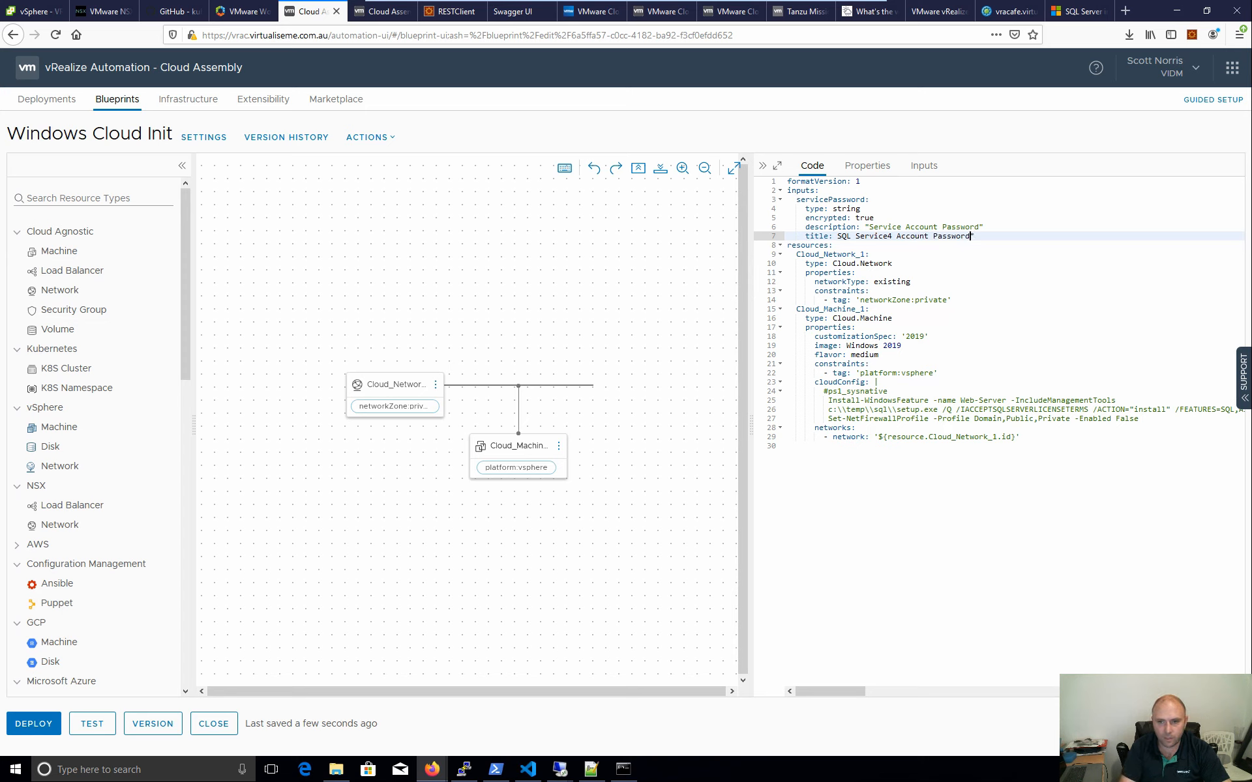
left_click(837, 236)
type("\"")
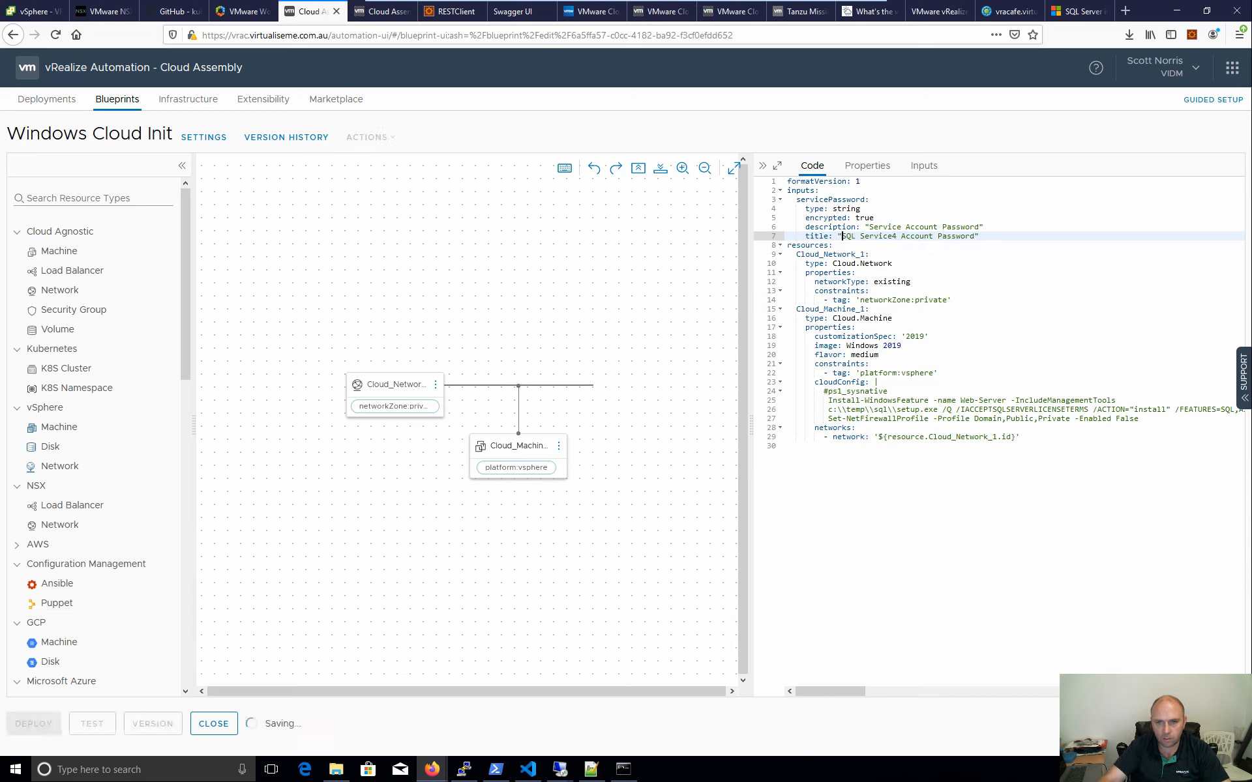
- Restore the type value to lowercase 'string' and start a new input-level line after the title
left_click(838, 208)
key("BackSpace")
type("S")
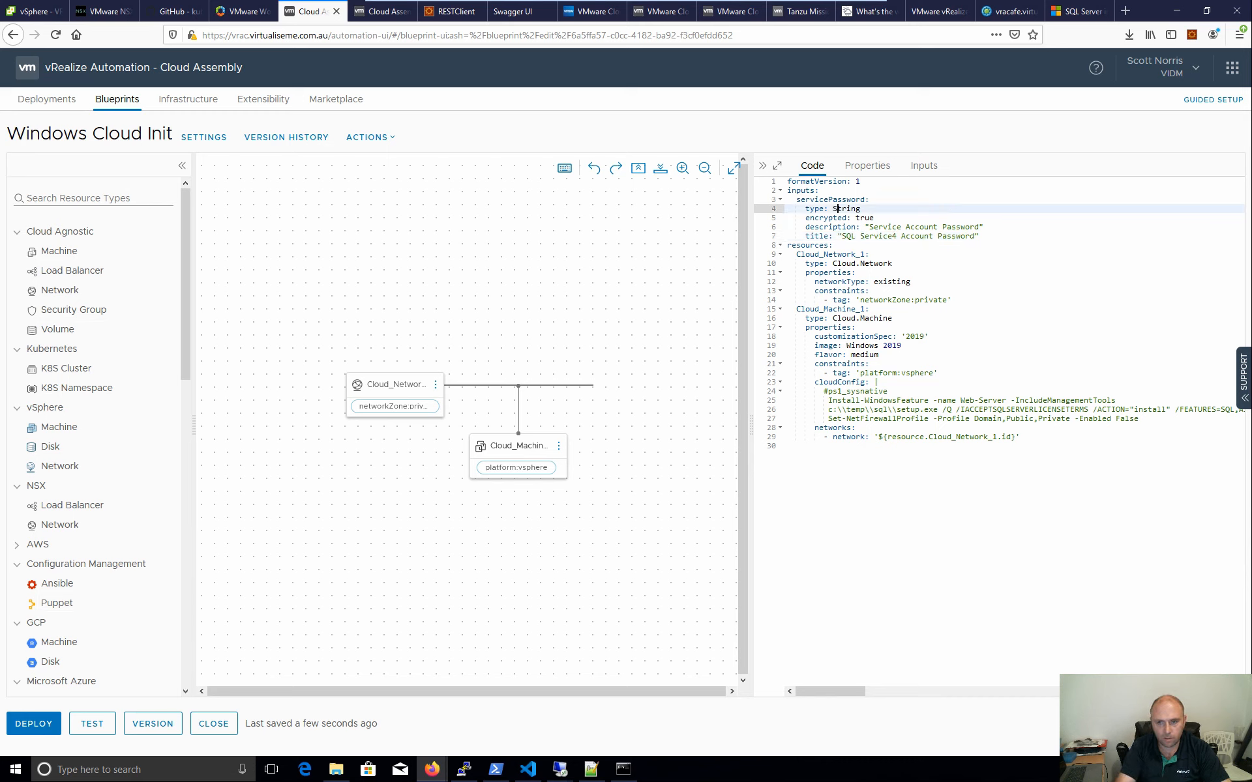
key("Left")
key("Delete")
type("s")
left_click(981, 236)
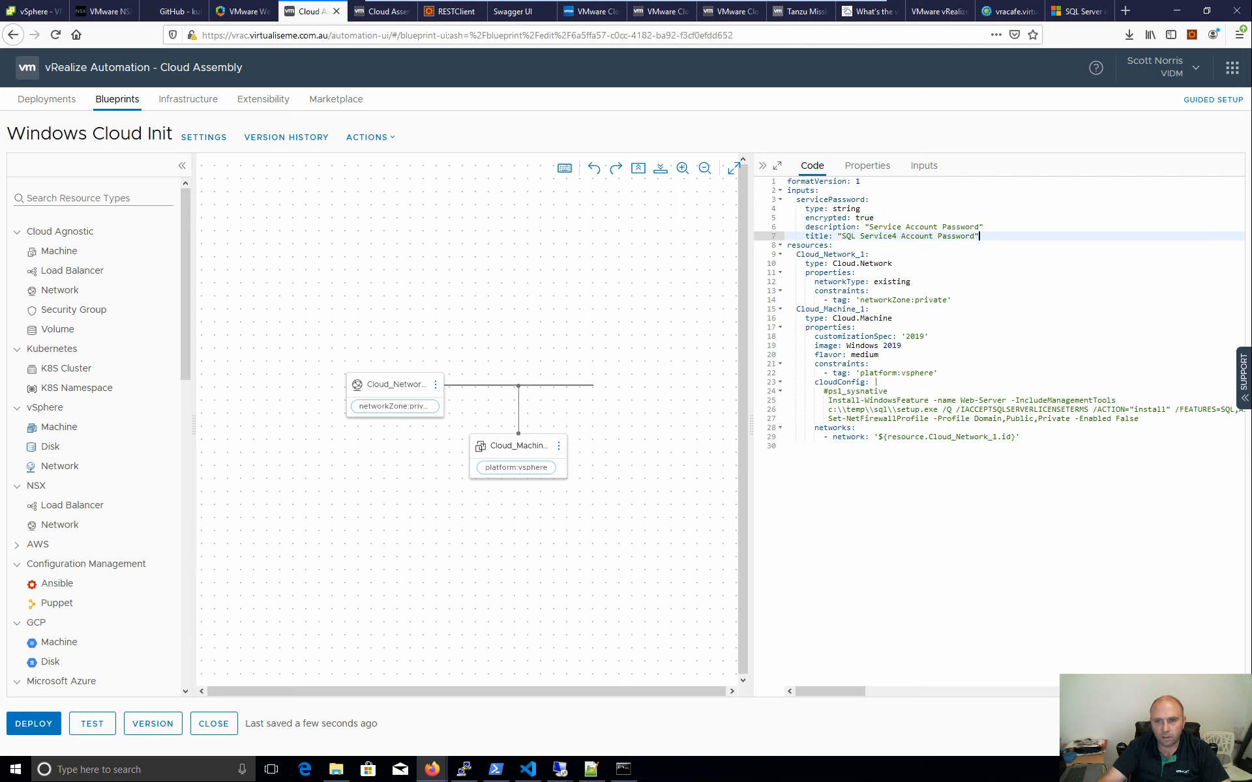
key("Return")
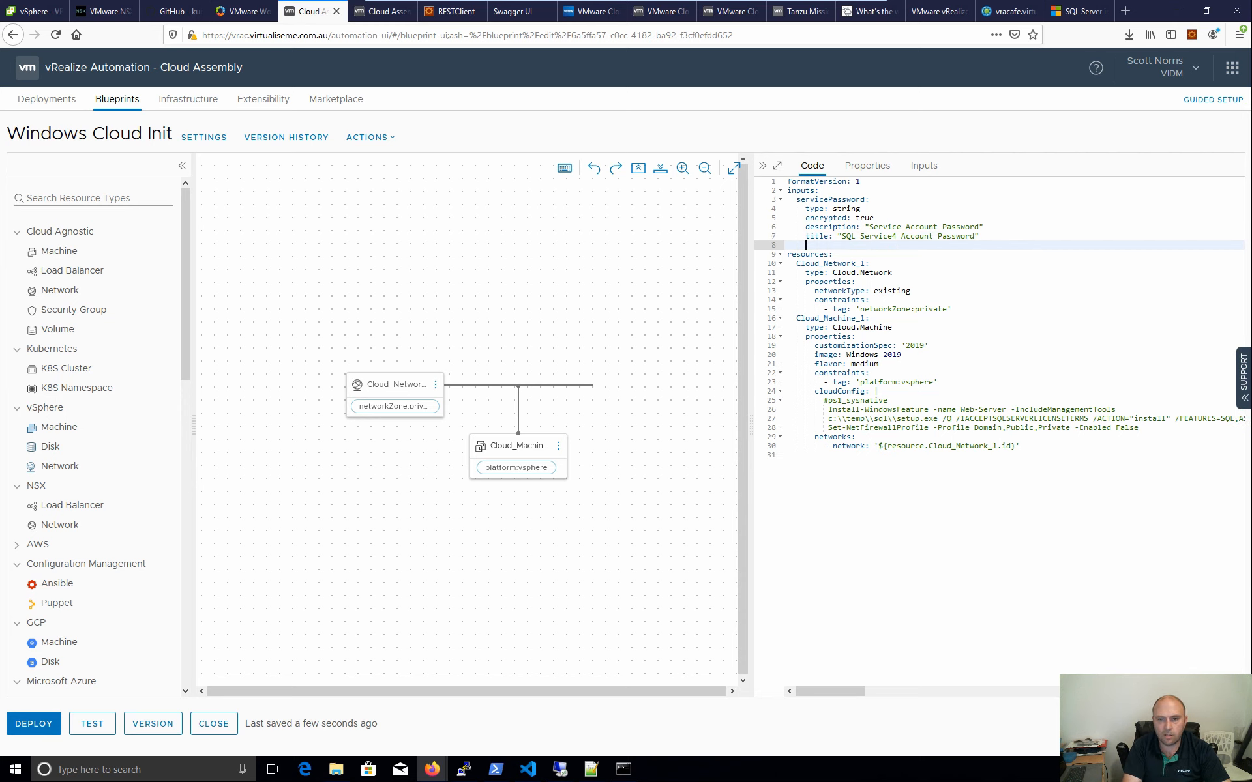
key("ctrl+space")
key("BackSpace")
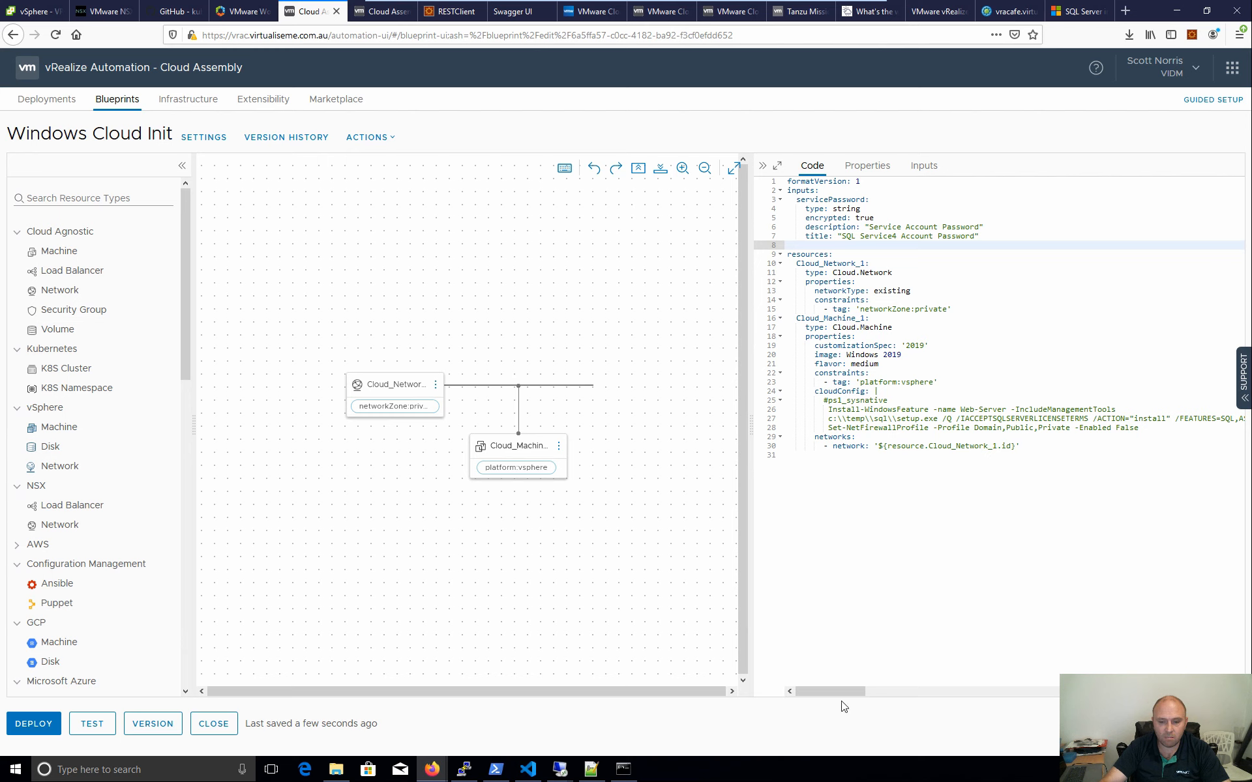
mouse_move(827, 690)
left_mouse_down()
mouse_move(903, 689)
mouse_move(818, 688)
left_mouse_up()
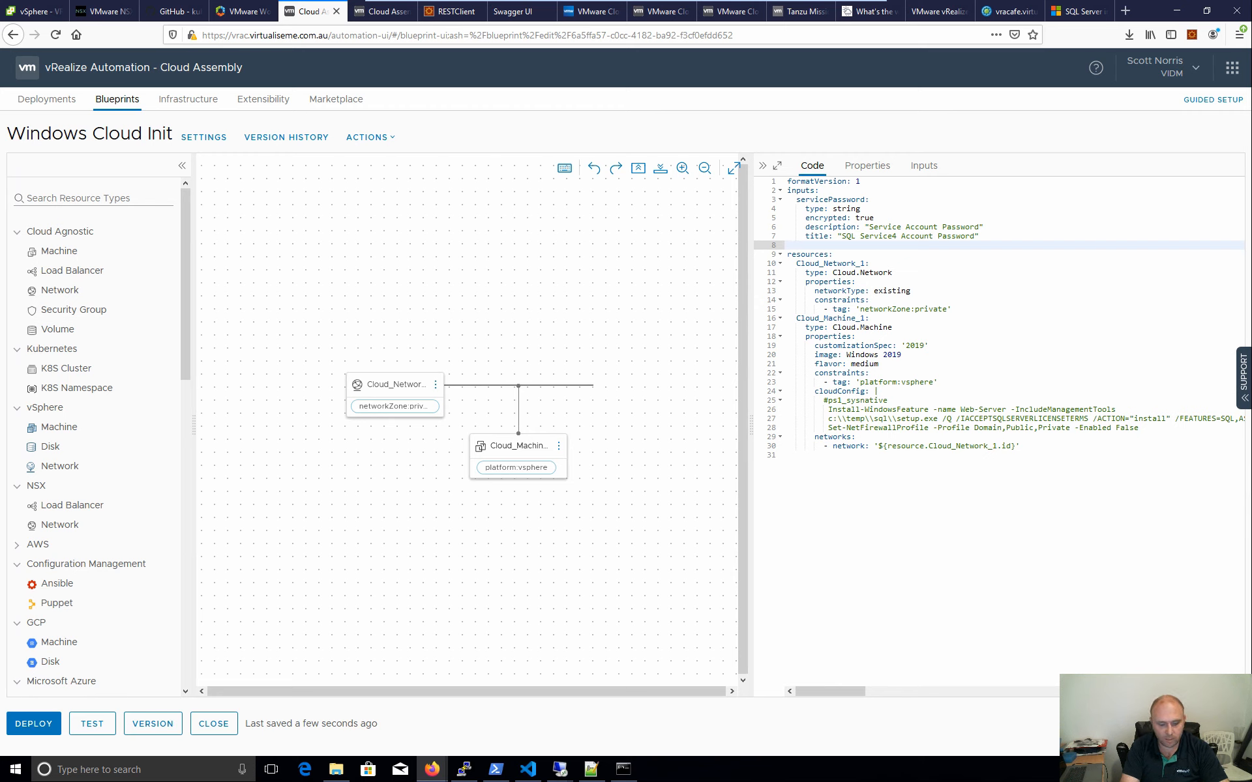
- Add a sqlInstanceName input of type string
type("sqlIn")
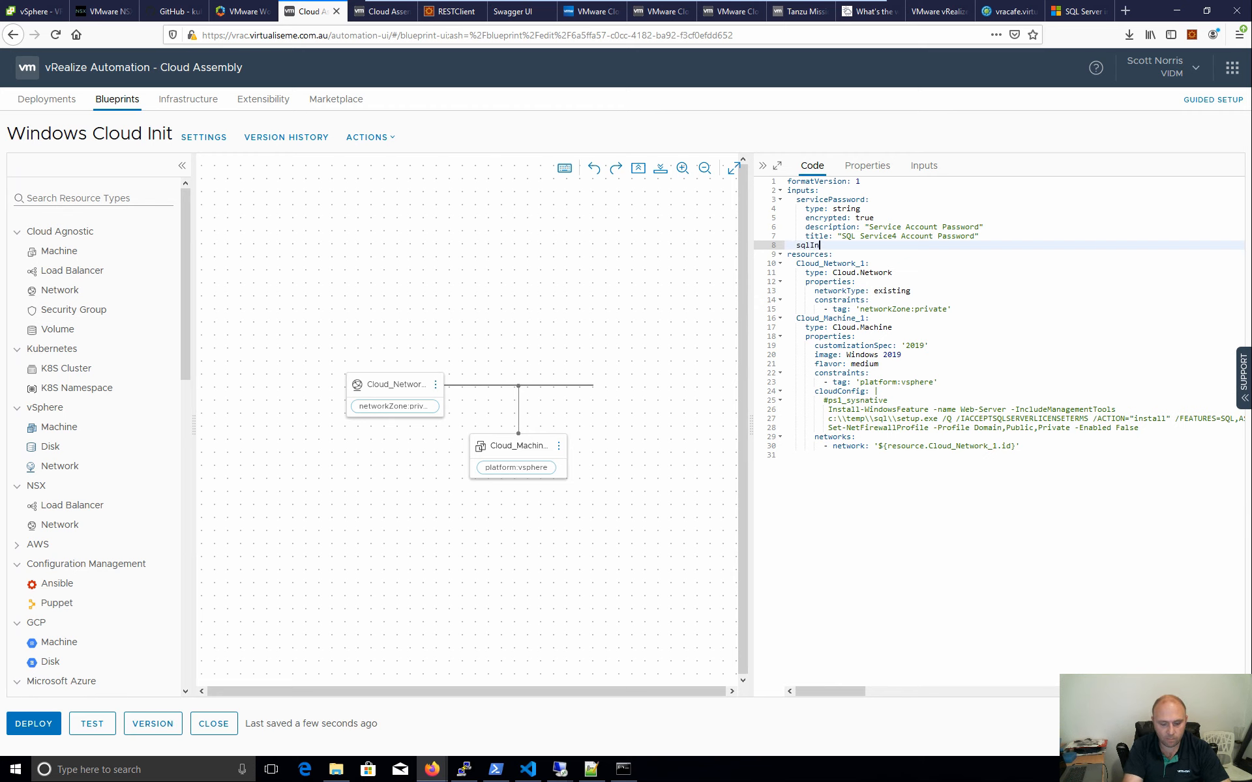
type("stanceName:")
key("Return")
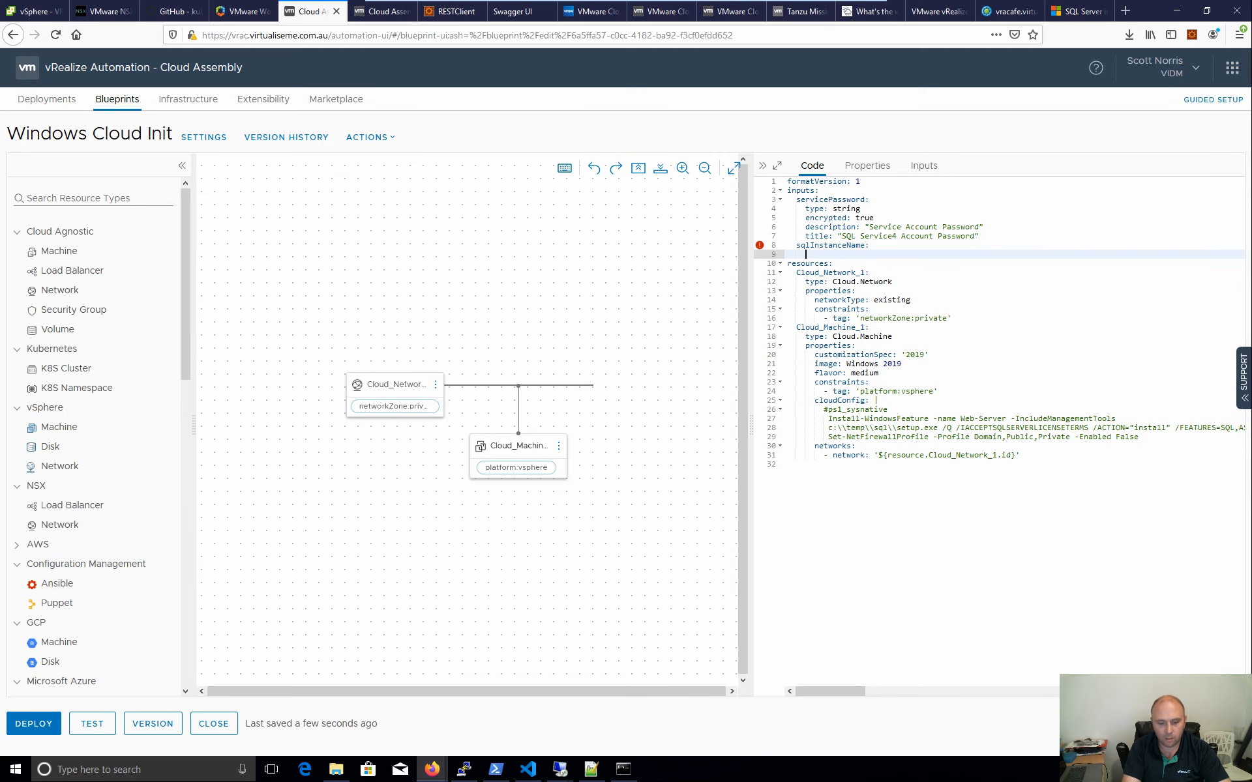
type("ty")
key("Return")
type("string")
key("Return")
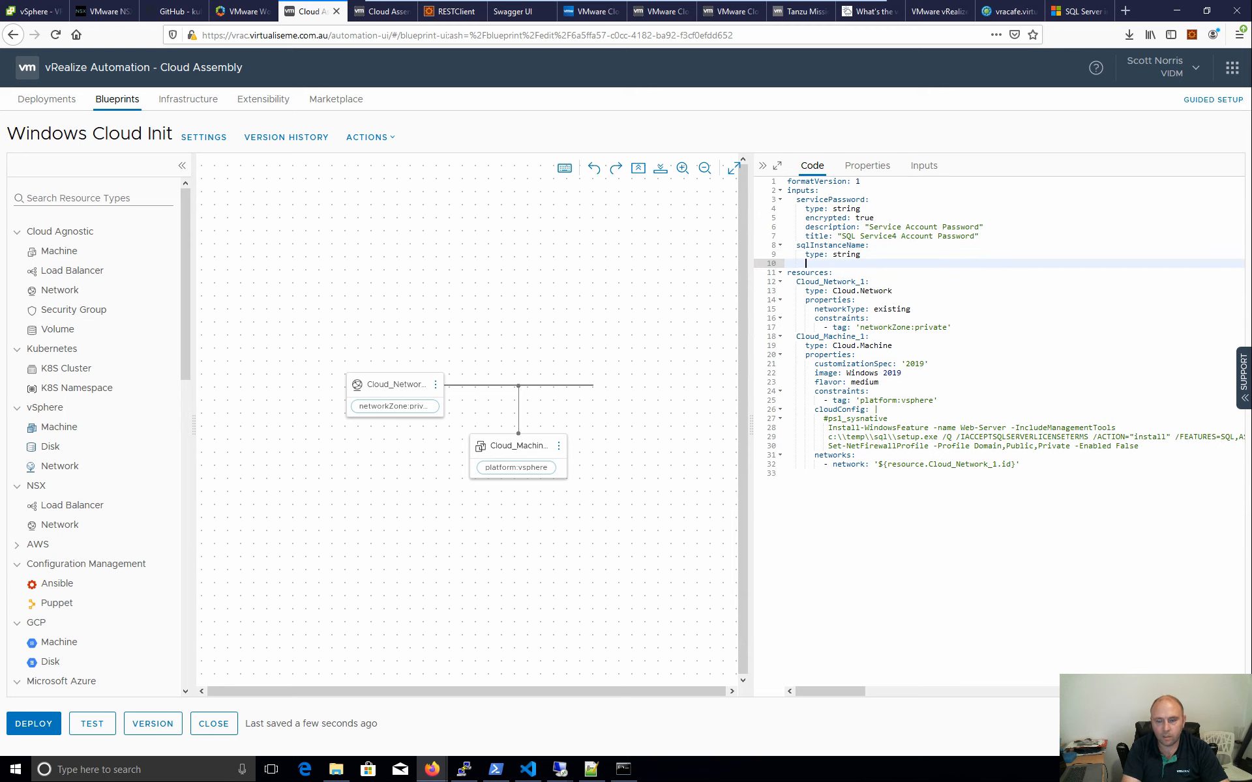
- Give sqlInstanceName description "Name for SQL Instance" and title "SQL Instance Name"
key("ctrl+space")
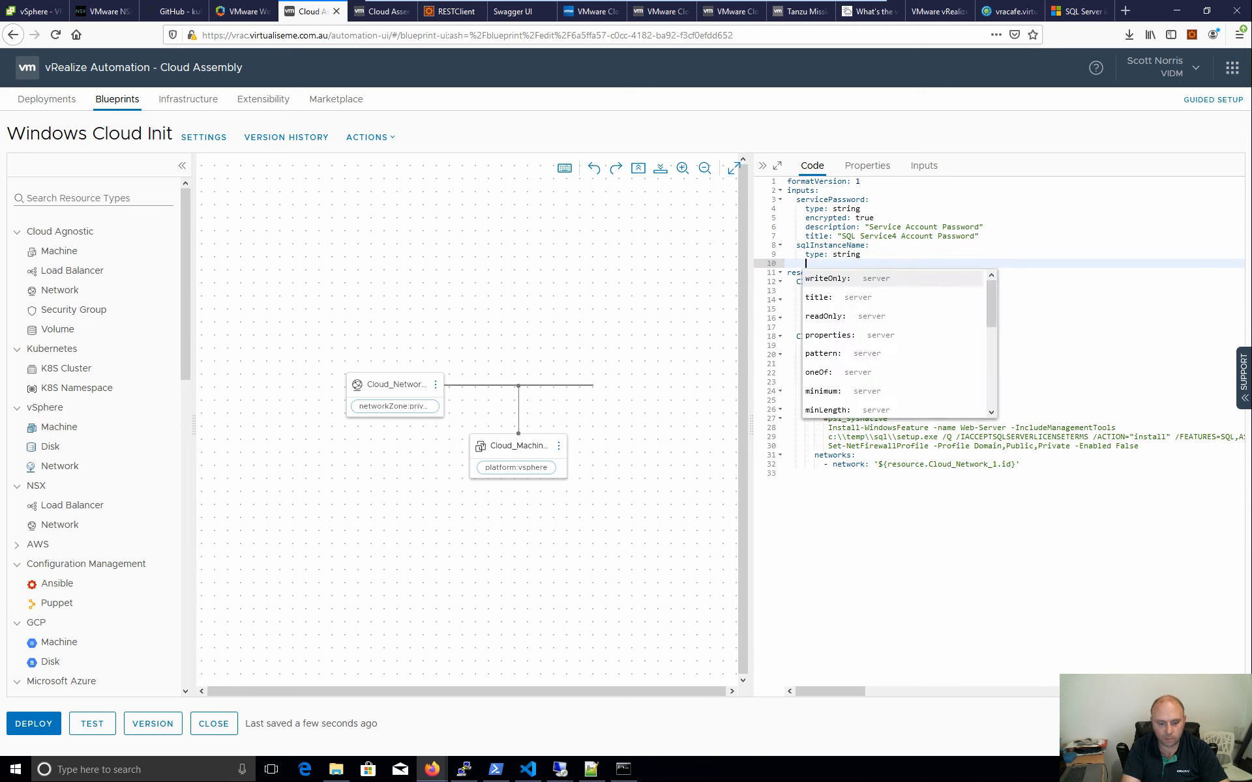
type("desc")
key("Return")
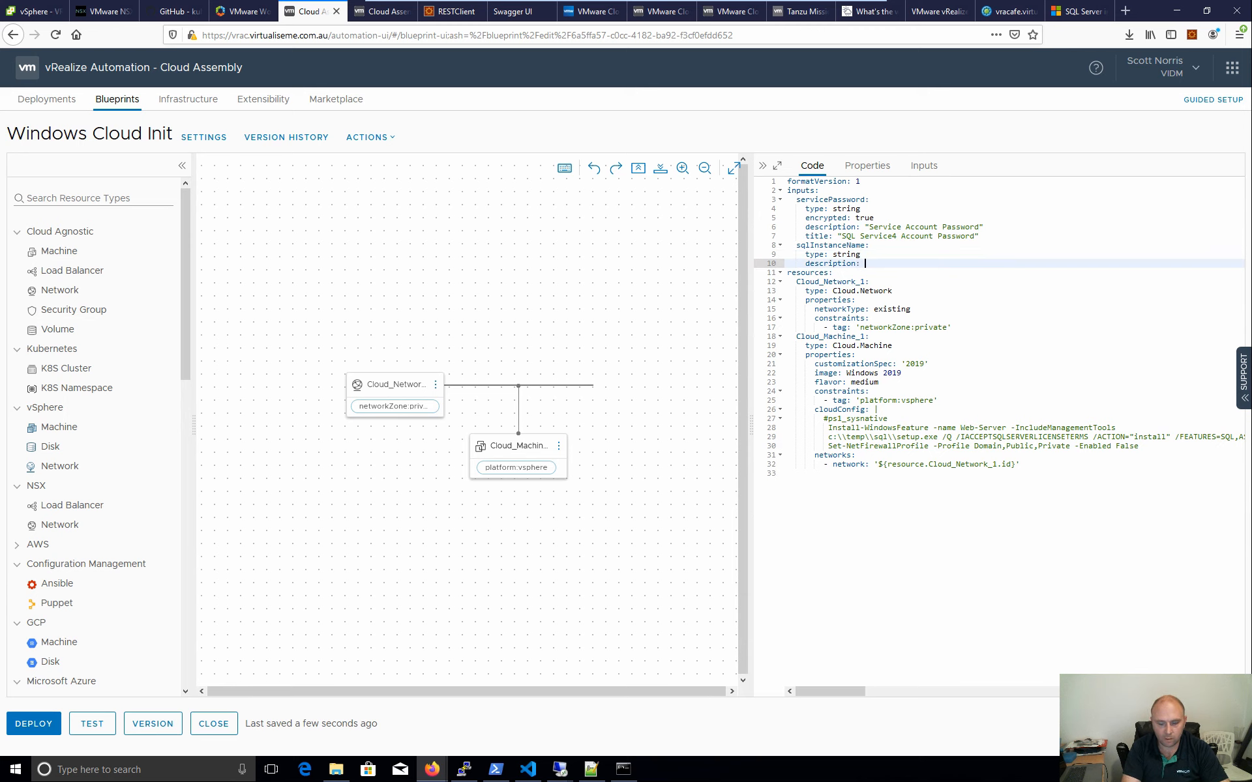
type("Name for SQL Instance")
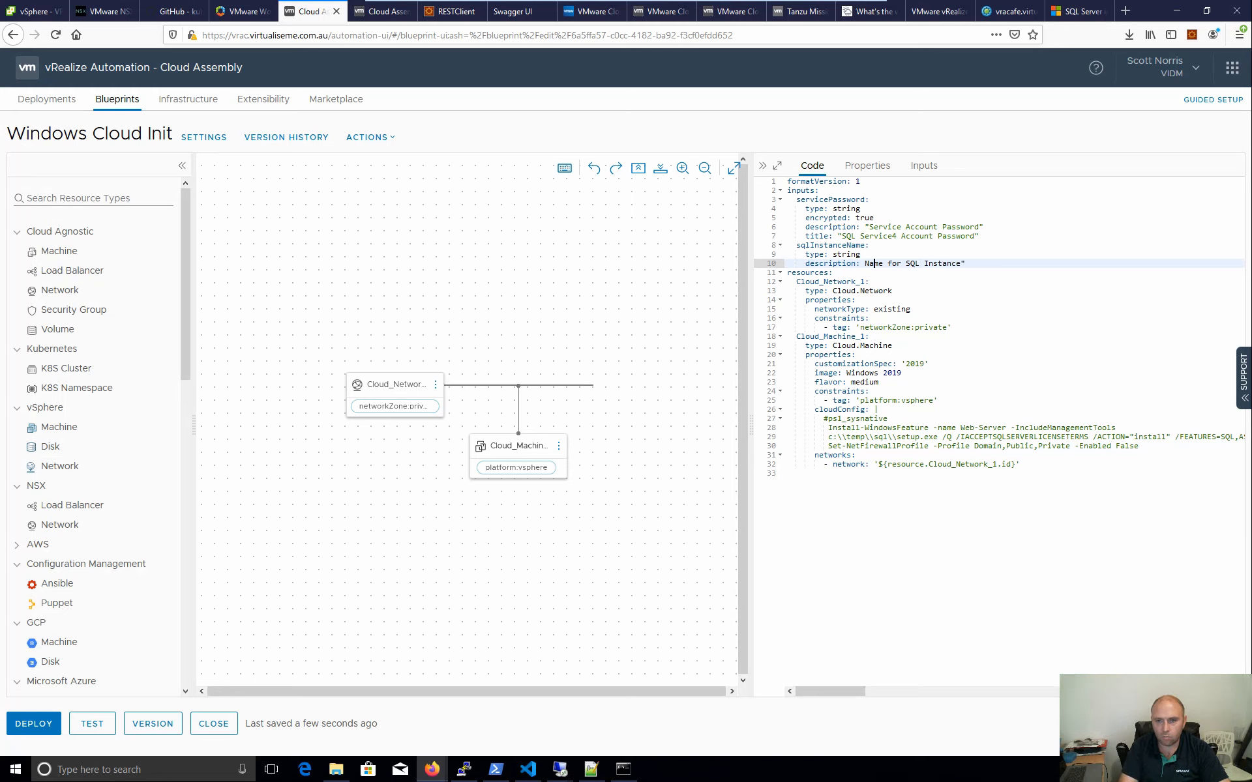
type("\"")
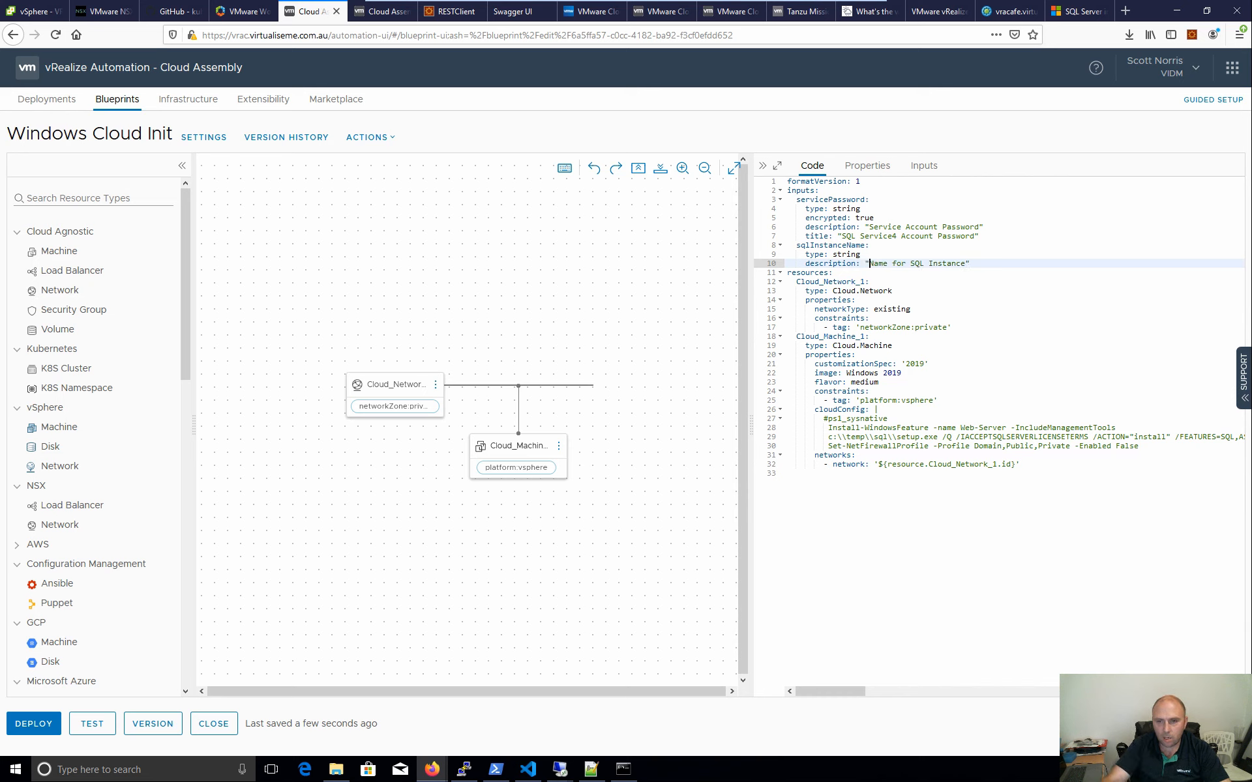
left_click(834, 273)
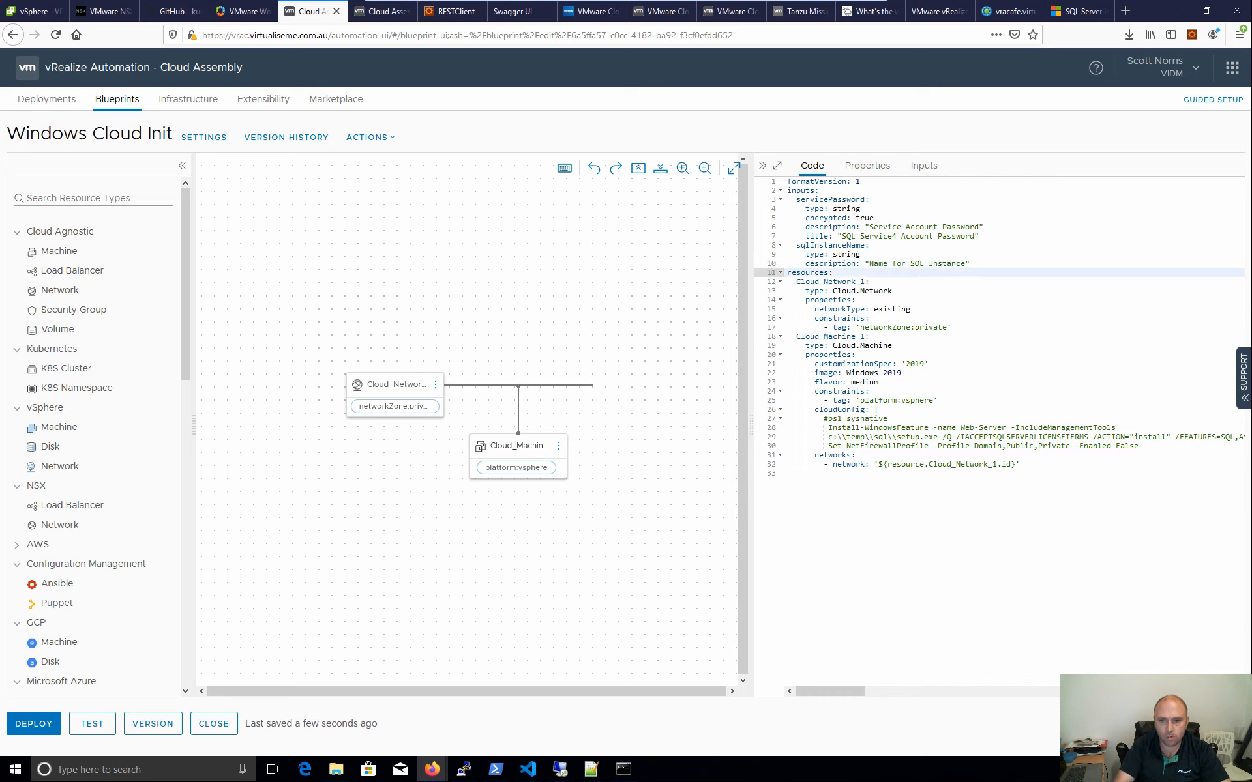
left_click(971, 263)
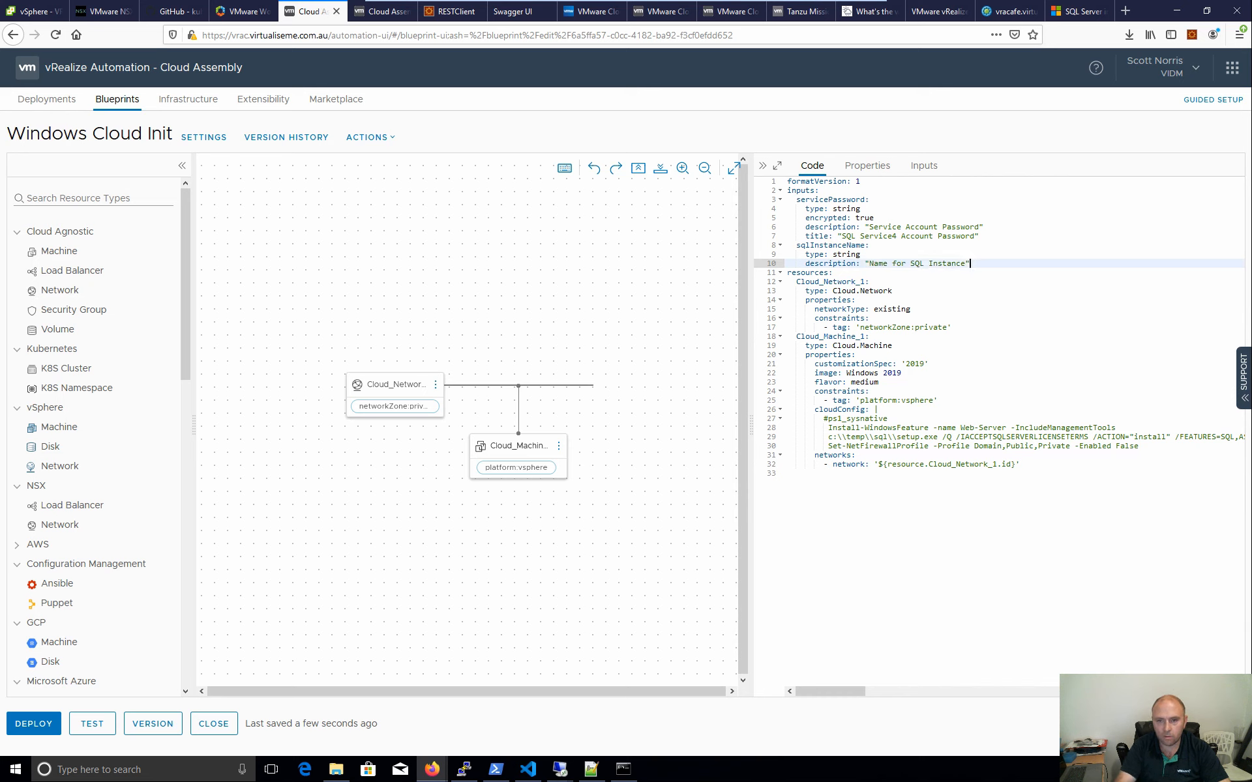
key("Return")
type("title")
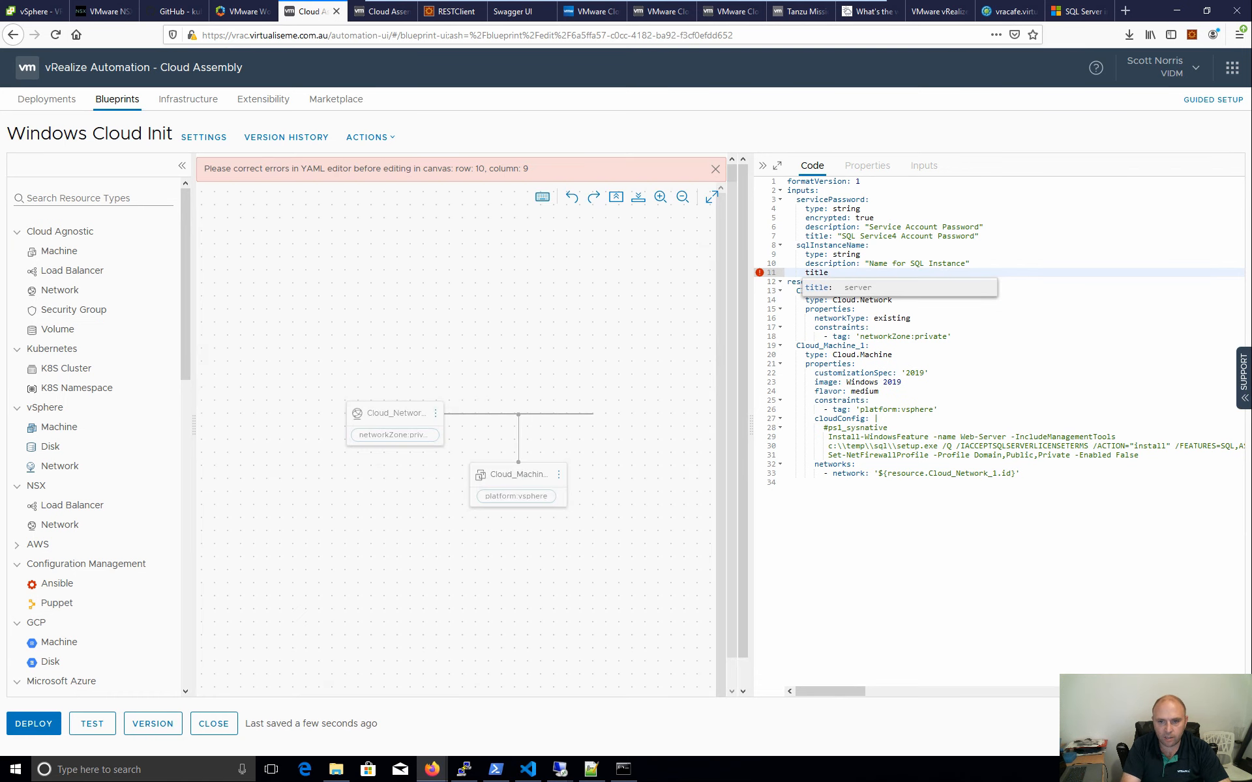
type(":")
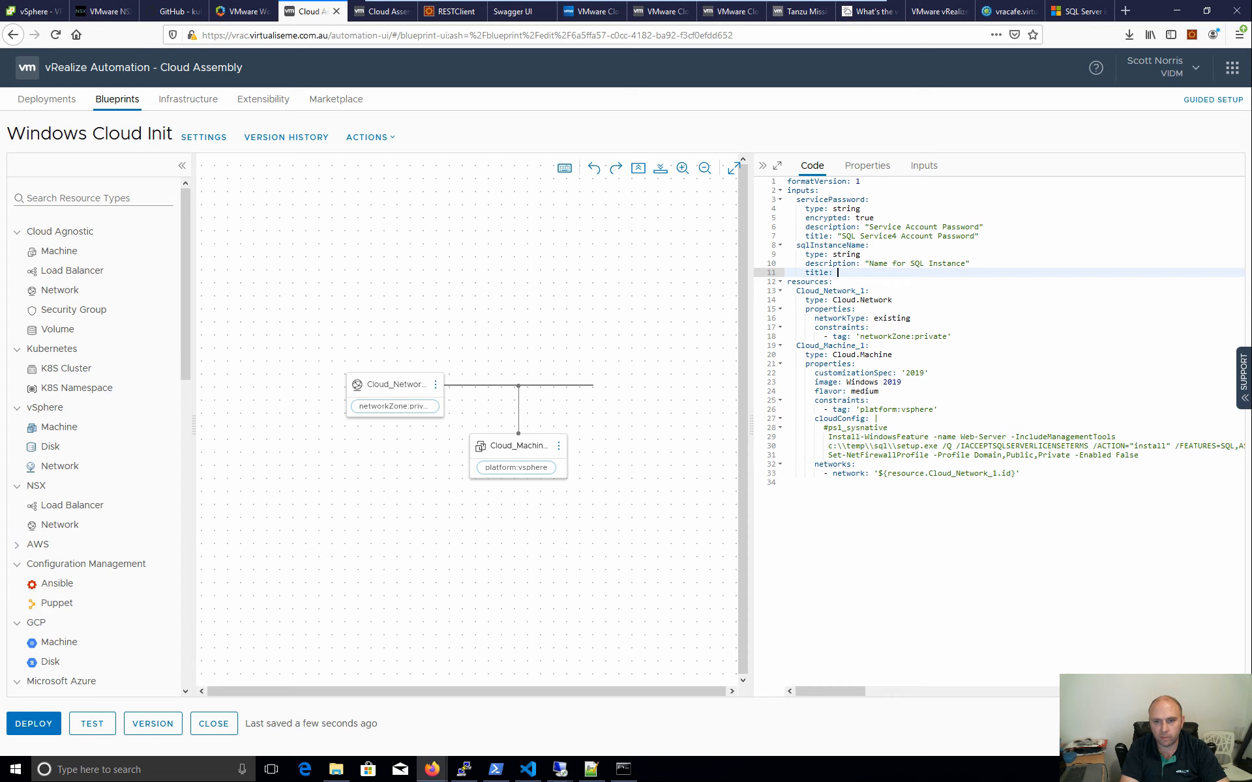
type("\"SQL Instance Name")
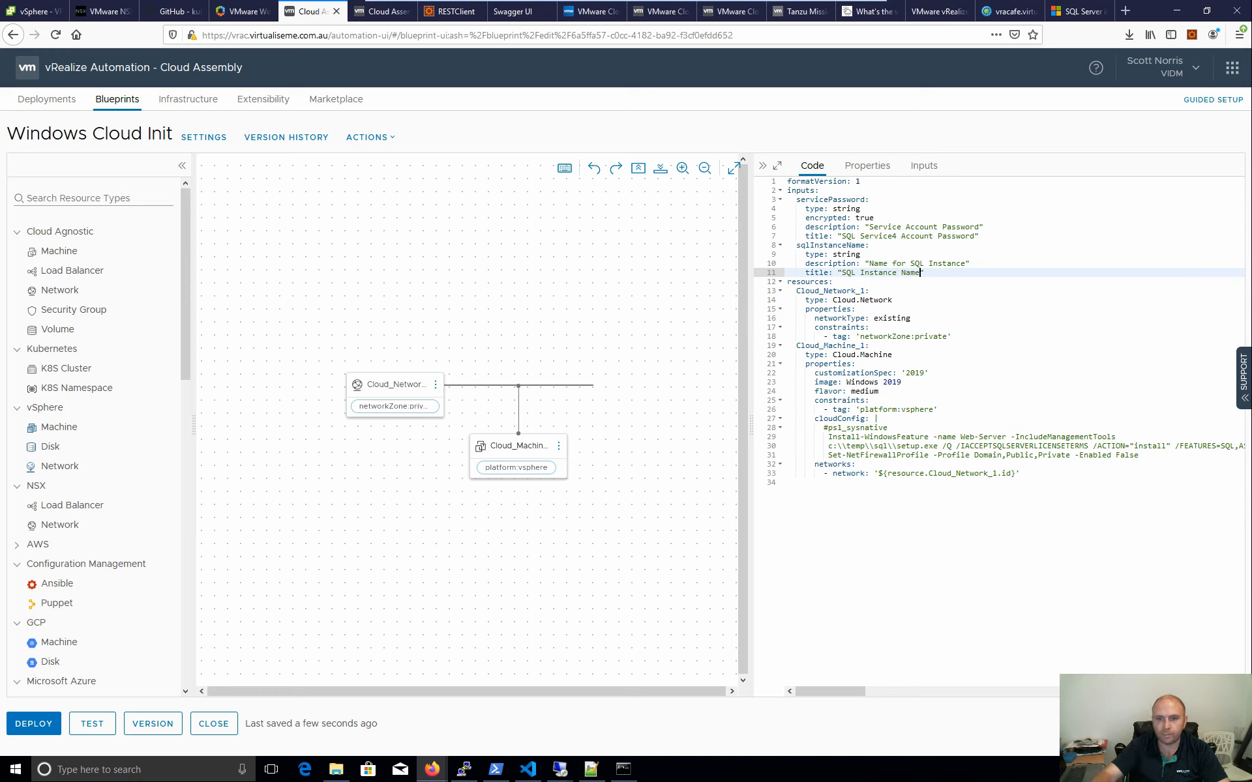
left_click(911, 318)
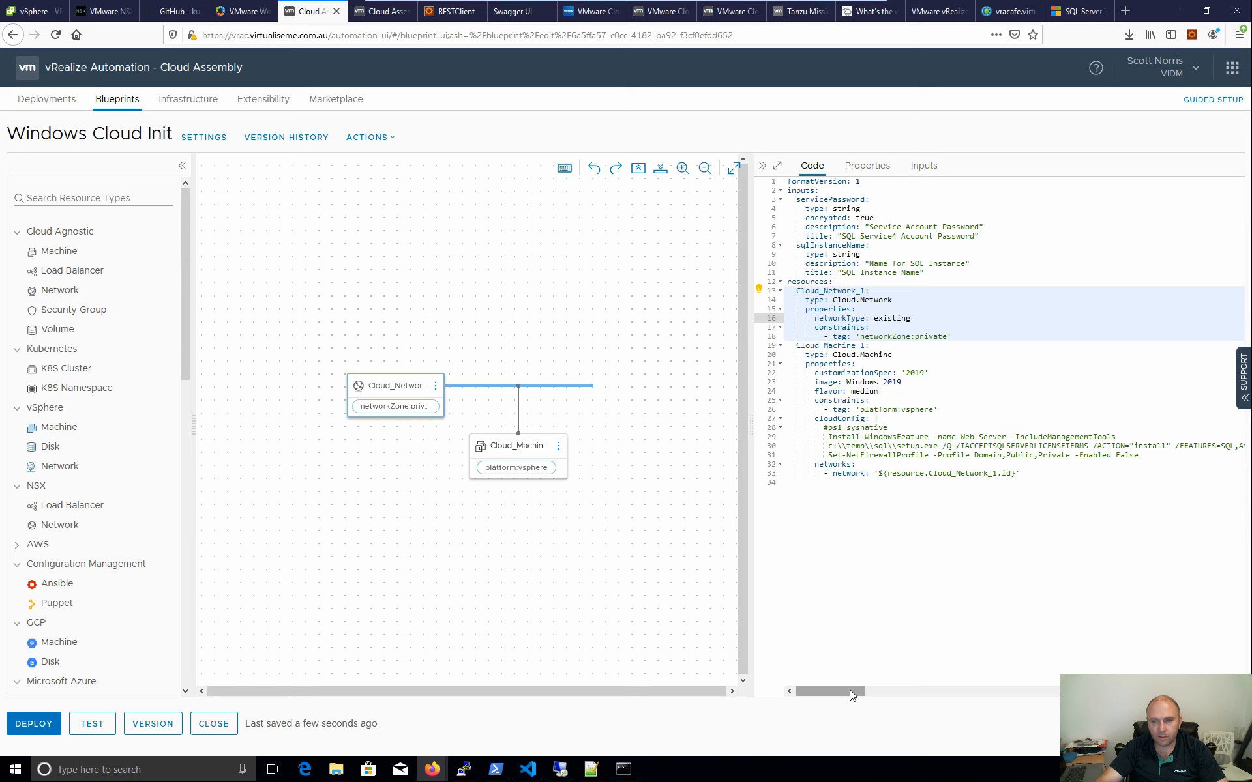
- Replace MSSQLSERVER in the setup command with ${input.sqlInstanceName}
left_click_drag(850, 690, 909, 684)
left_click(1102, 445)
left_click_drag(1116, 446, 1067, 446)
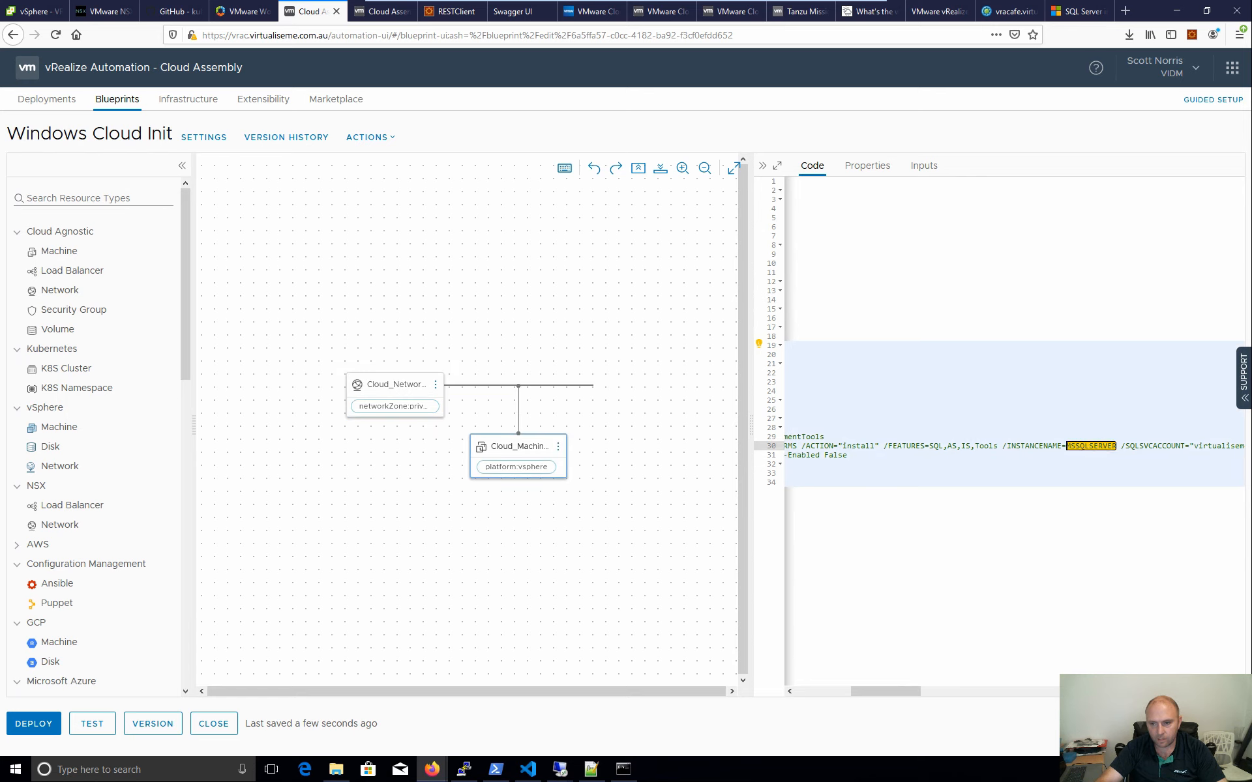
type("${")
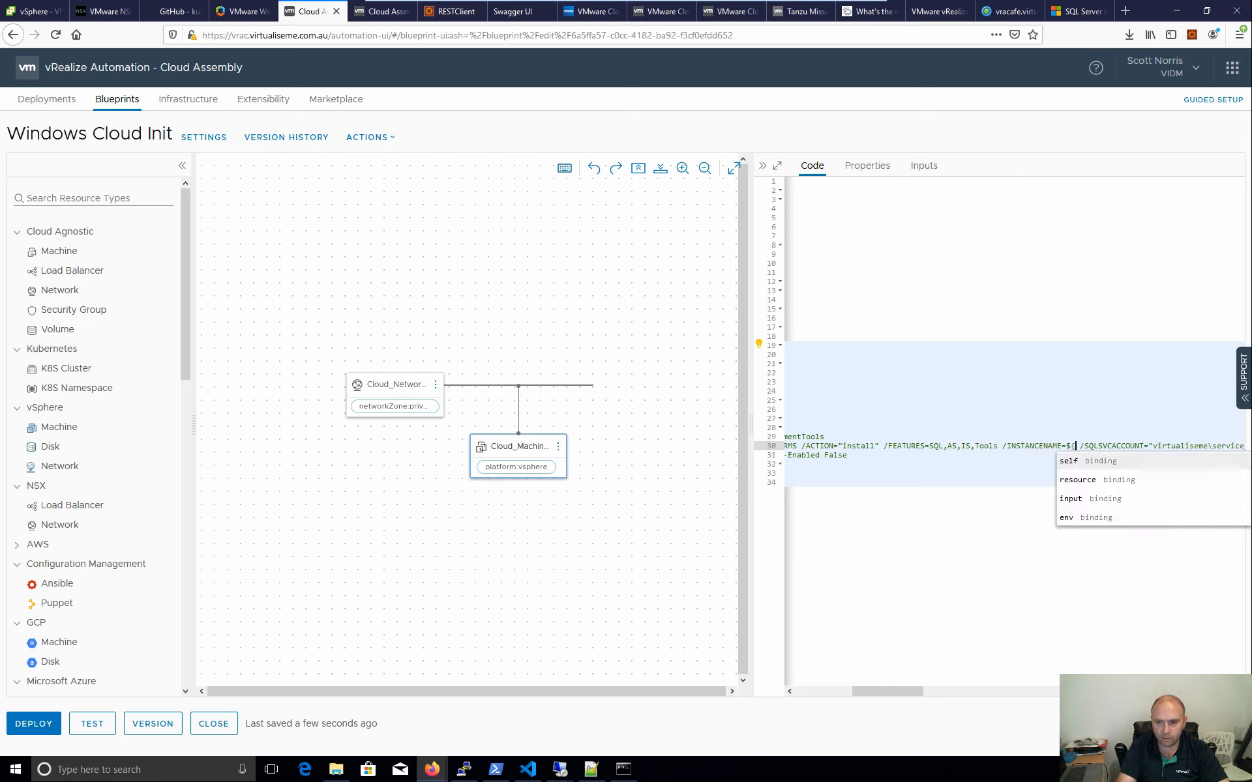
left_click(1108, 505)
type(".")
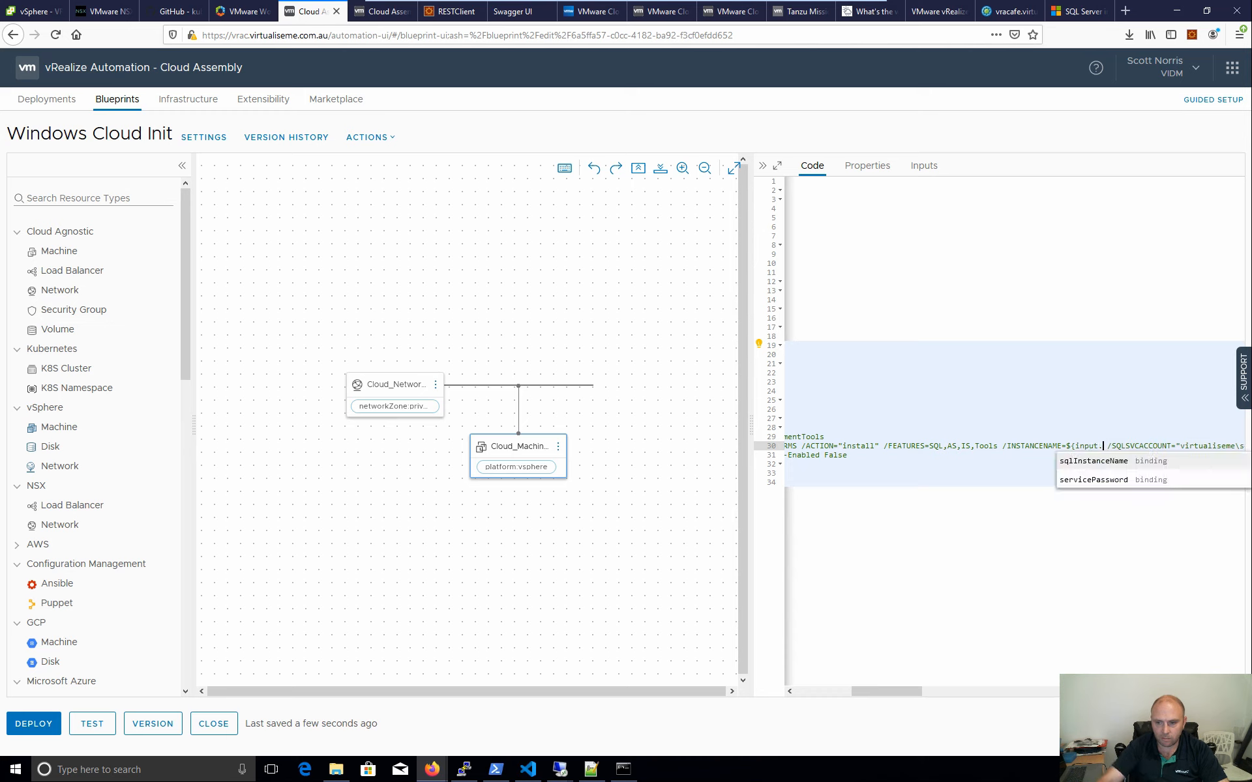
left_click(1108, 467)
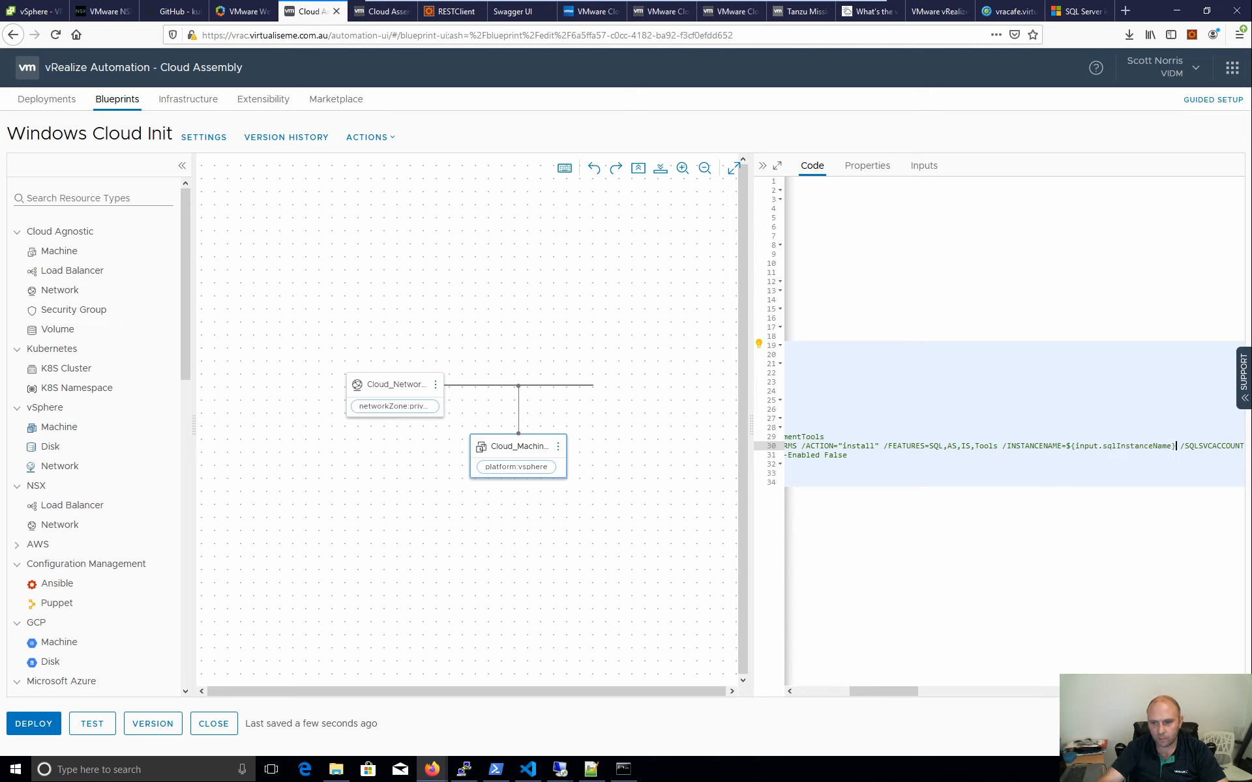
- Replace the hard-coded SQL service password with ${inputs.servicePassword}, restoring the closing quote
left_click_drag(909, 693, 928, 697)
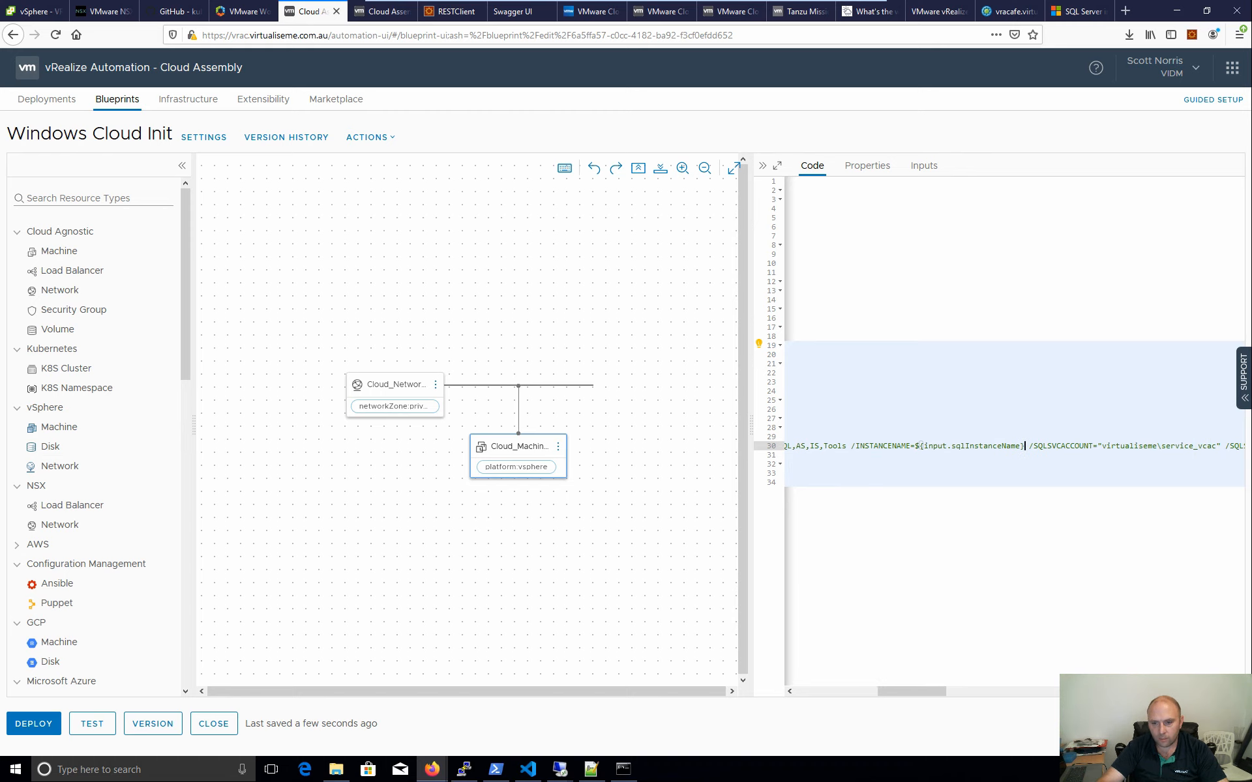
left_click_drag(921, 688, 969, 686)
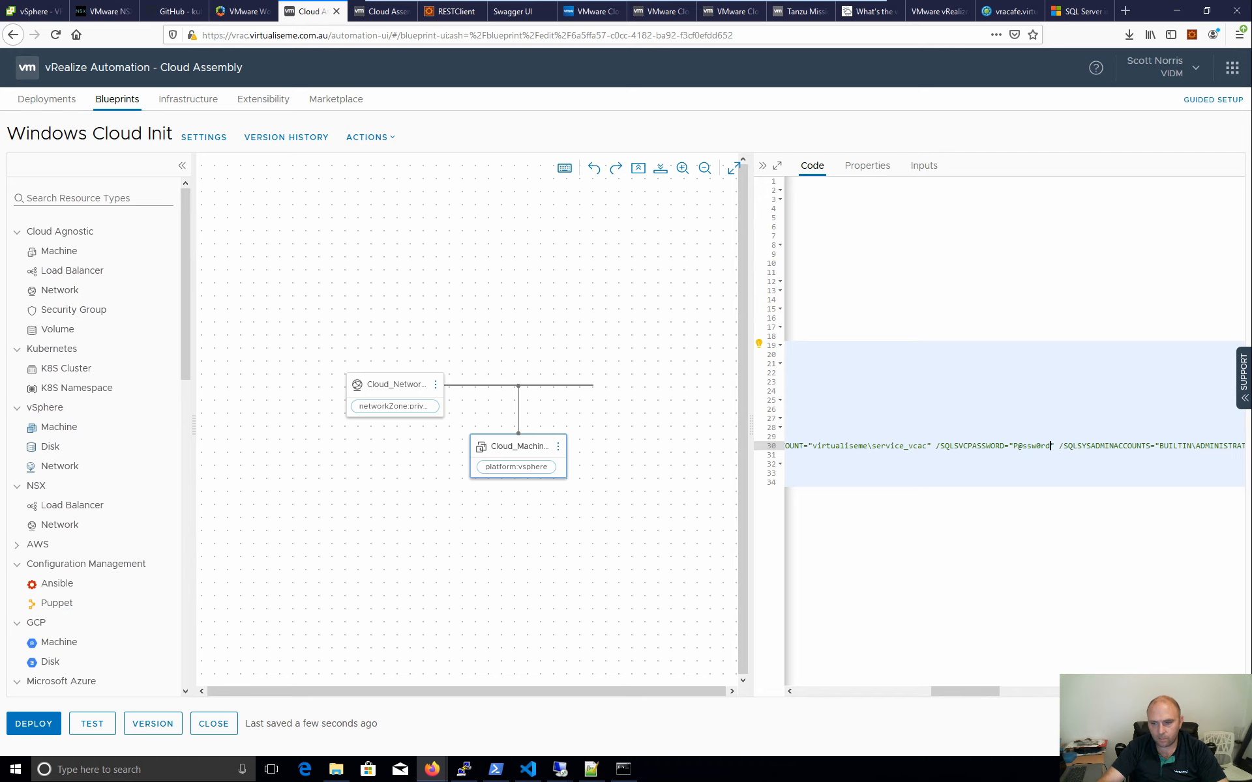
left_click_drag(1051, 446, 1013, 445)
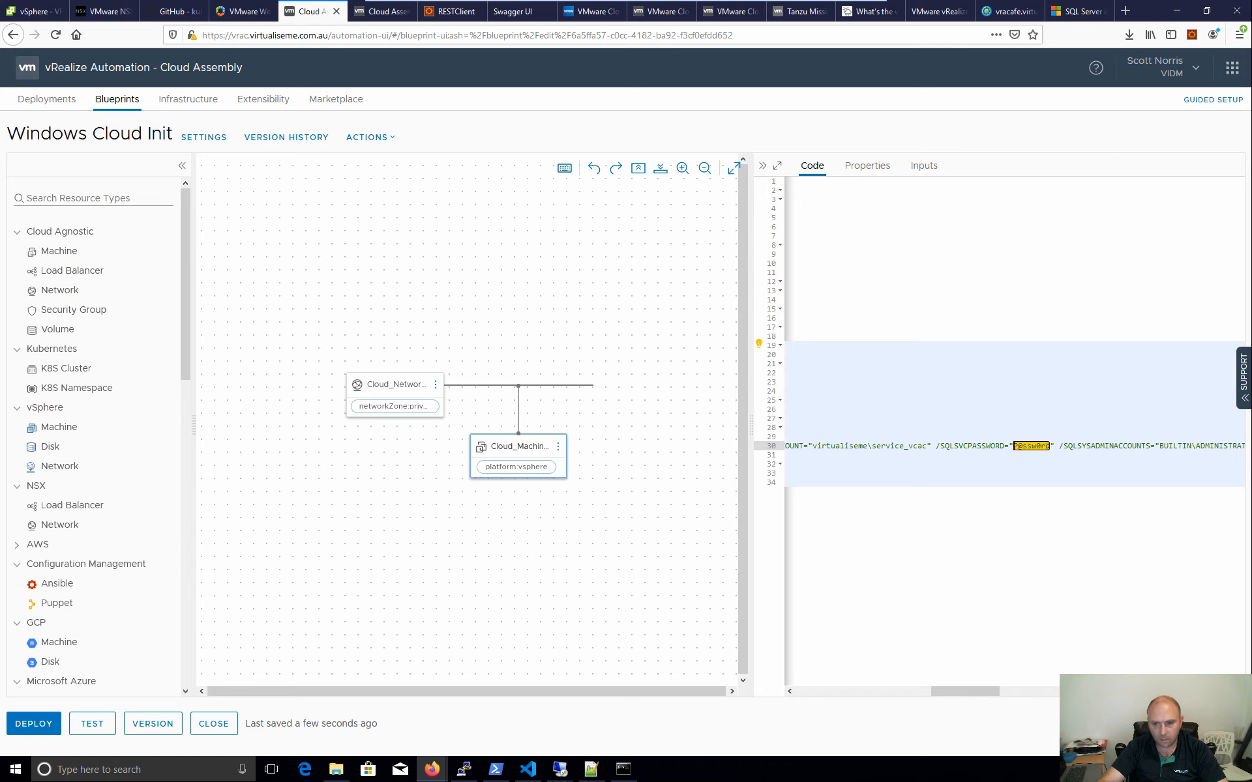
key("ctrl+v")
key("Left")
key("Left")
key("Left")
key("Left")
key("Left")
key("Left")
key("Left")
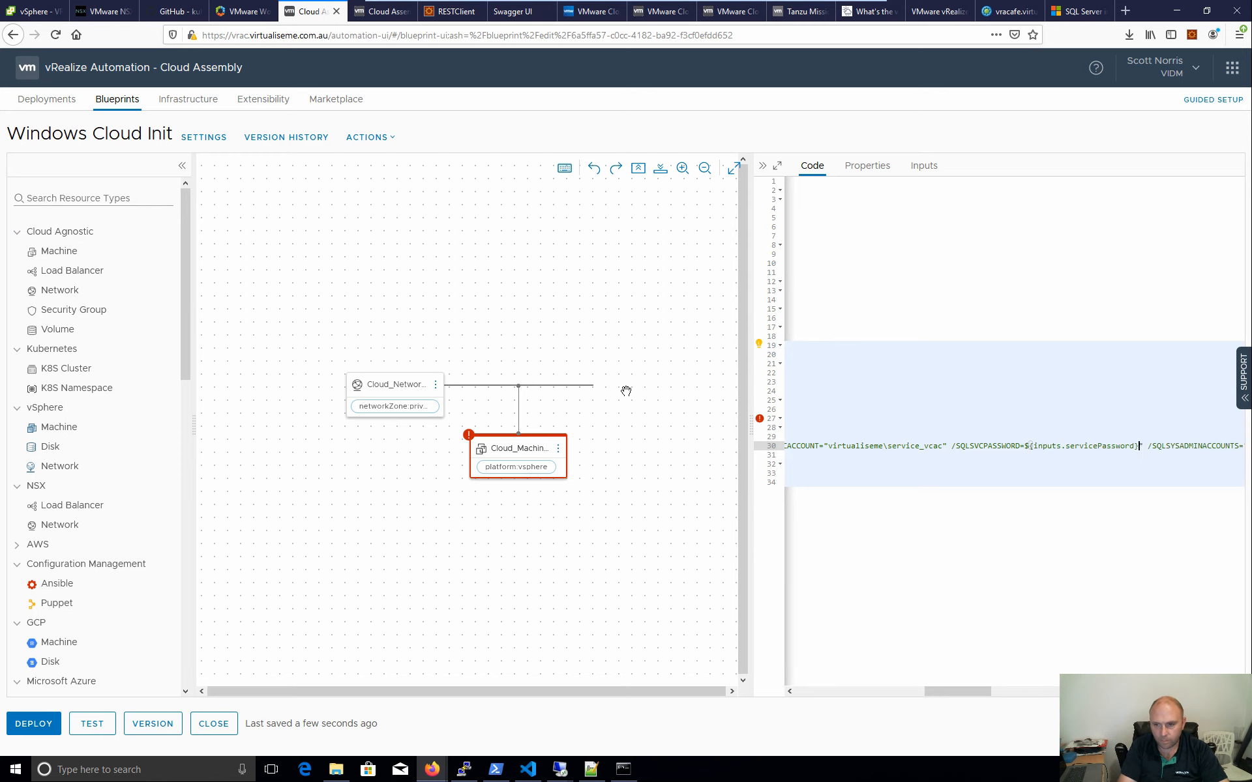
type("\"")
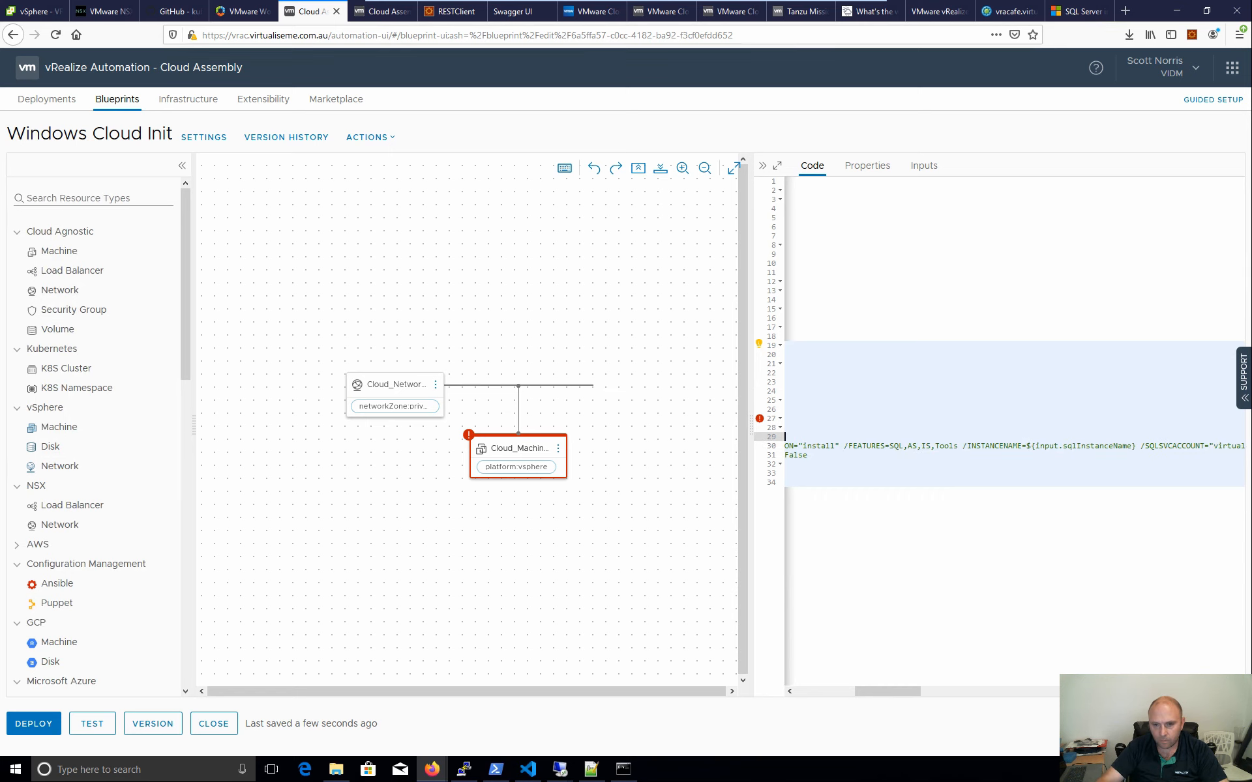
left_click_drag(894, 692, 820, 694)
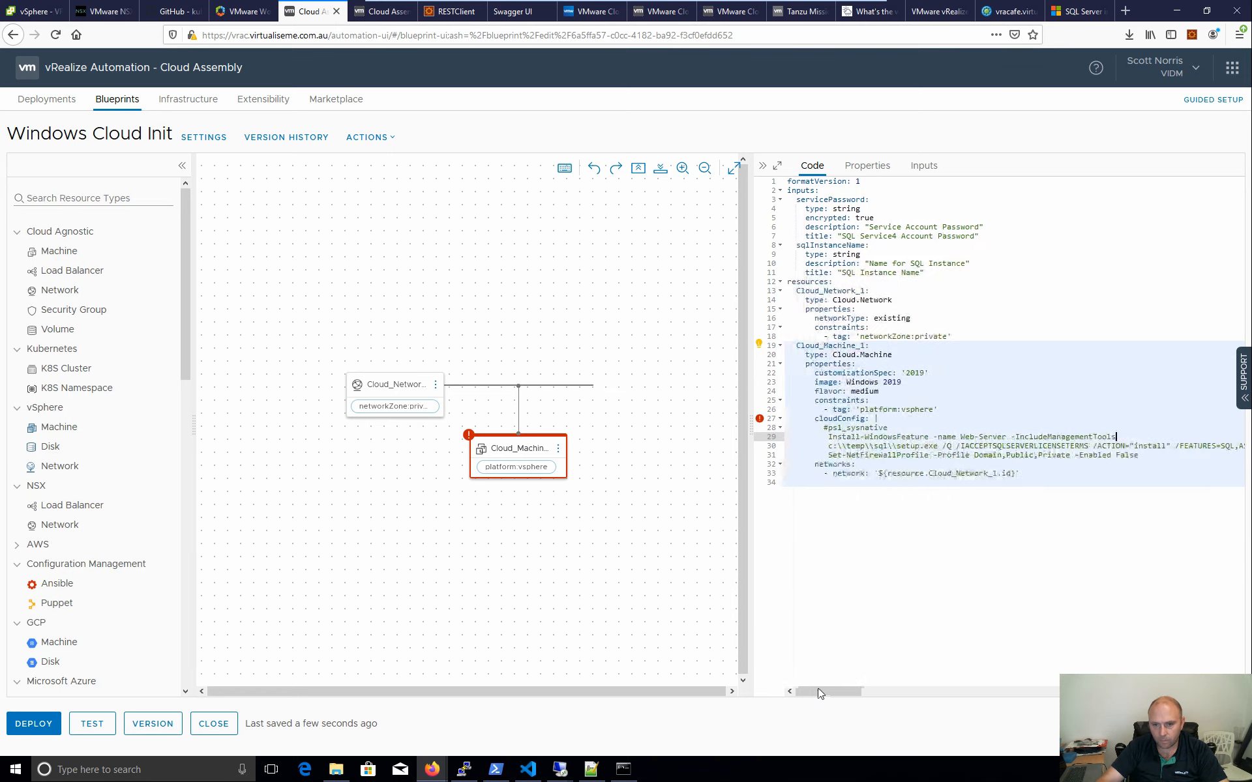
- Change ${inputs.servicePassword} to ${input.servicePassword} on line 30 to clear the machine's error
mouse_move(760, 421)
left_click_drag(828, 692, 992, 692)
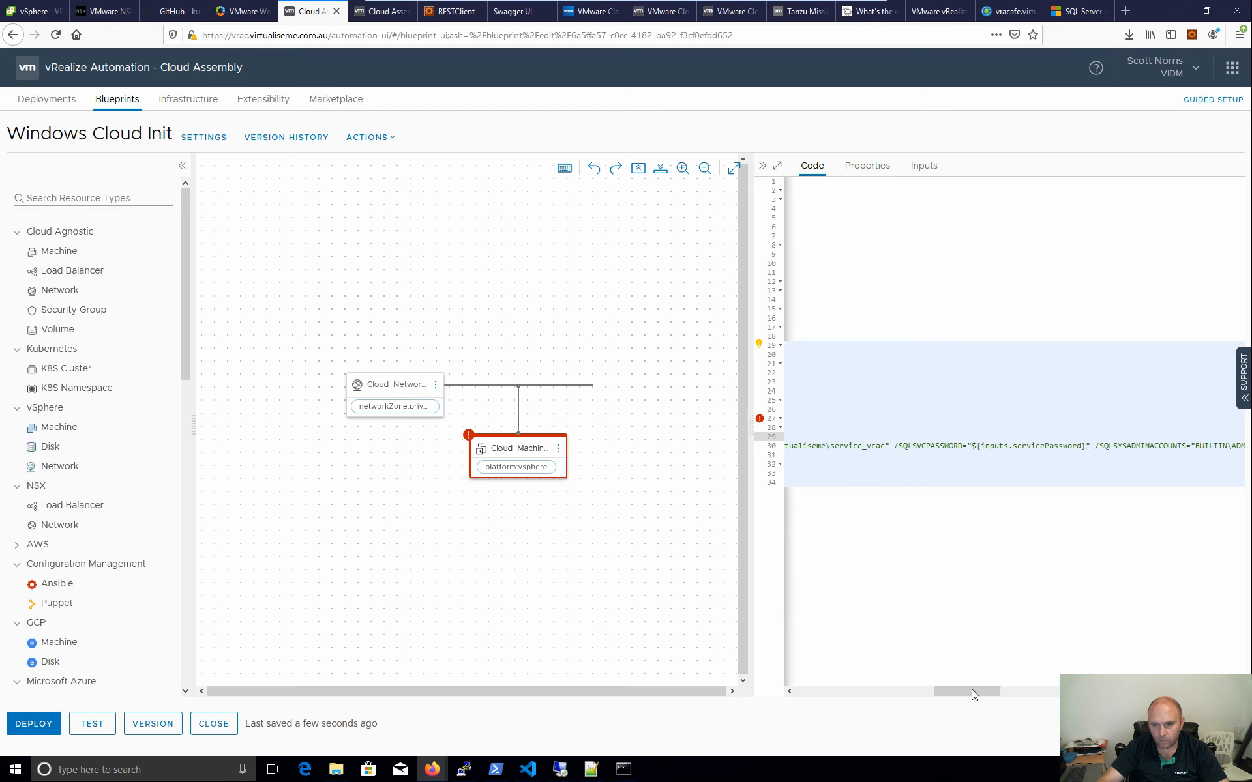
left_click_drag(975, 698, 960, 698)
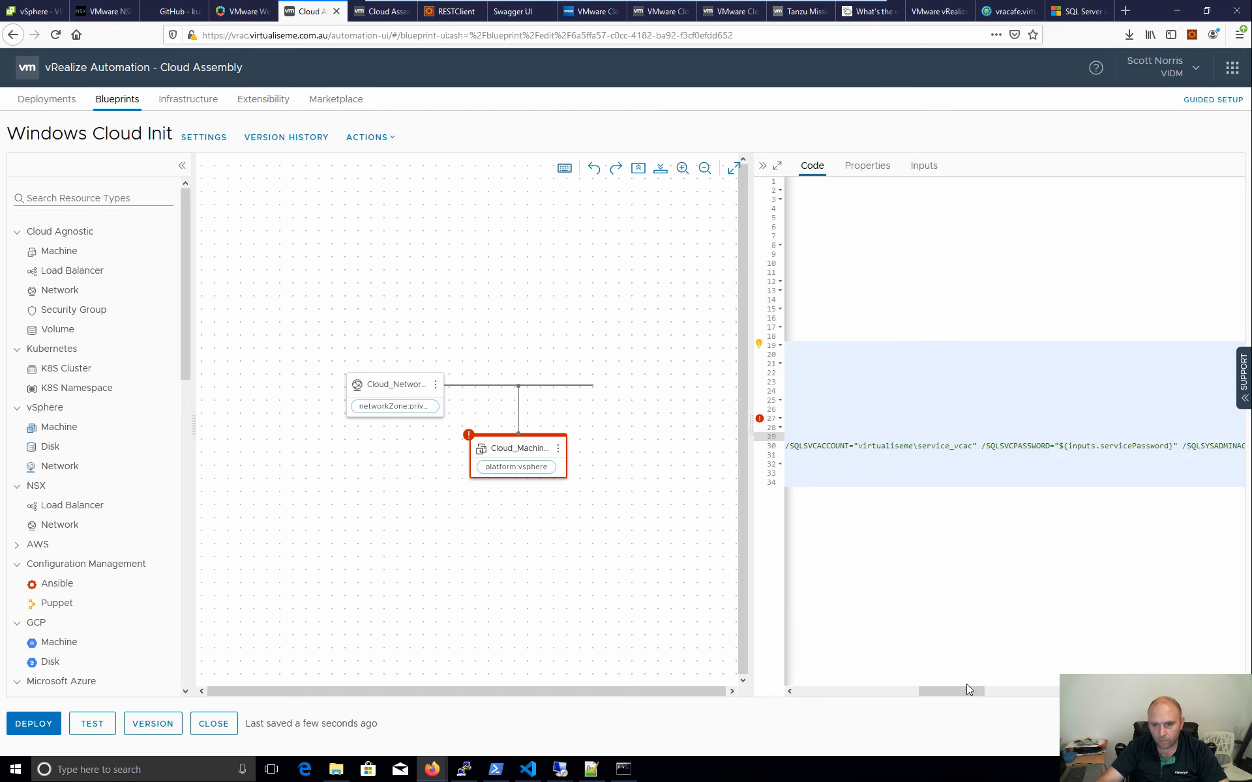
left_click(1095, 447)
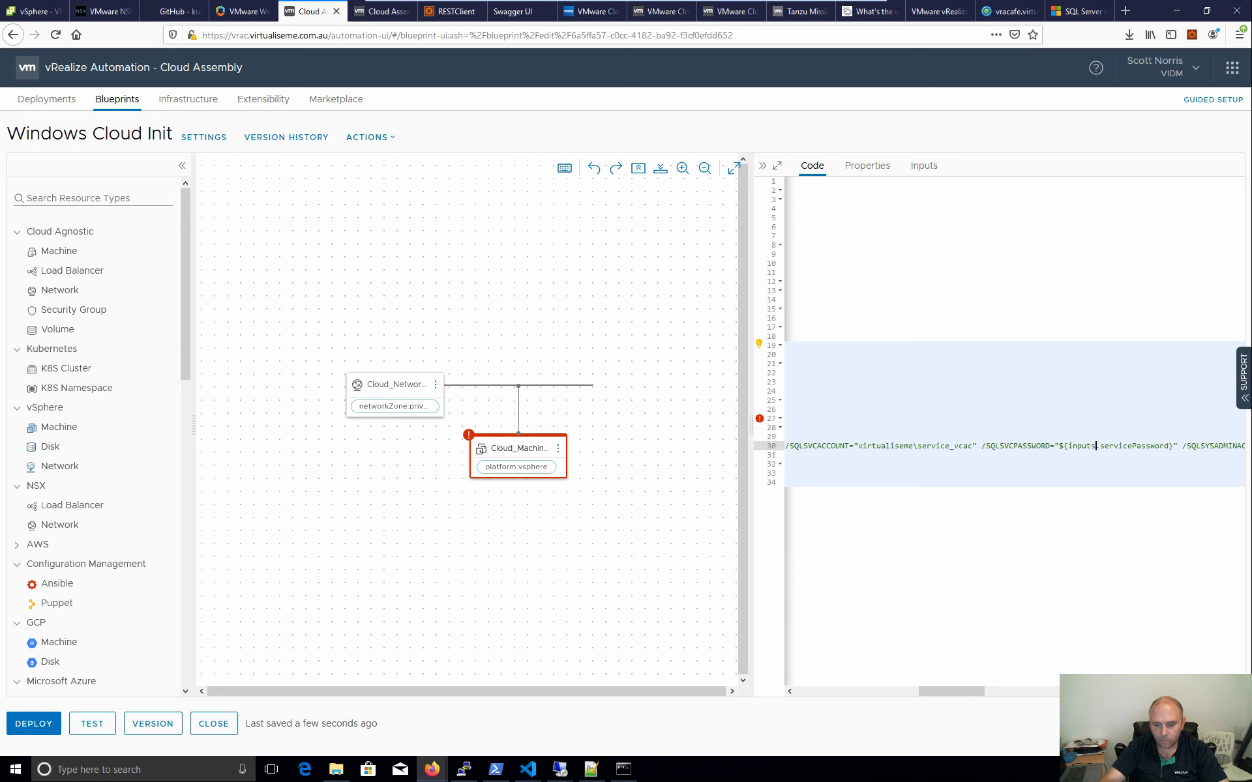
key("BackSpace")
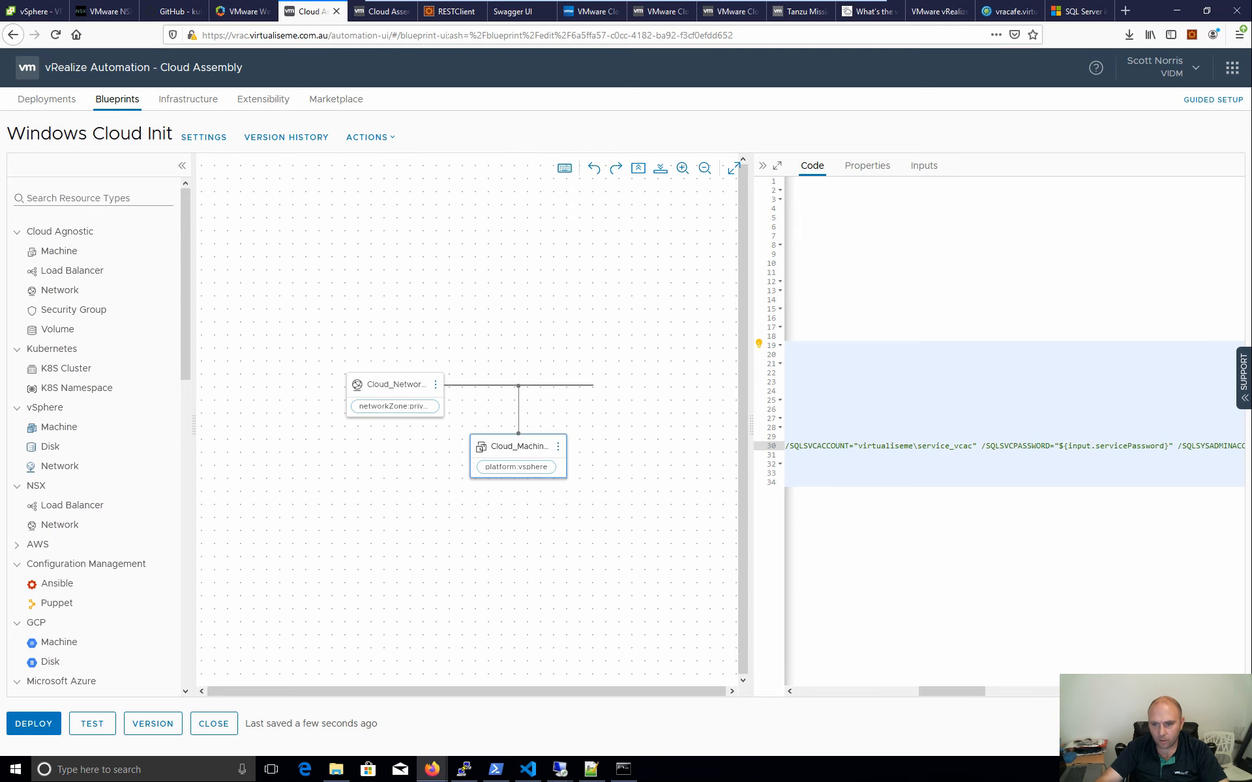
left_click_drag(967, 699, 1006, 700)
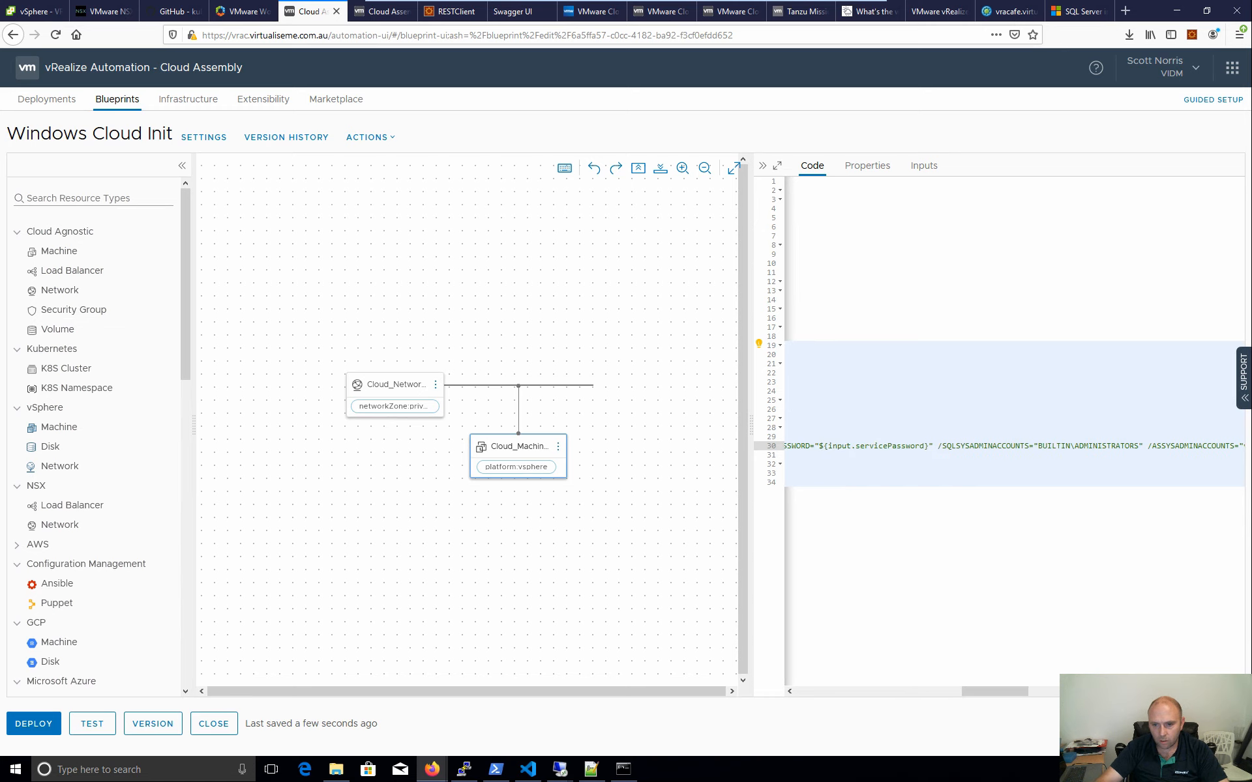
- Replace the SQL agent and Analysis Services account passwords with ${input.servicePassword}
left_click_drag(929, 446, 989, 446)
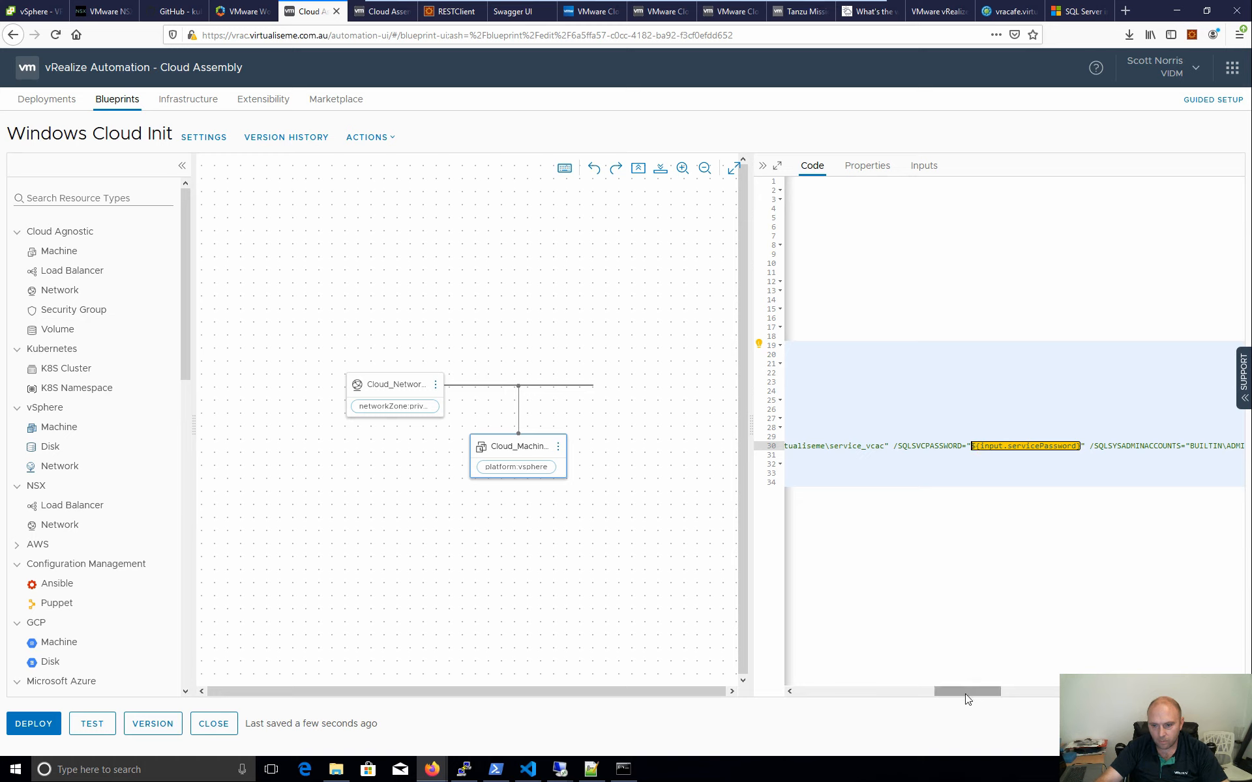
left_click_drag(966, 695, 1104, 689)
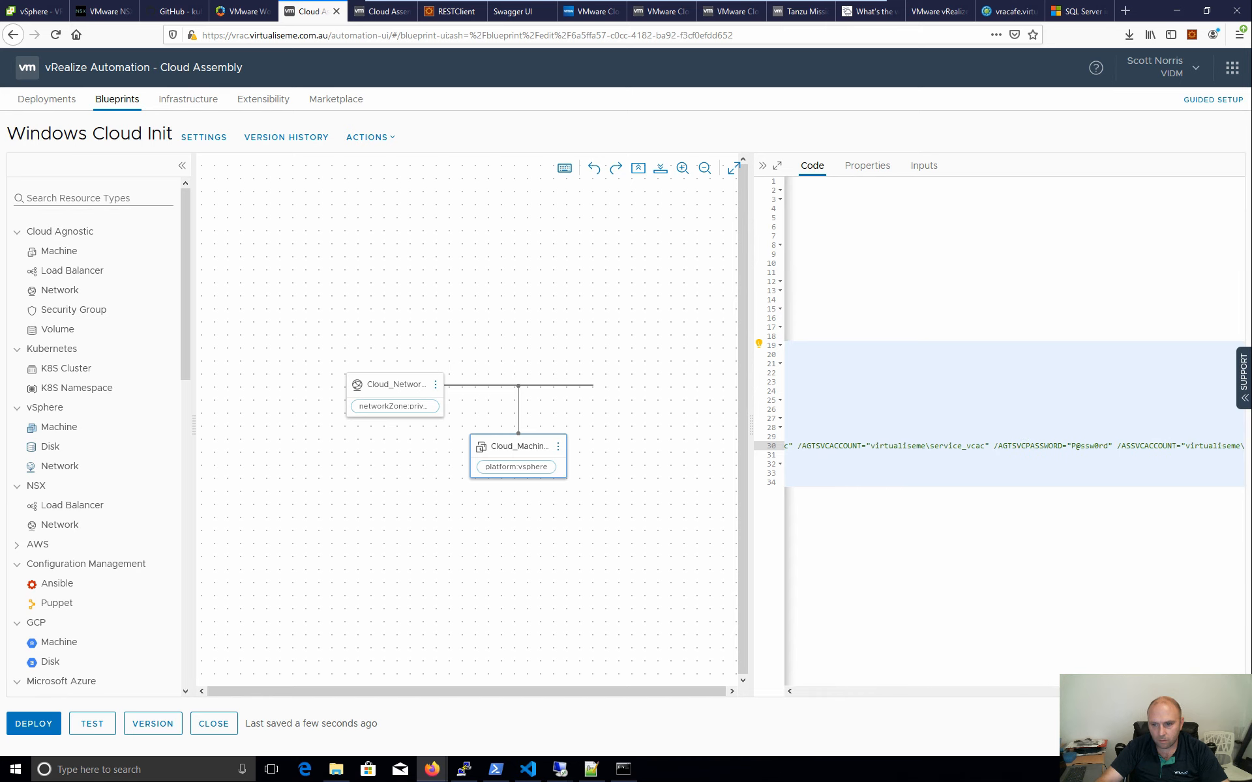
left_click_drag(1109, 446, 1071, 446)
key("ctrl+v")
left_click_drag(1102, 691, 1193, 691)
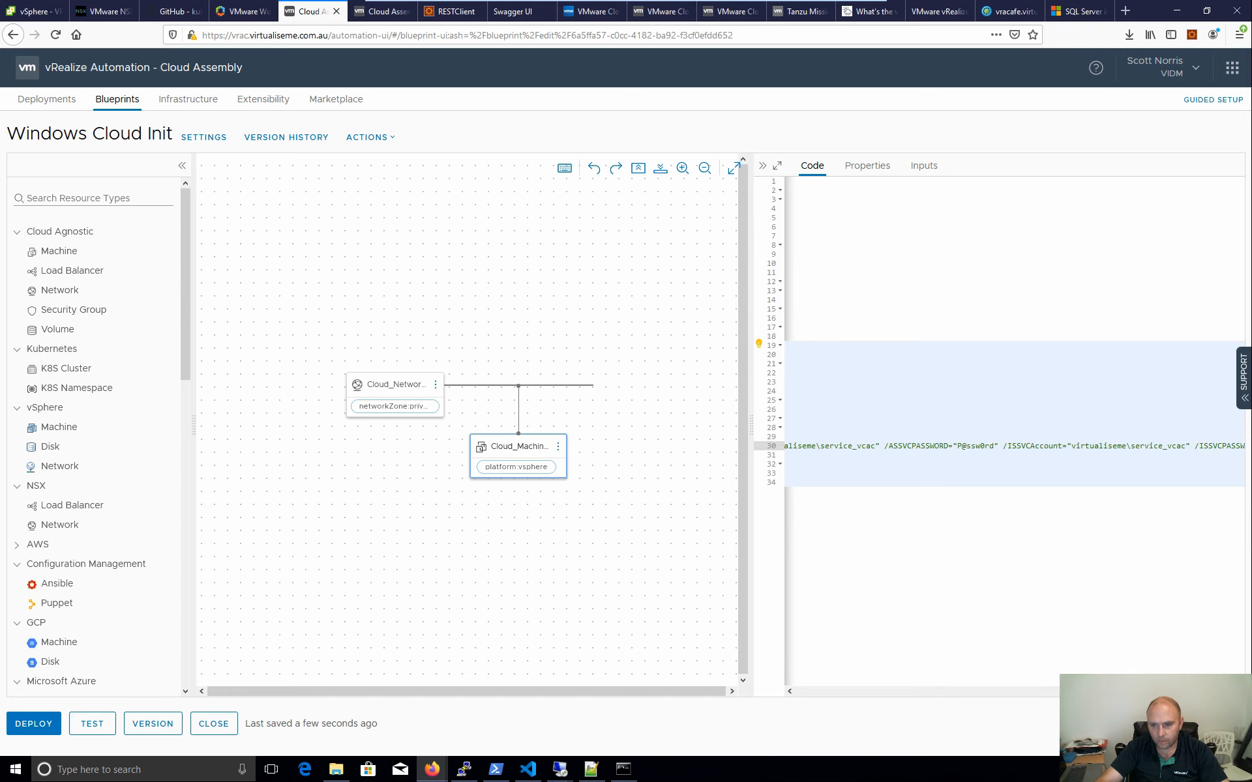
left_click_drag(994, 446, 949, 446)
key("ctrl+v")
- Replace the Integration Services and /SAPWD passwords with ${input.servicePassword} as well
left_click_drag(1193, 691, 1233, 691)
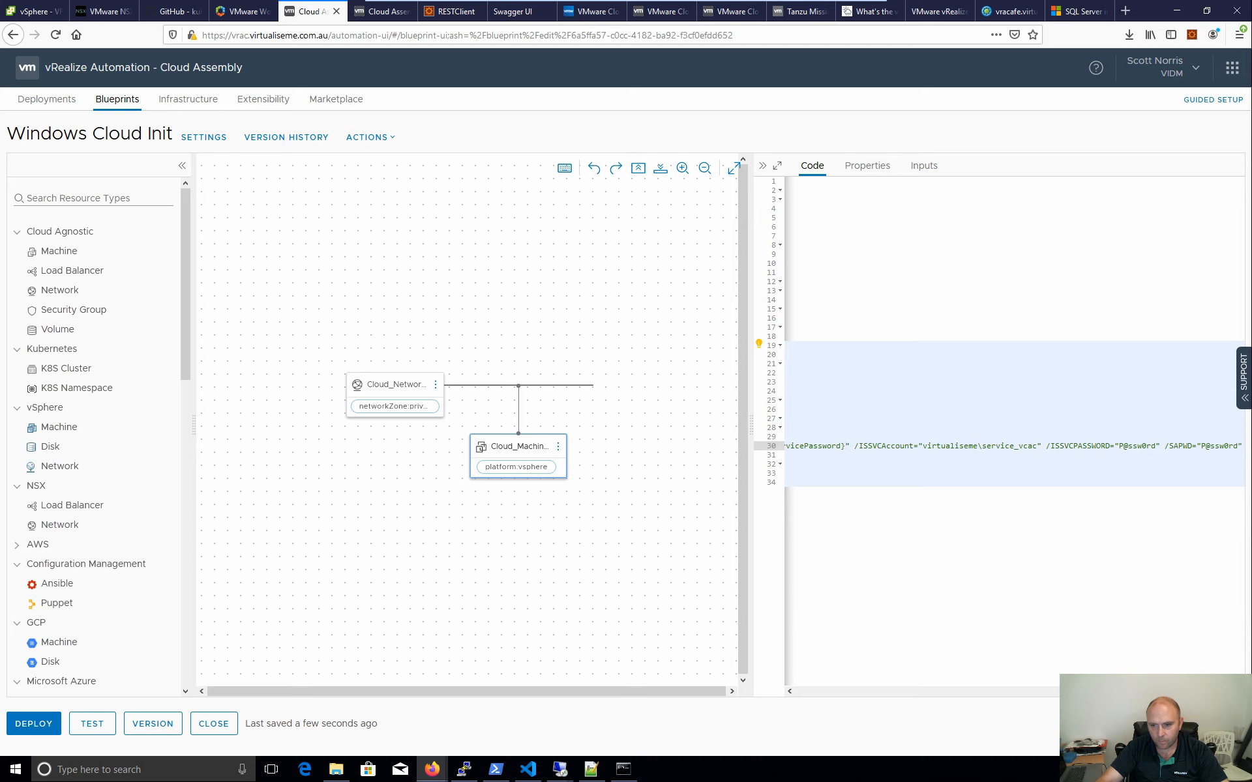
left_click_drag(1156, 446, 1124, 446)
key("ctrl+v")
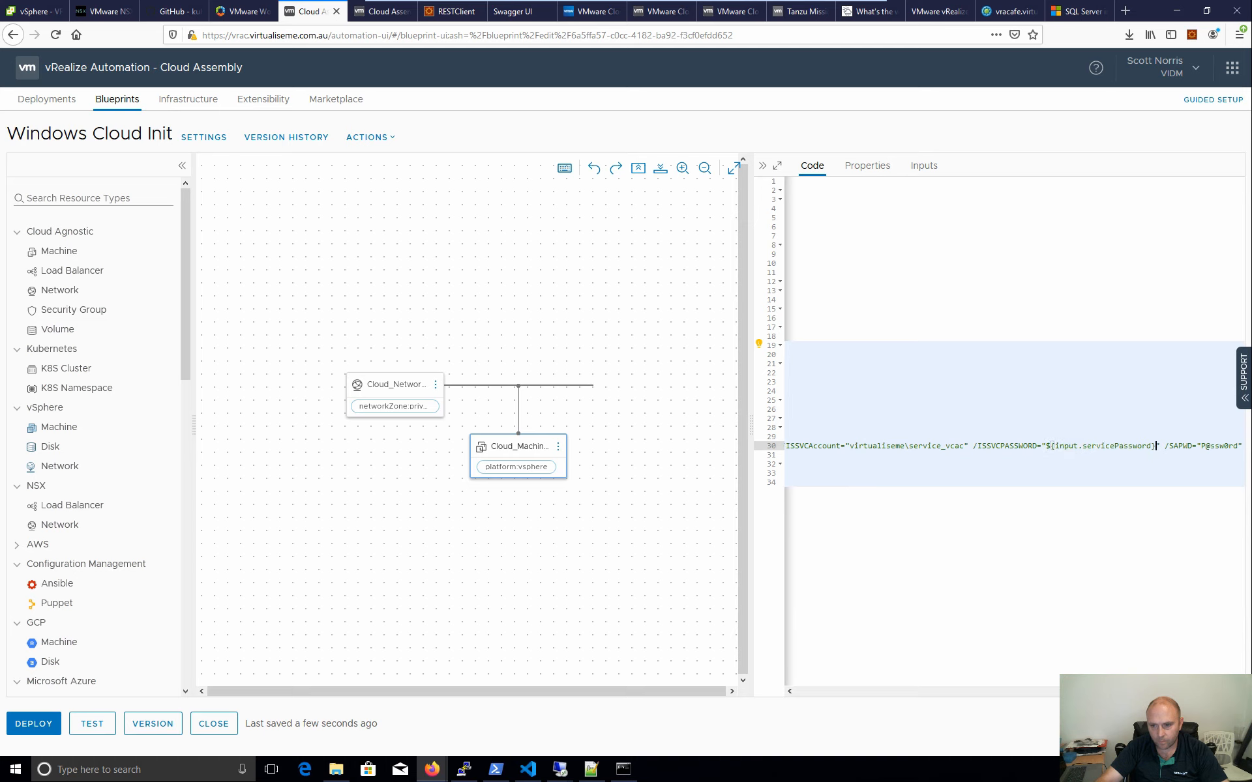
left_click_drag(1237, 446, 1219, 446)
key("ctrl+v")
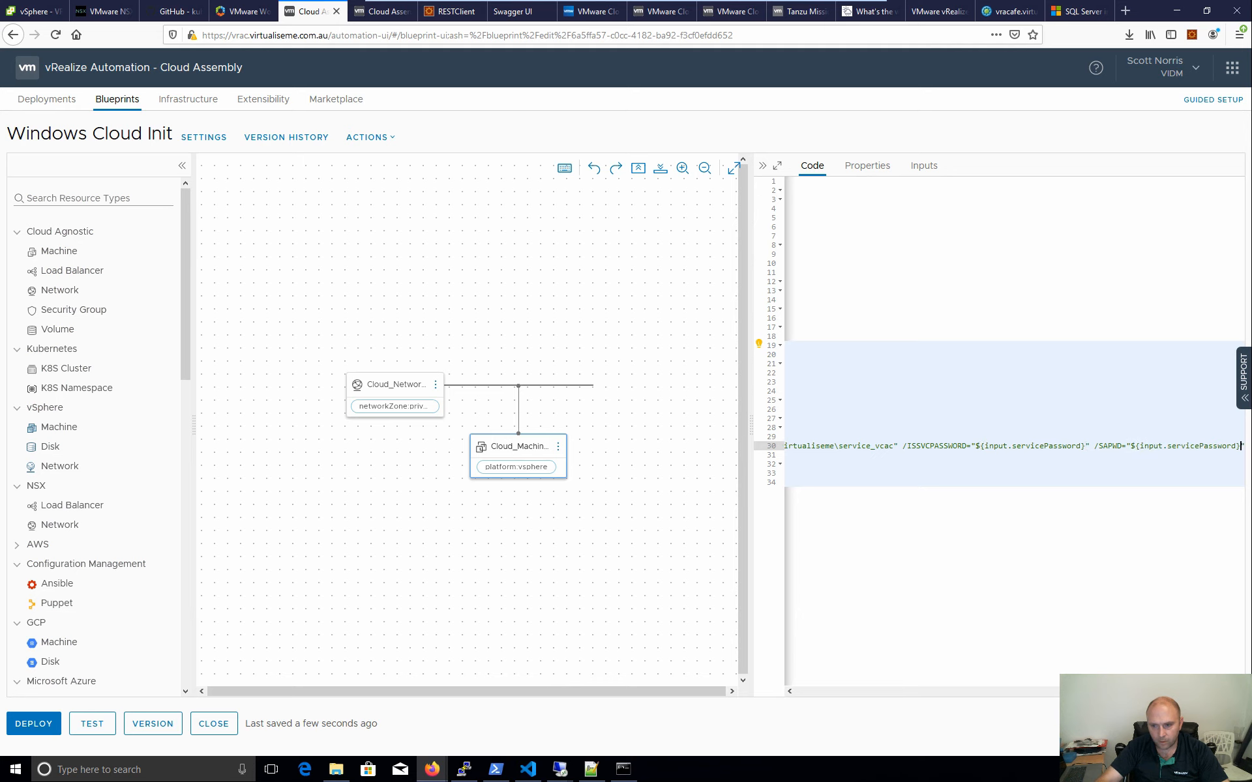
left_click(787, 482)
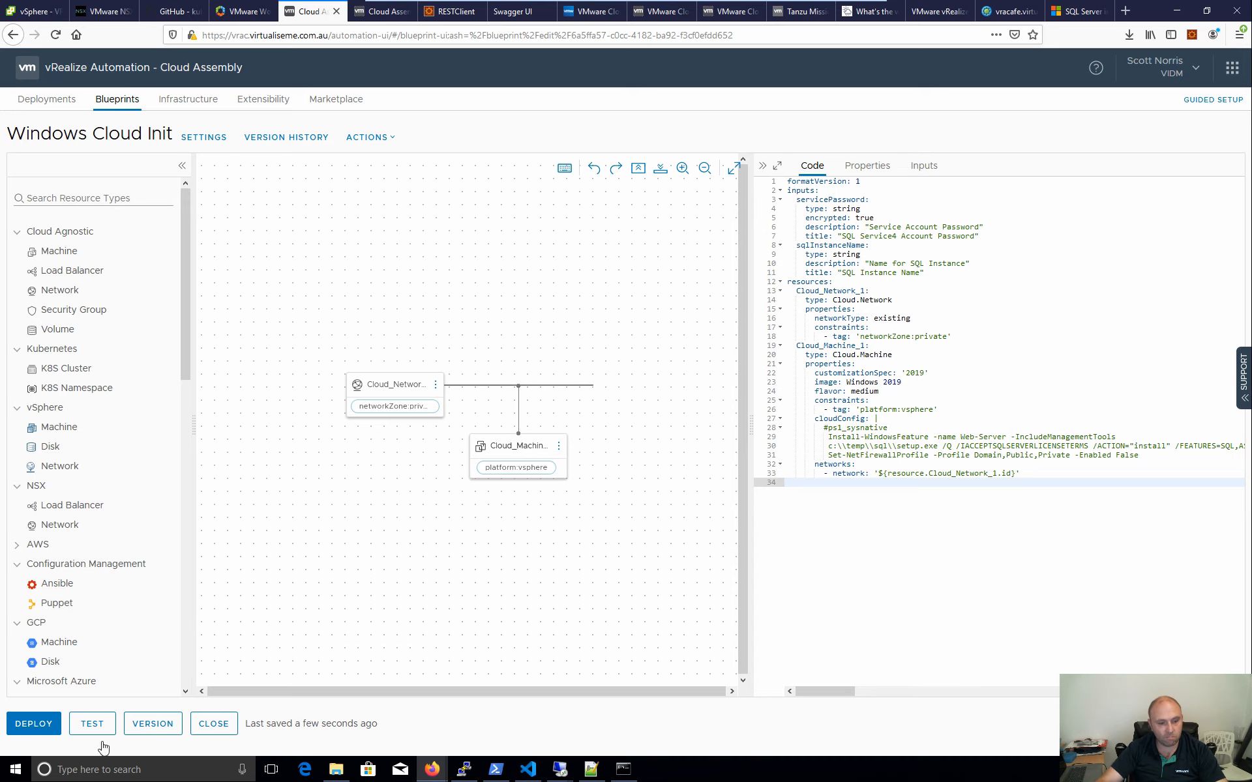
- Start a deployment named CloudBase-Init v2 from the Current Draft version
left_click(40, 723)
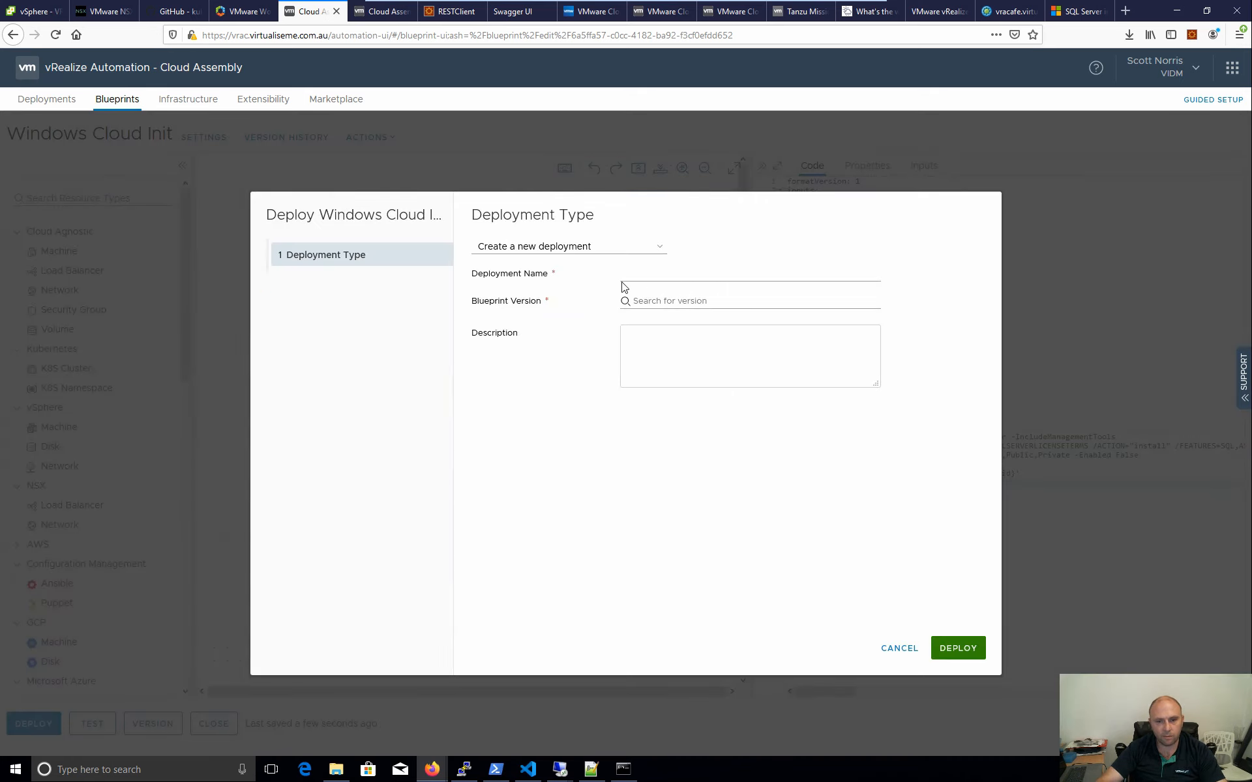
left_click(624, 274)
type("c")
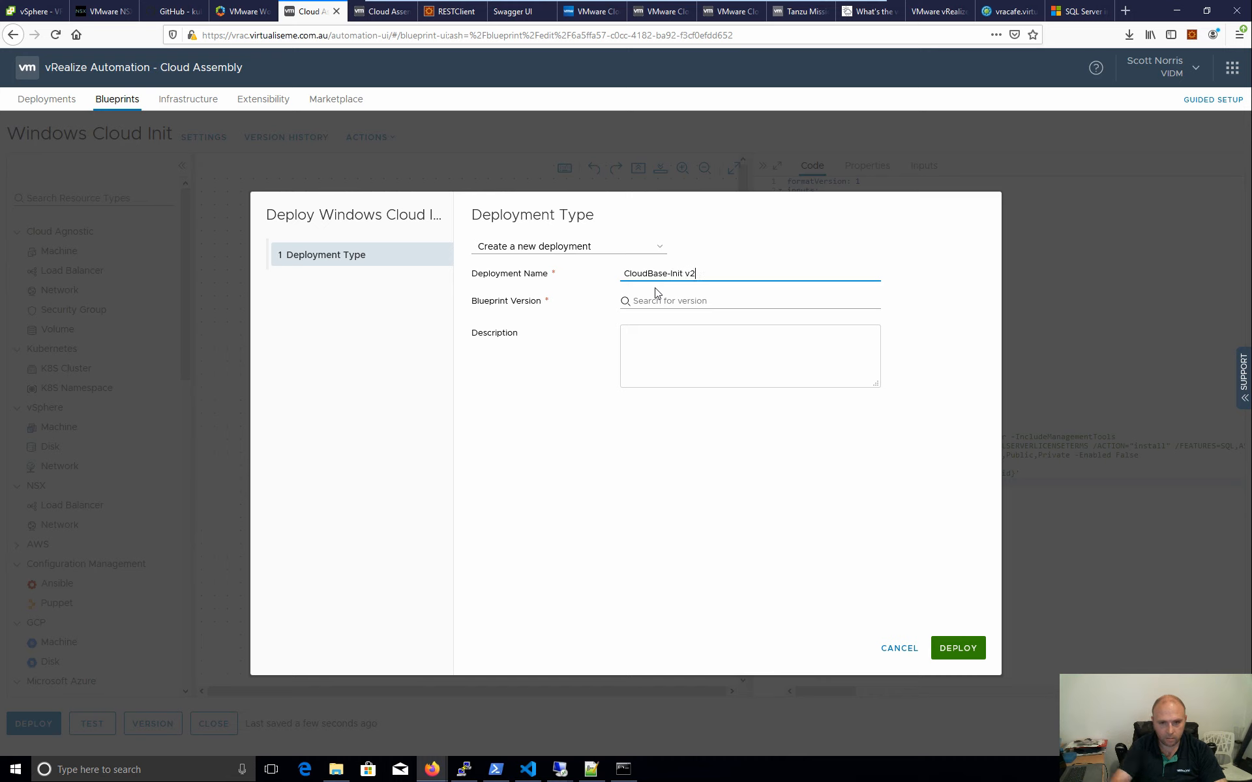
left_click(658, 304)
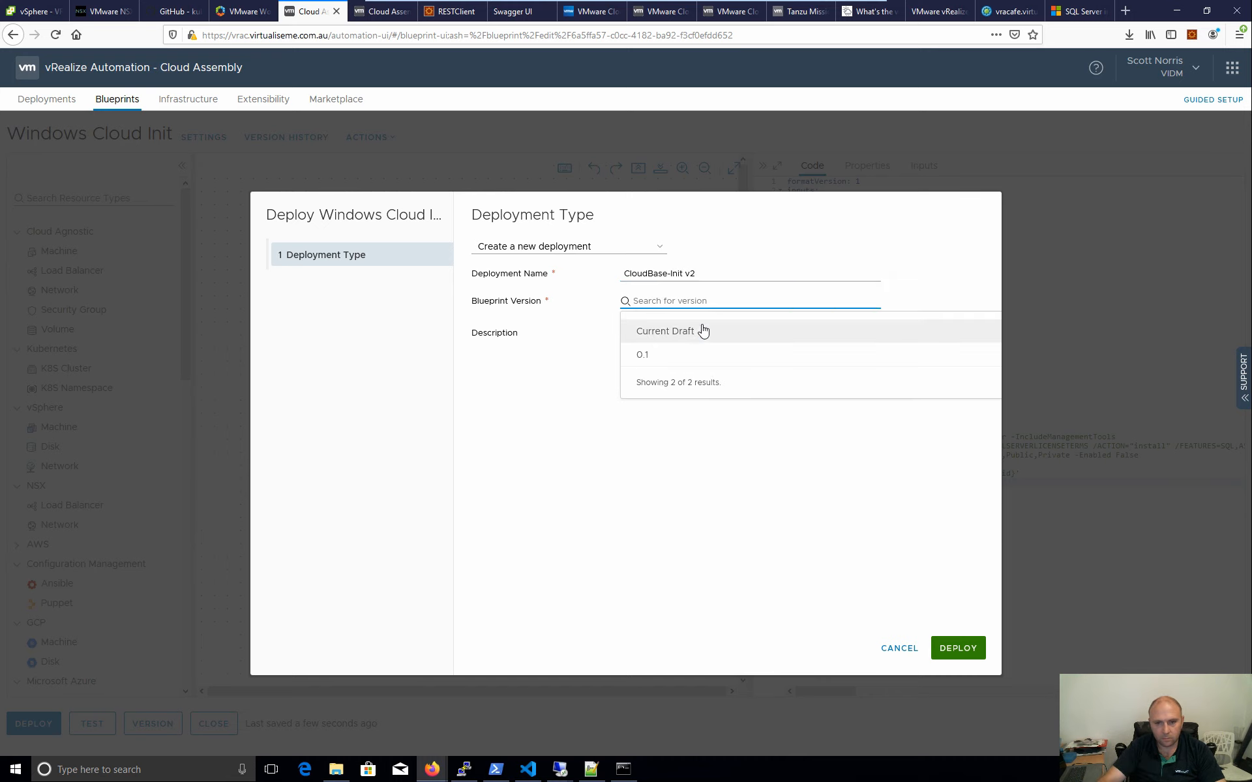
left_click(702, 330)
left_click(968, 656)
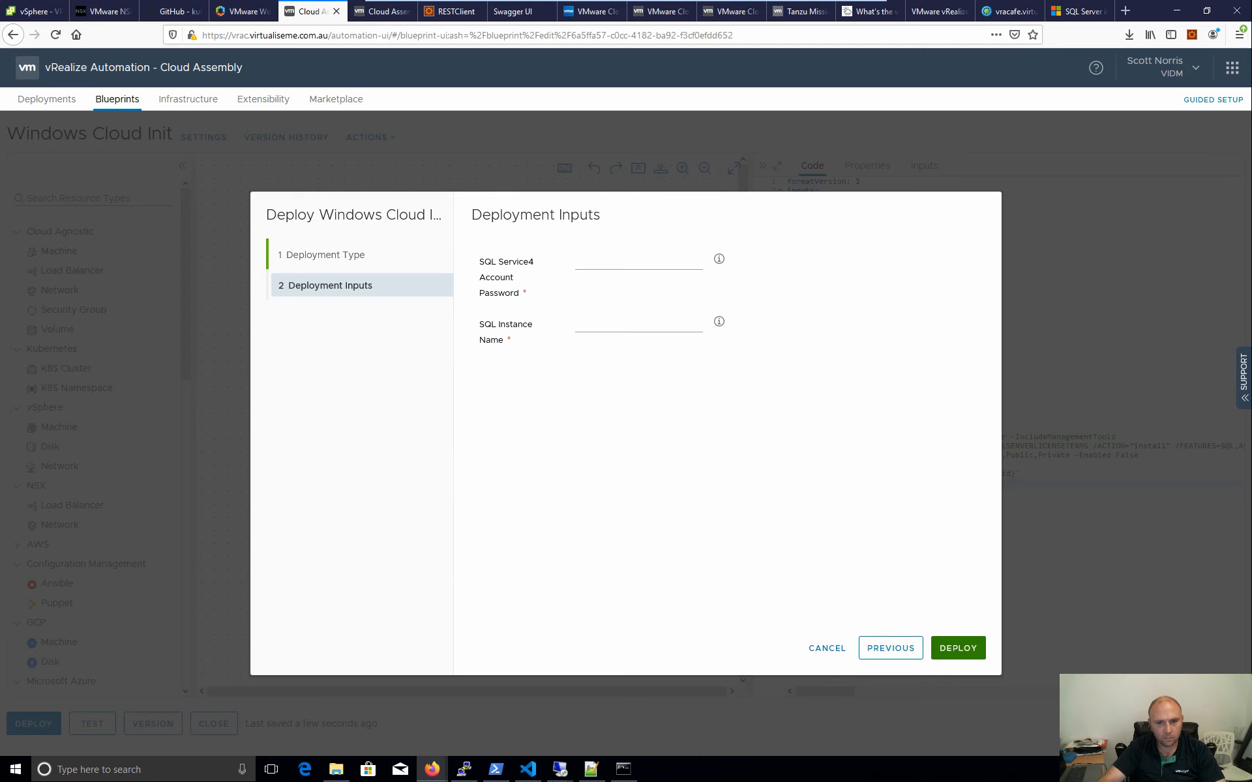
- Enter the service account password and SQL instance name demoname, then deploy
left_click(639, 262)
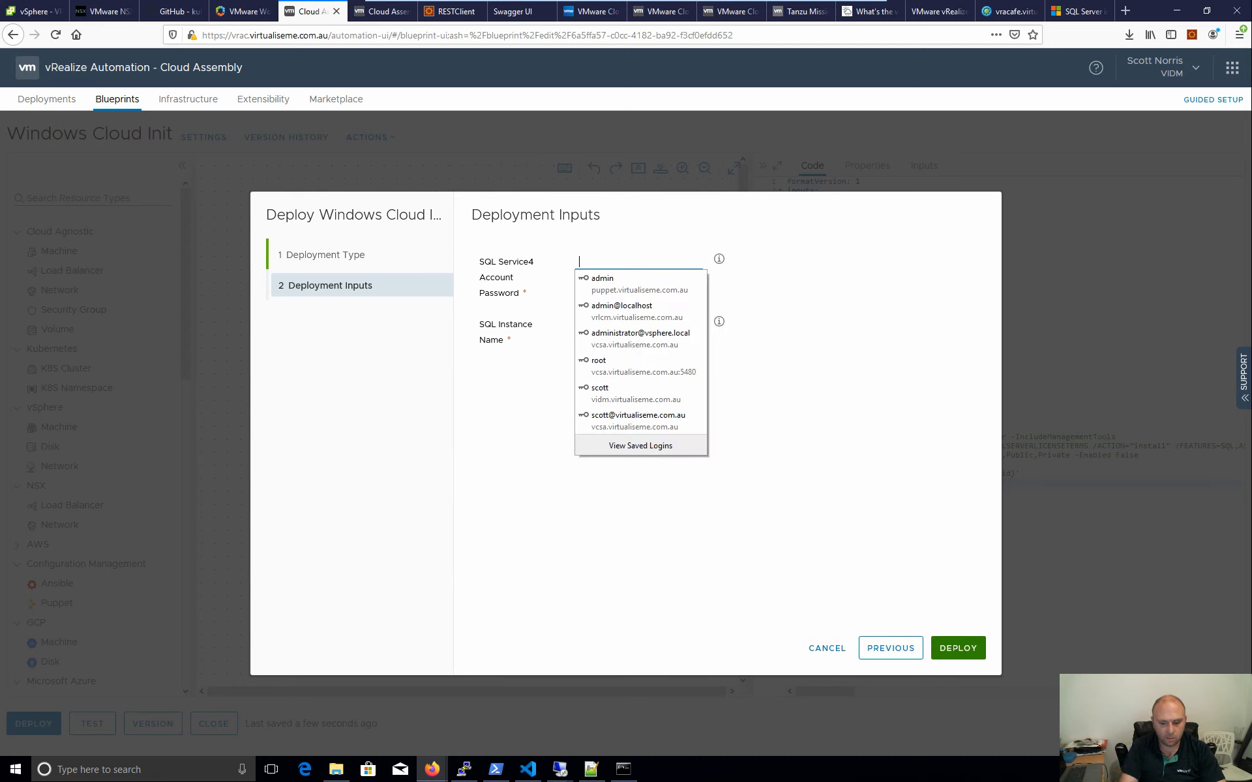
type("V")
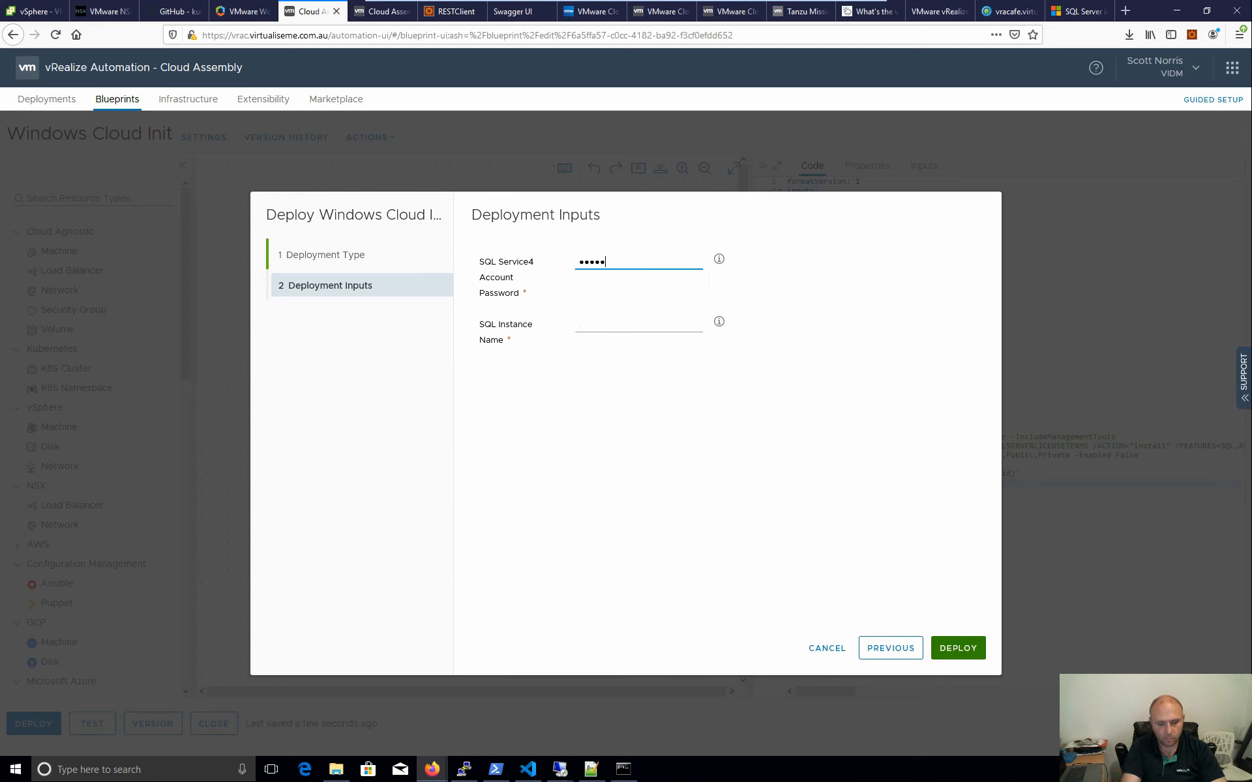
key("Tab")
key("Tab")
type("P@ssw0rd")
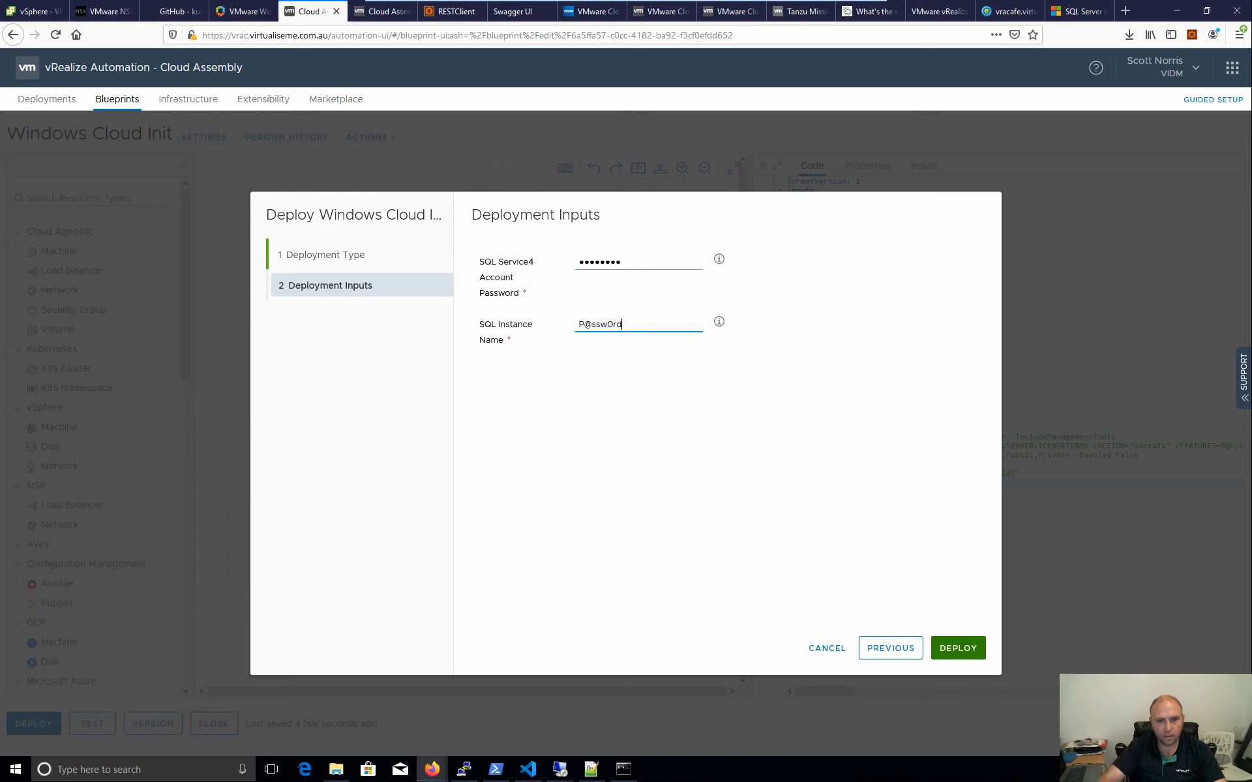
key("ctrl+a")
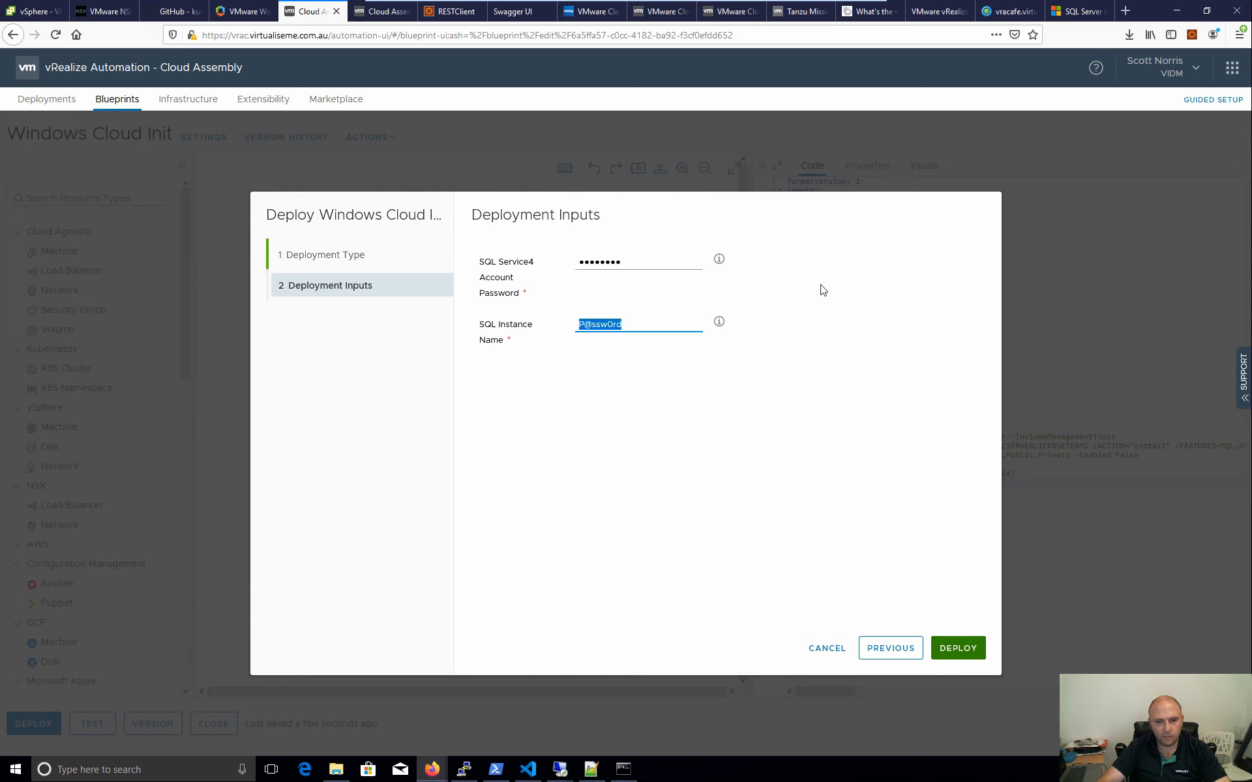
key("BackSpace")
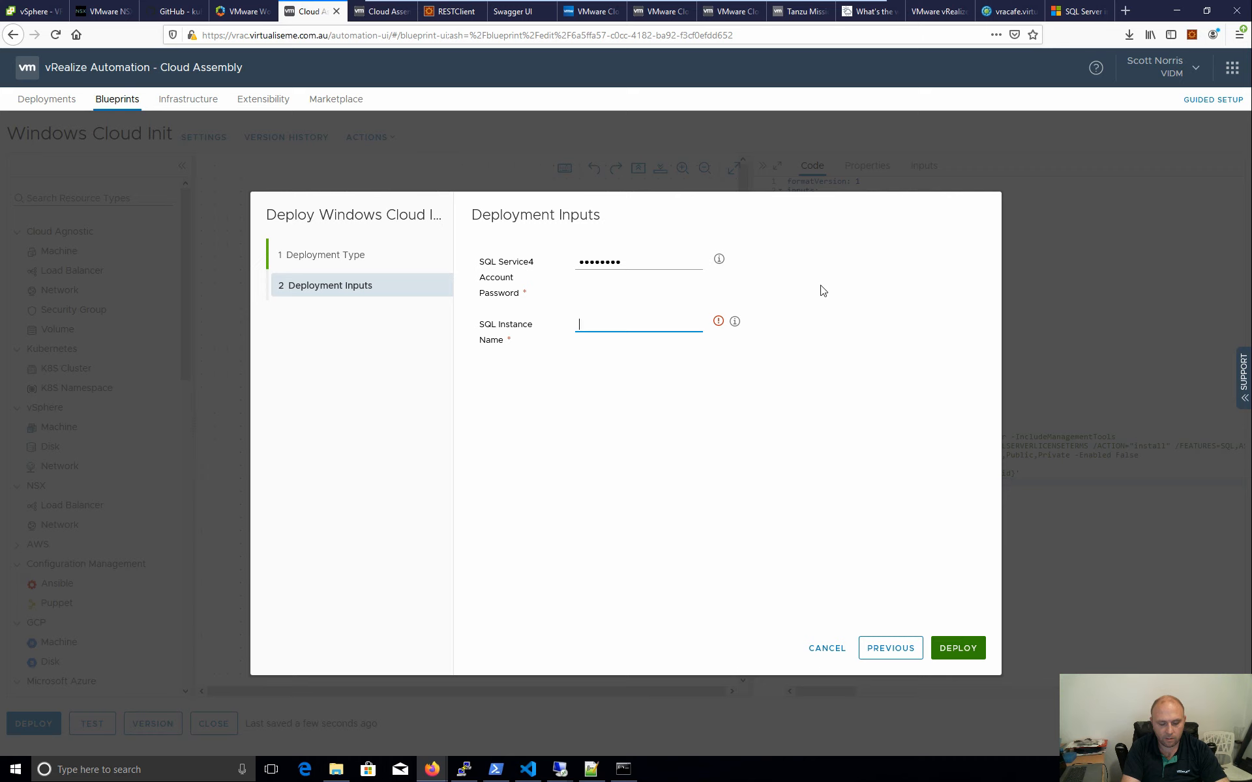
type("demoname")
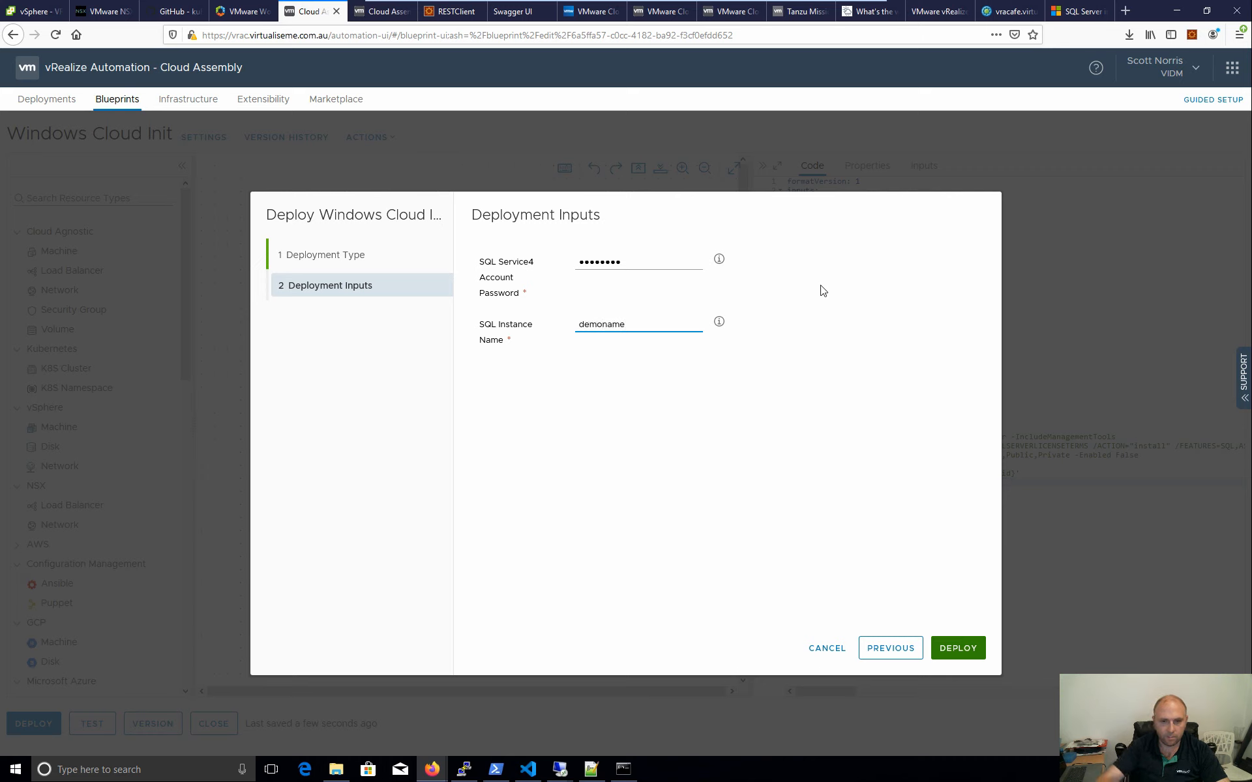
left_click(959, 654)
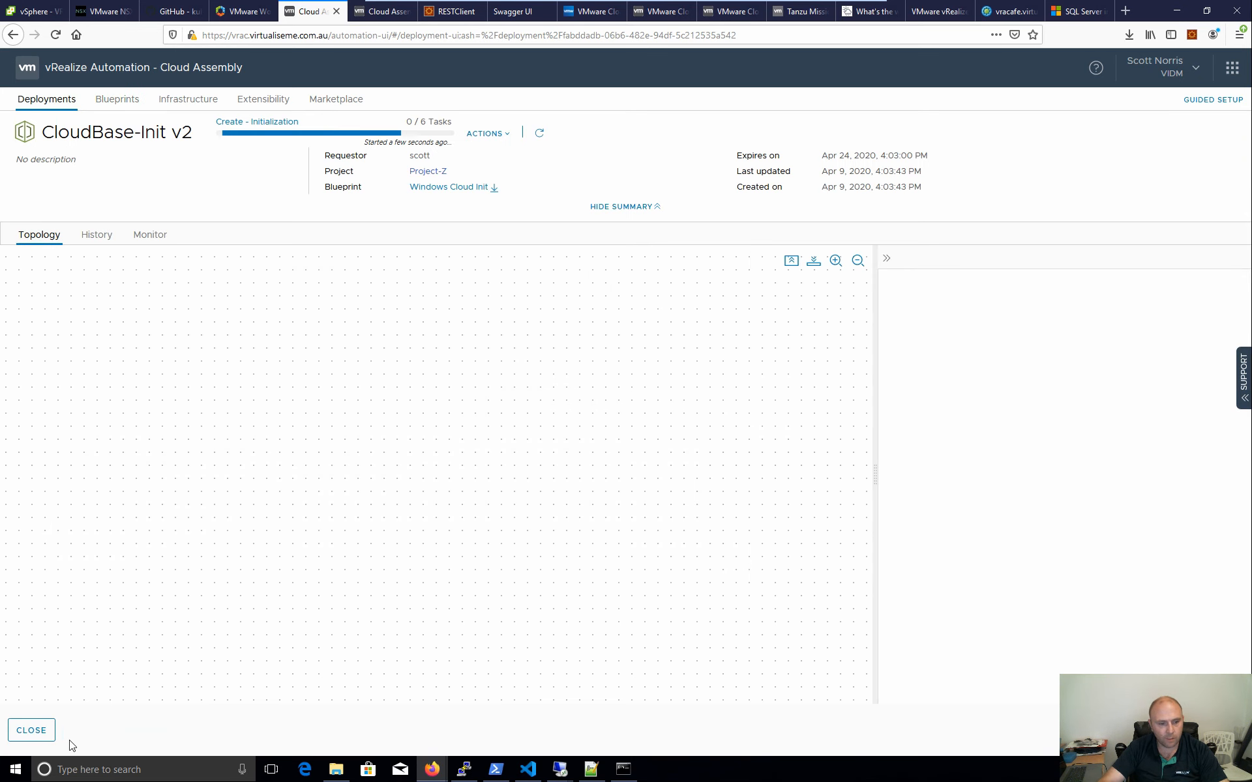
- Close the deployment page and go over to the vSphere Client
left_click(32, 730)
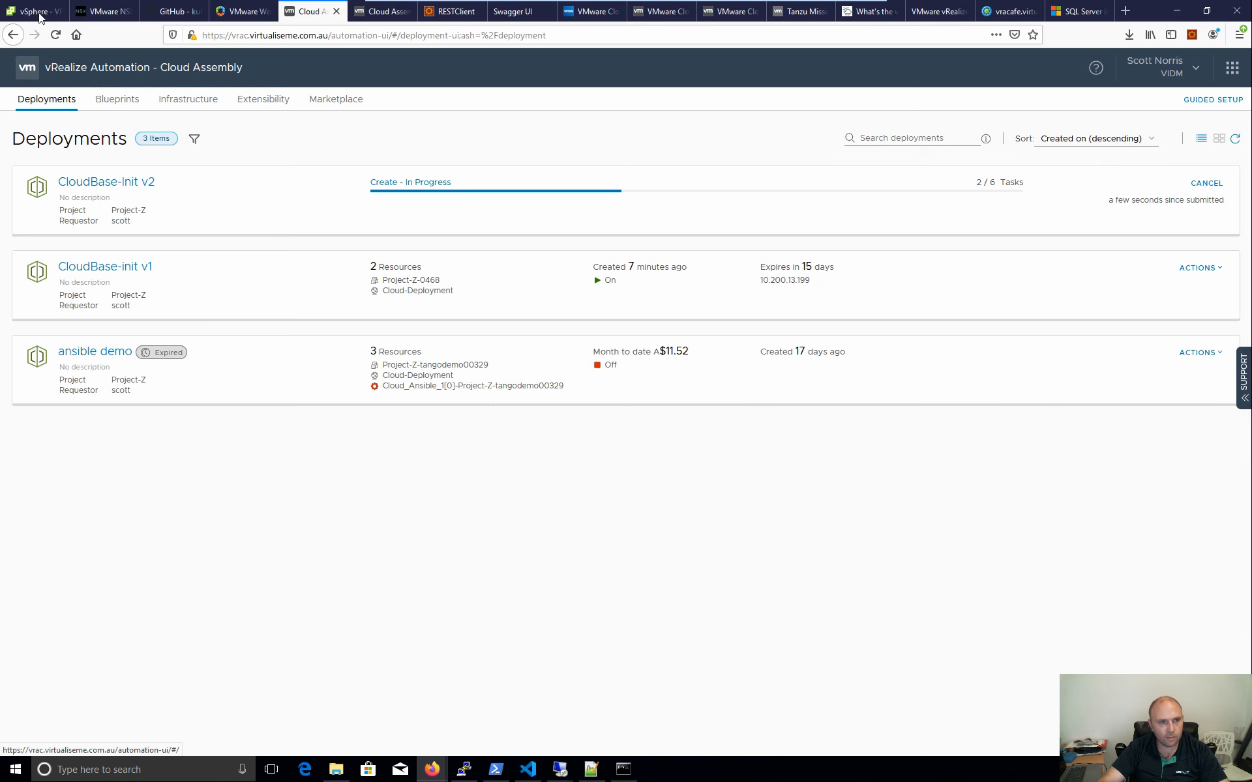
left_click(20, 10)
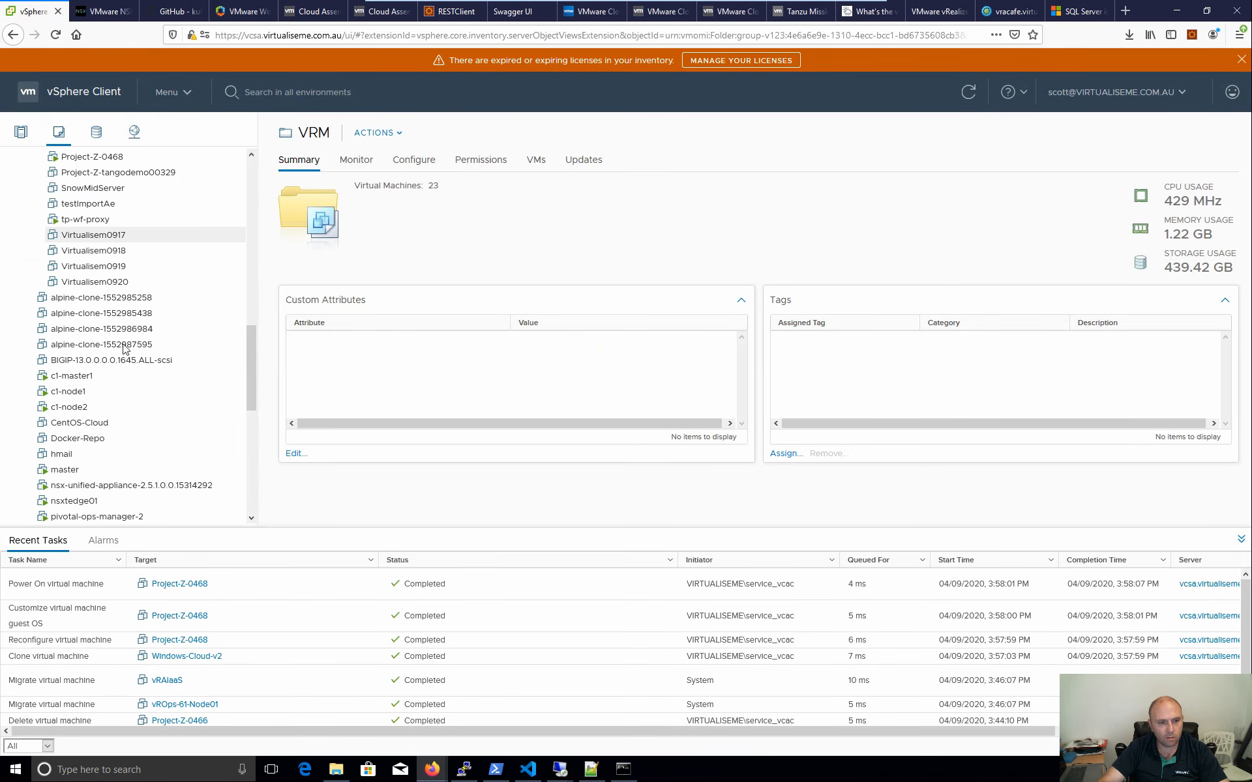
- Show the Project-Z-0468 VM summary in vSphere and select its DNS name
scroll(127, 363, "down", 3)
scroll(127, 364, "up", 9)
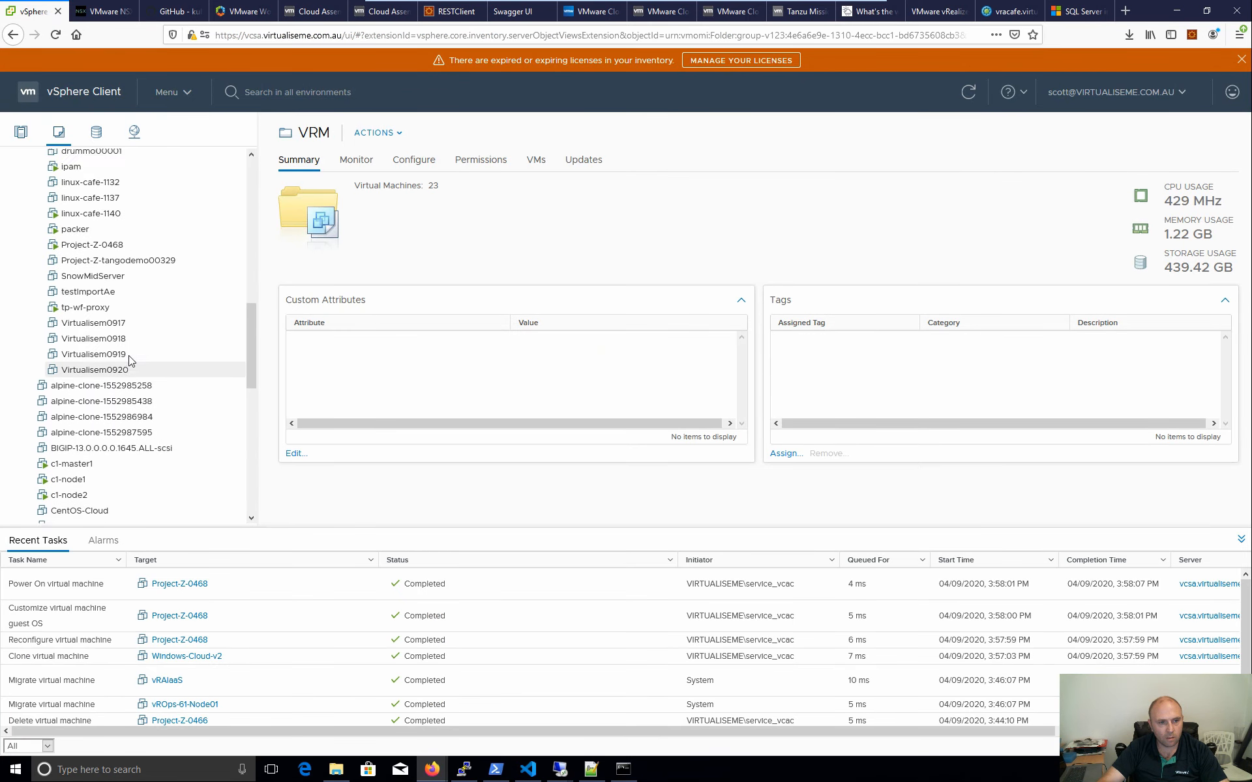
scroll(130, 359, "down", 2)
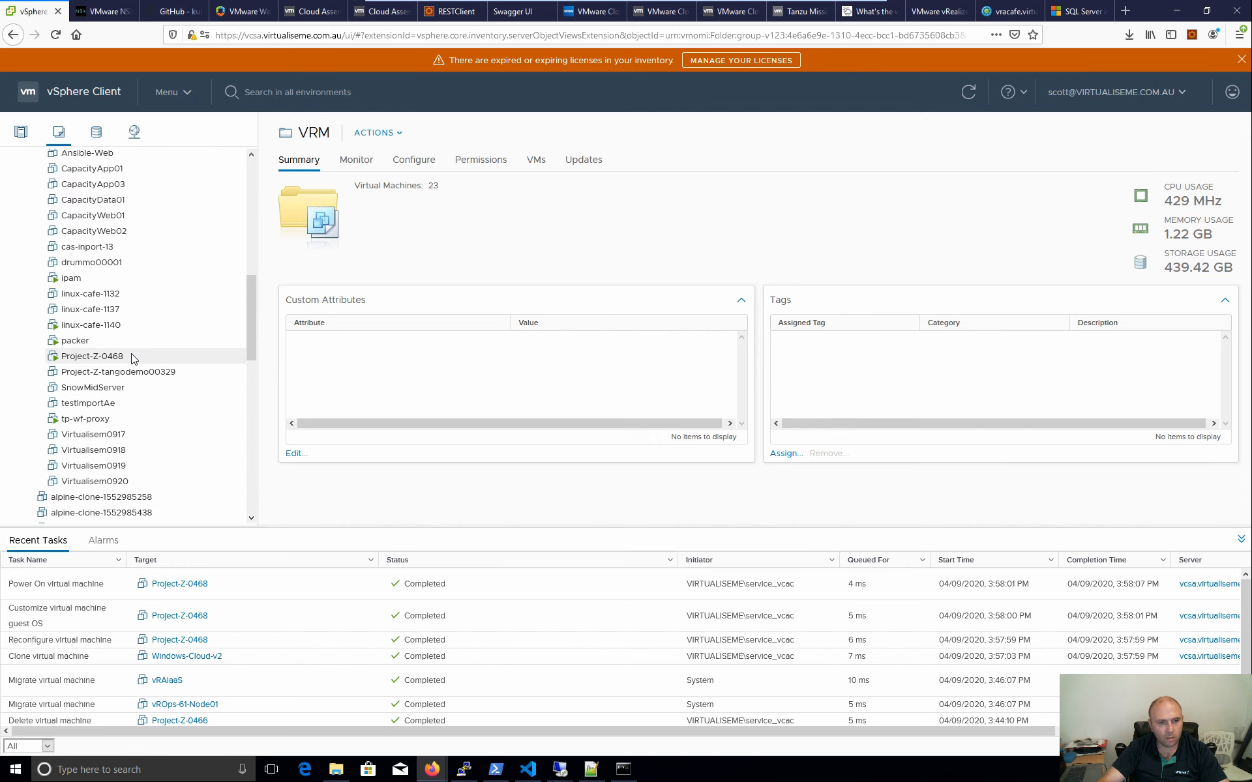
left_click(131, 357)
scroll(101, 297, "up", 3)
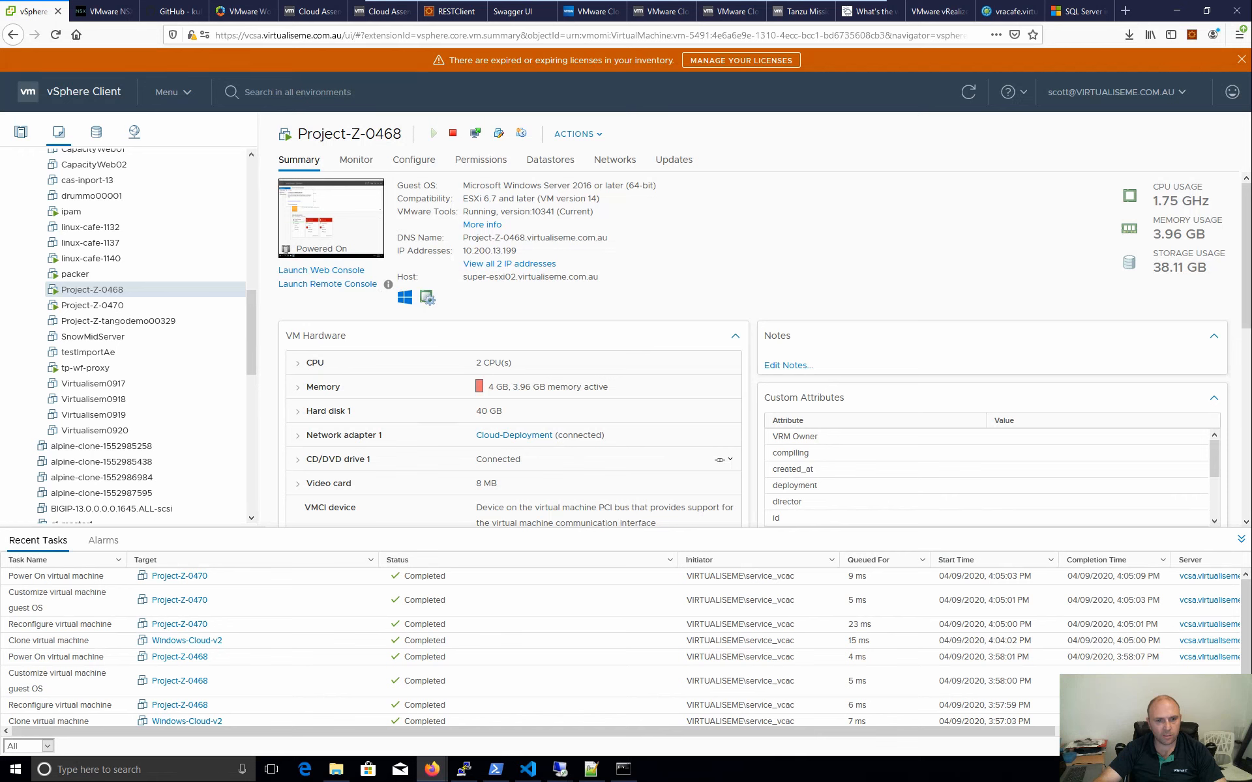
left_click_drag(477, 238, 608, 239)
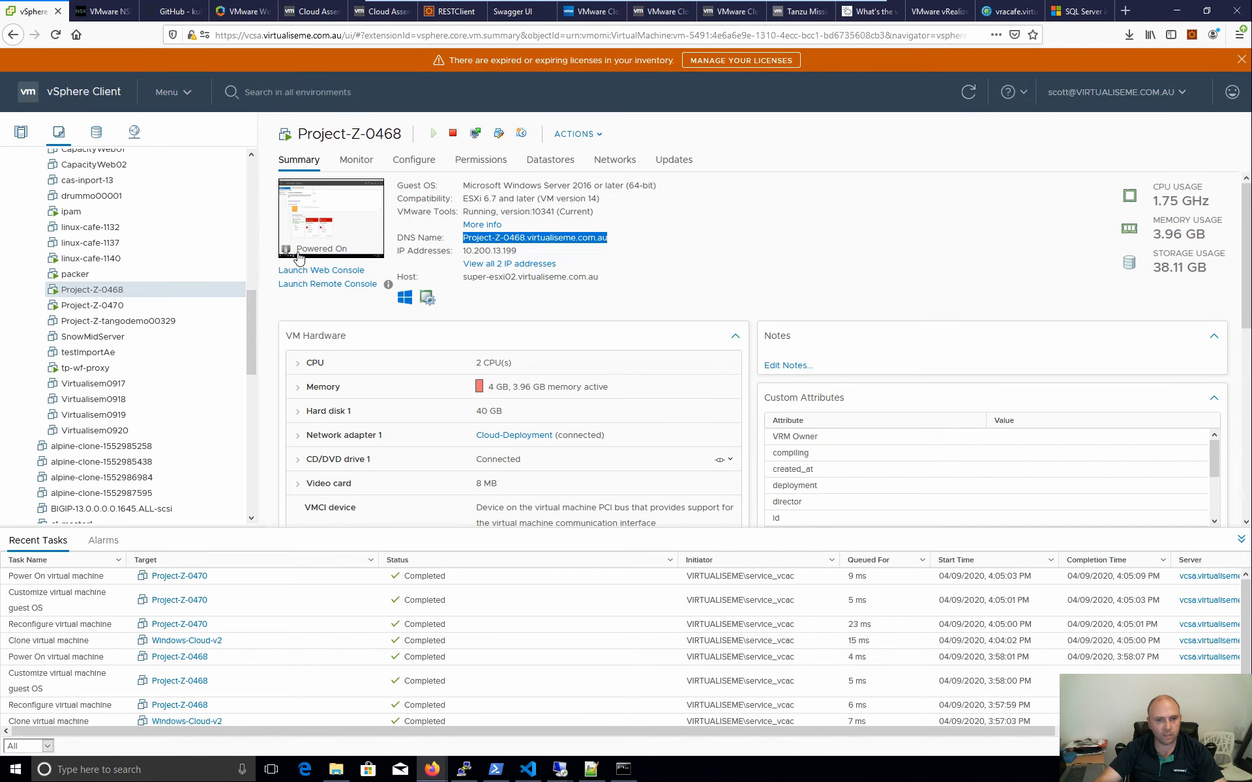
- Launch Project-Z-0468's web console and refresh Server Manager so IIS appears
left_click(329, 231)
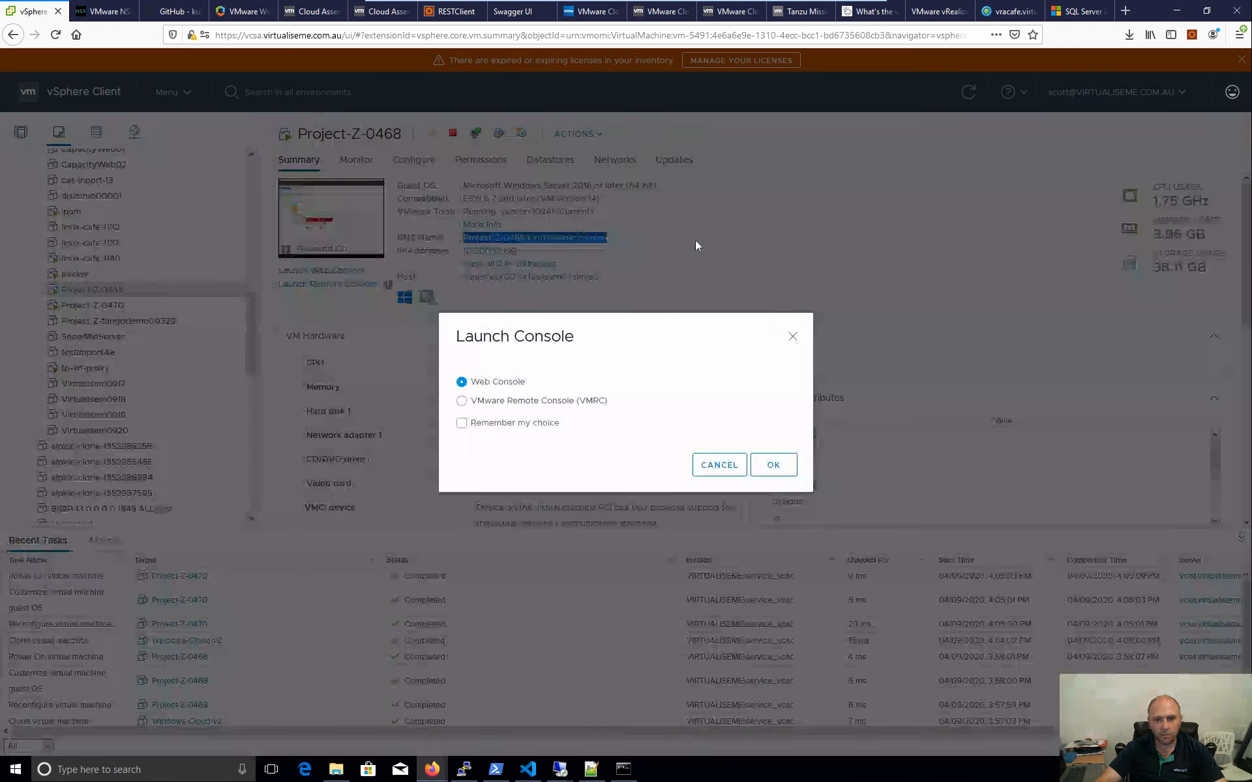
key("Return")
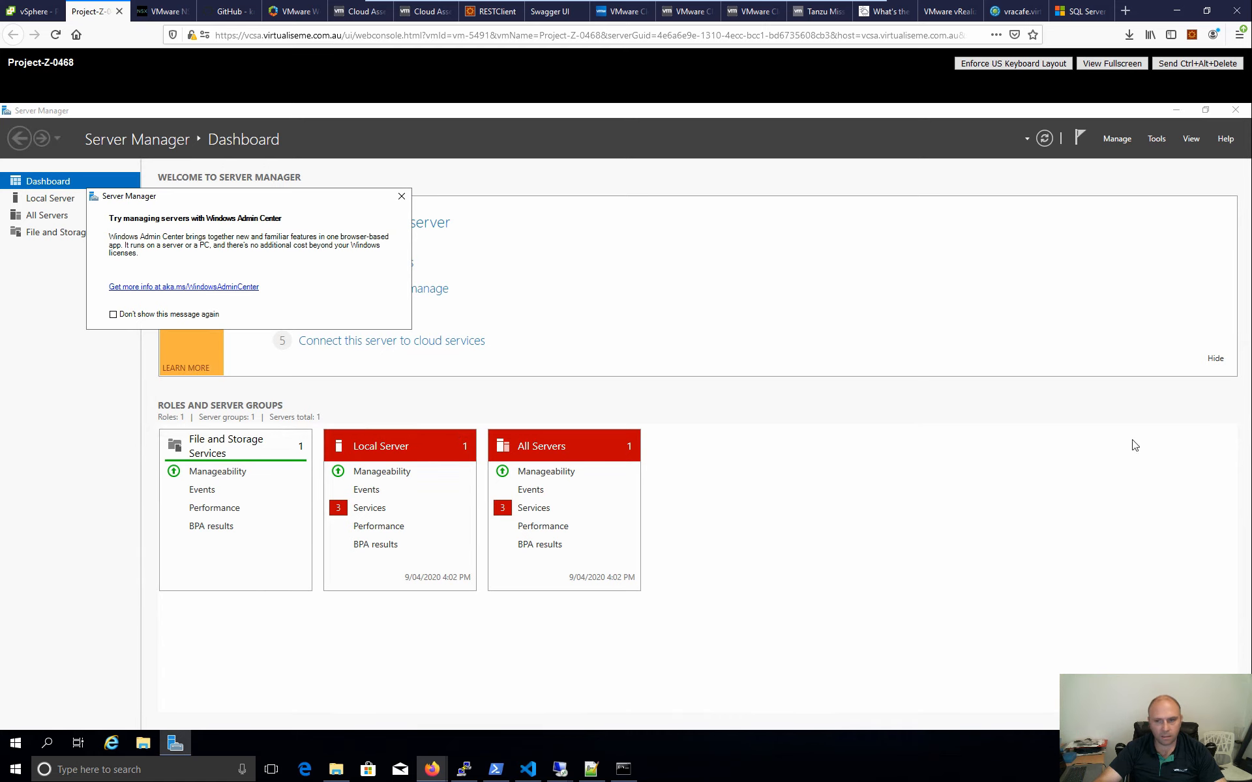
left_click(1042, 138)
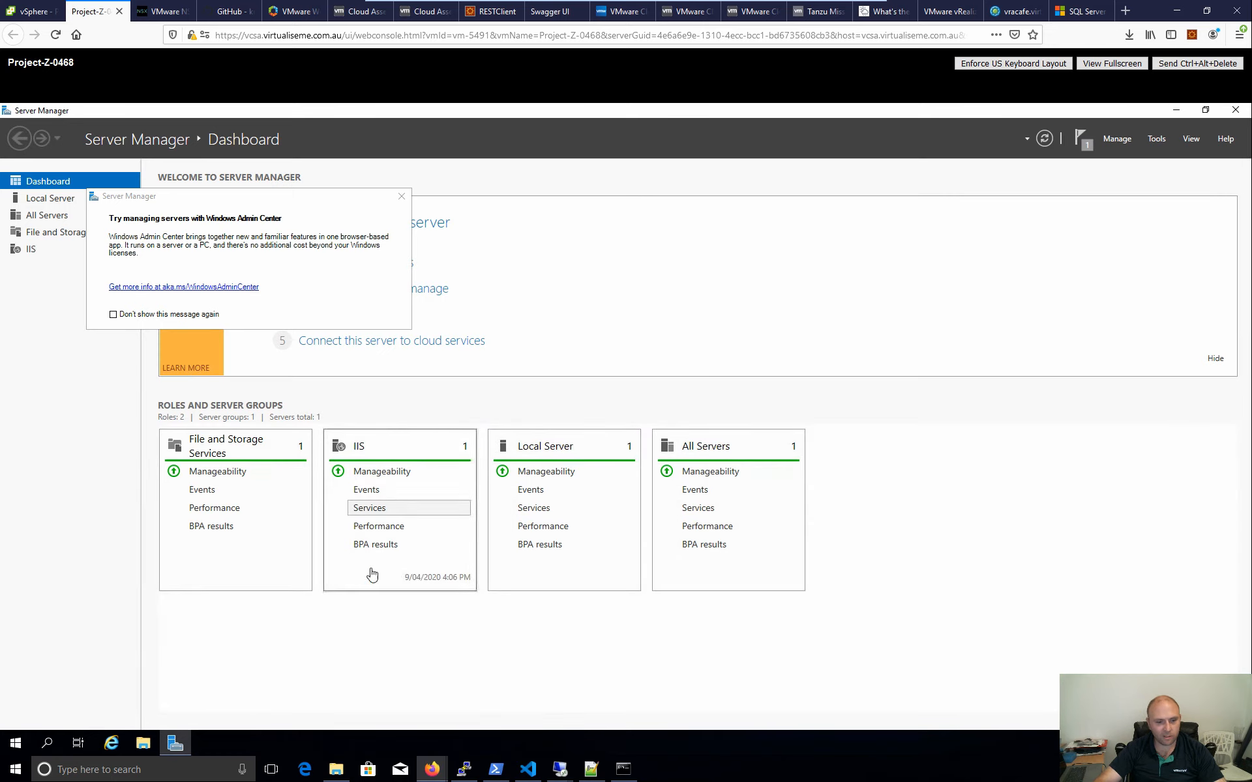
- Show the VM's processes in Task Manager sorted by CPU, with Windows installer expanded
right_click(323, 740)
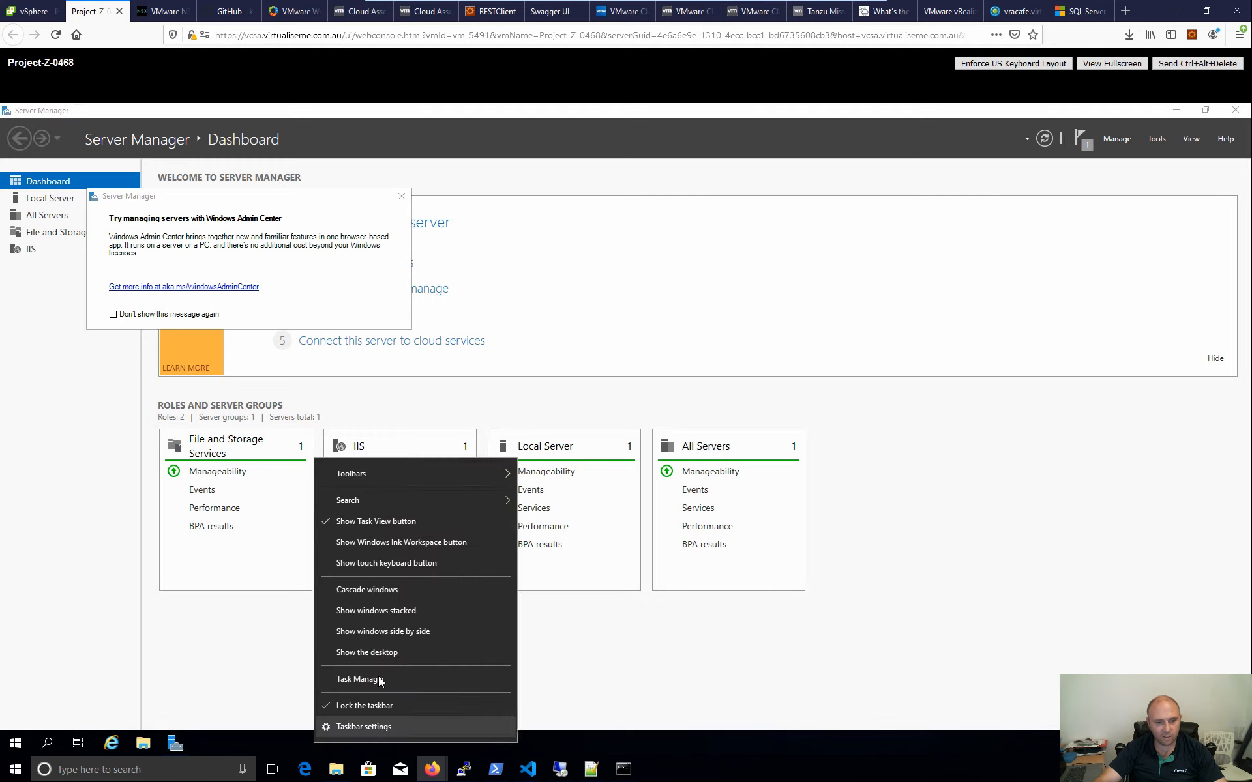
left_click(480, 679)
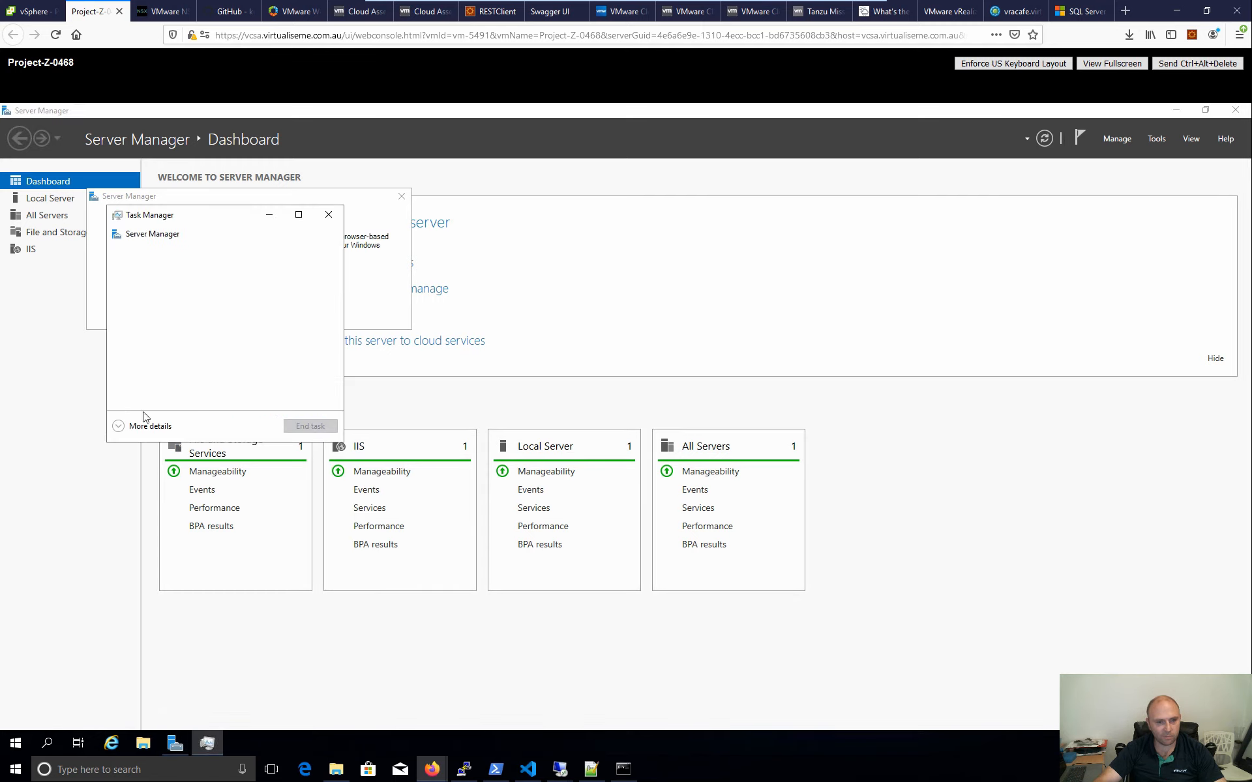
left_click(144, 426)
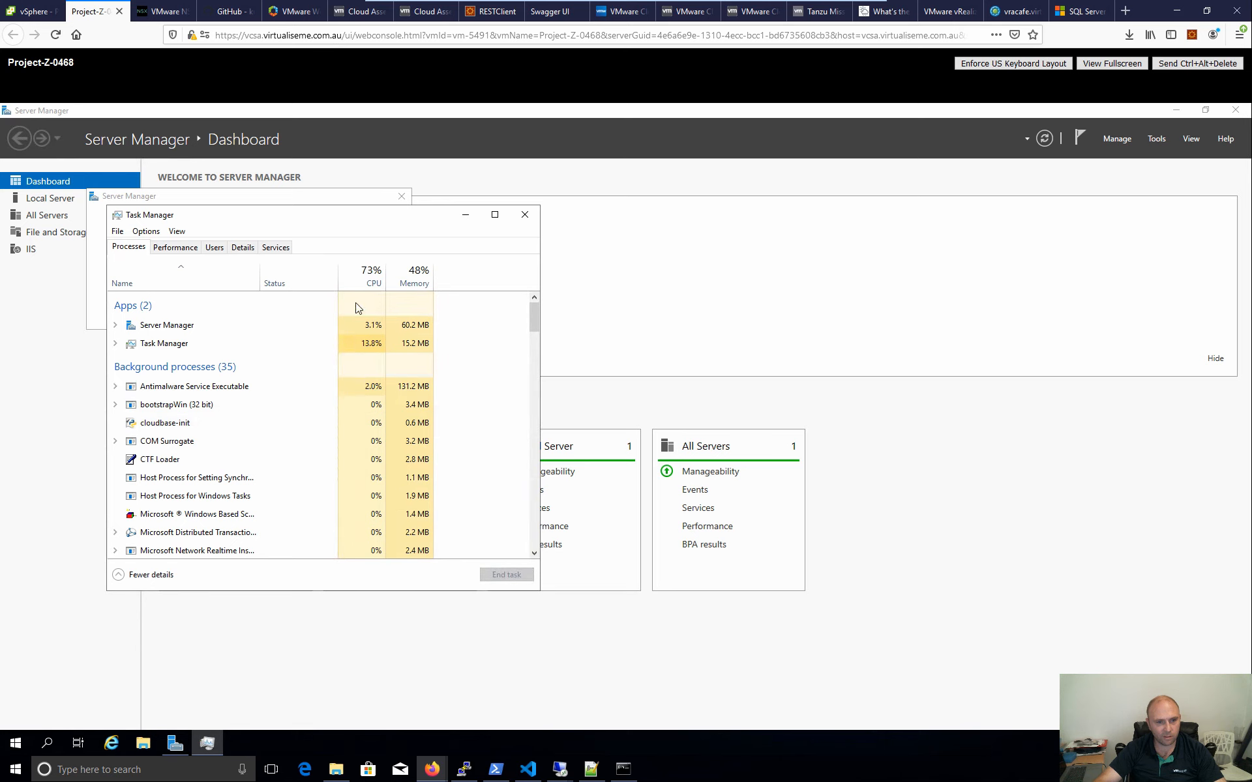
left_click(365, 277)
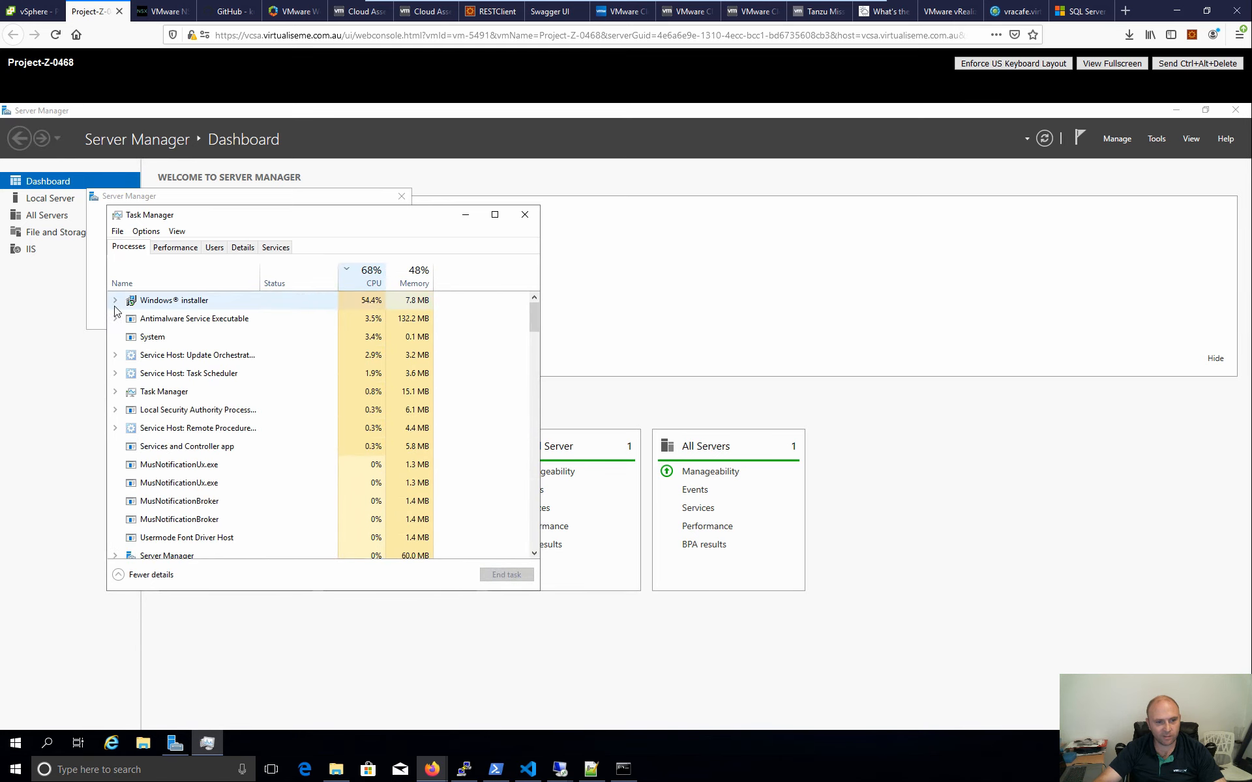
left_click(173, 301)
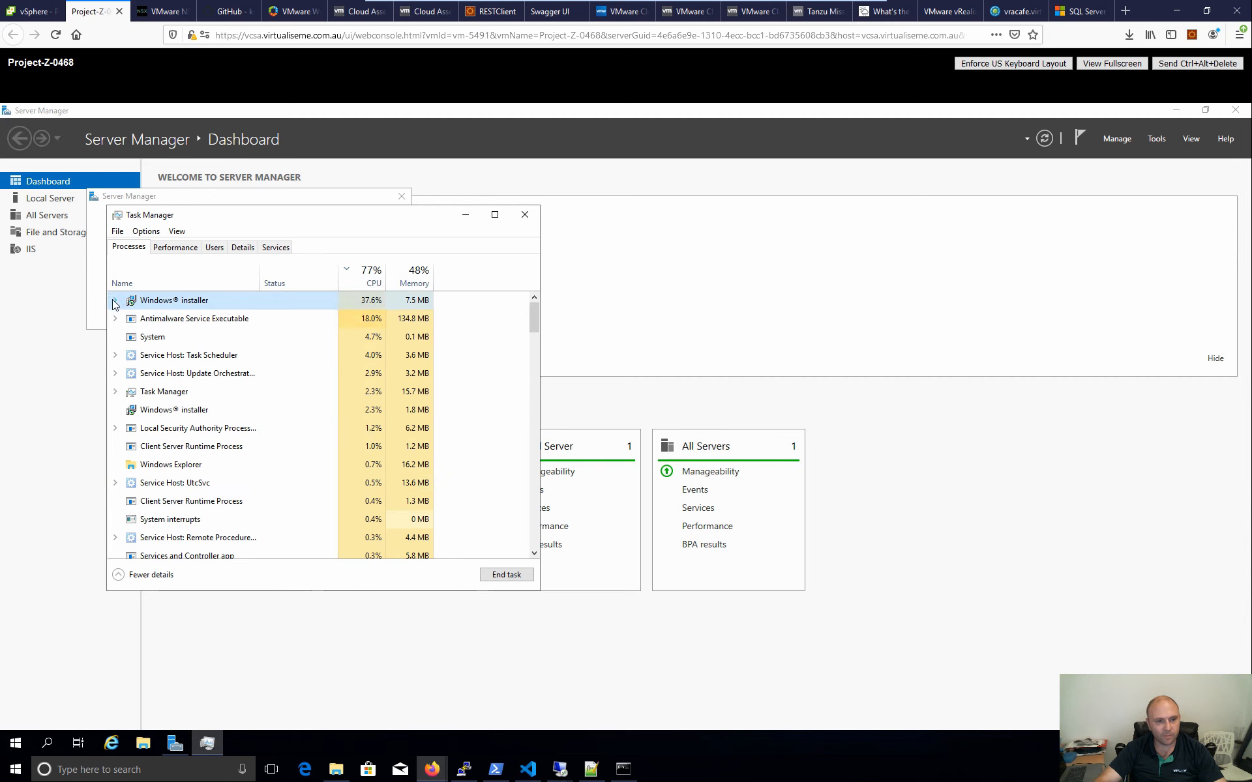
left_click(114, 301)
left_click(115, 302)
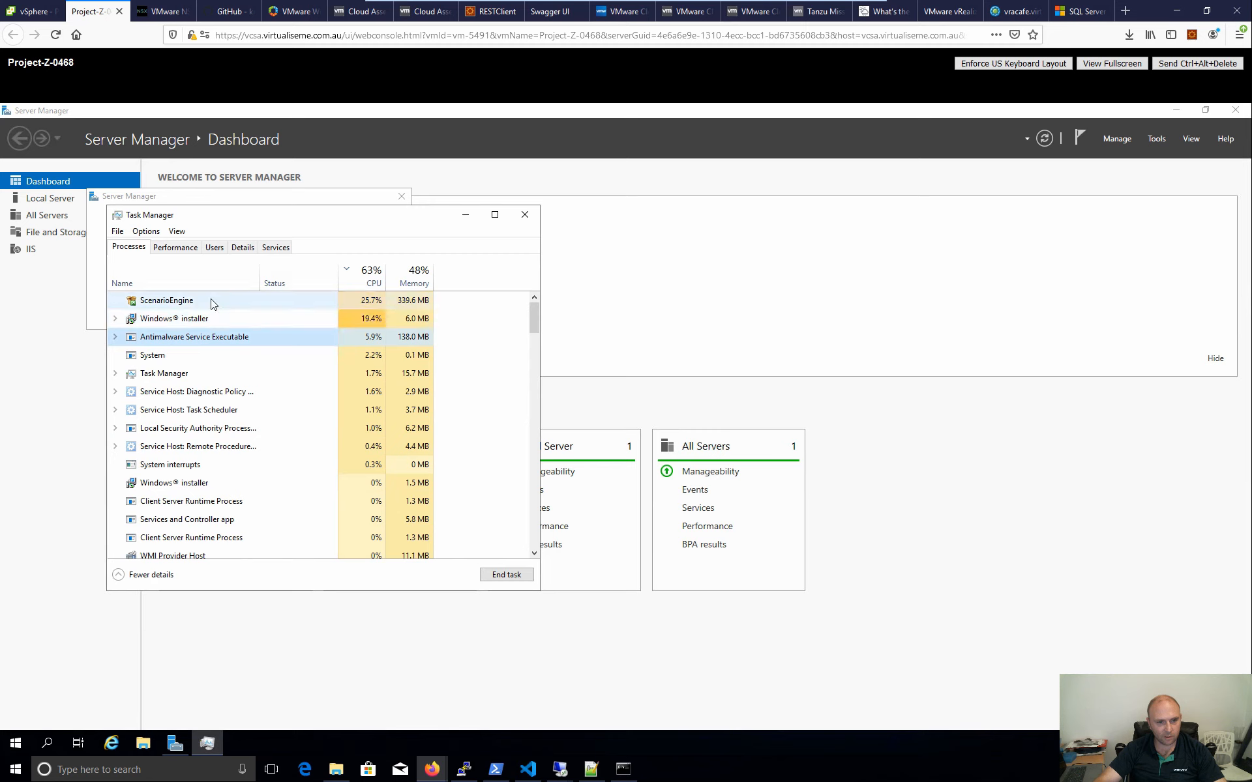
left_click(116, 300)
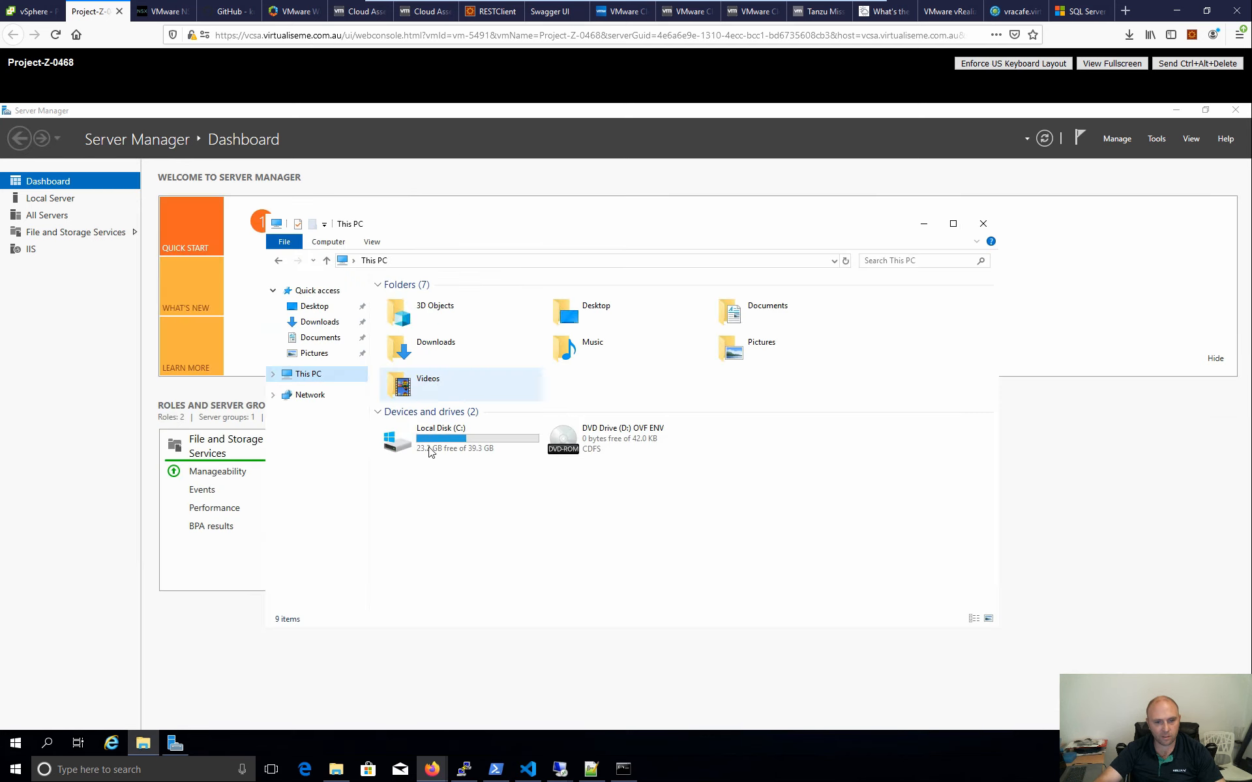
- Open the cloudbase-init log from C:\Program Files\Cloudbase Solutions\Cloudbase-Init\log
double_click(430, 452)
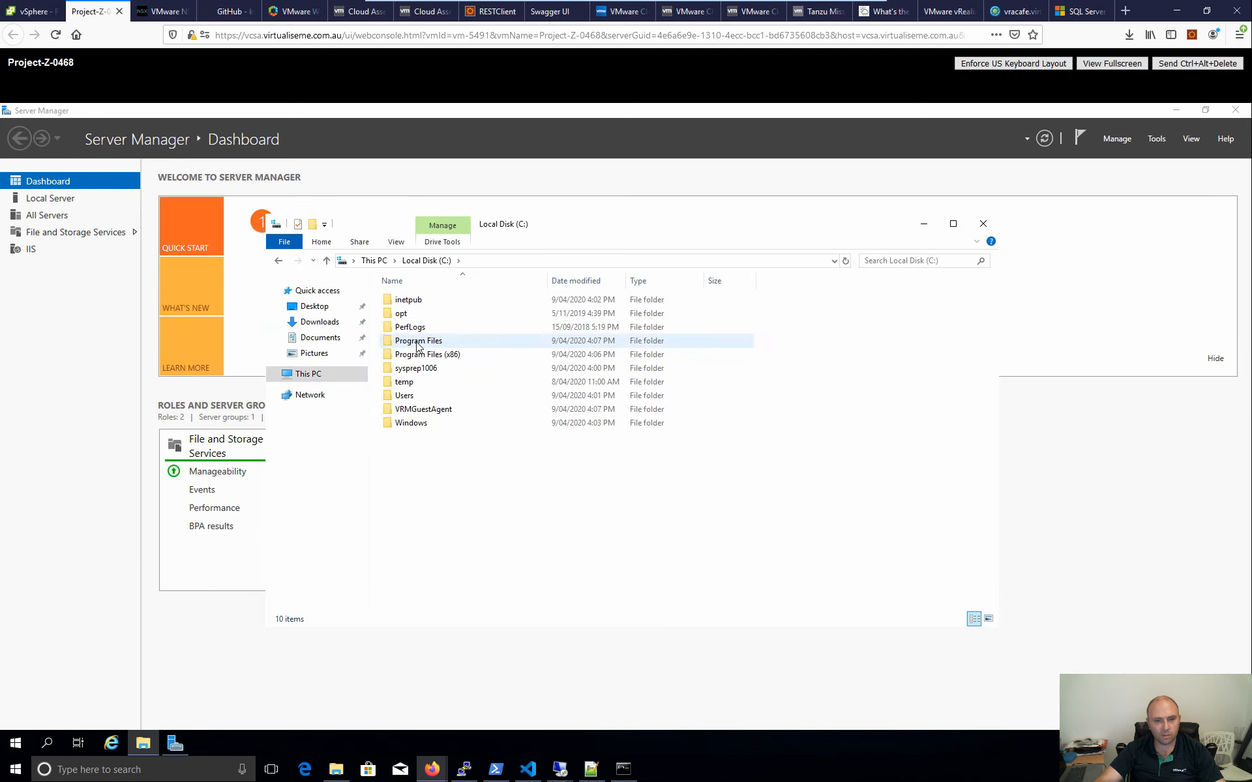
double_click(417, 342)
left_click(441, 302)
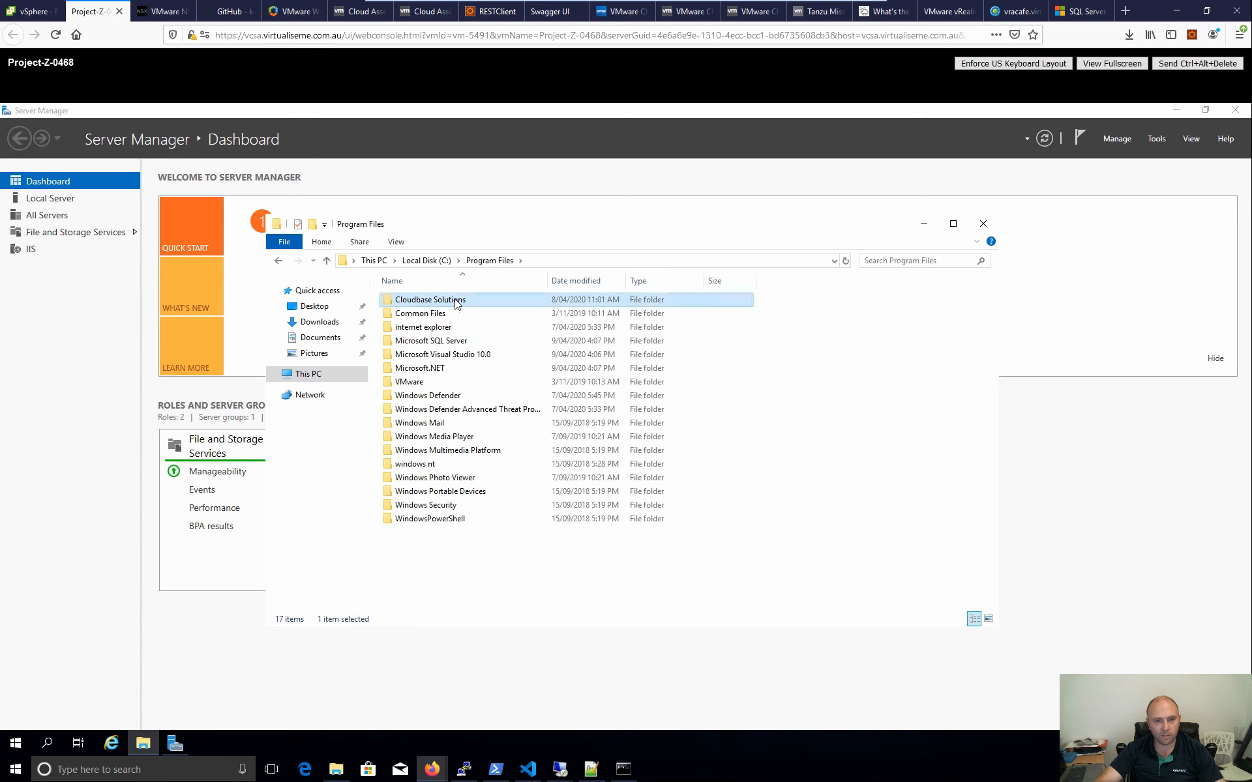
double_click(441, 303)
double_click(419, 301)
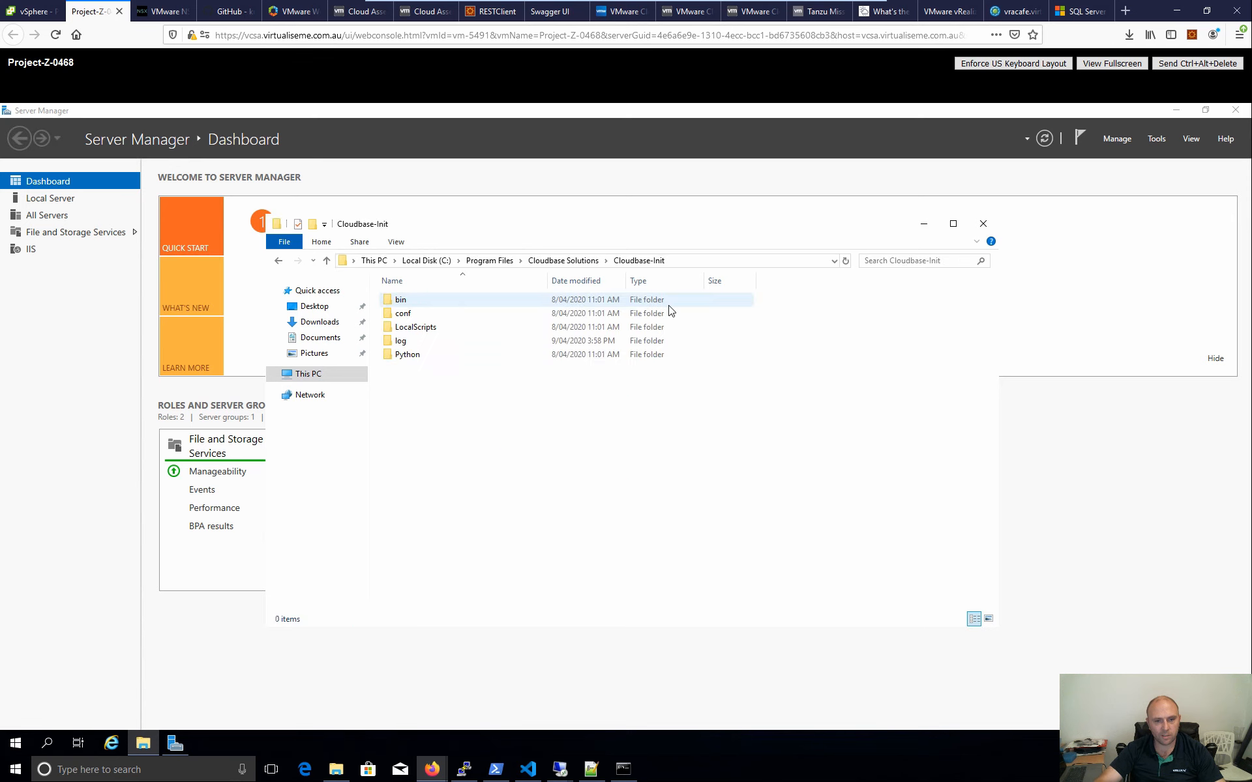
double_click(404, 341)
double_click(419, 300)
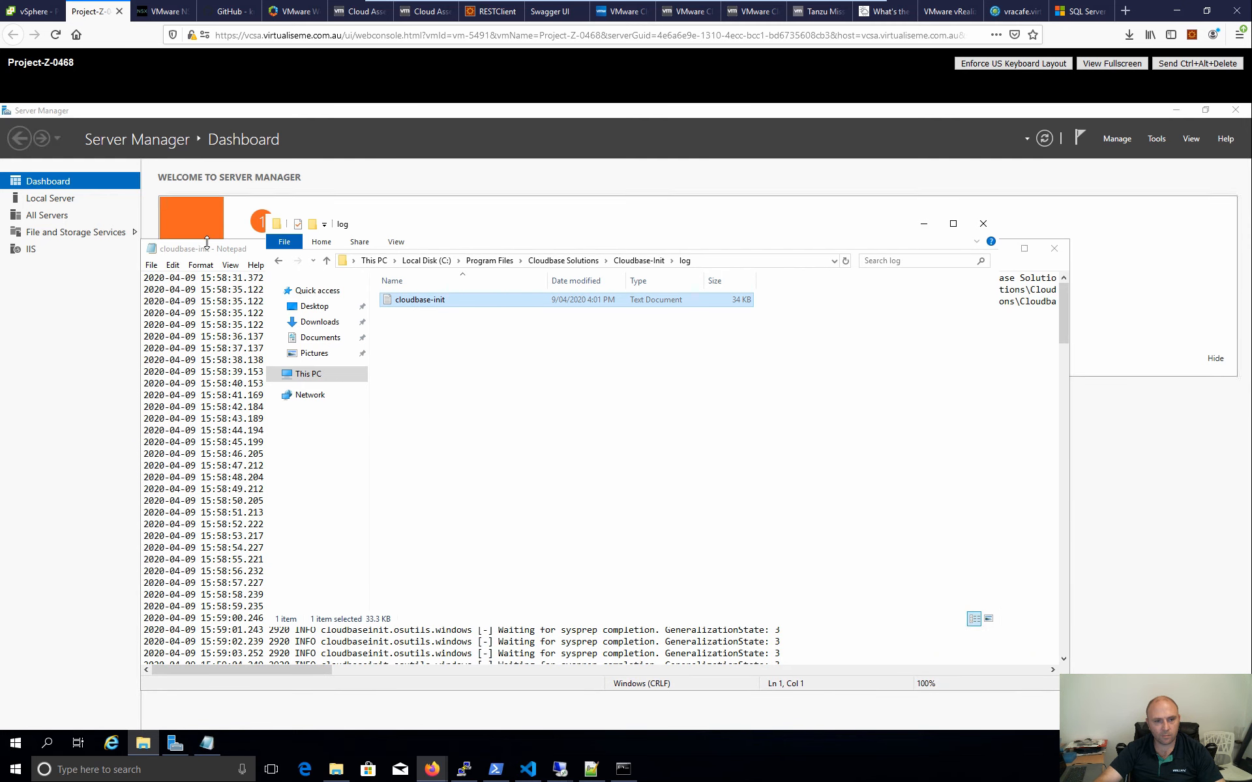
- Turn on Word Wrap in Notepad and page down through the log
left_click(221, 251)
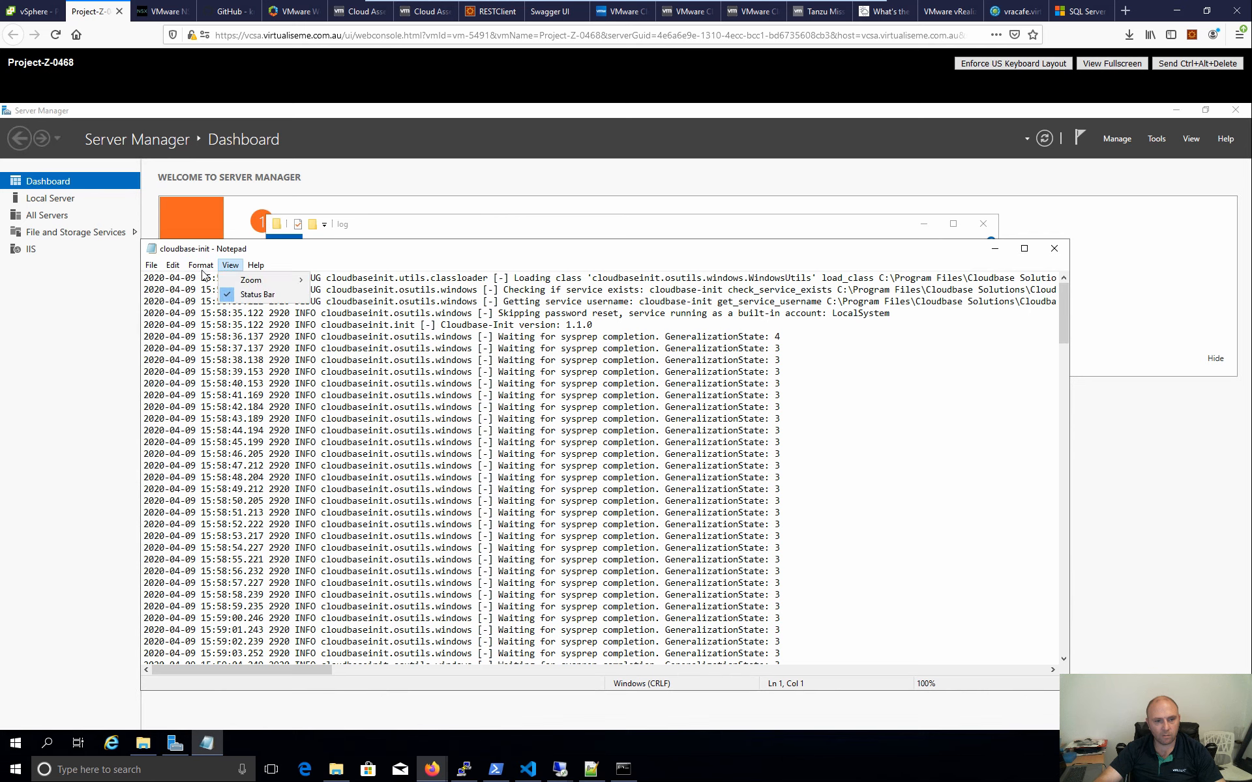
left_click(200, 265)
left_click(206, 278)
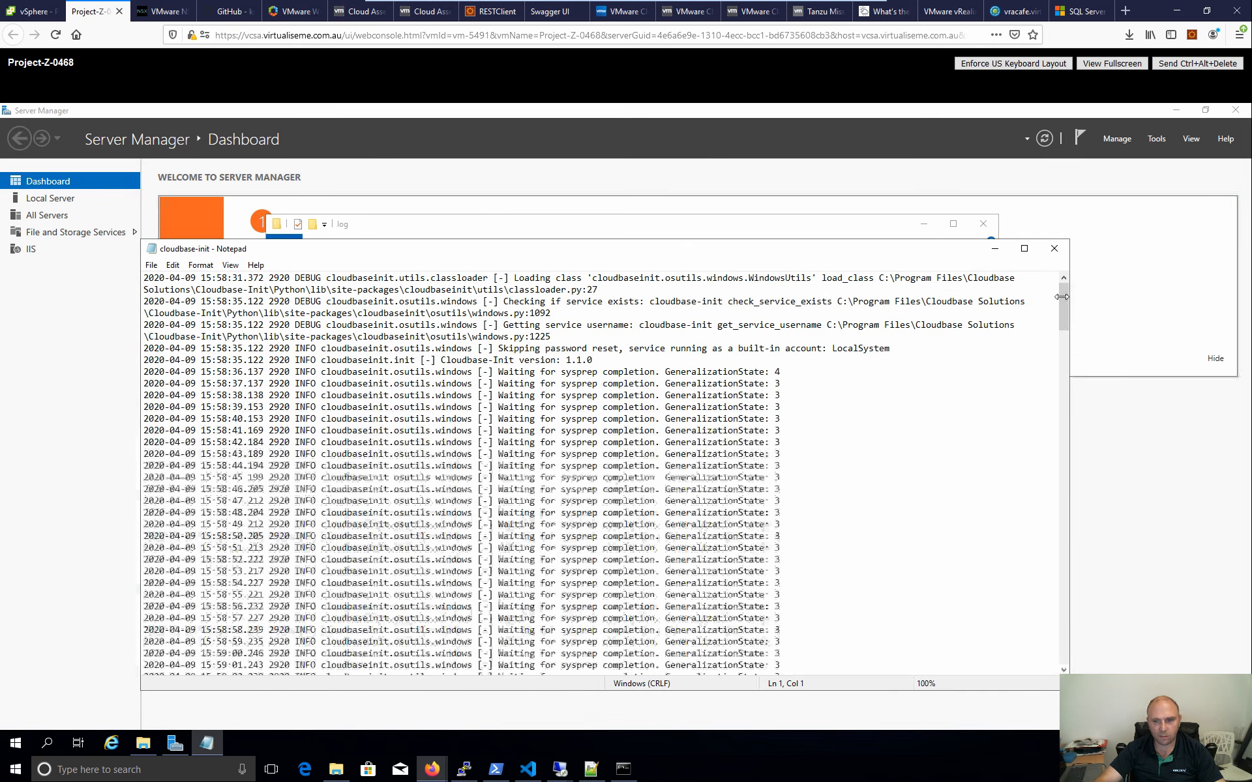
left_click_drag(1064, 318, 1058, 277)
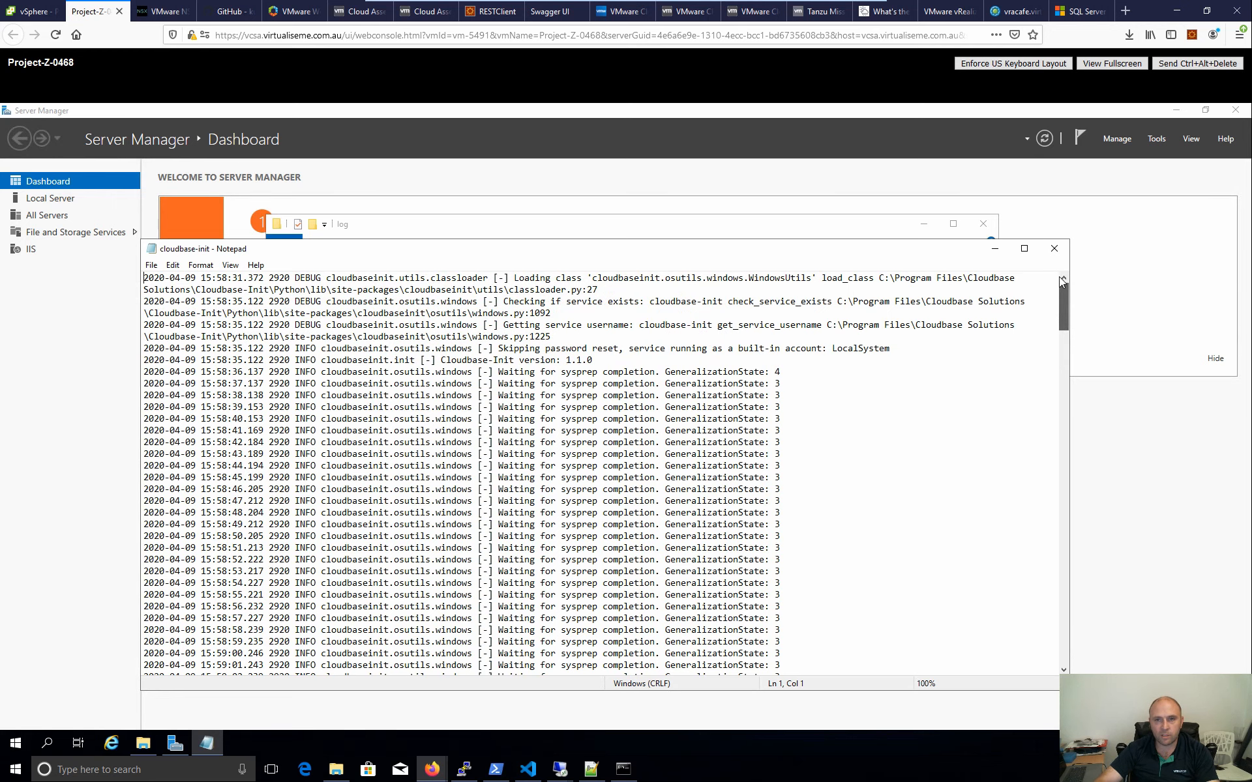
scroll(1066, 317, "down", 5)
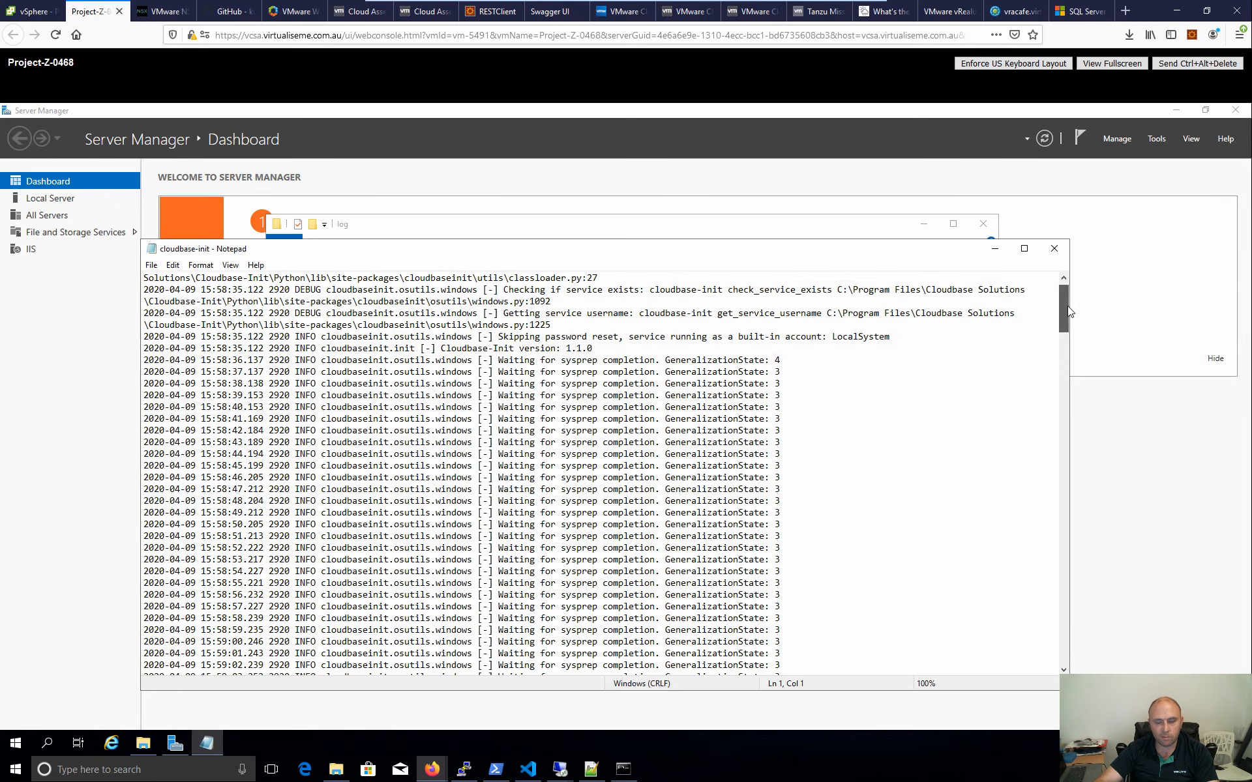
left_click(1064, 360)
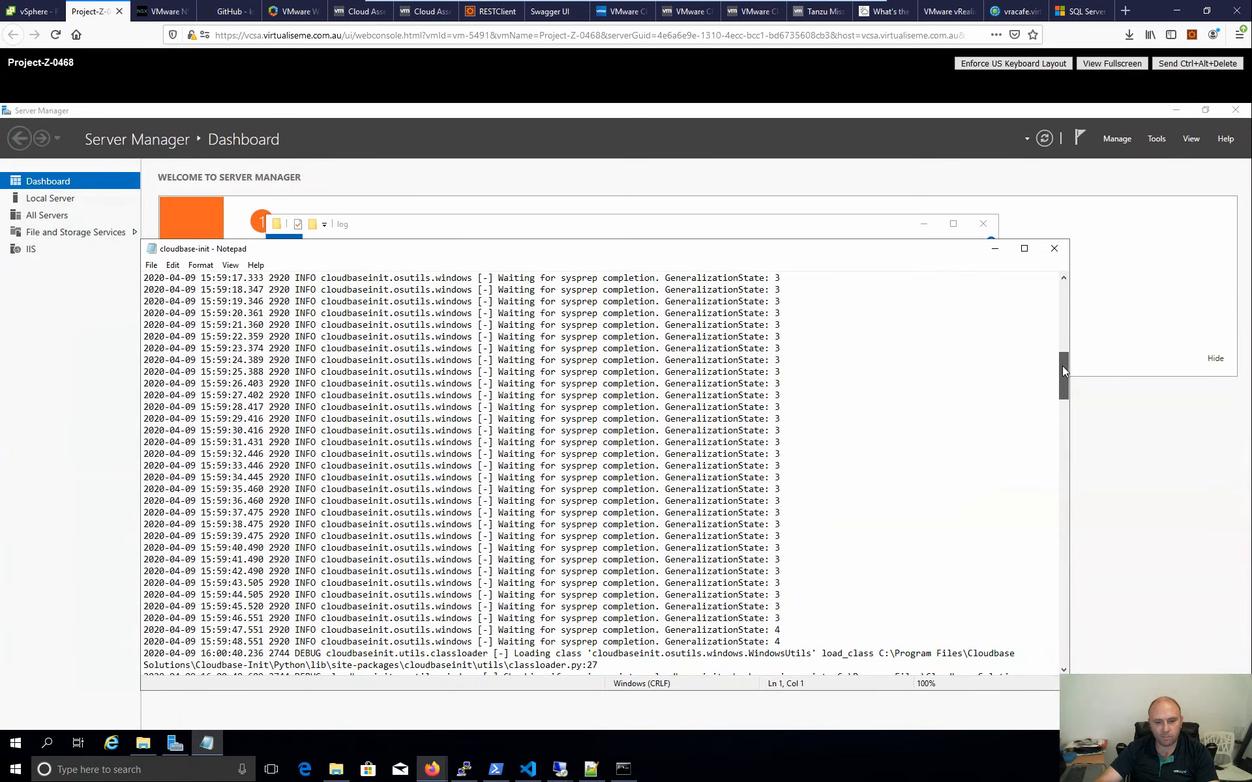
- Scroll the log to its final entries showing the UserDataPlugin re-execution
left_click_drag(1062, 366, 1058, 437)
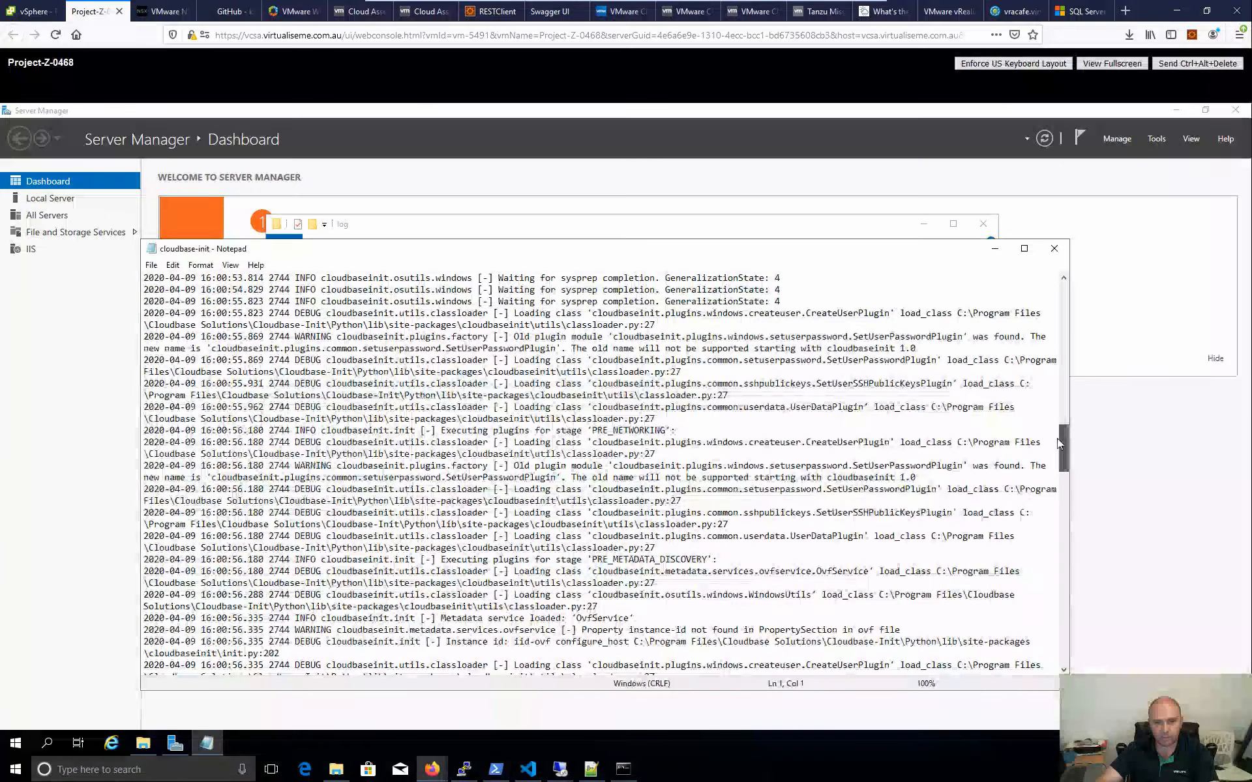
left_click_drag(1058, 438, 1017, 668)
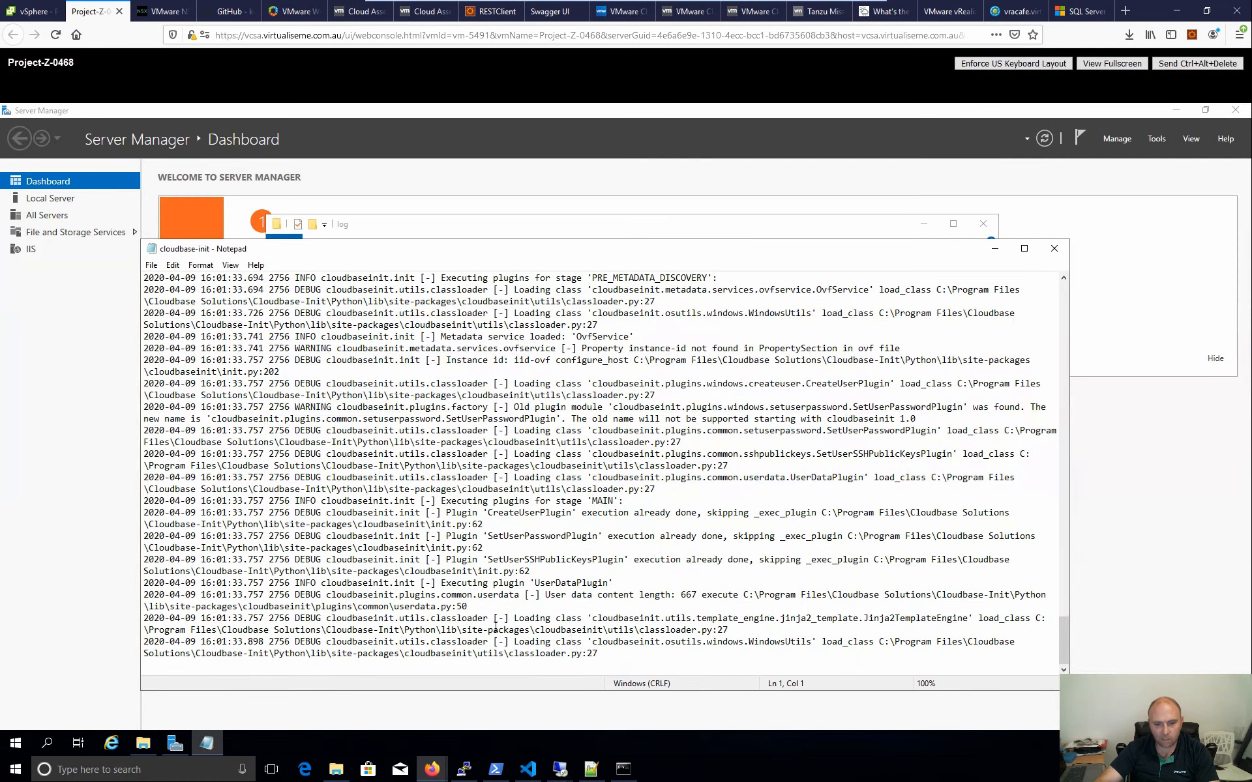
- Highlight the UserDataPlugin execution entry around line 199, then close the log
left_click_drag(476, 606, 372, 618)
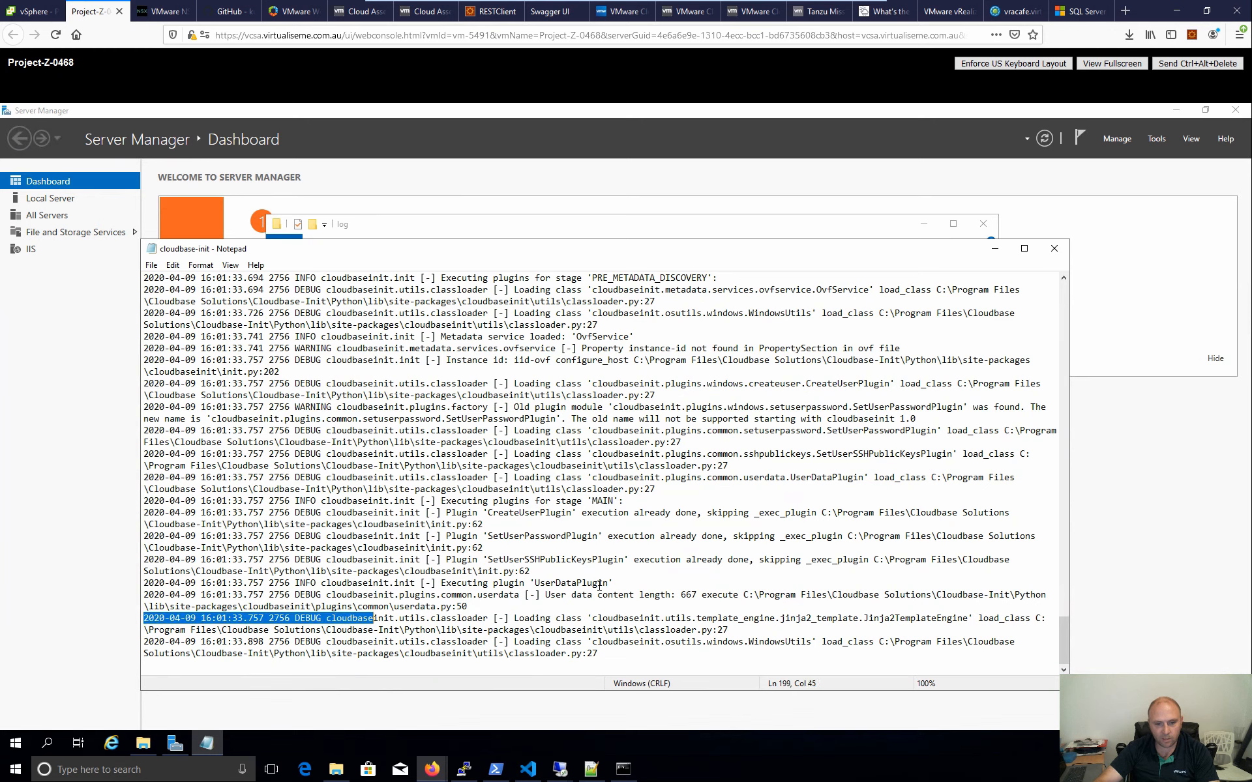
left_click_drag(613, 583, 447, 583)
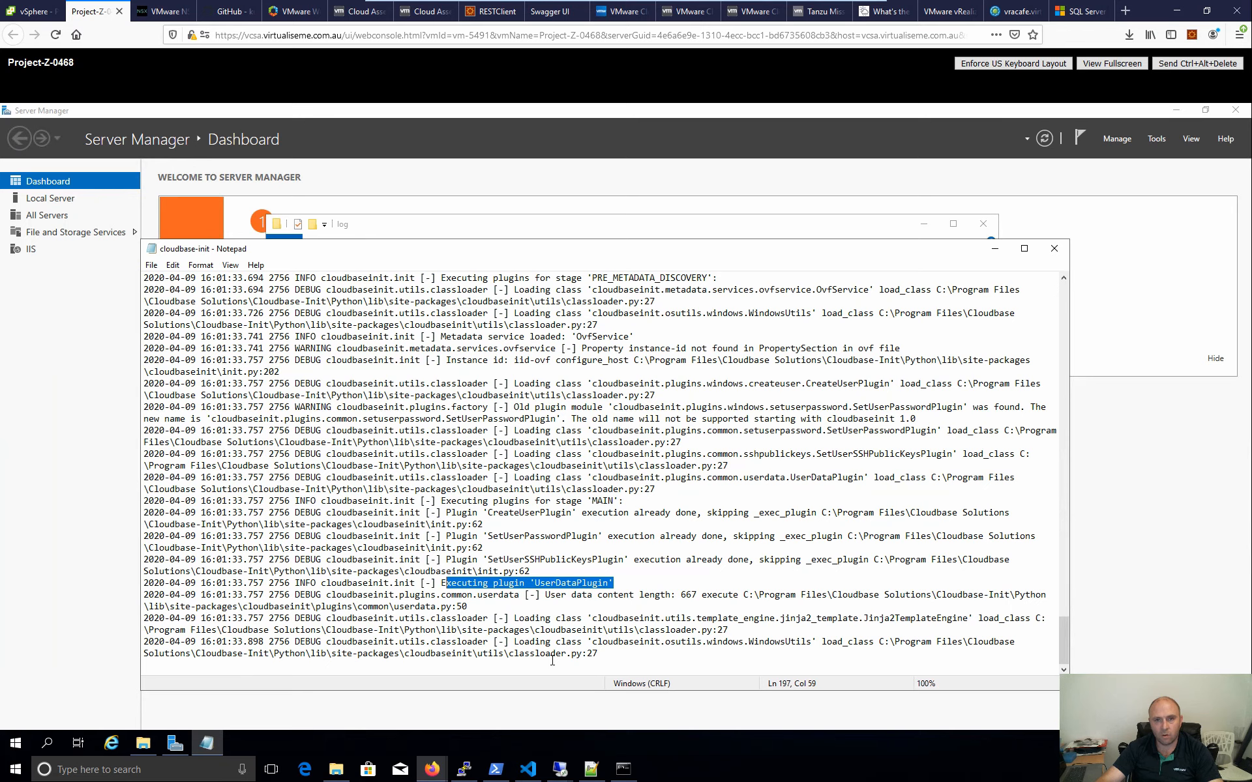
left_click(1056, 248)
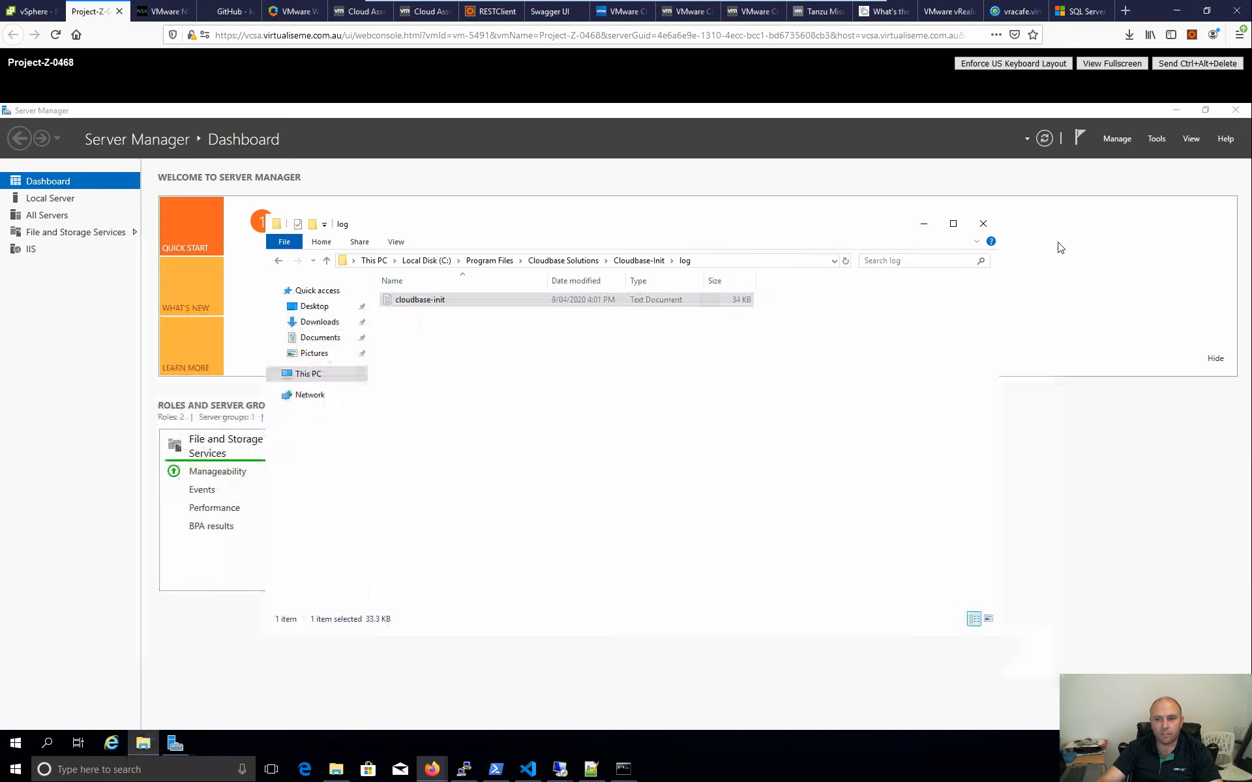
- Check the process list in Task Manager, then switch to the cloudbase-init Userdata docs in Firefox
right_click(332, 743)
left_click(391, 674)
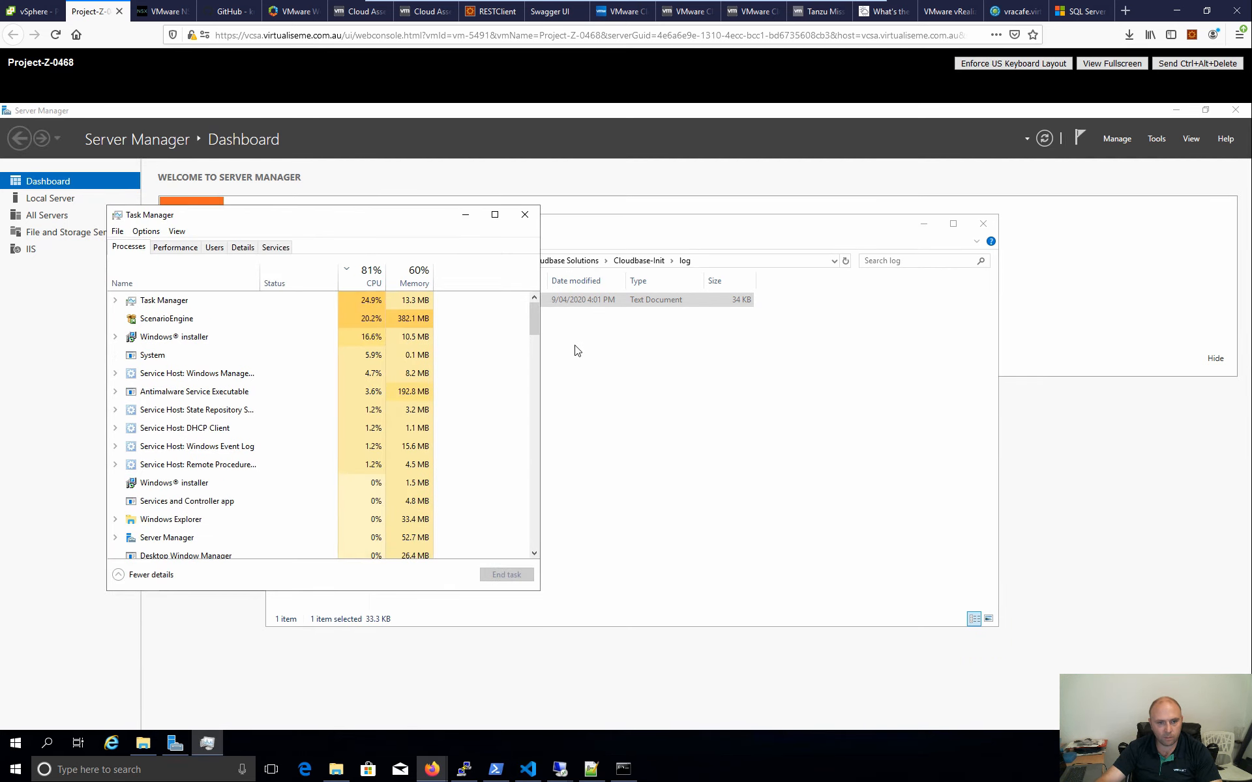
left_click(525, 215)
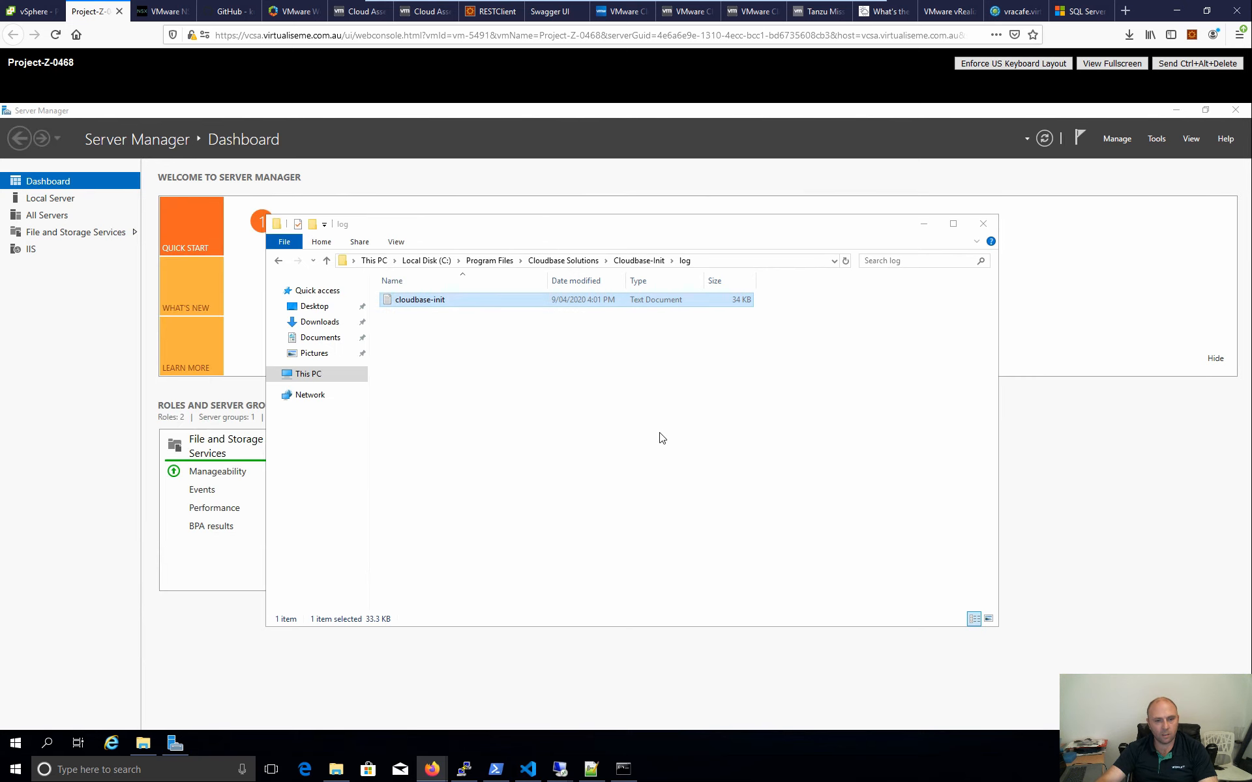
mouse_move(425, 771)
left_click(479, 529)
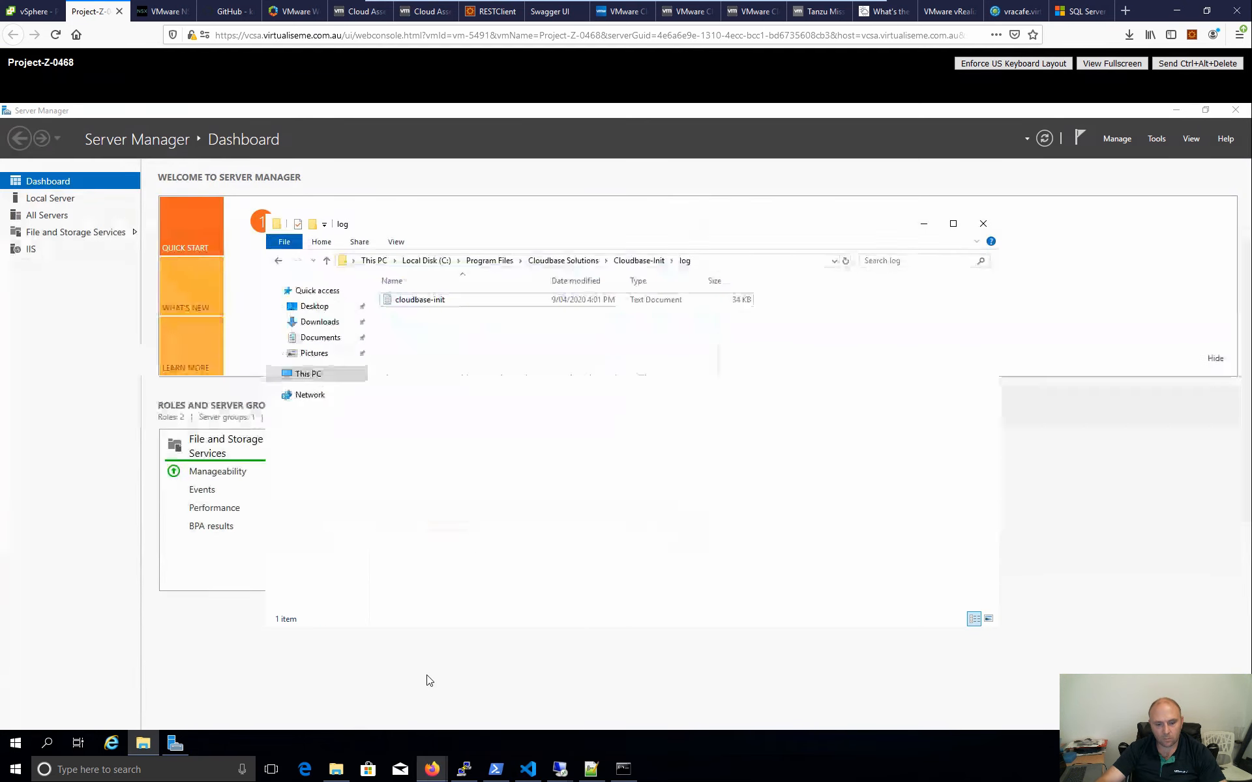
mouse_move(442, 771)
left_click(502, 717)
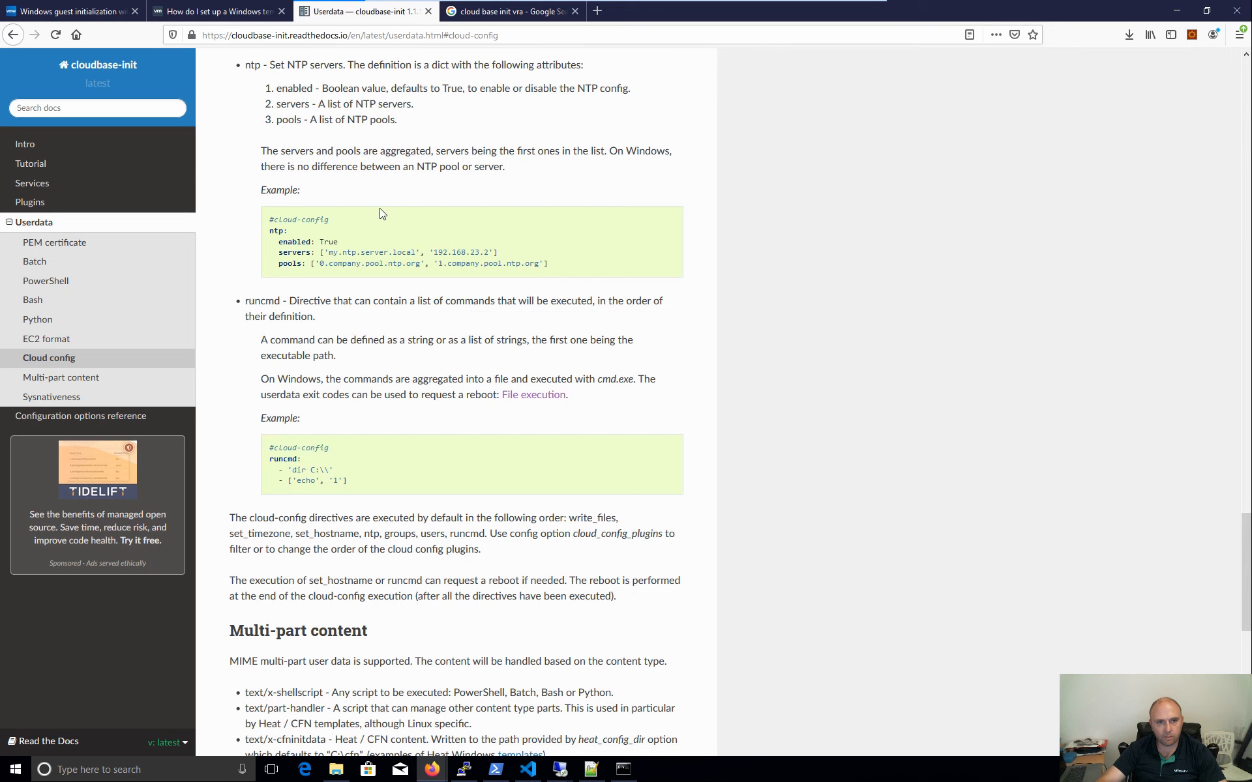
- Jump to the PowerShell userdata section and highlight the ps1_sysnative and rem cmd headers
scroll(460, 282, "up", 4)
scroll(257, 366, "up", 5)
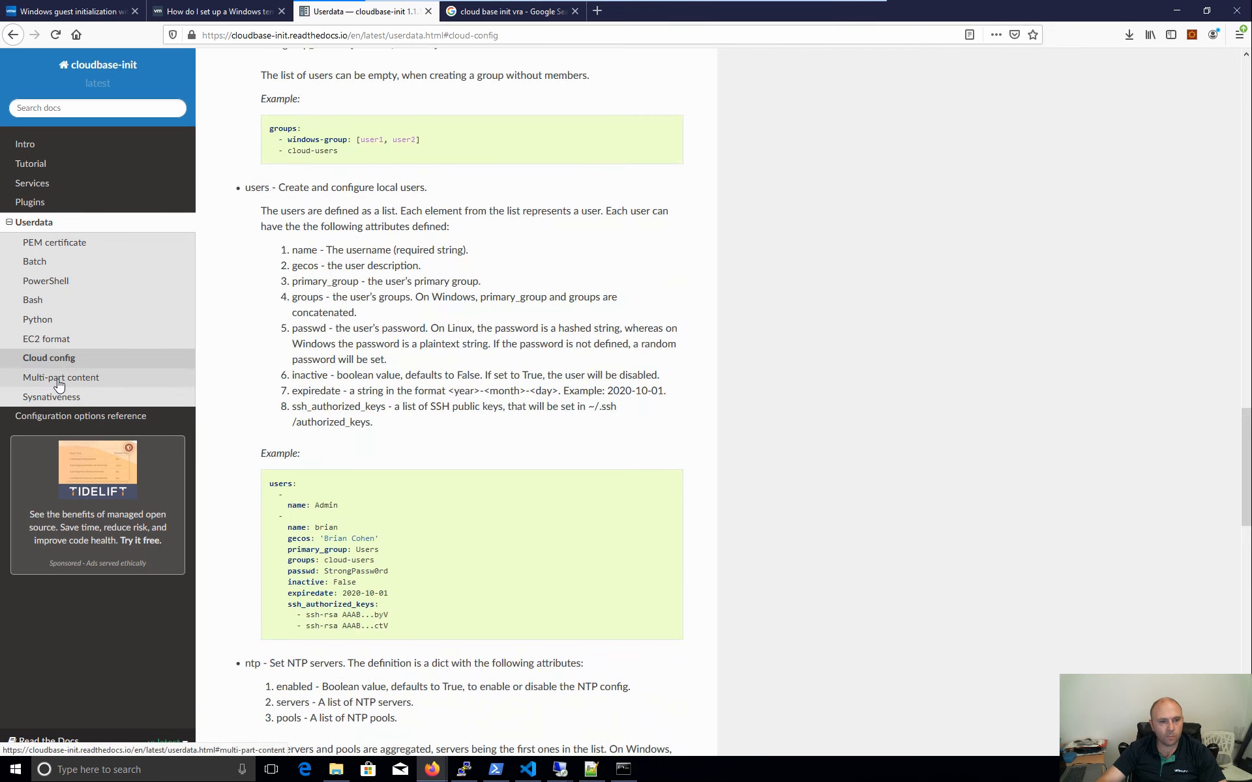
left_click(58, 281)
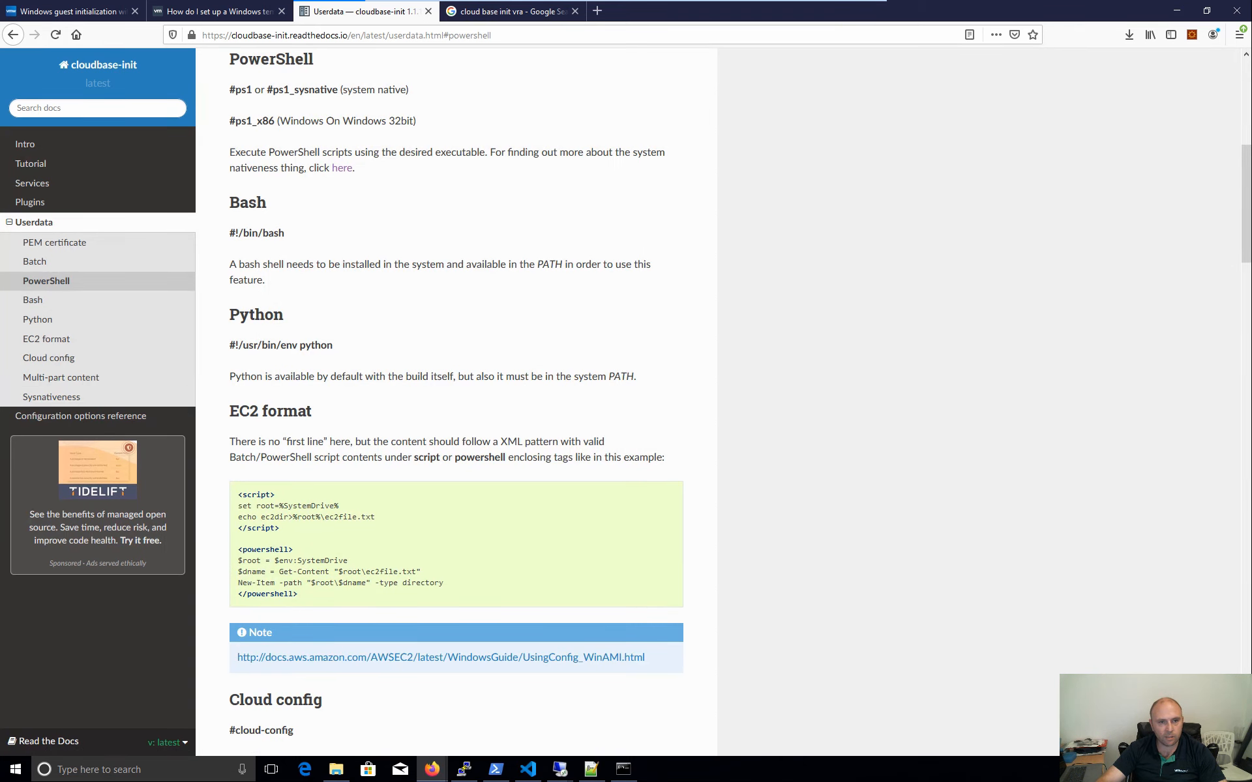
left_click_drag(338, 90, 272, 92)
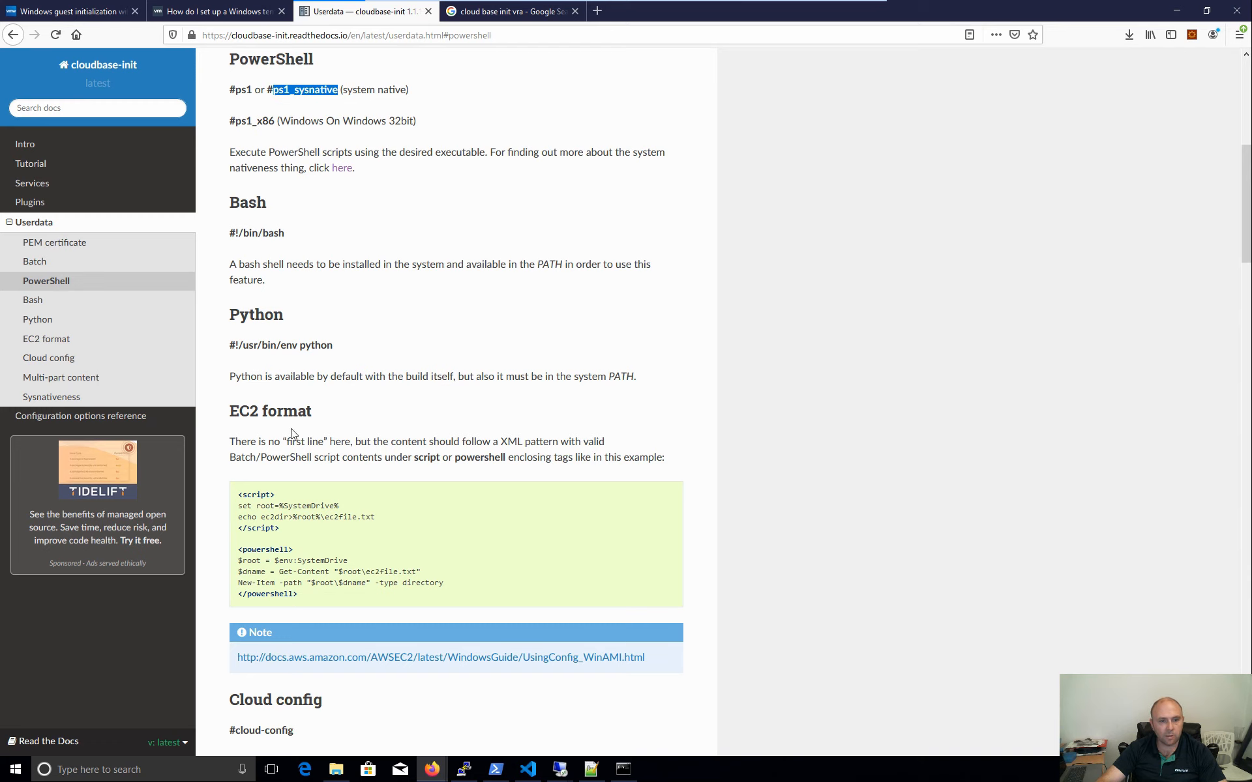
scroll(277, 486, "up", 3)
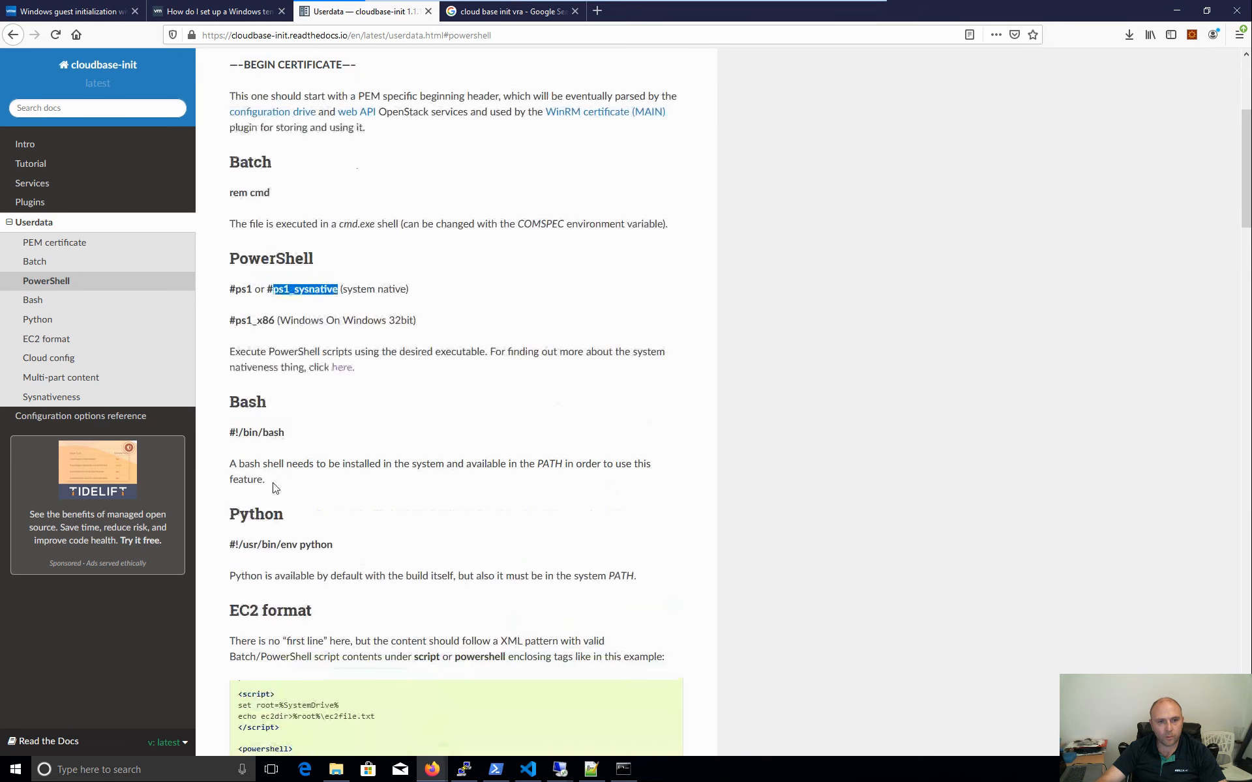
left_click_drag(273, 193, 223, 196)
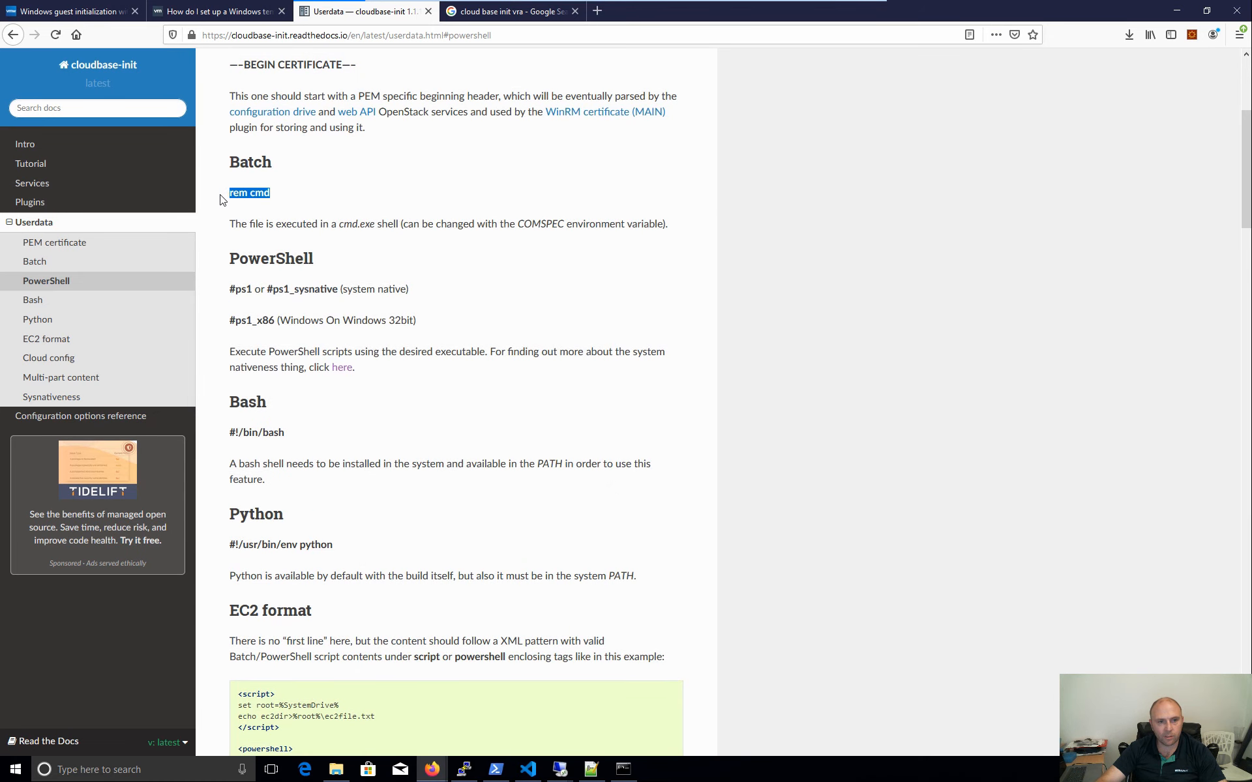
left_click(344, 209)
- Scroll down past the users attributes to the ntp and runcmd sections
scroll(361, 337, "down", 8)
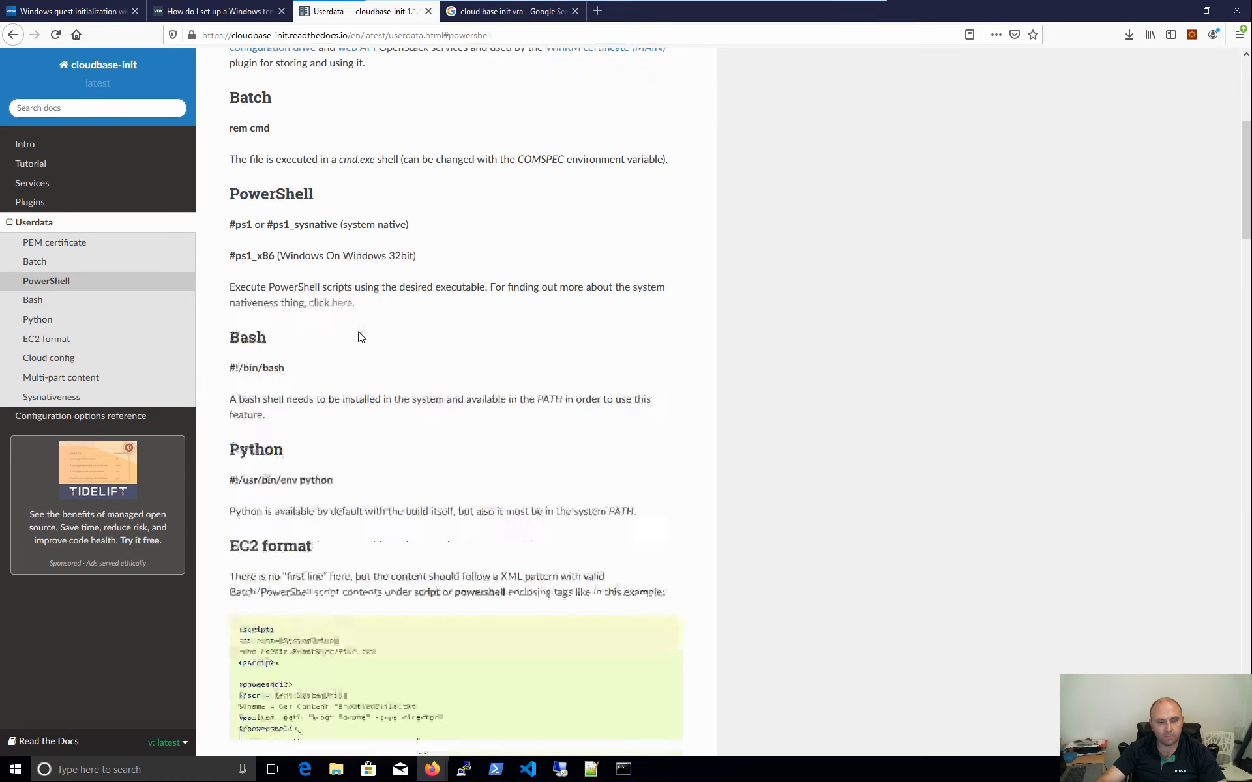
scroll(400, 372, "down", 2)
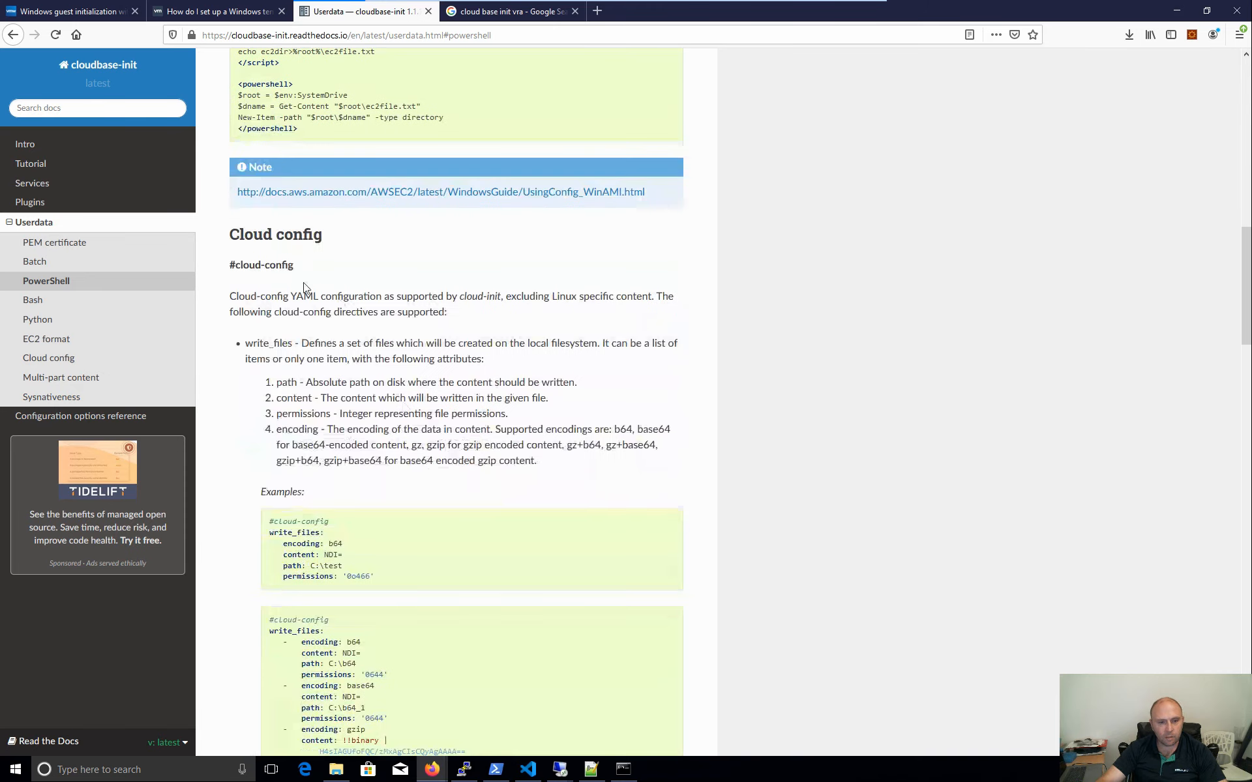
scroll(330, 457, "down", 2)
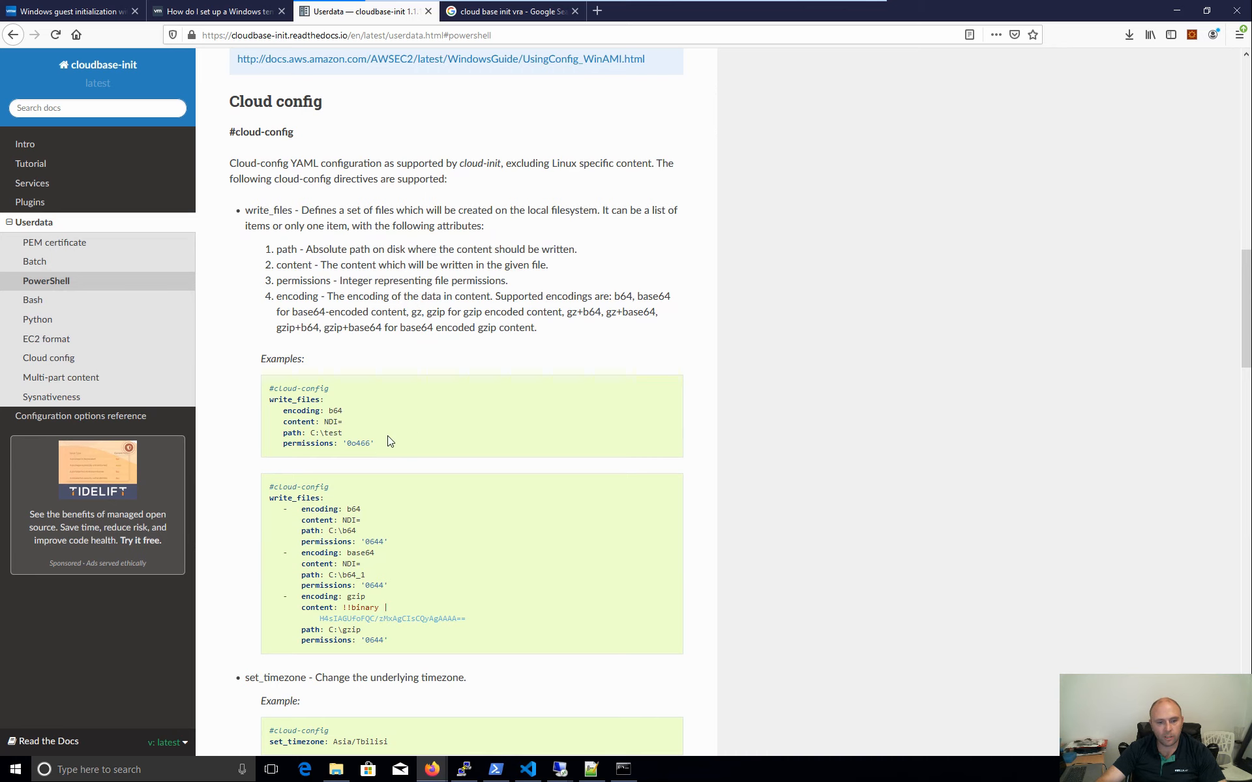
scroll(388, 434, "down", 3)
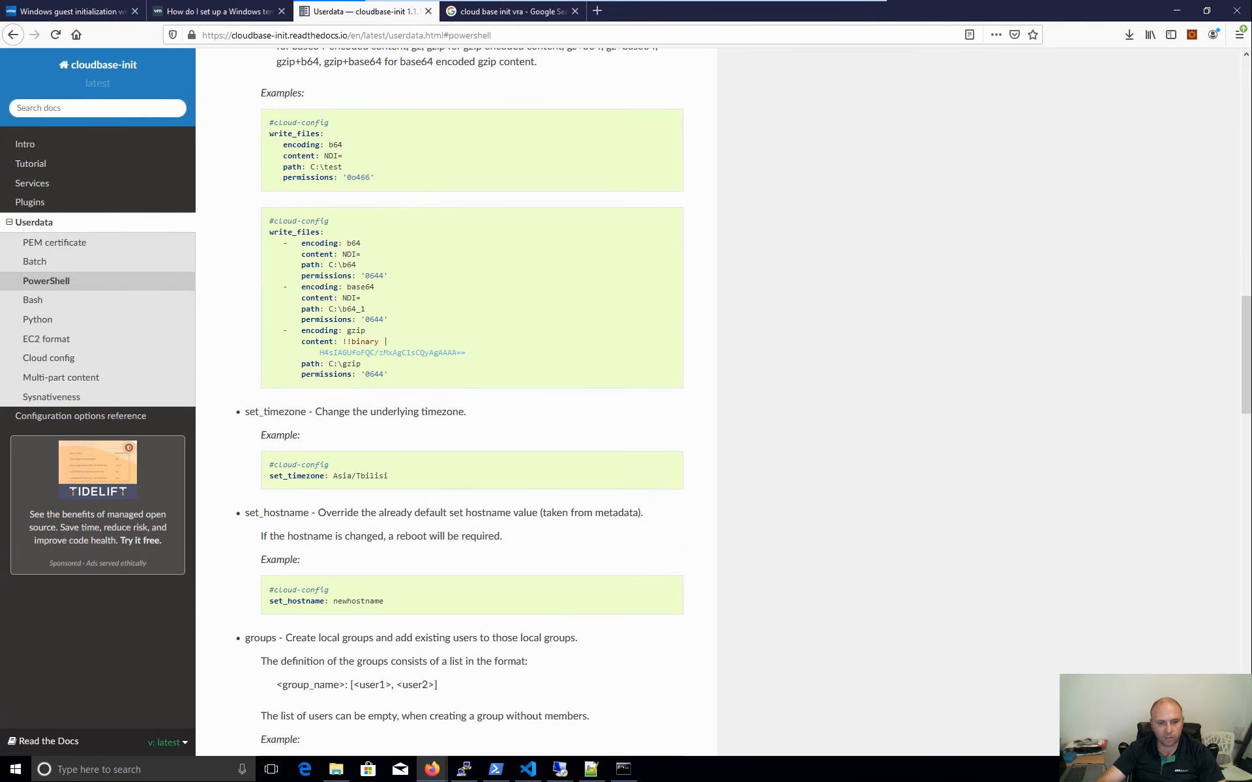
scroll(430, 515, "down", 3)
scroll(431, 515, "down", 3)
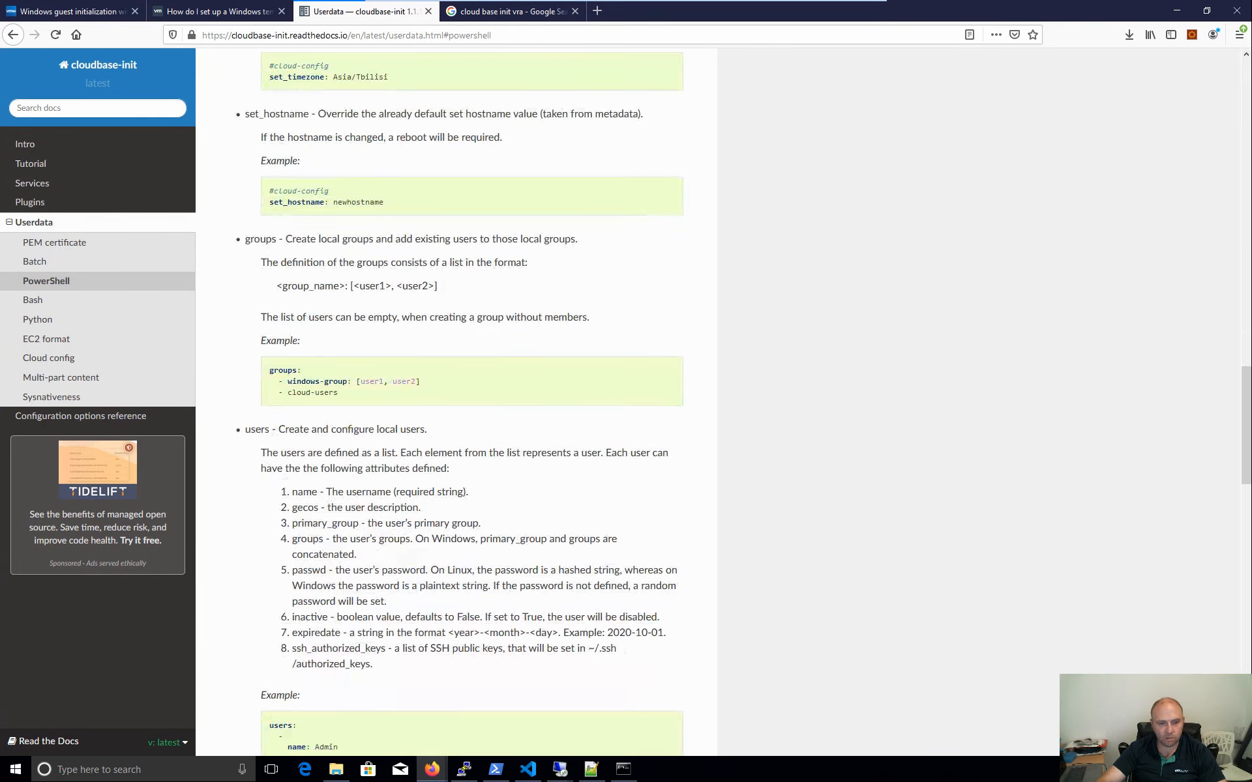
scroll(326, 441, "down", 4)
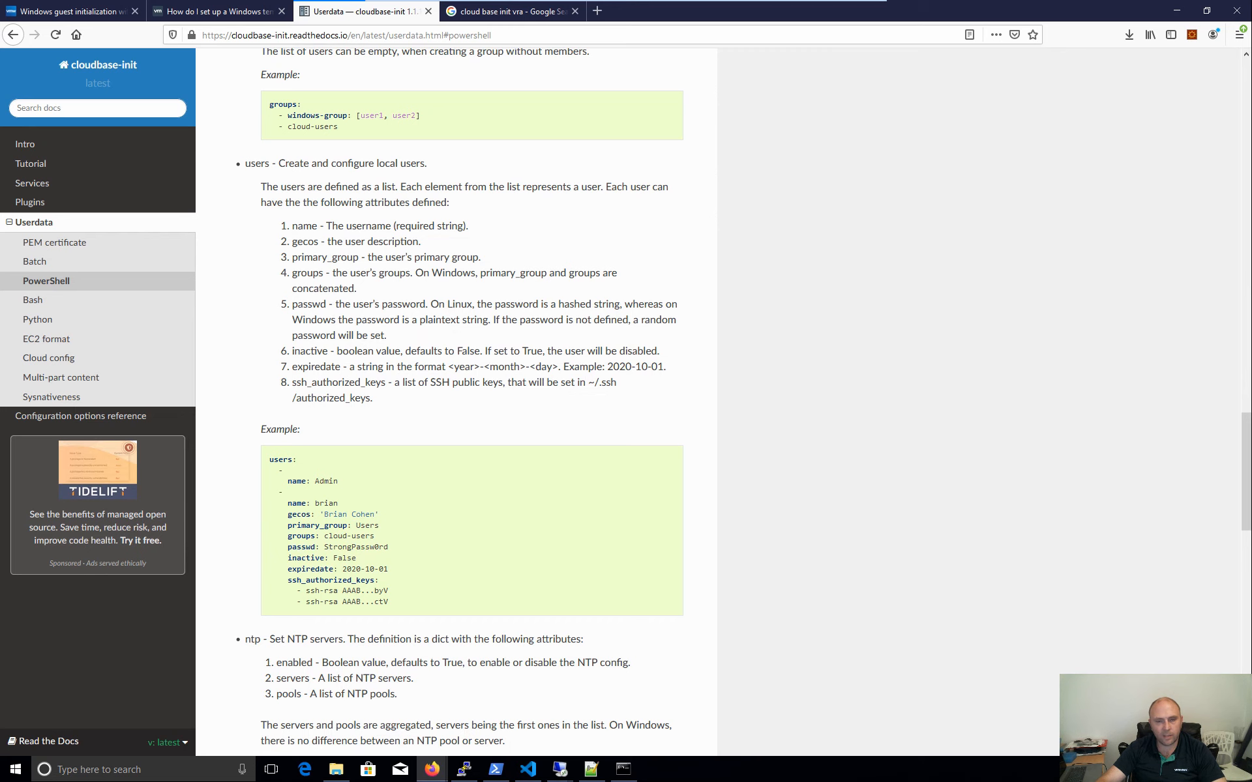
scroll(402, 581, "down", 2)
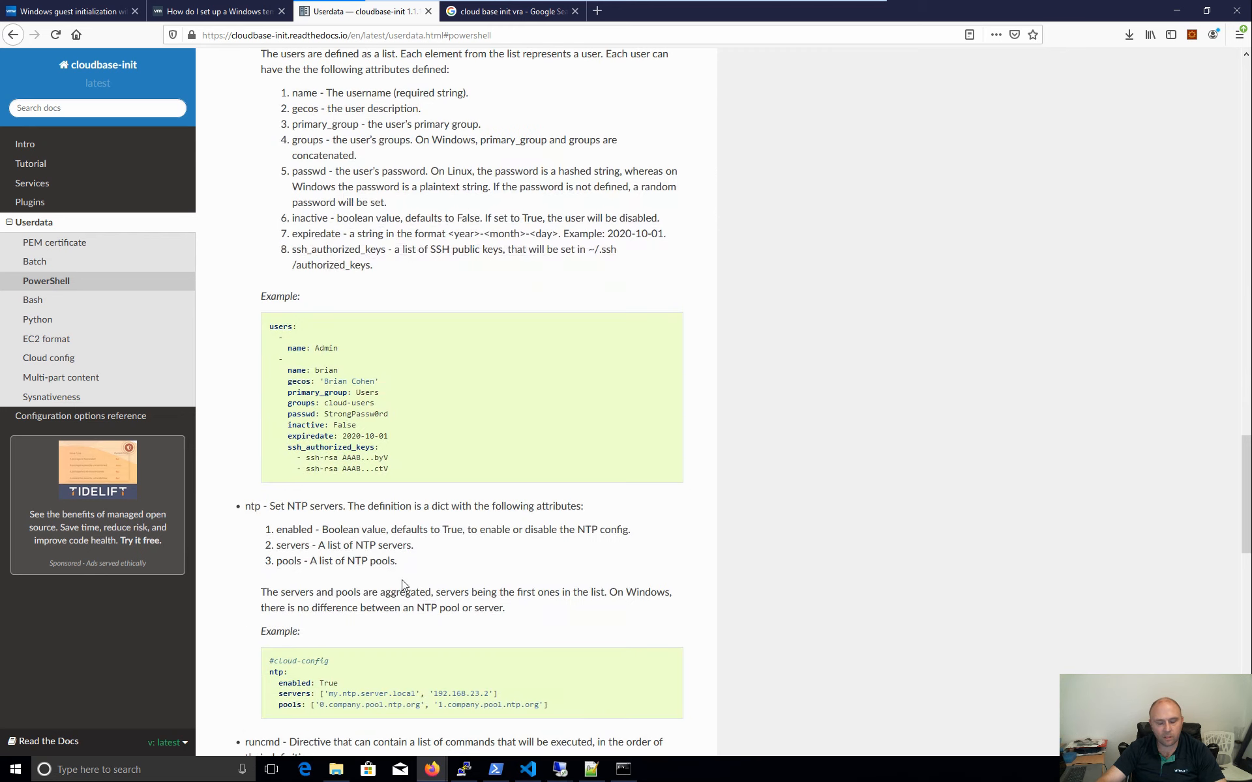
scroll(401, 581, "down", 3)
scroll(401, 580, "down", 3)
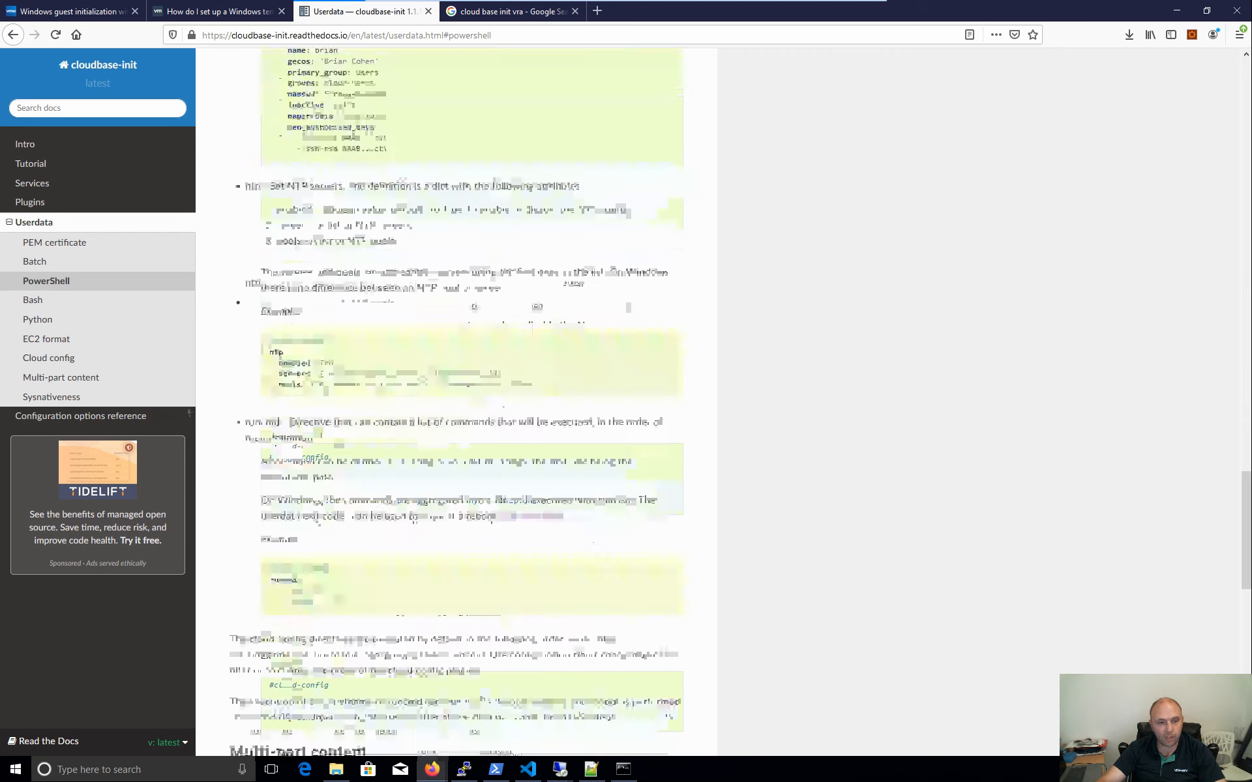
- Jump to the Multi-part content section and scroll past Sysnativeness to the page footer
left_click(55, 378)
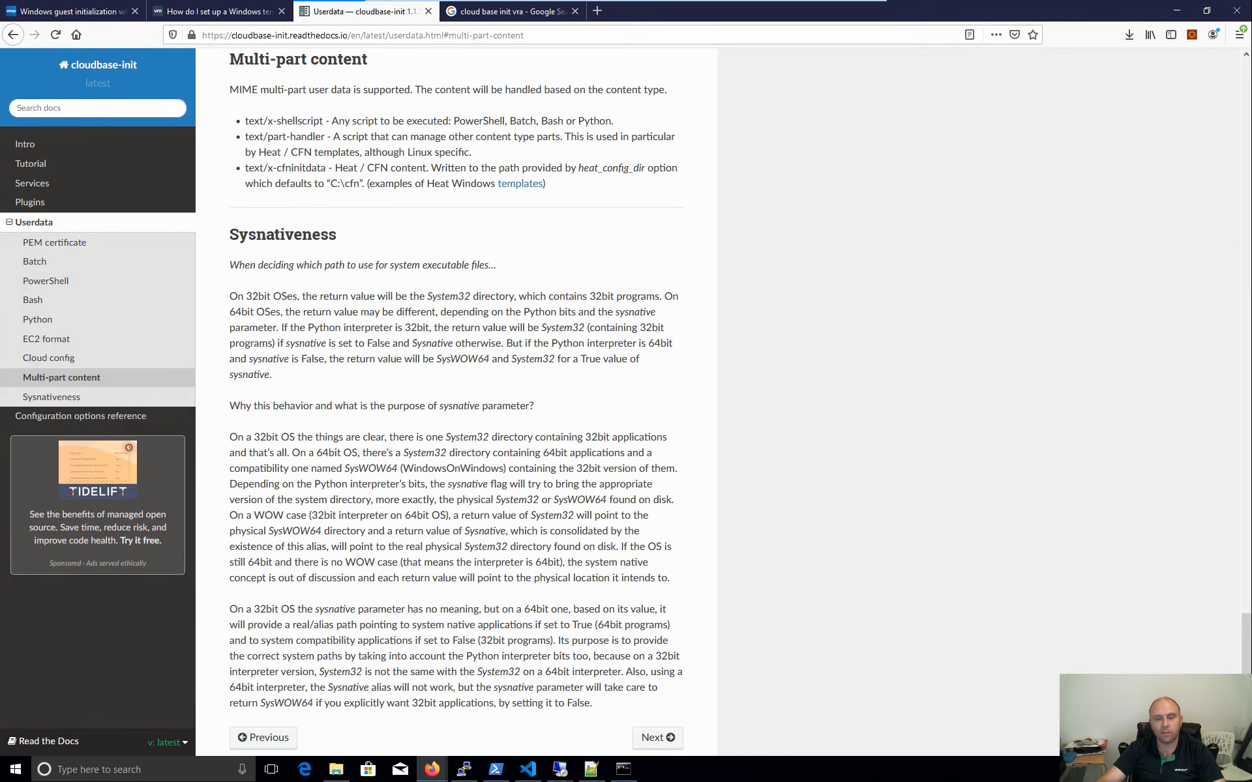
scroll(378, 199, "down", 2)
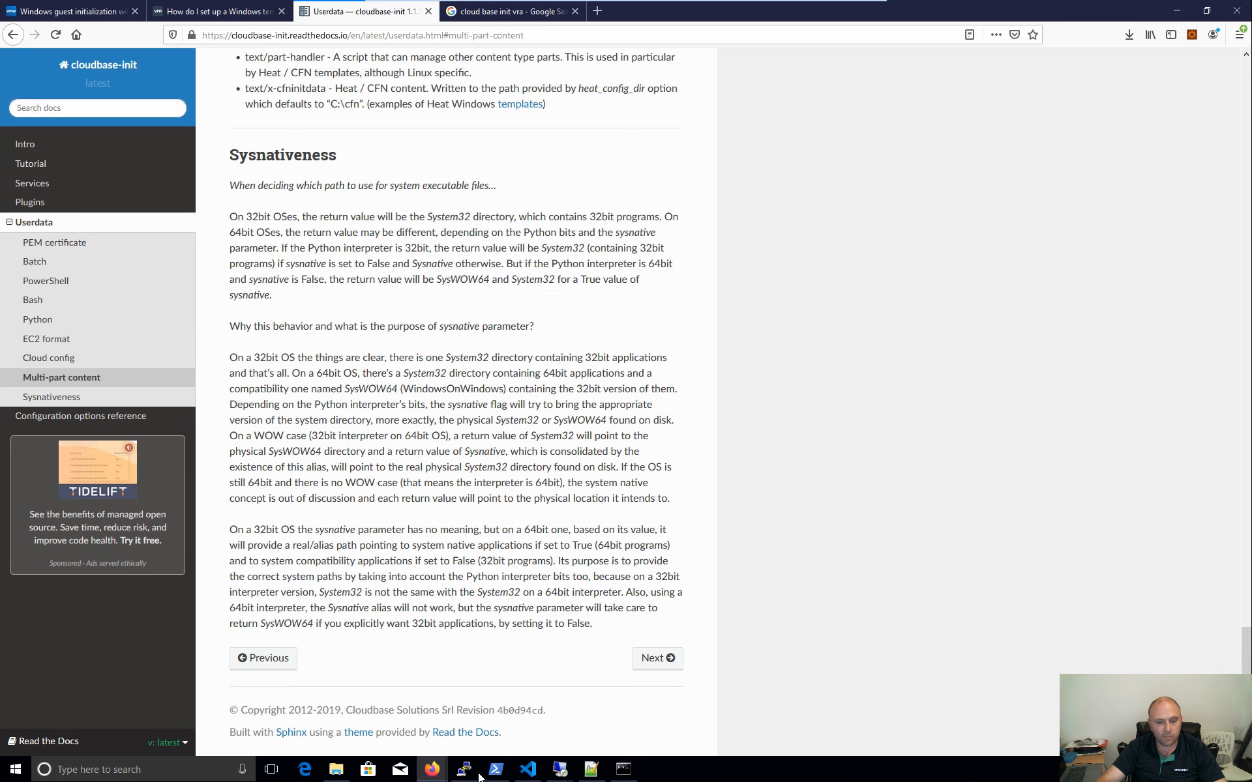
- Open the cloudbase-init log and highlight the User_data stdout showing SQL Server 2017 installed
mouse_move(421, 761)
left_click(361, 708)
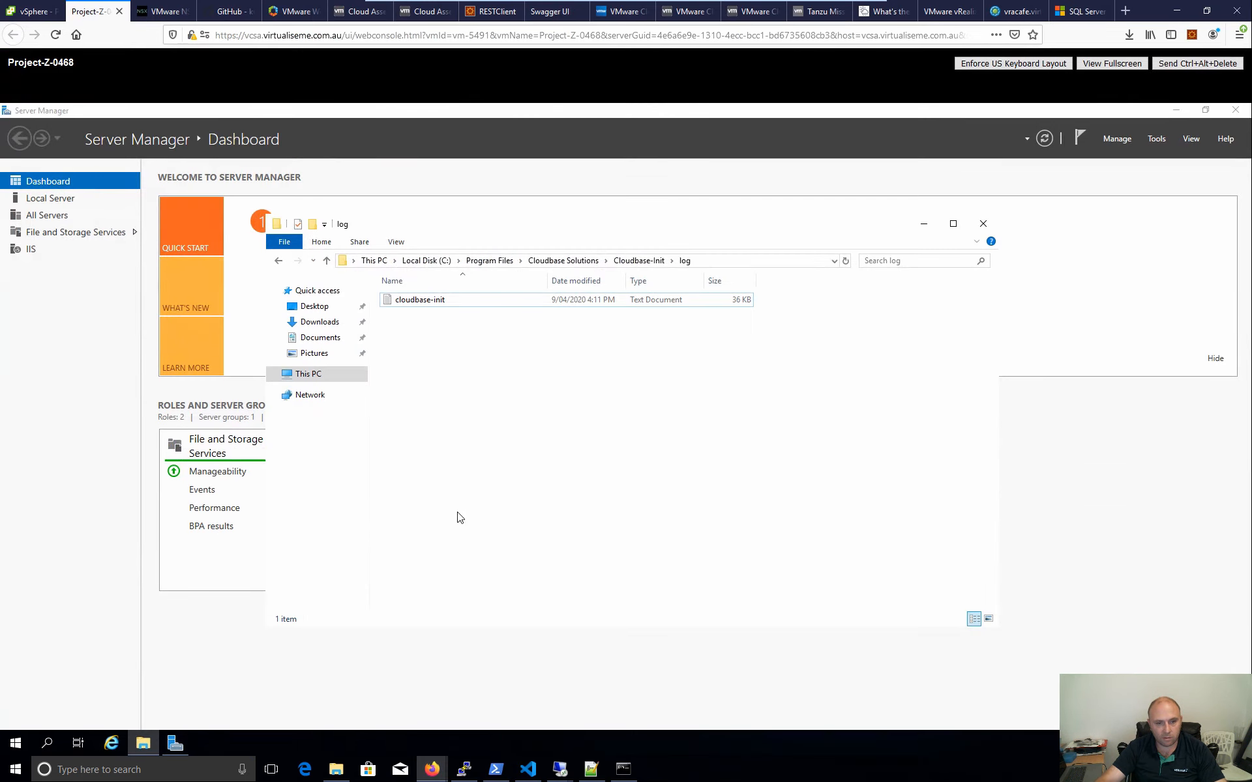
double_click(465, 301)
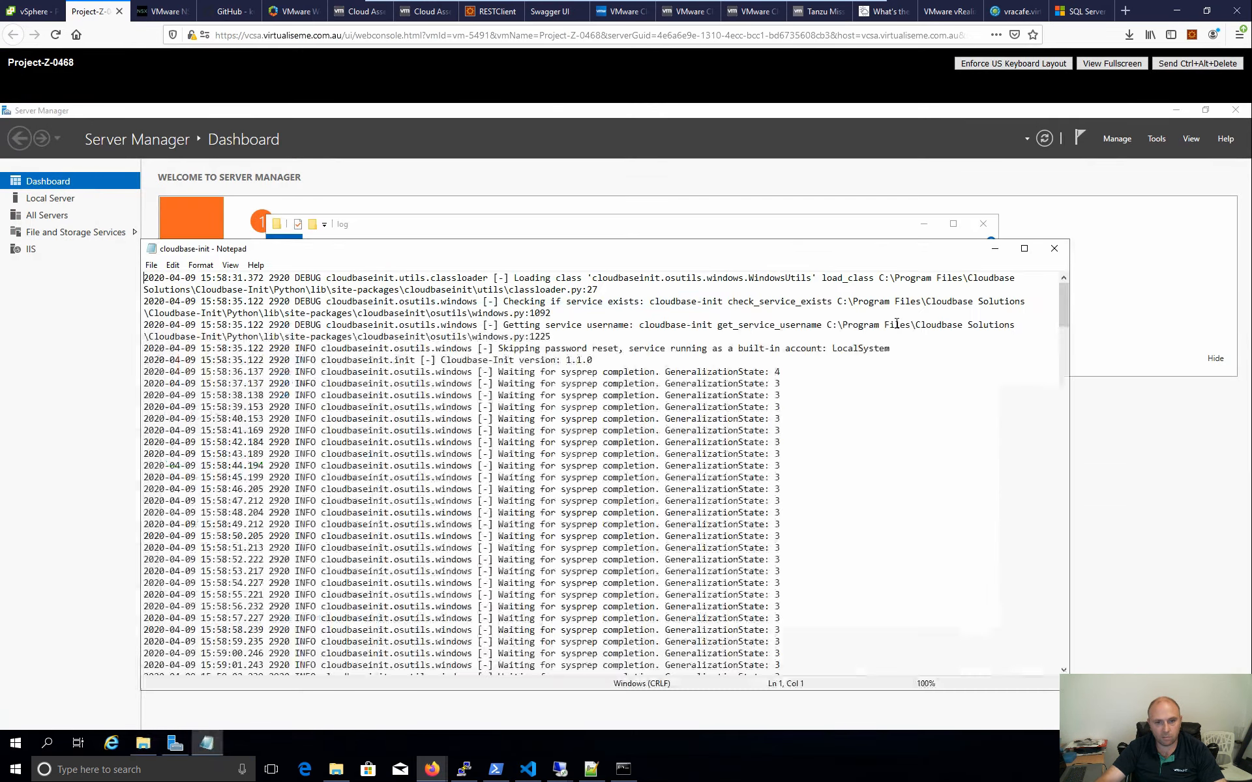
left_click_drag(1064, 305, 1059, 676)
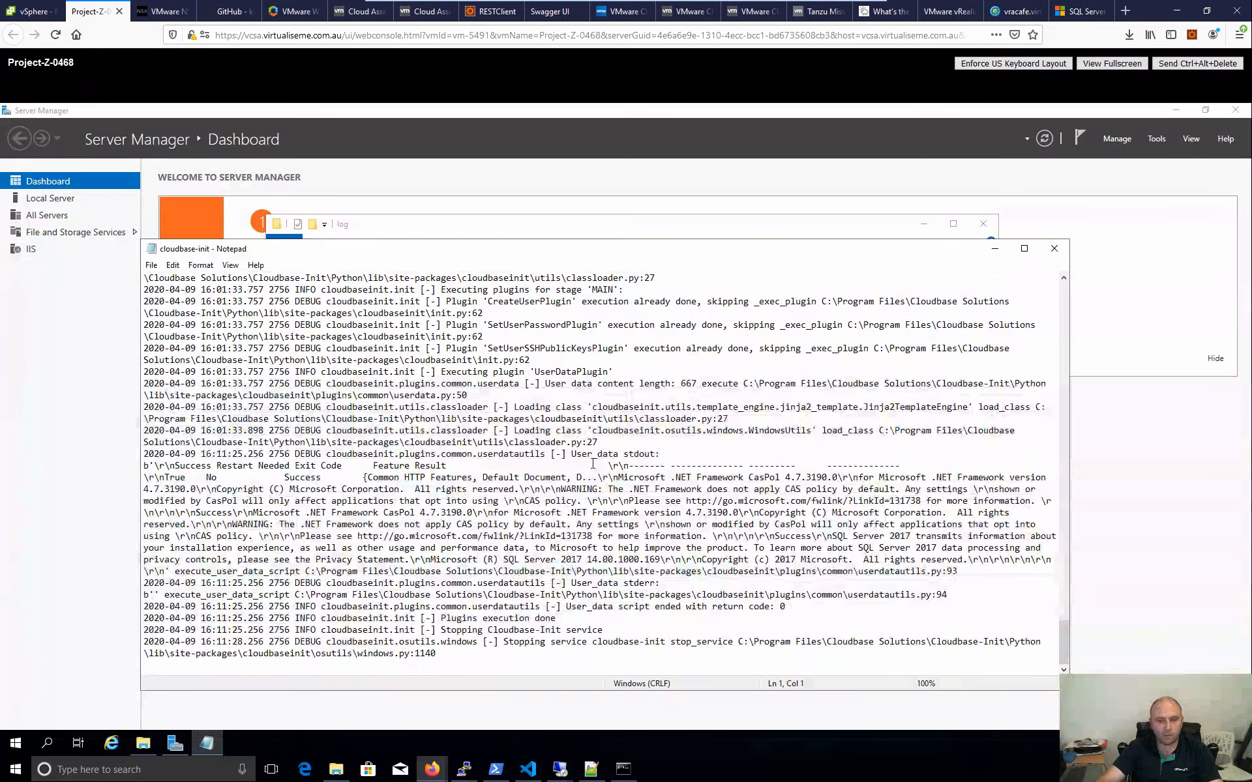
left_click_drag(654, 455, 577, 454)
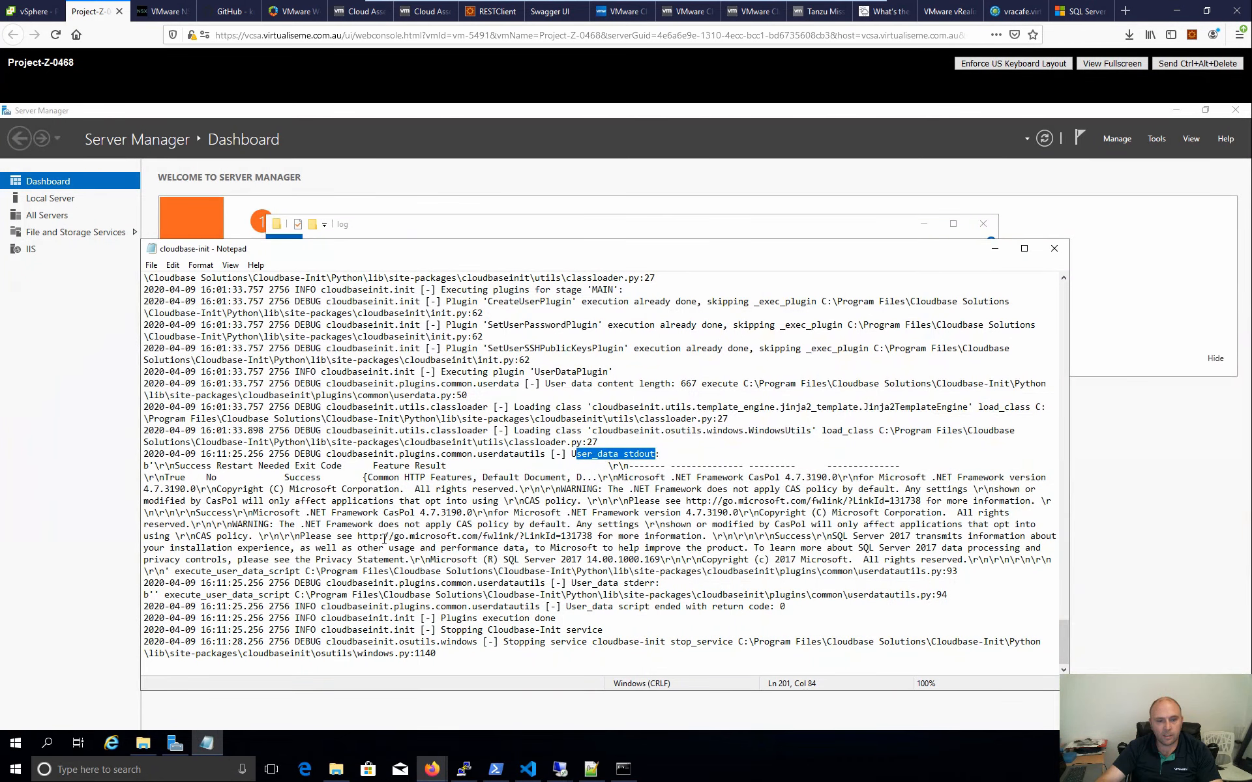
left_click_drag(465, 469, 373, 466)
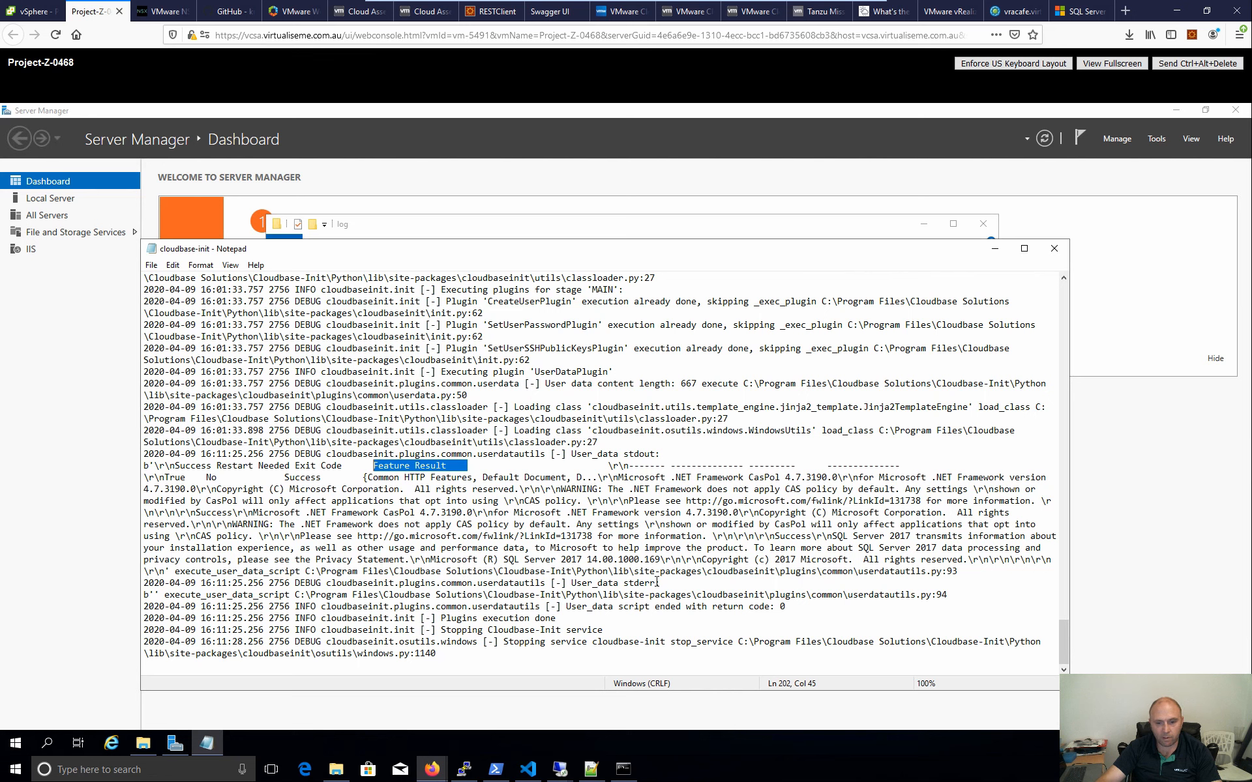
left_click(660, 583)
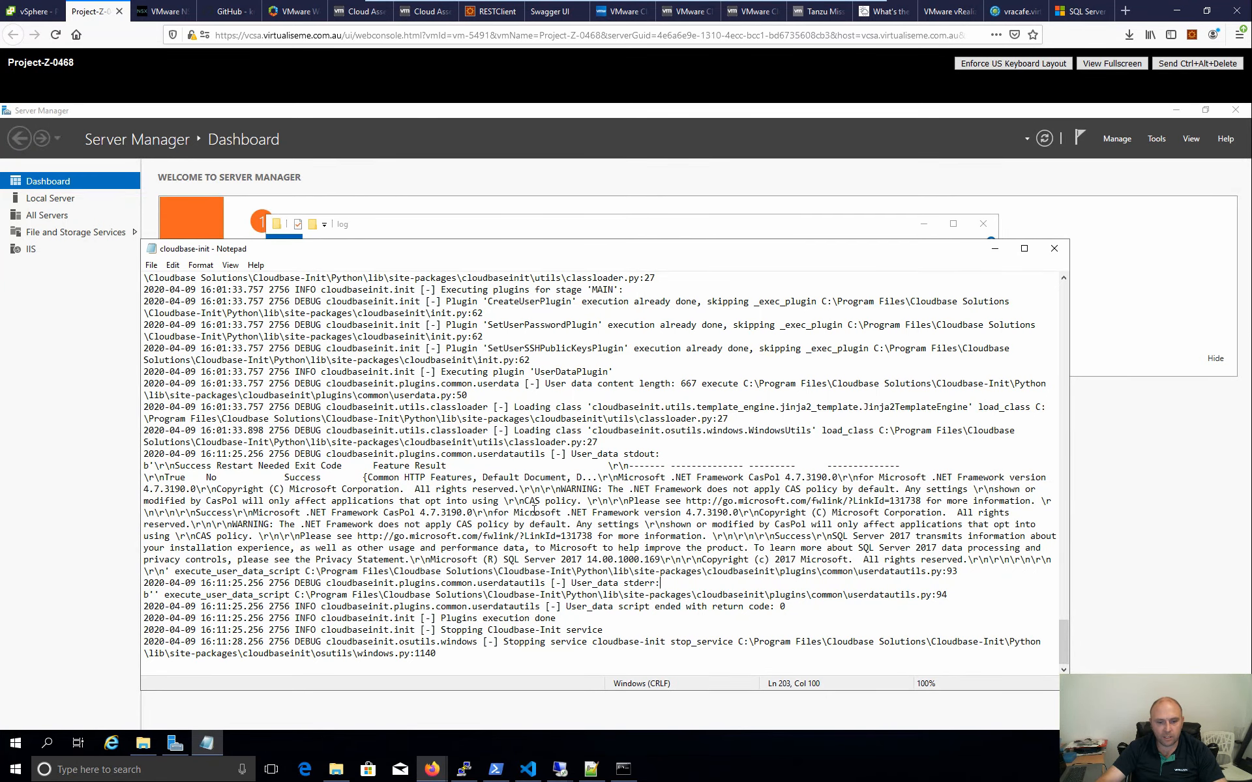
- Close the log, then check in Windows Defender Firewall that the firewall is off
left_click(1053, 249)
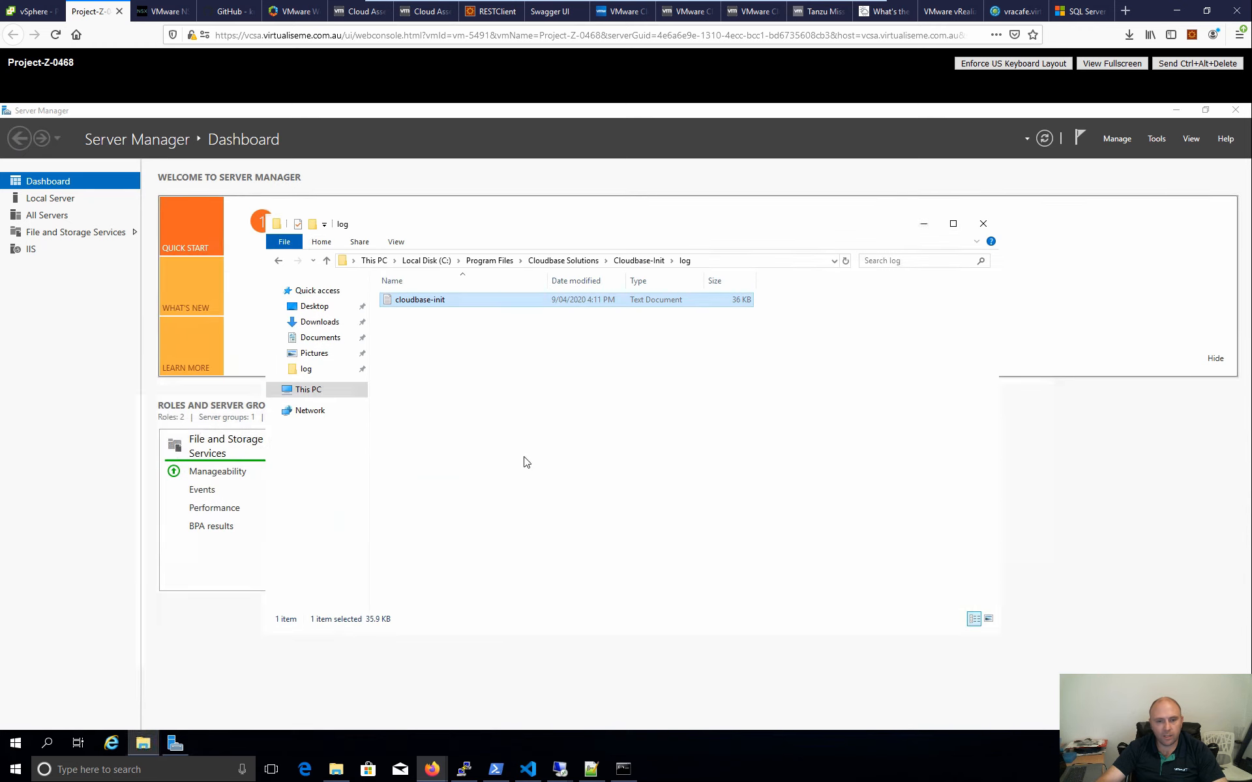
left_click(375, 261)
left_click(705, 521)
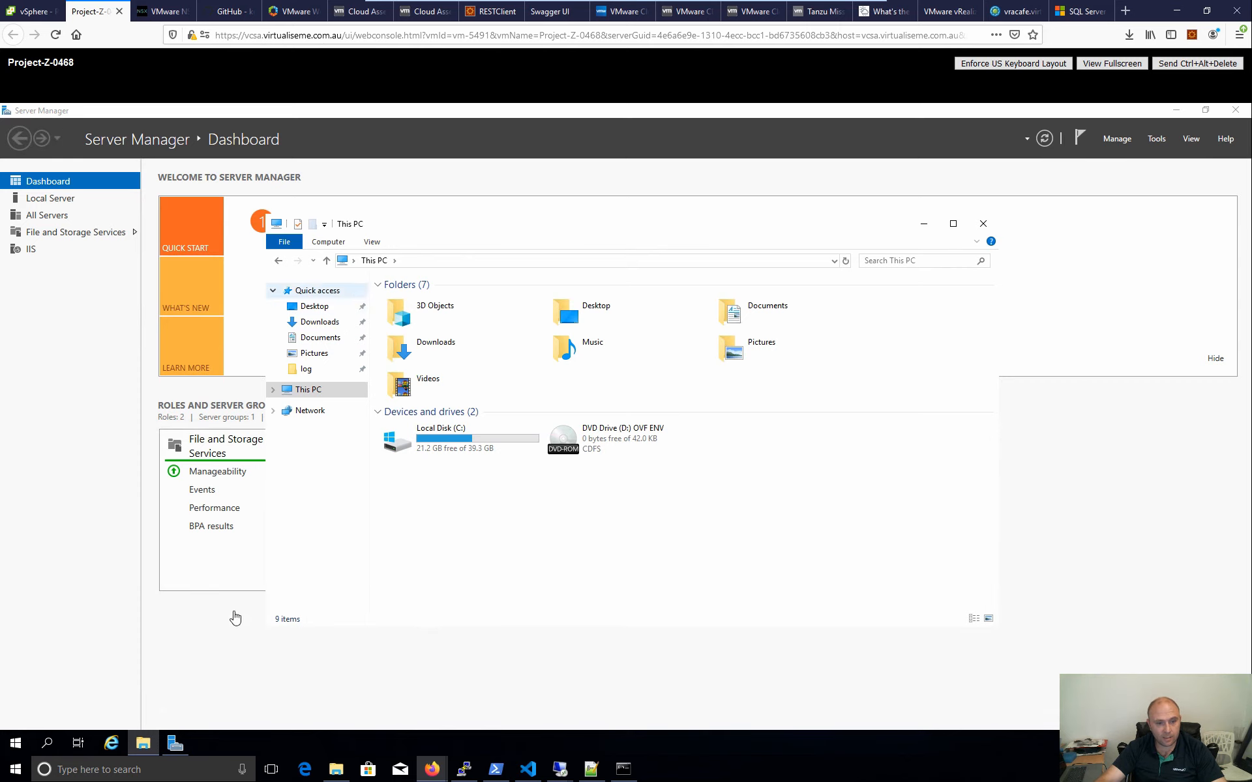
left_click(14, 745)
left_click(48, 744)
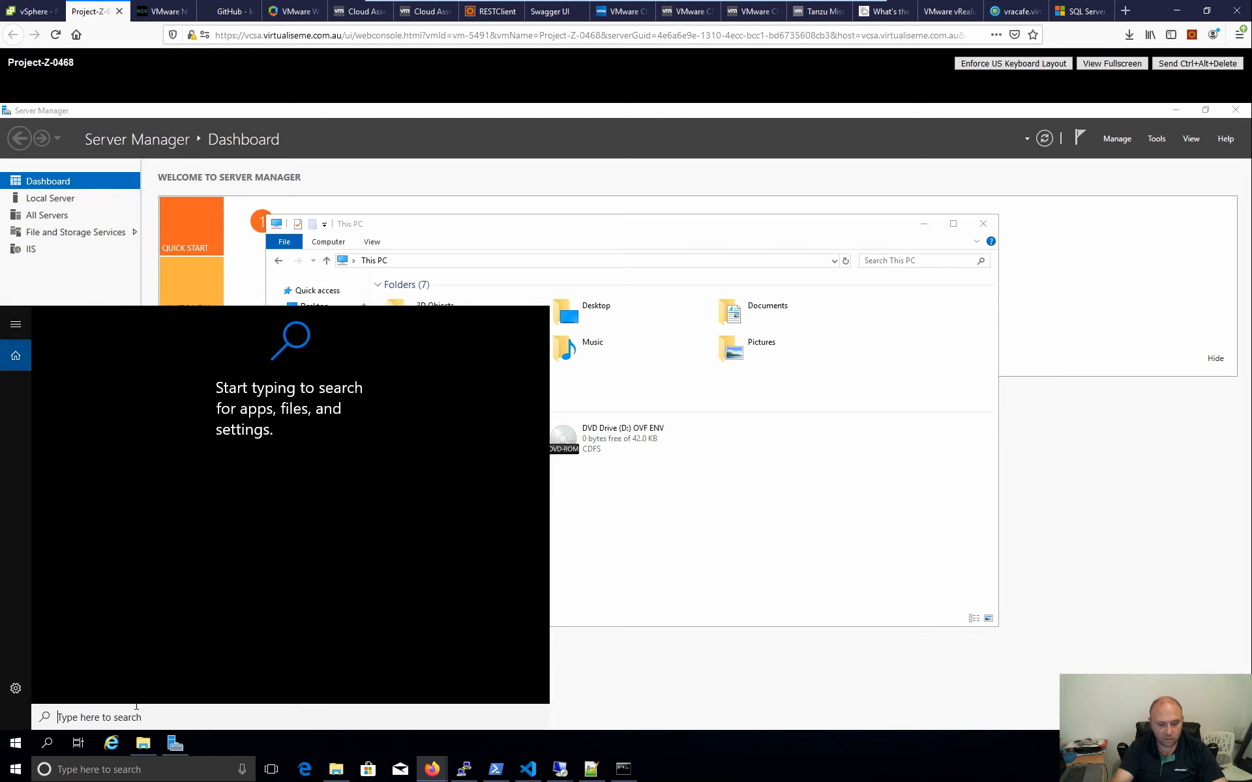
type("firewall")
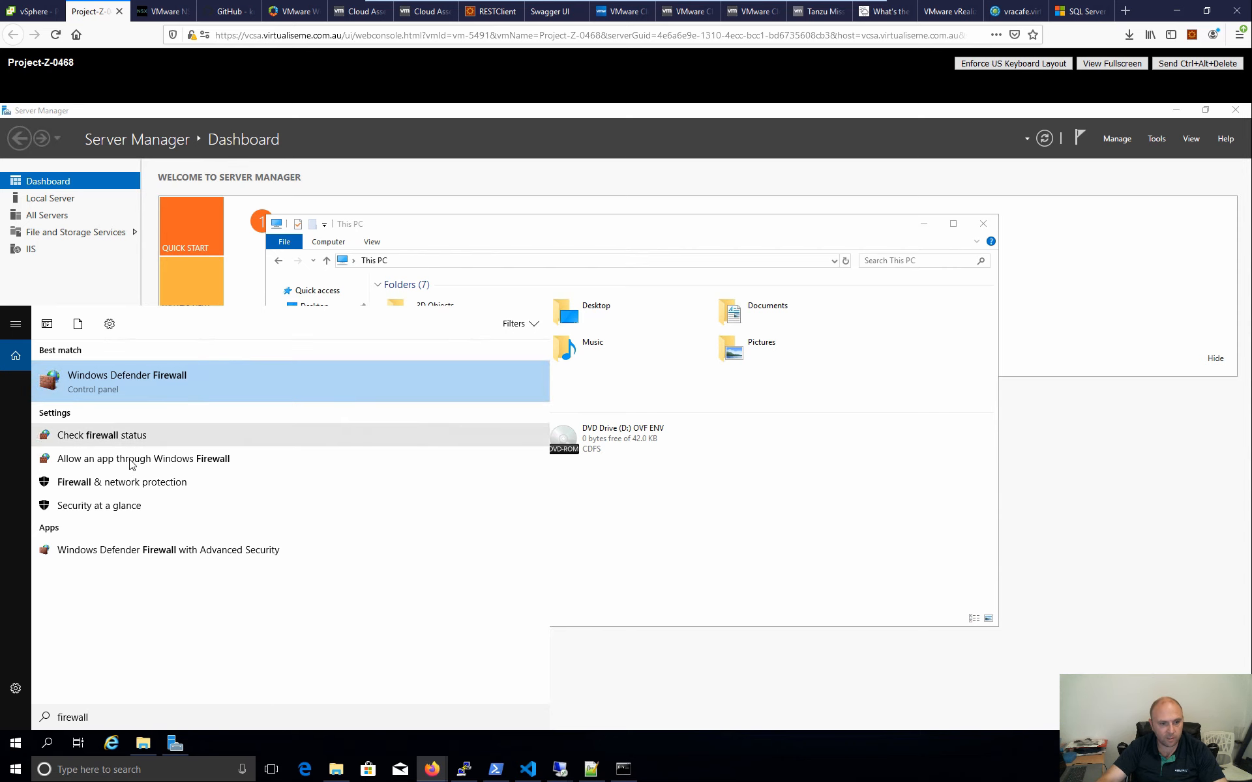
left_click(129, 379)
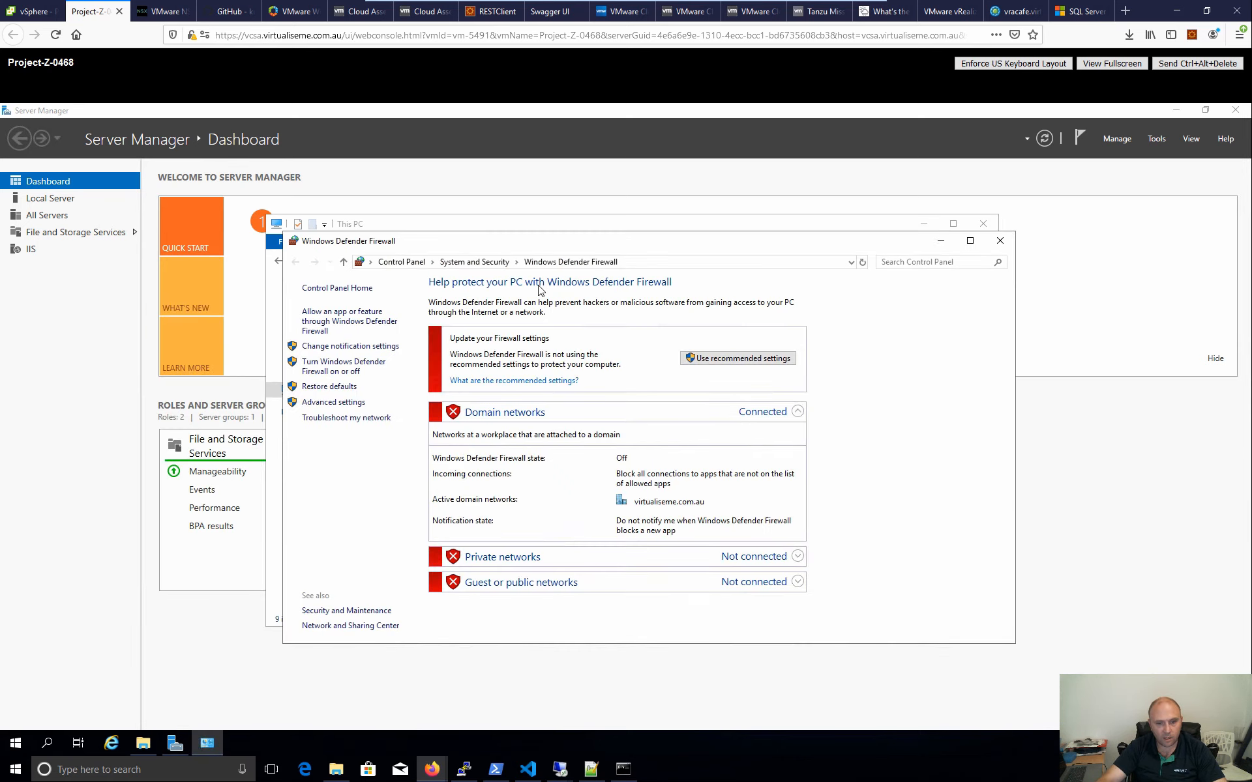
left_click(1000, 240)
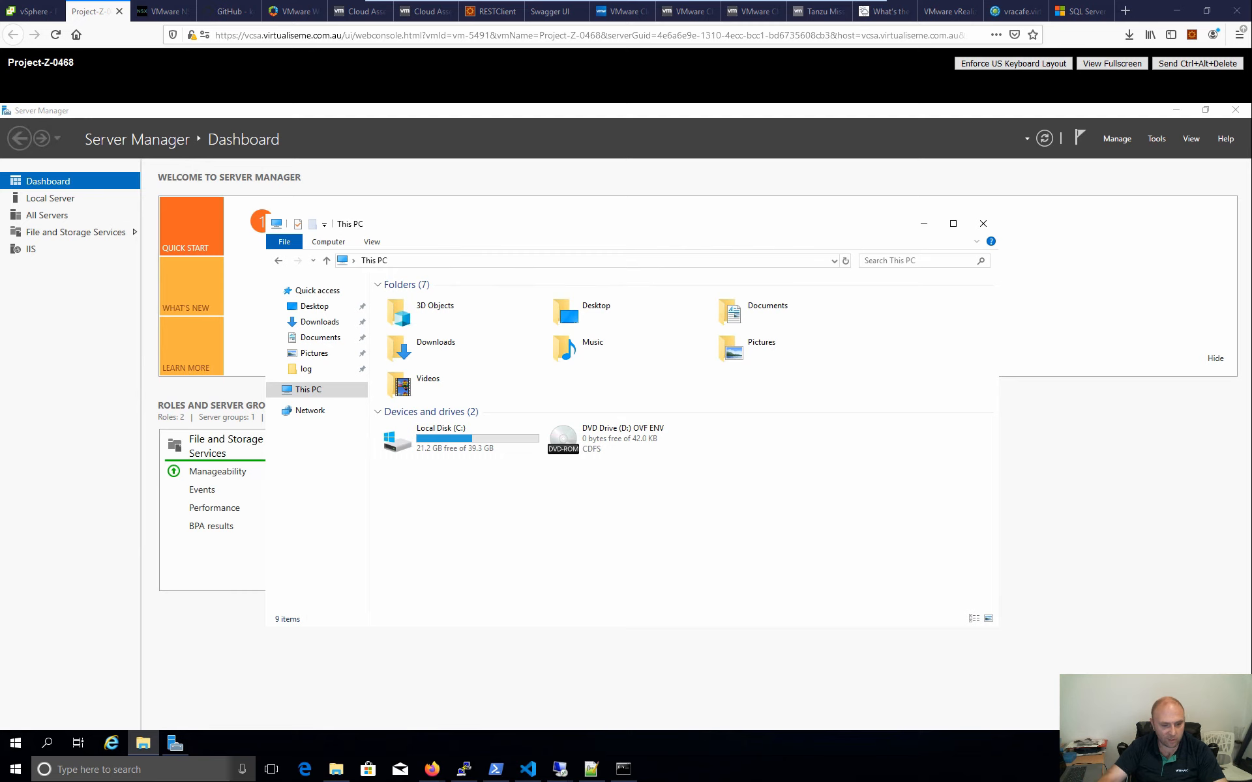
- Launch SQL Server Management Studio 18 via a 'sql' search and minimize the file browser
left_click(133, 770)
type("sql")
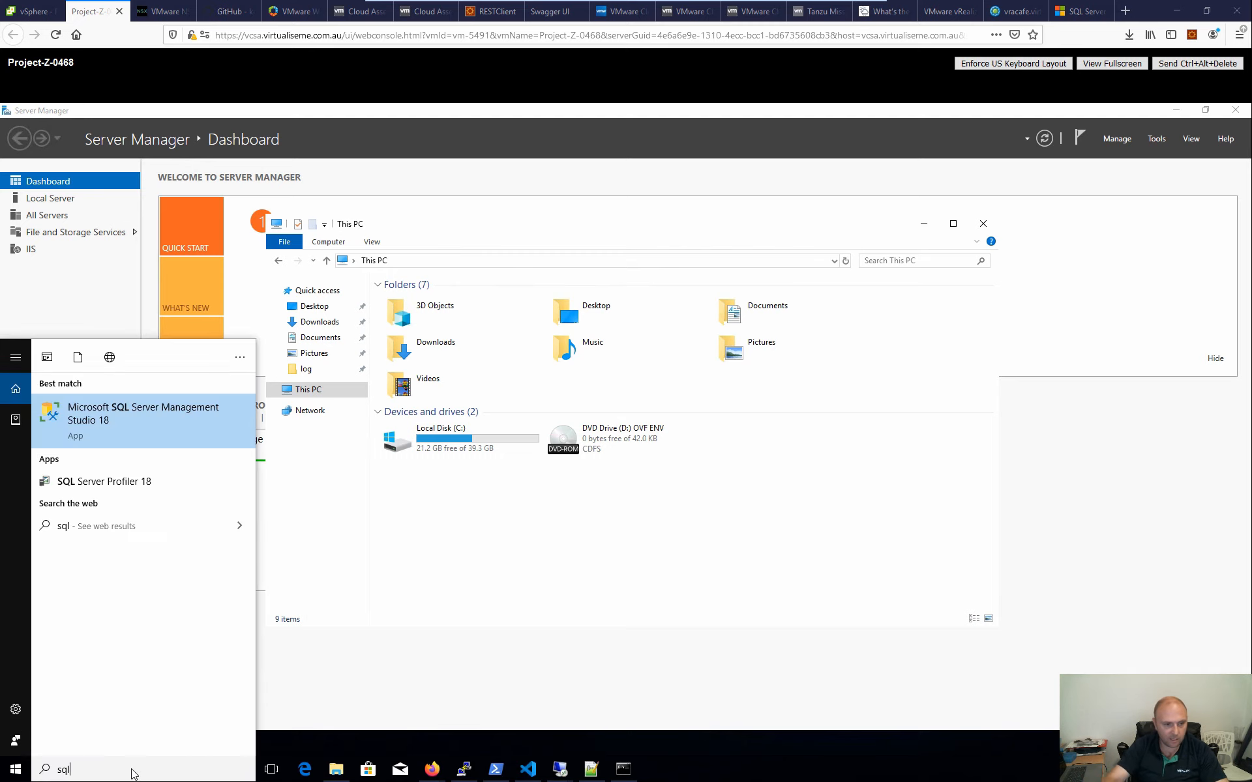
left_click(218, 403)
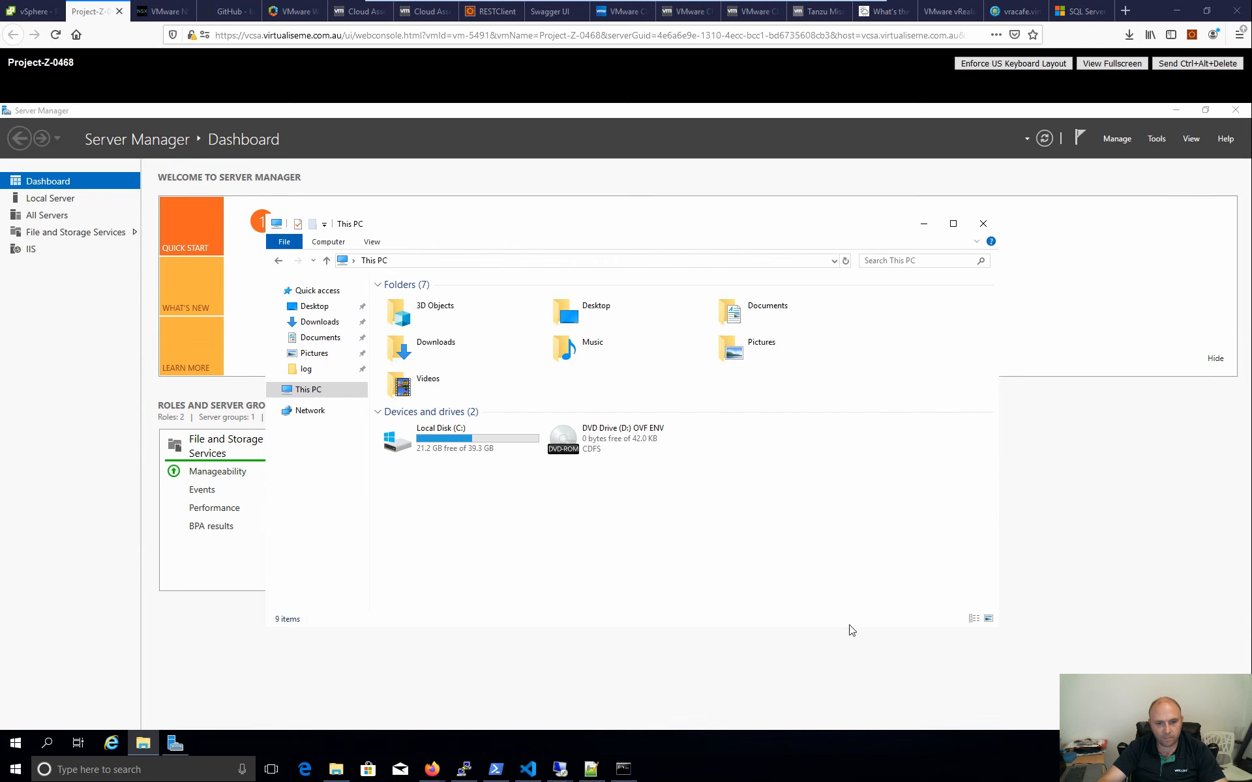
left_click(924, 223)
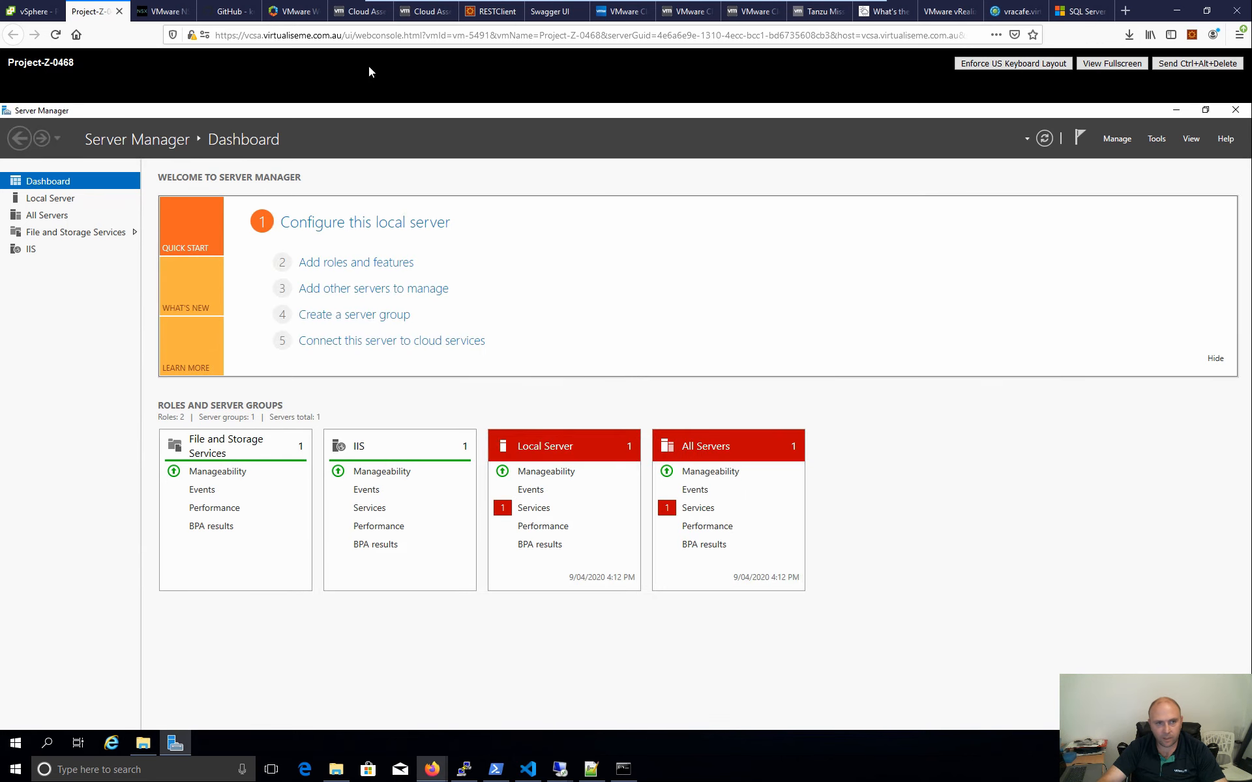
- Copy the VM's IP 10.200.13.199 from vSphere Client into SSMS Server name and connect
left_click(29, 11)
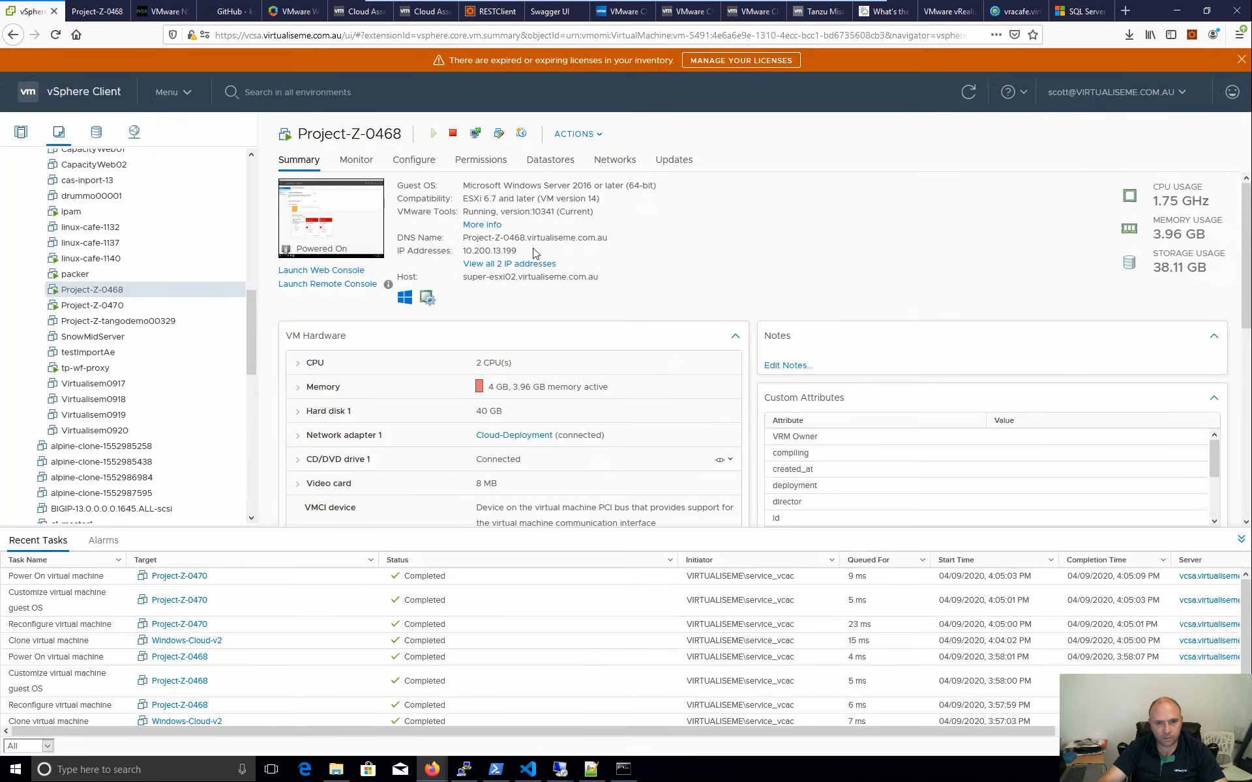
left_click_drag(534, 251, 466, 251)
key("ctrl+c")
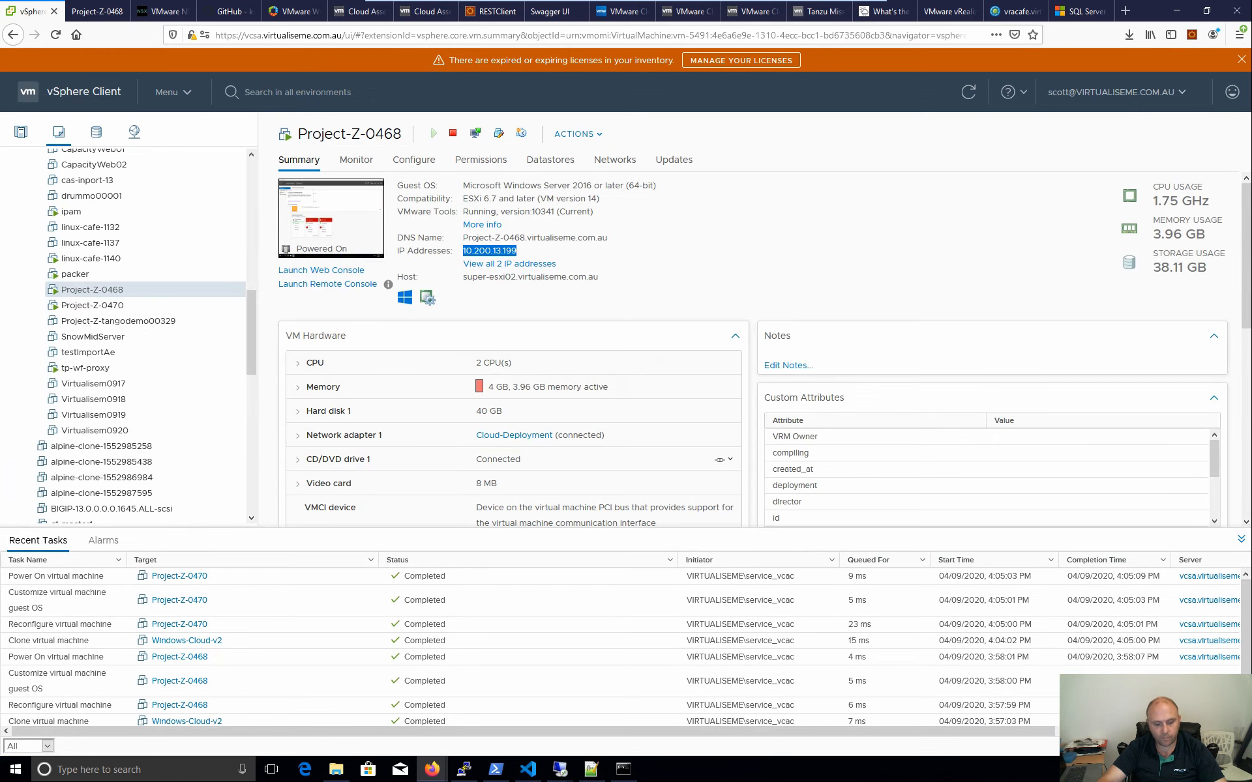
mouse_move(592, 776)
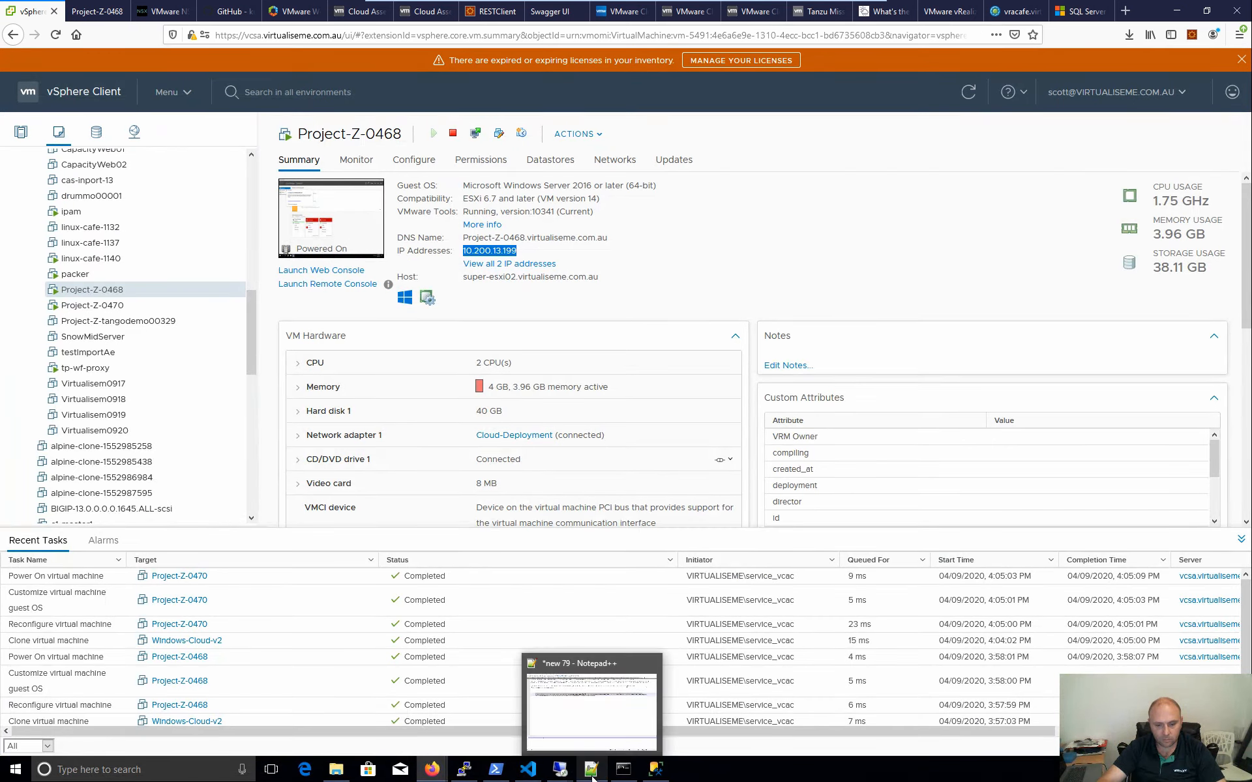
left_click(655, 769)
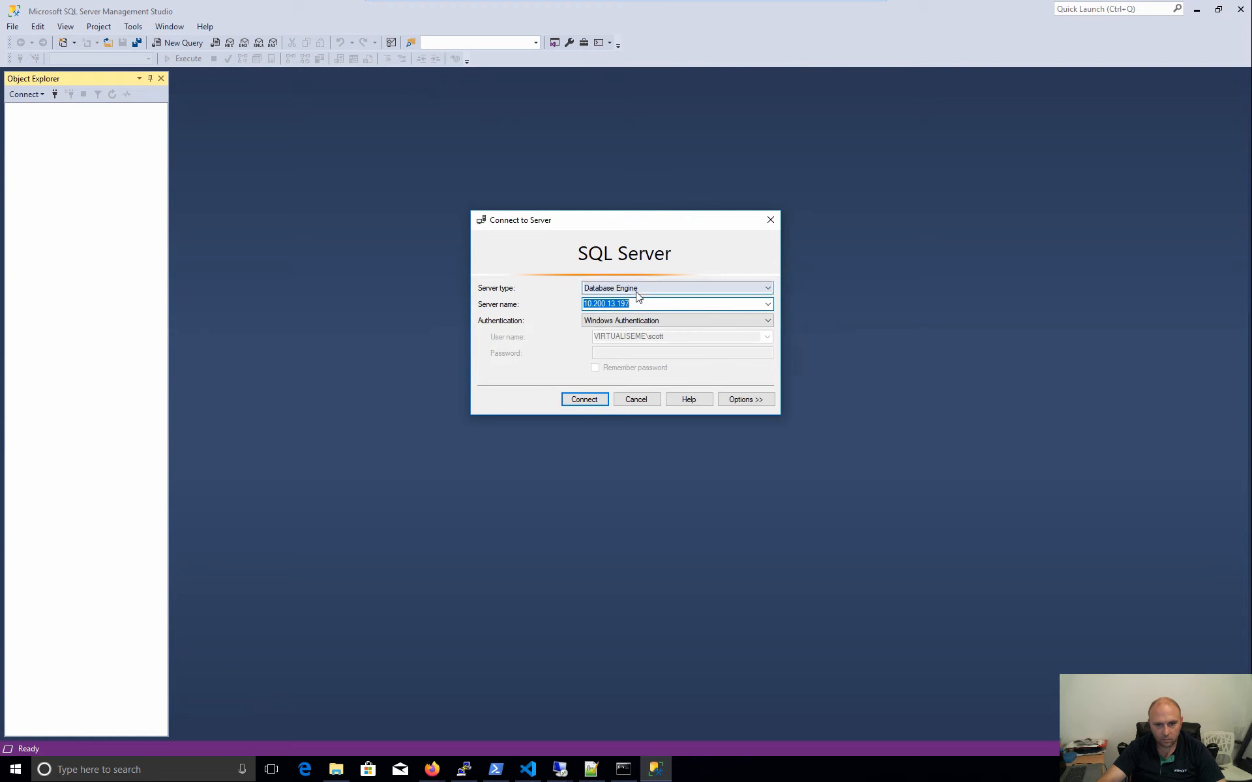
key("ctrl+v")
left_click(582, 399)
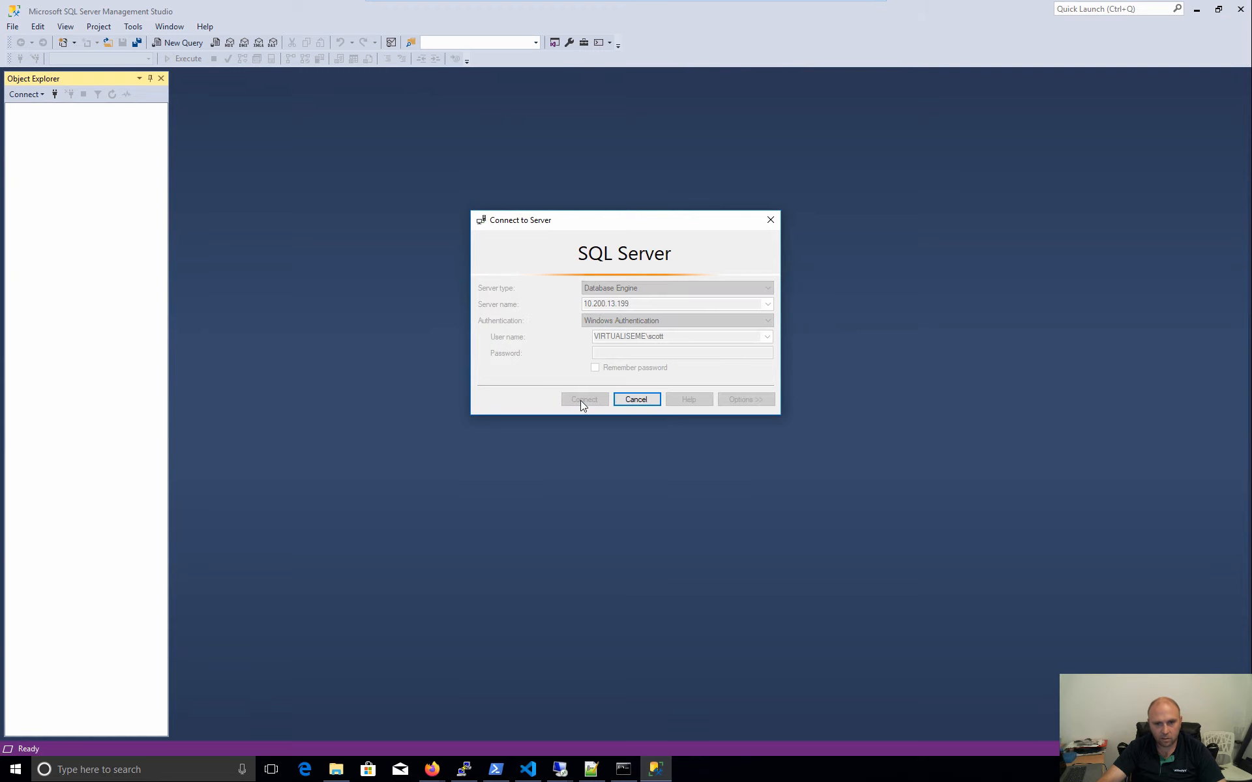
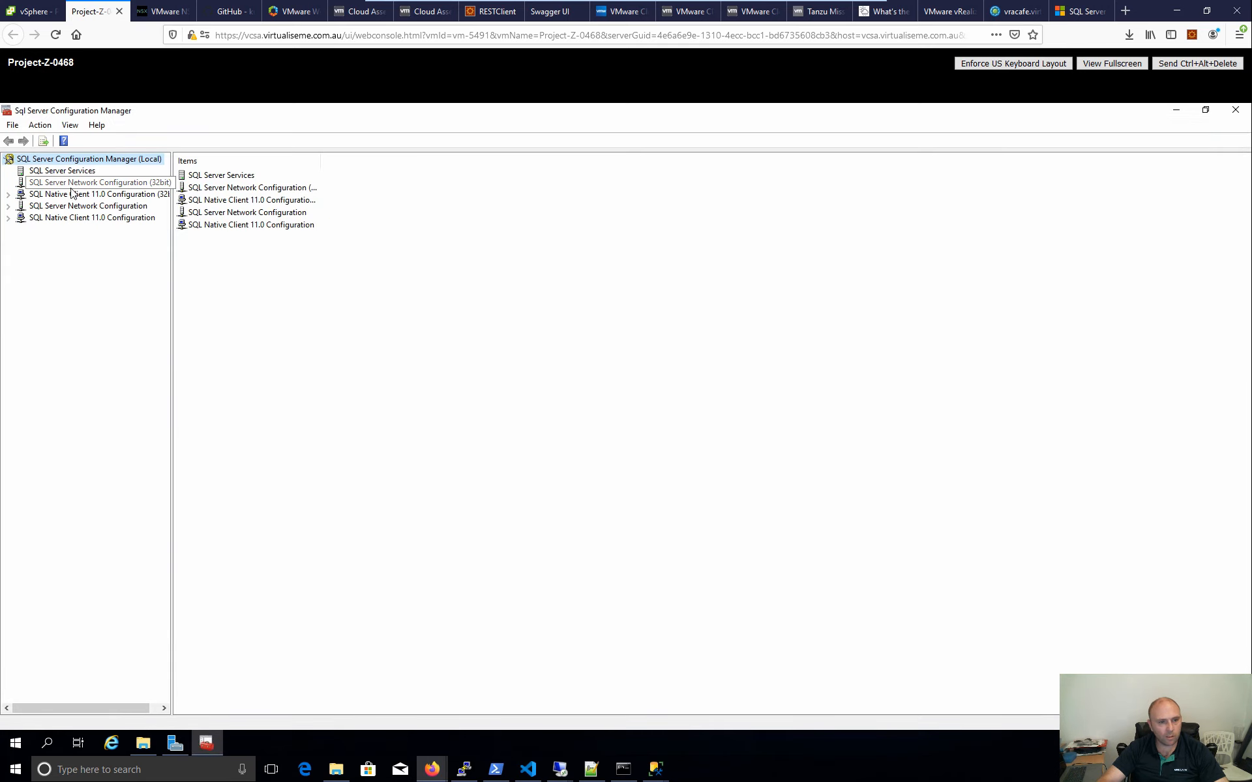
- Review the MSSQLSERVER protocols, then go back to the vSphere VM summary
left_click(7, 206)
left_click(85, 219)
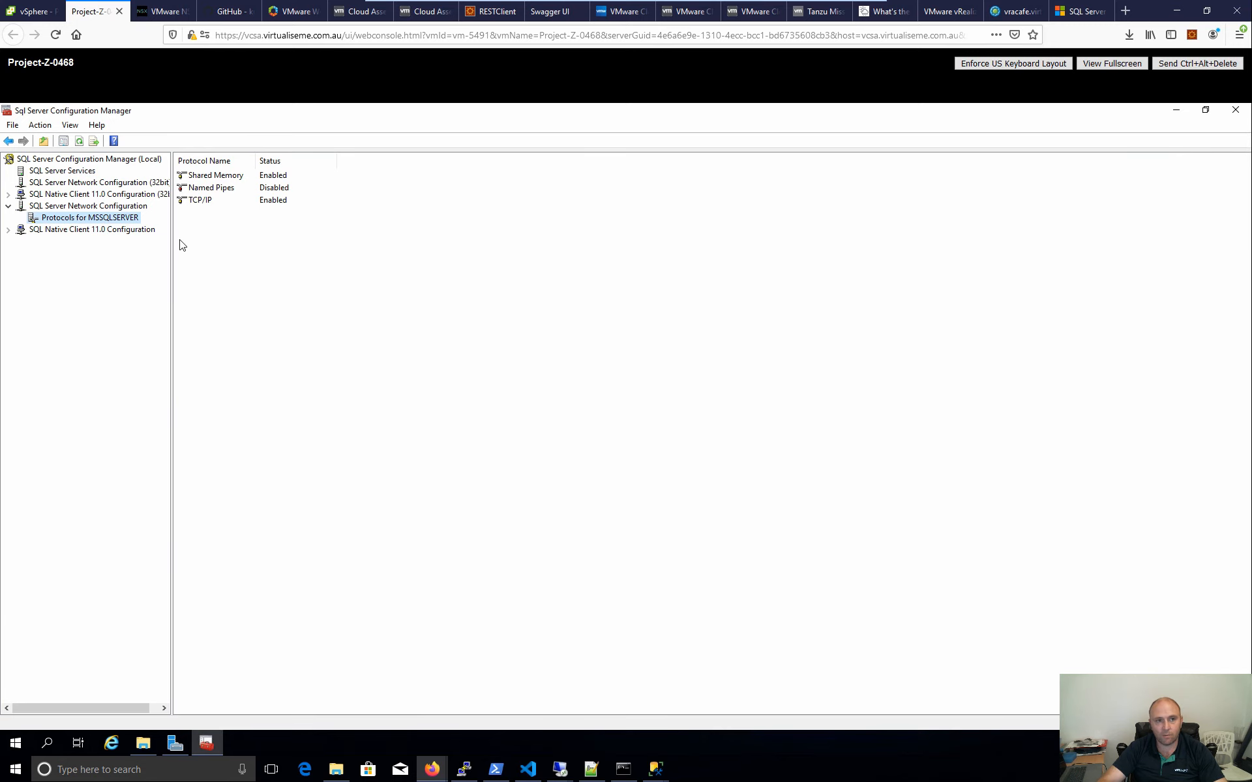
left_click(36, 11)
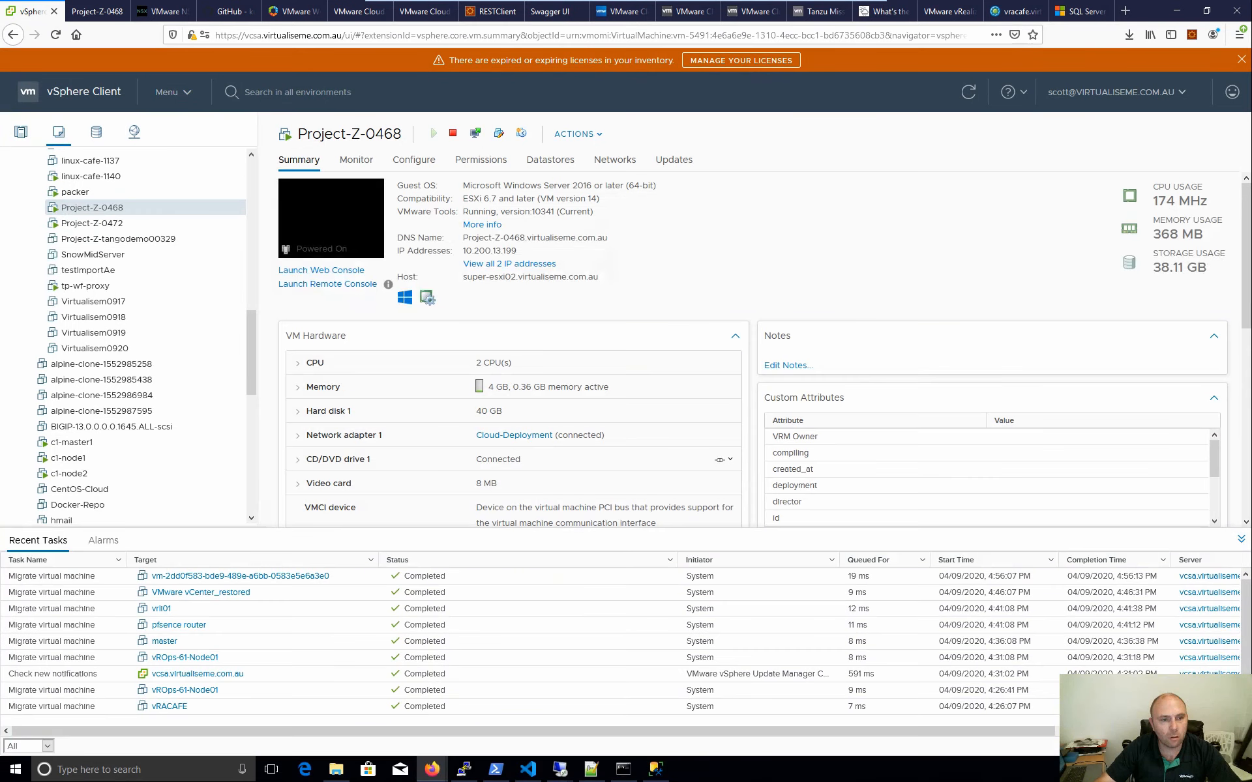
- Open Project-Z-0472's web console and sign in as Administrator to reach Server Manager
left_click(95, 225)
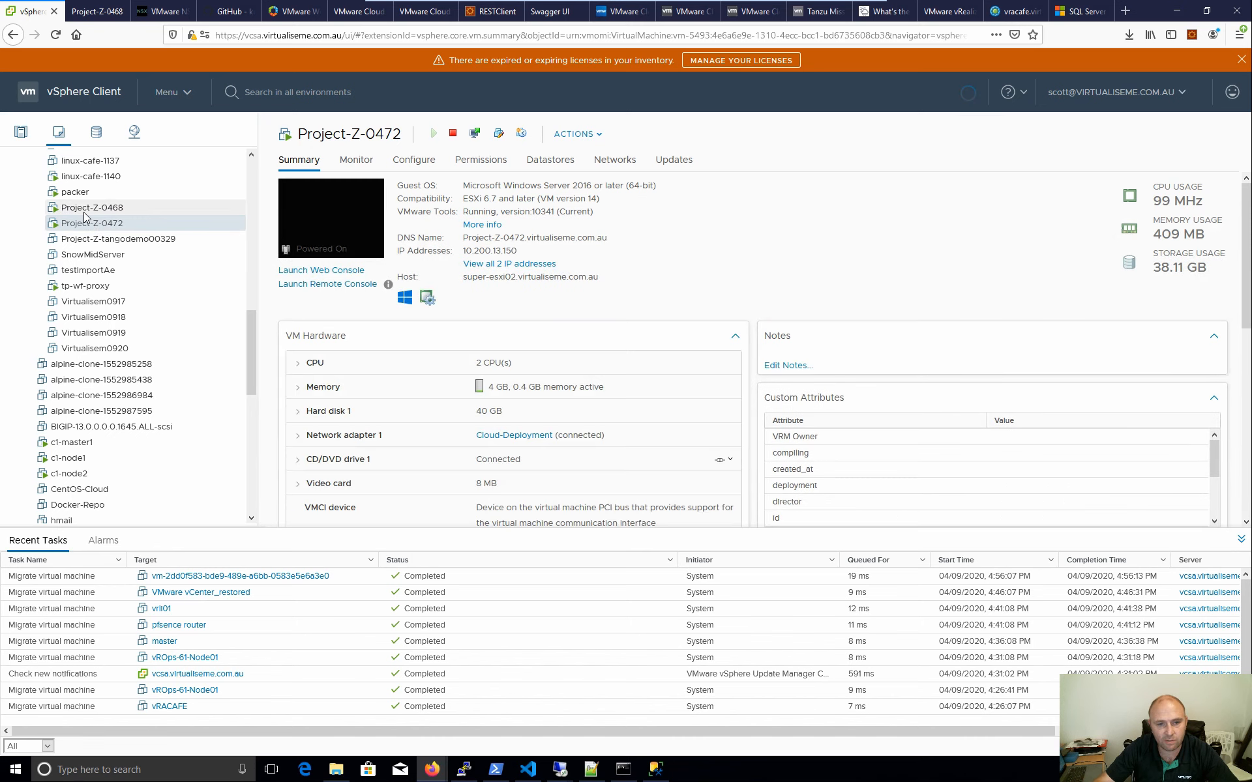
left_click(378, 236)
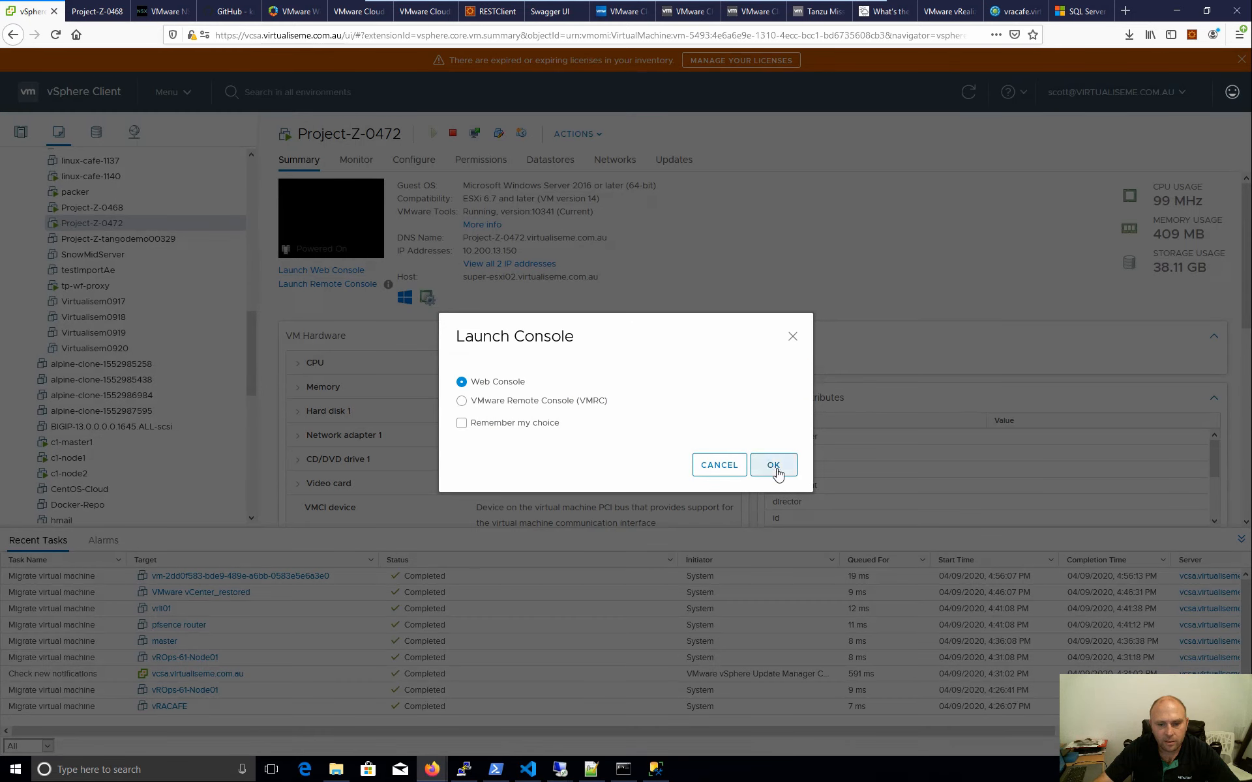
left_click(773, 465)
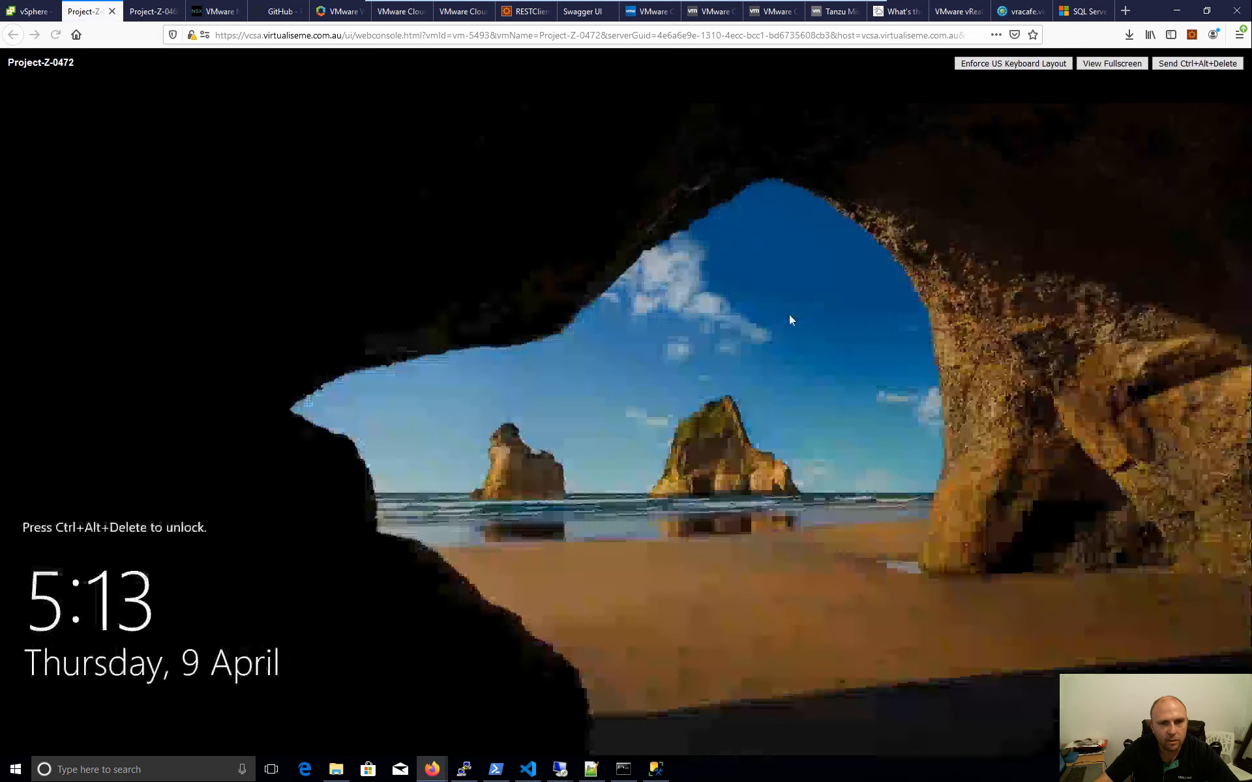
left_click(1187, 64)
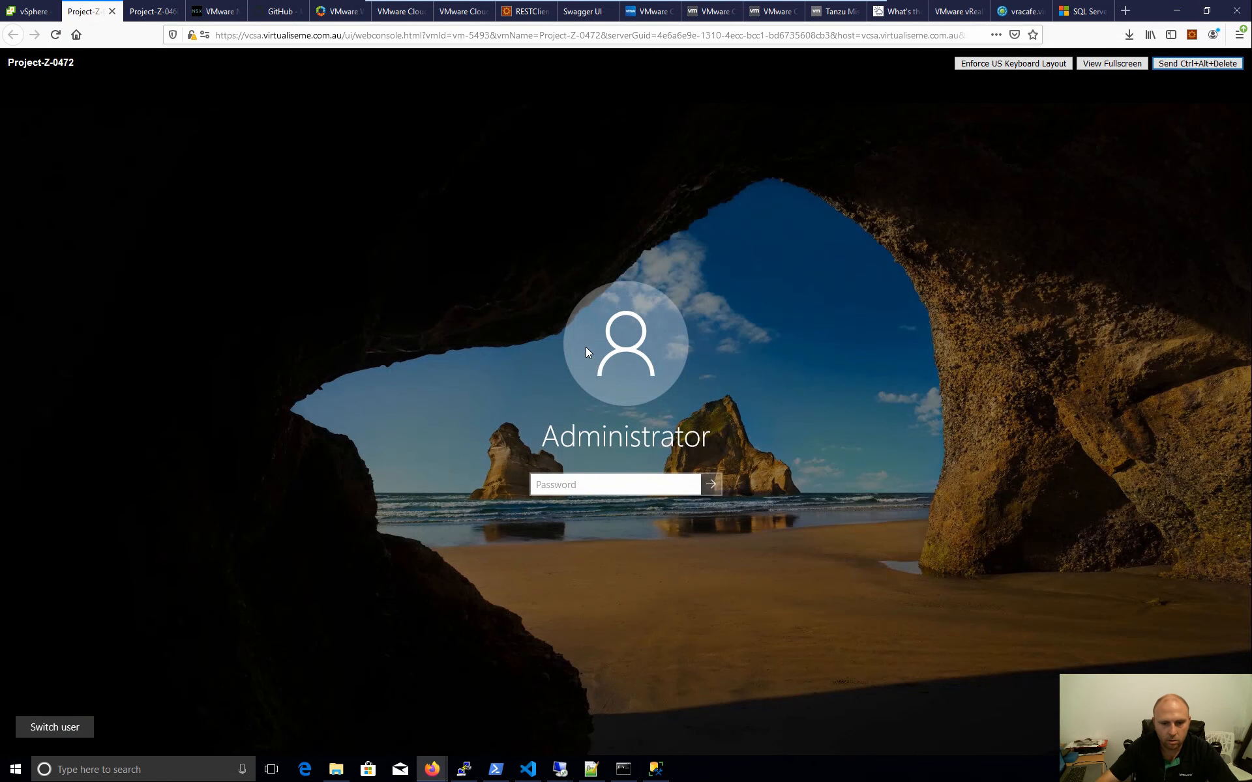
left_click(587, 480)
type("•")
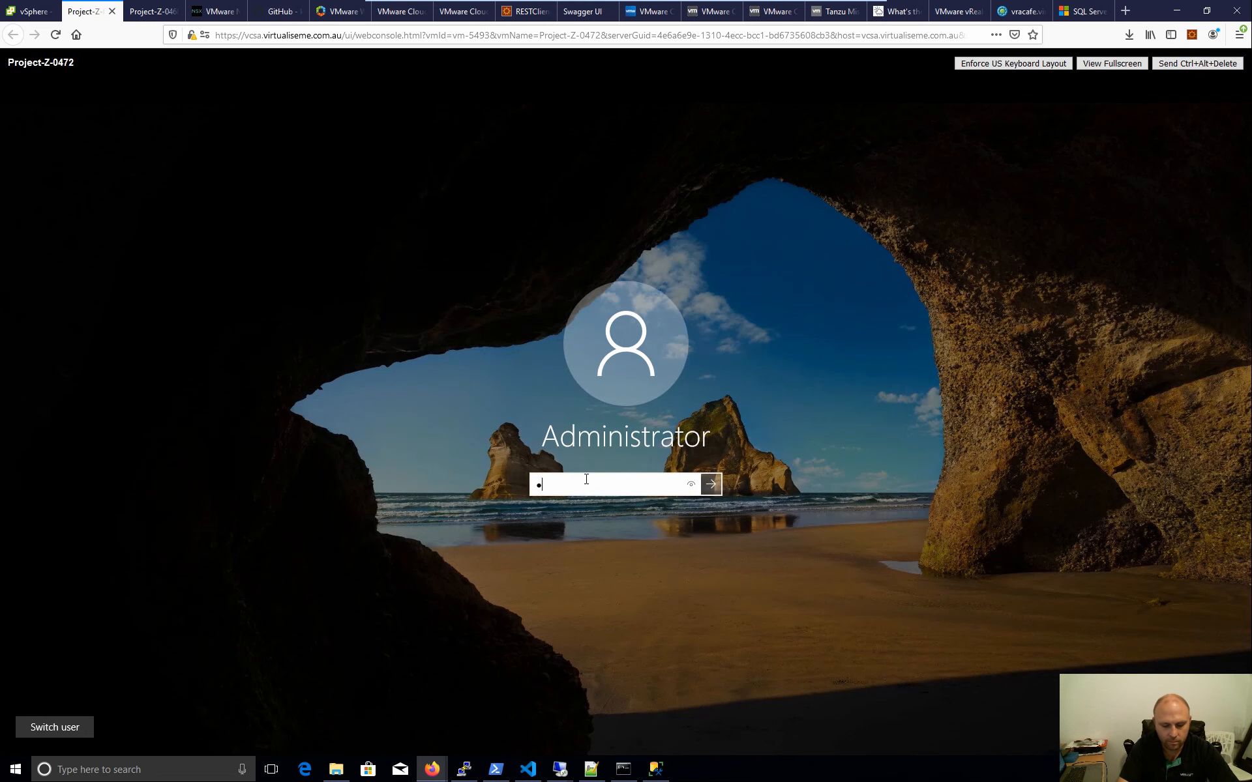
type("•••••••••")
key("Return")
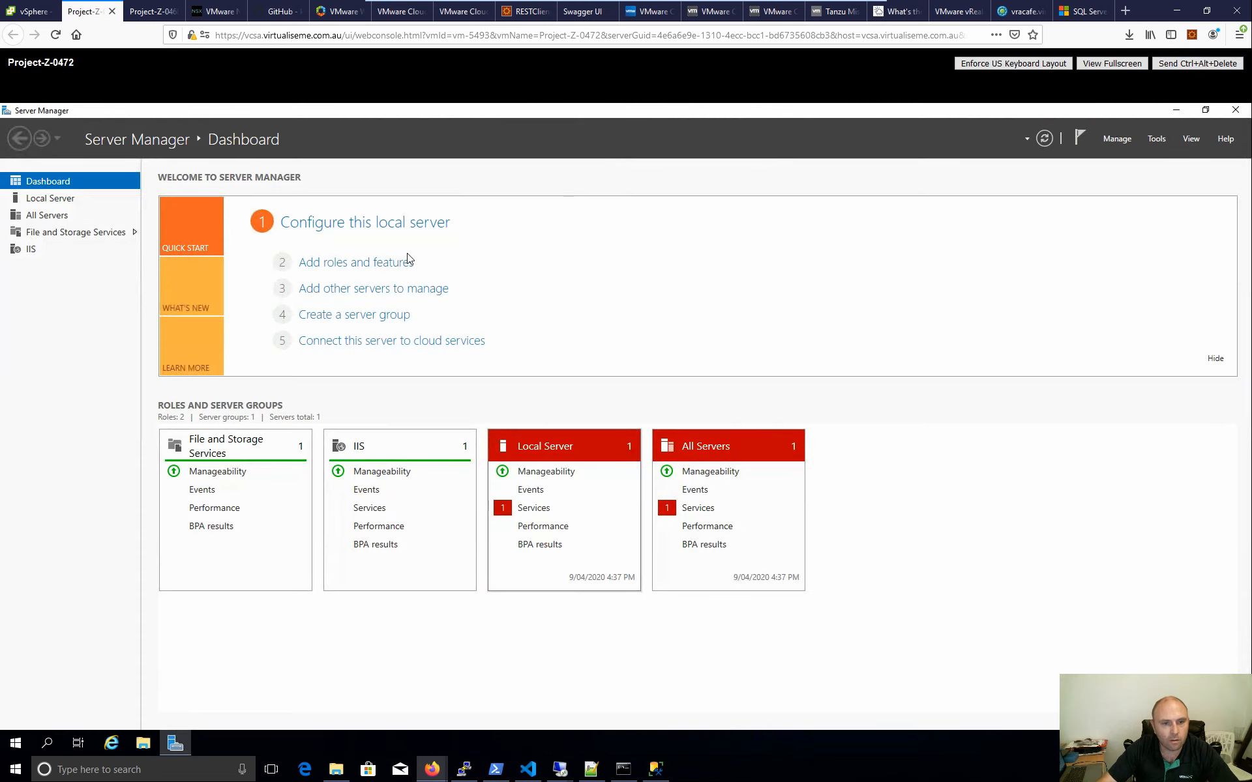
- Switch through the browser tabs to the vRealize Automation portal
left_click(29, 11)
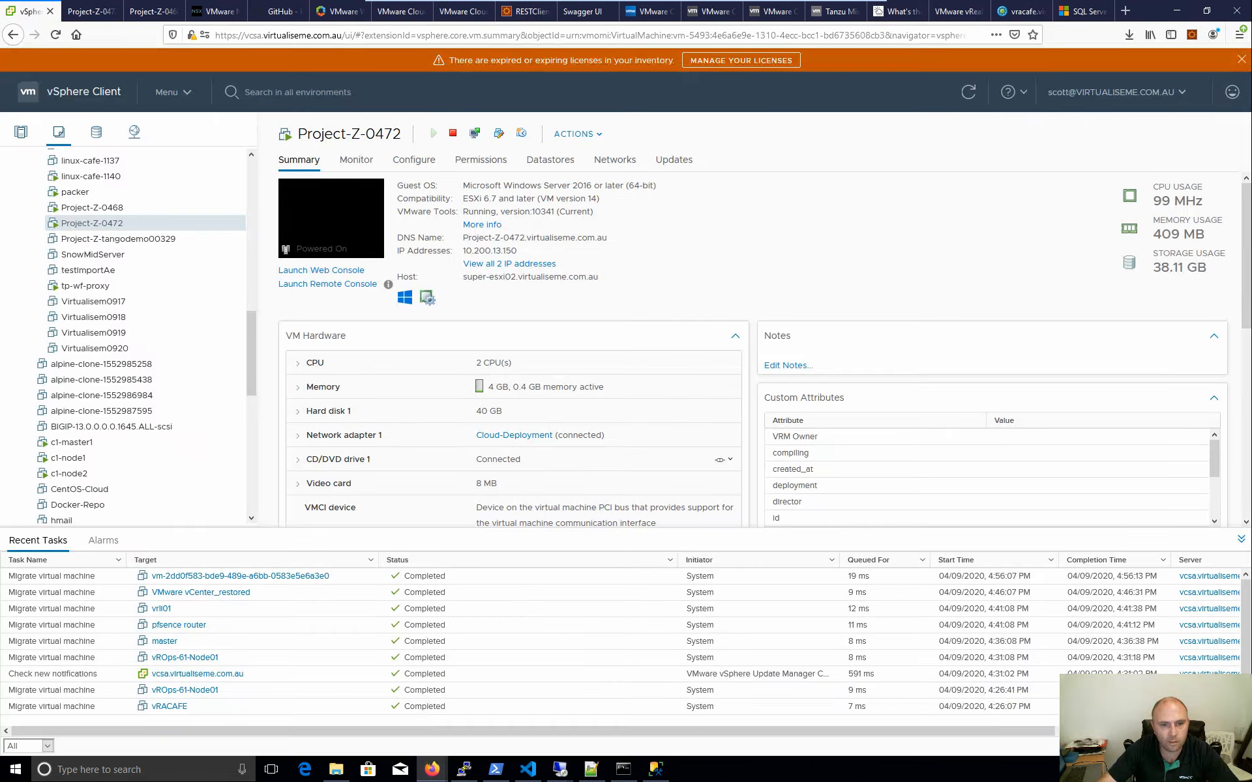
left_click(91, 11)
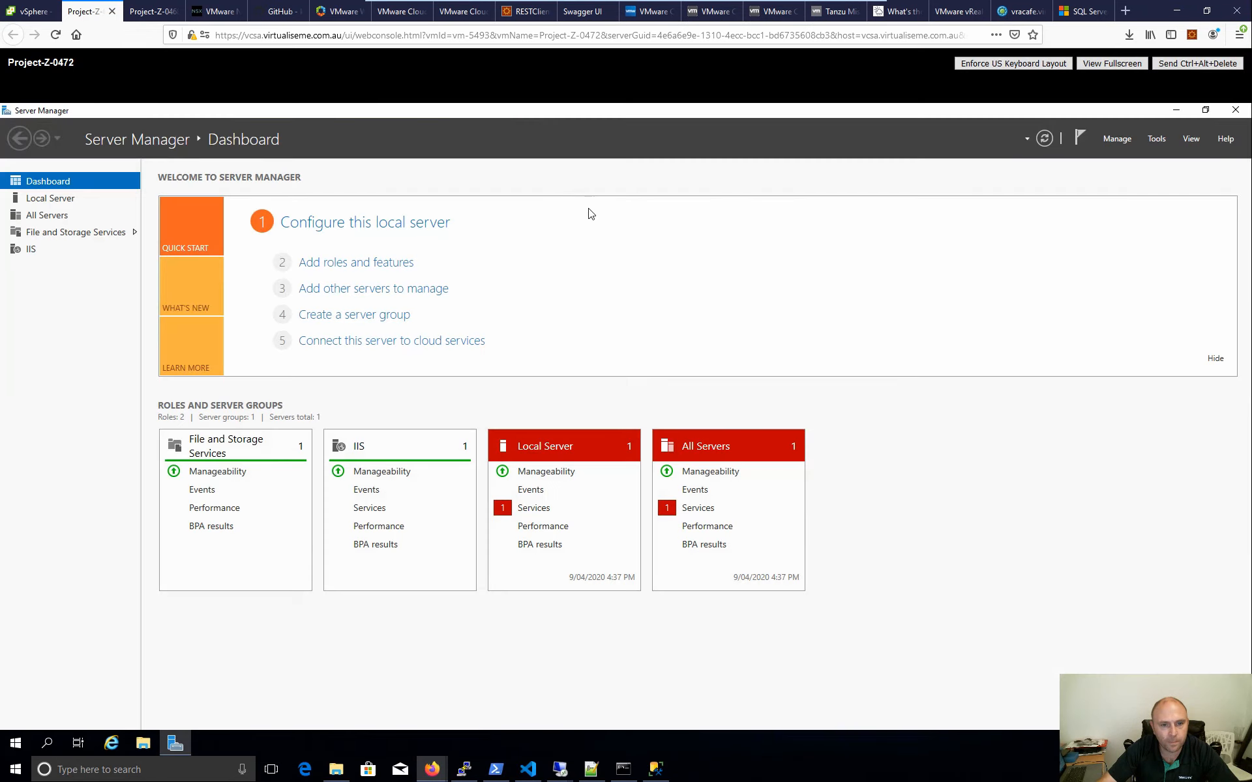
left_click(407, 11)
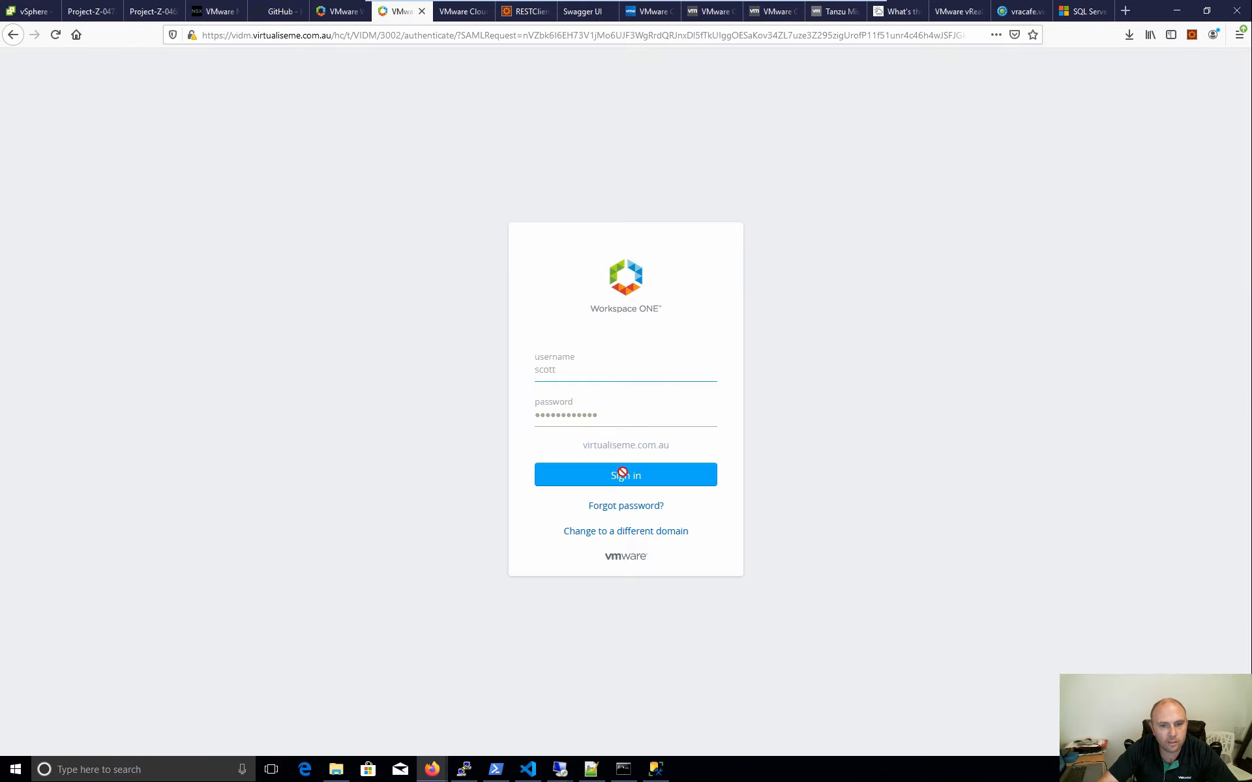
- Open Cloud Assembly and confirm CloudBase-Init v2 shows Create Successful at 10.200.13.150
left_click(623, 474)
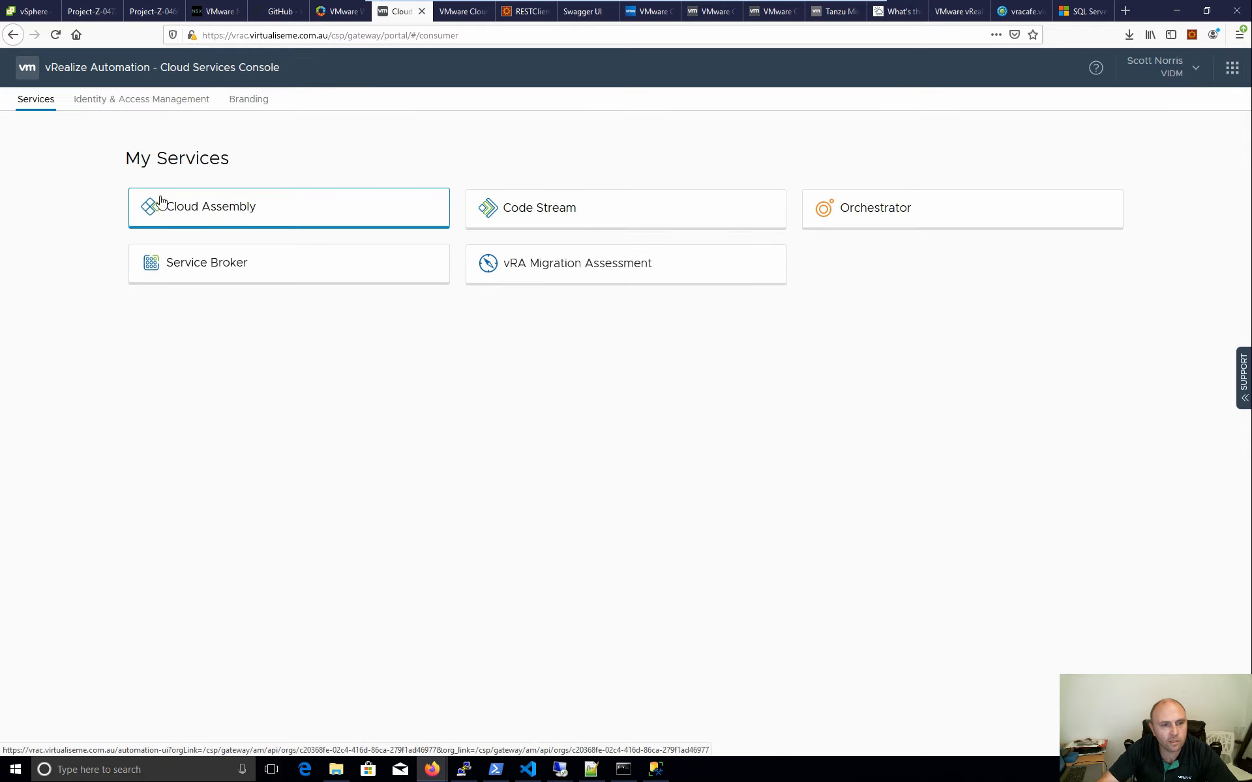
left_click(412, 221)
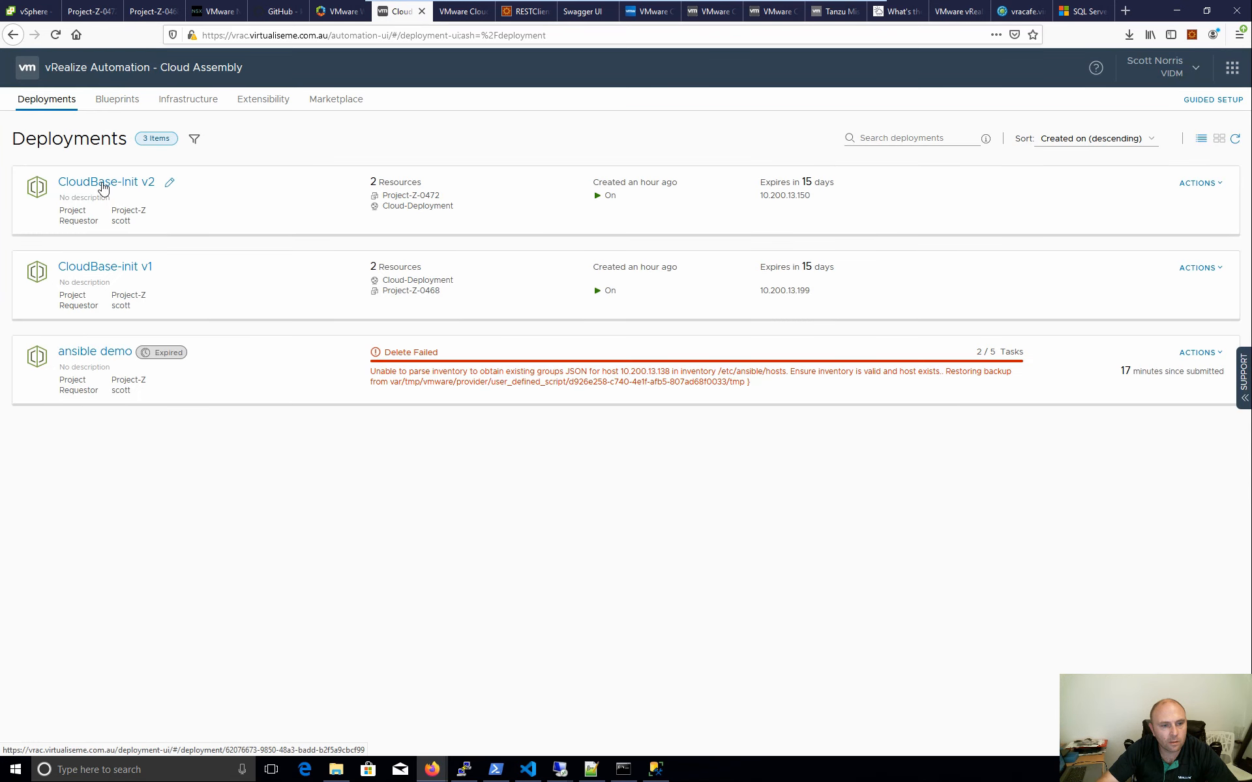
left_click(102, 187)
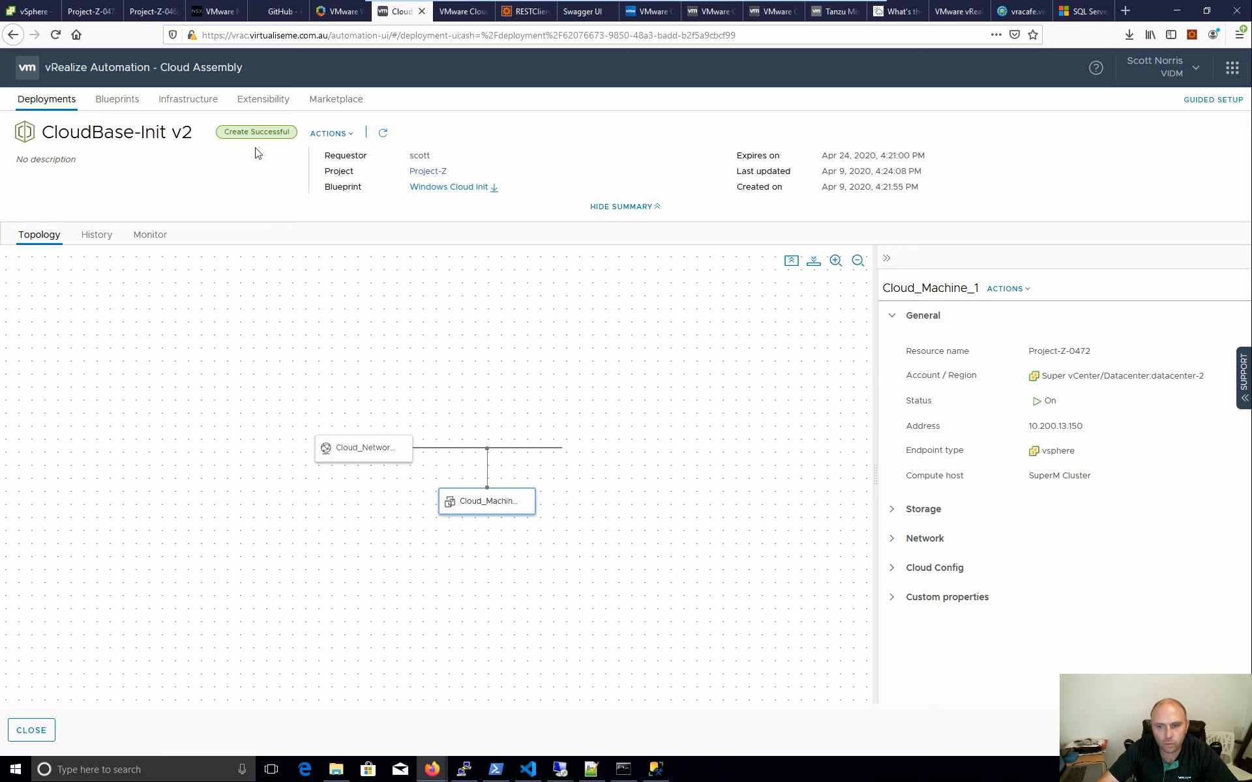
left_click(86, 12)
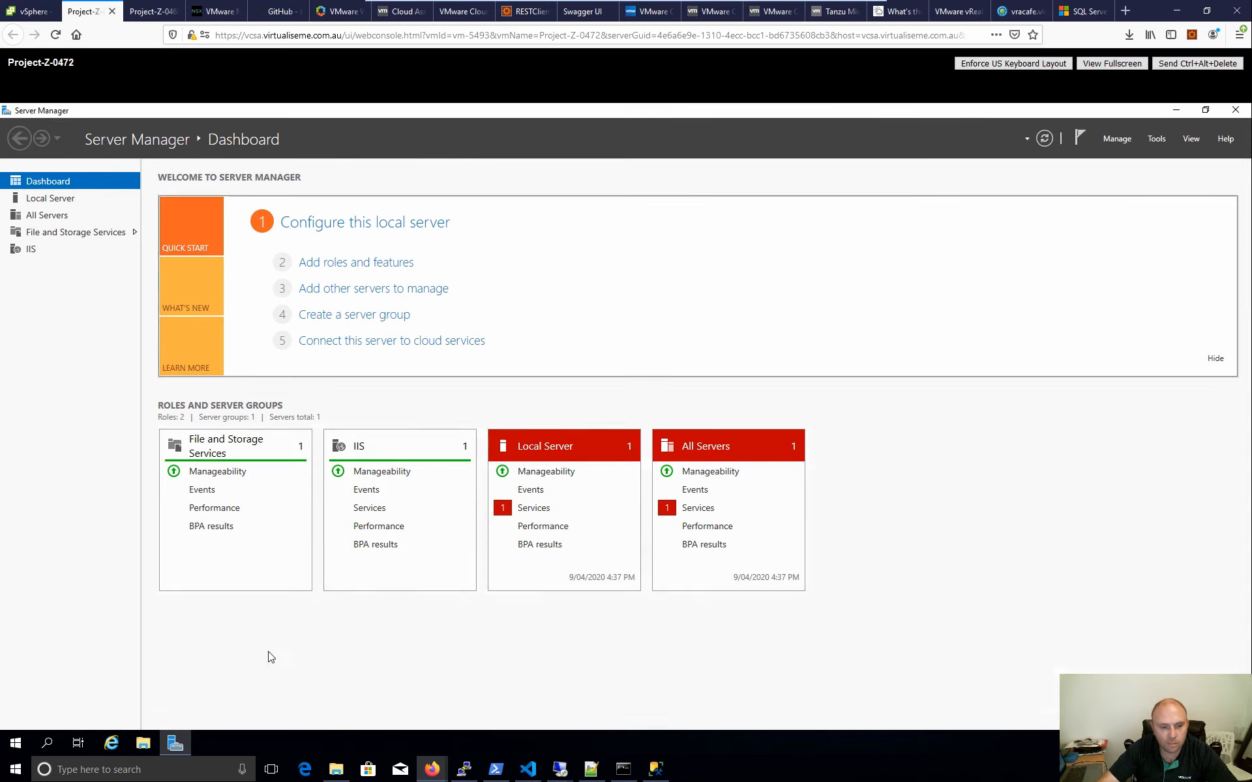
- Open the cloudbase-init log and locate the SQL Server 2017 install output line
left_click(141, 748)
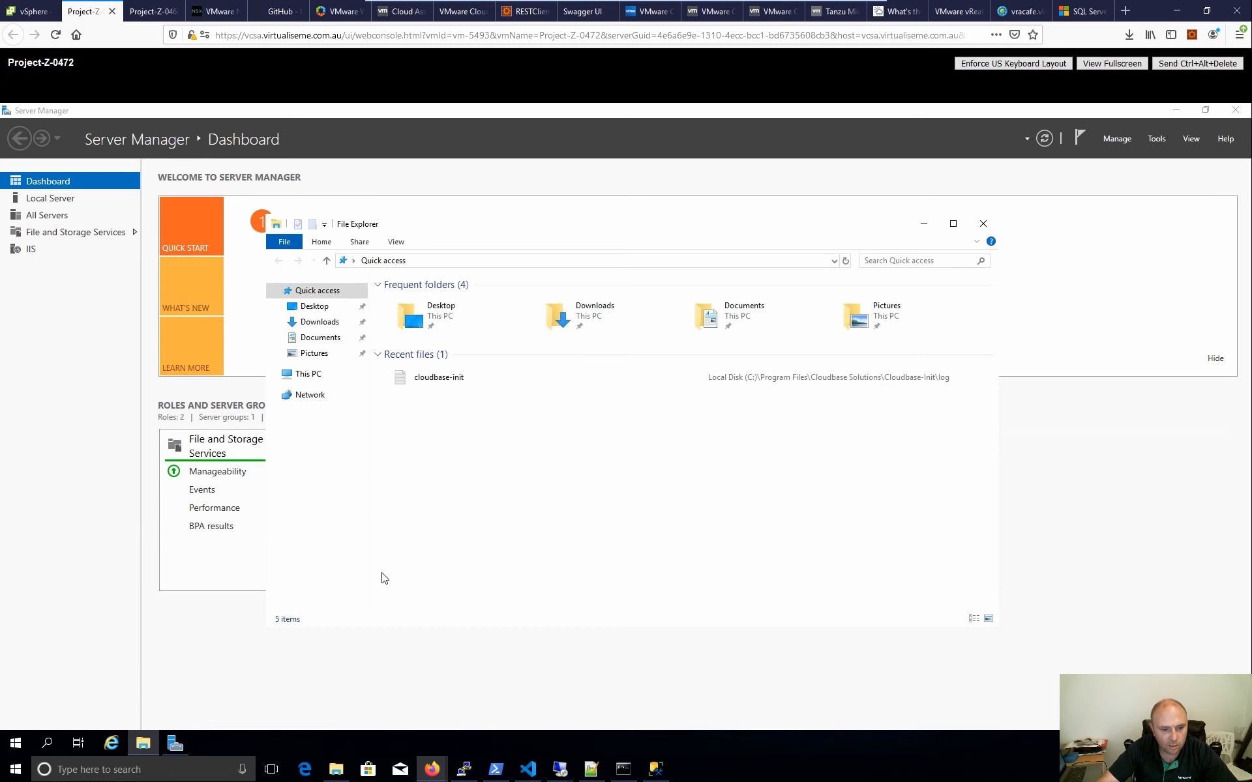
double_click(424, 377)
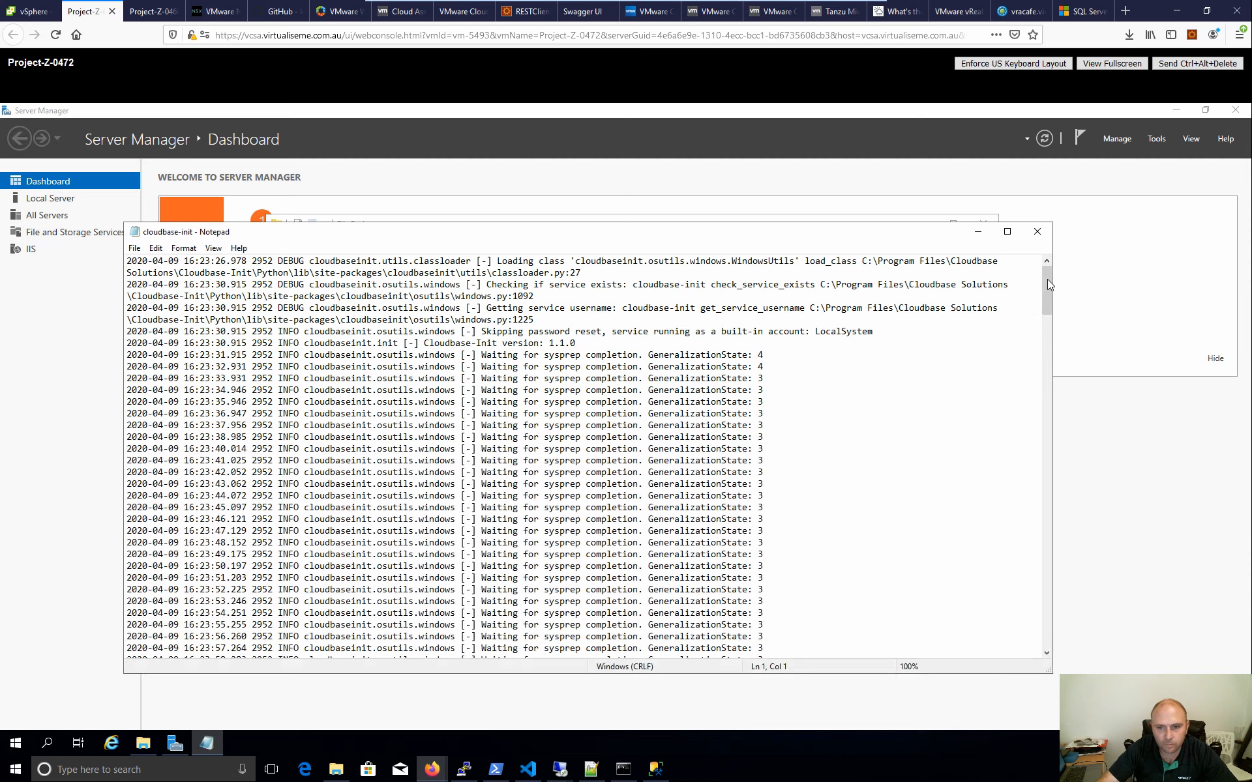
left_click_drag(1048, 279, 1033, 515)
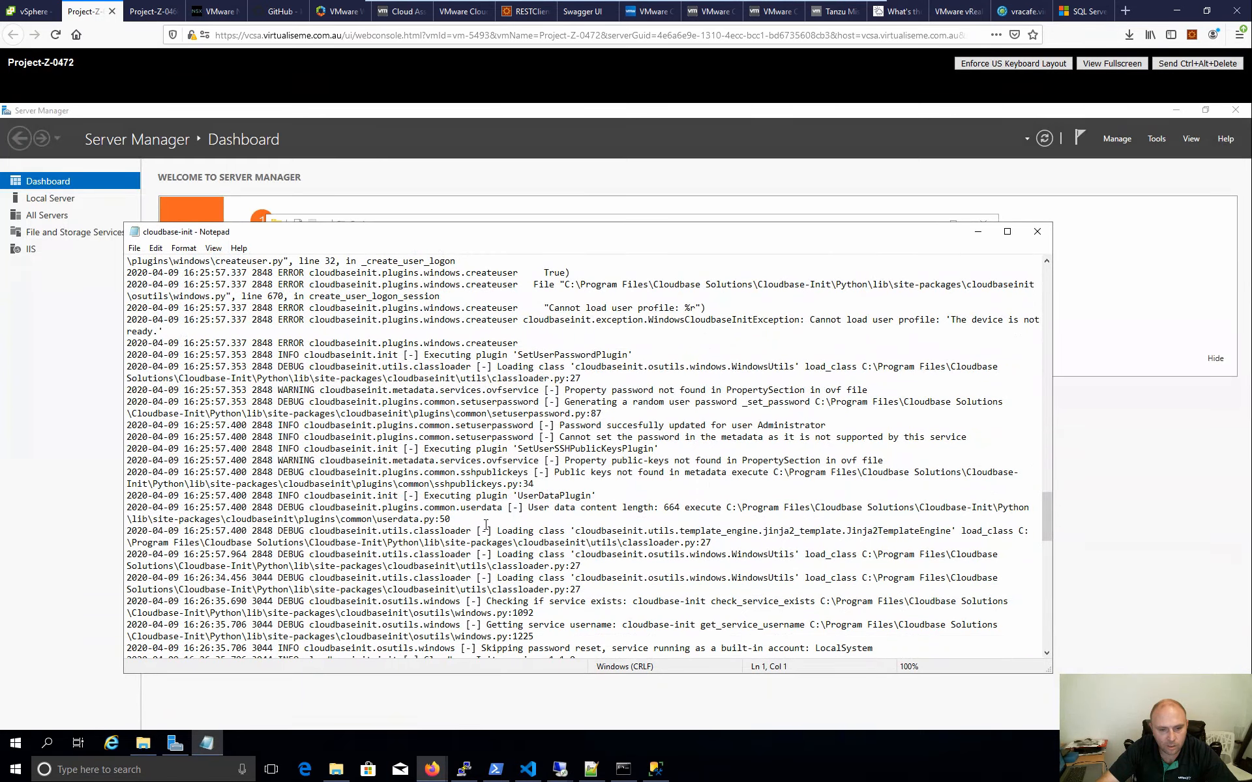
scroll(668, 533, "down", 4)
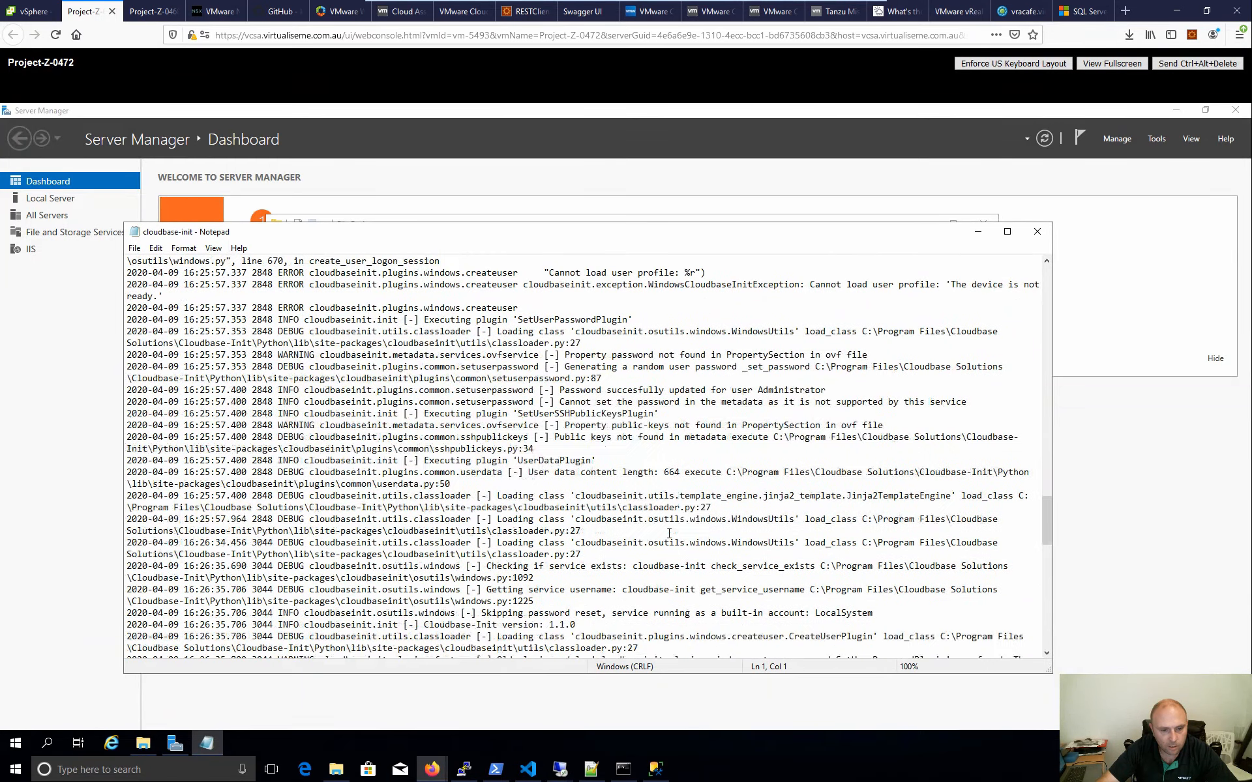
scroll(668, 533, "down", 15)
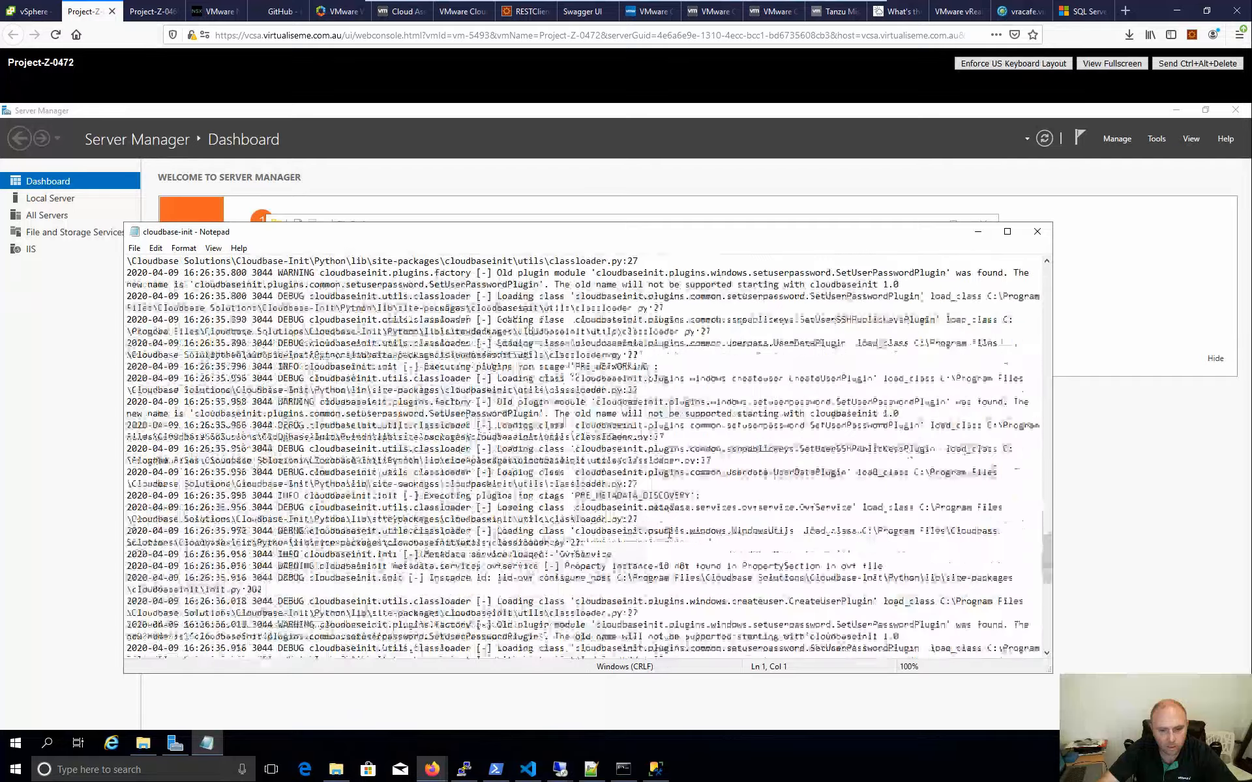
scroll(668, 534, "down", 6)
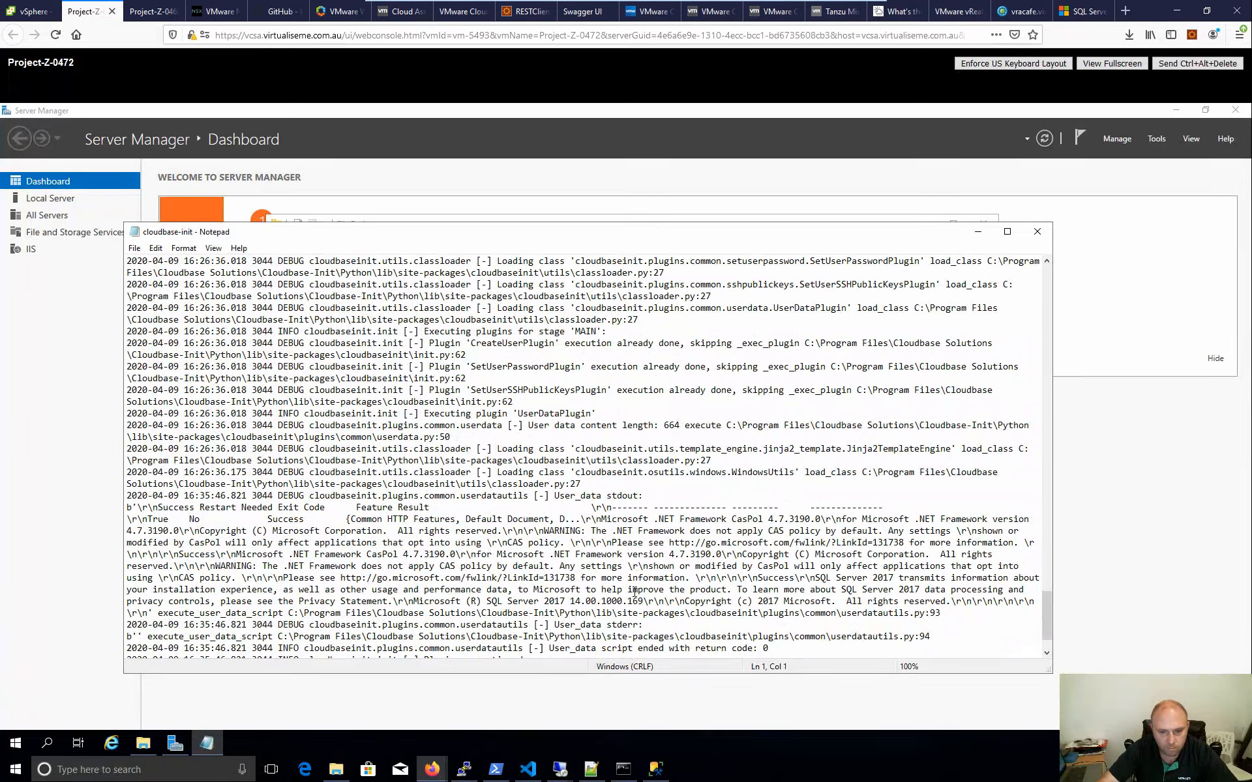
left_click(676, 605)
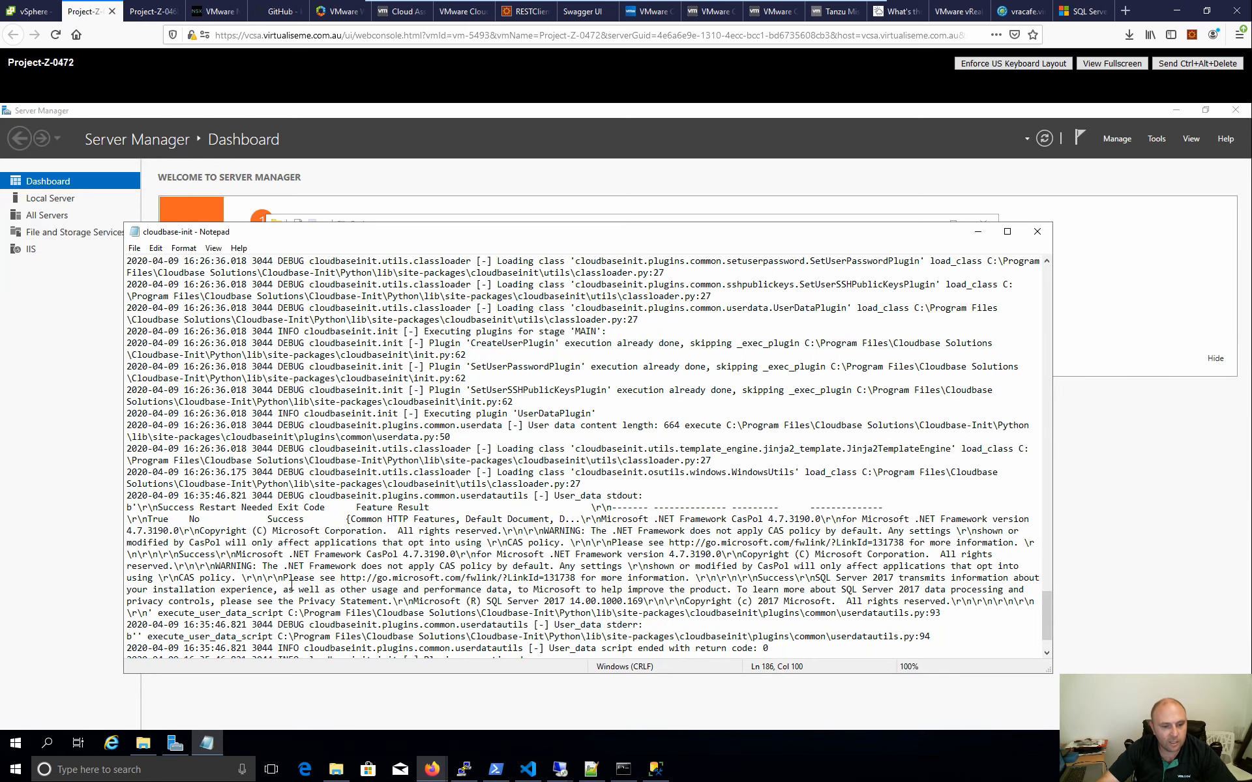
- Browse C:\Program Files\Microsoft SQL Server to find the MSSQL14.DEMONAME instance folder
left_click(146, 746)
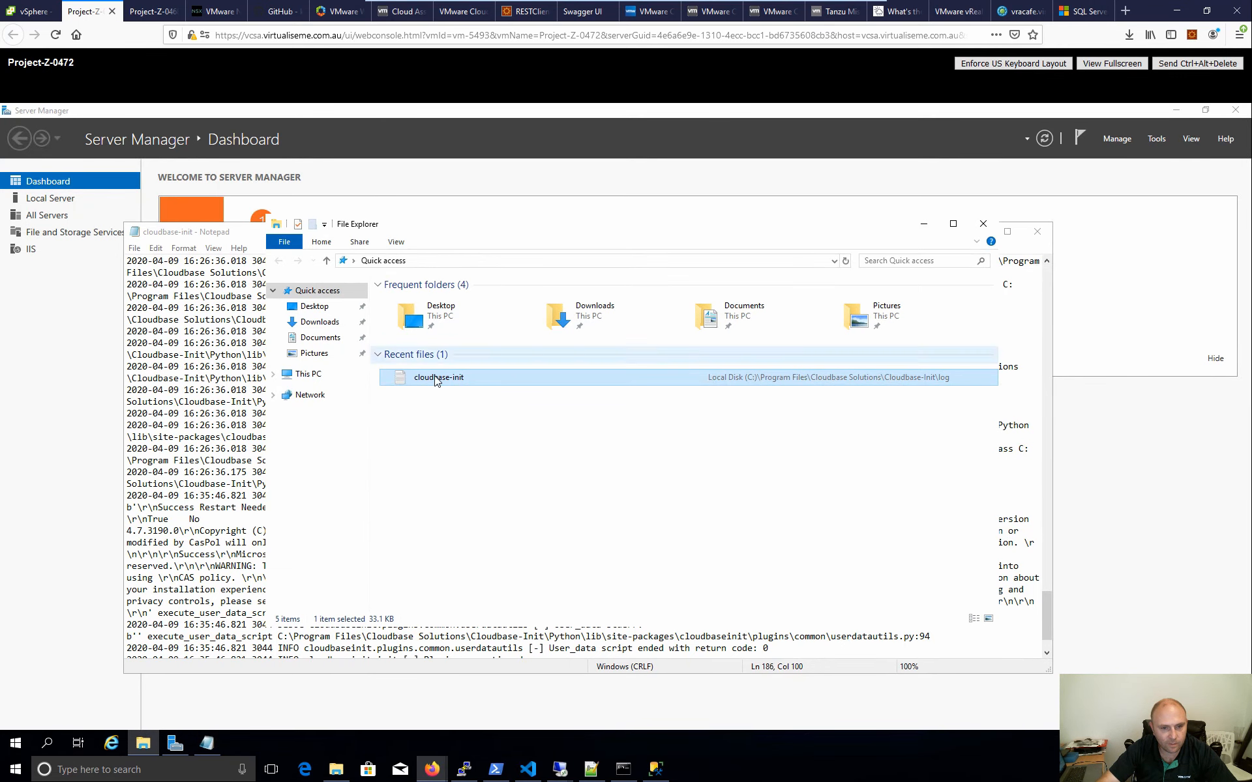
double_click(527, 376)
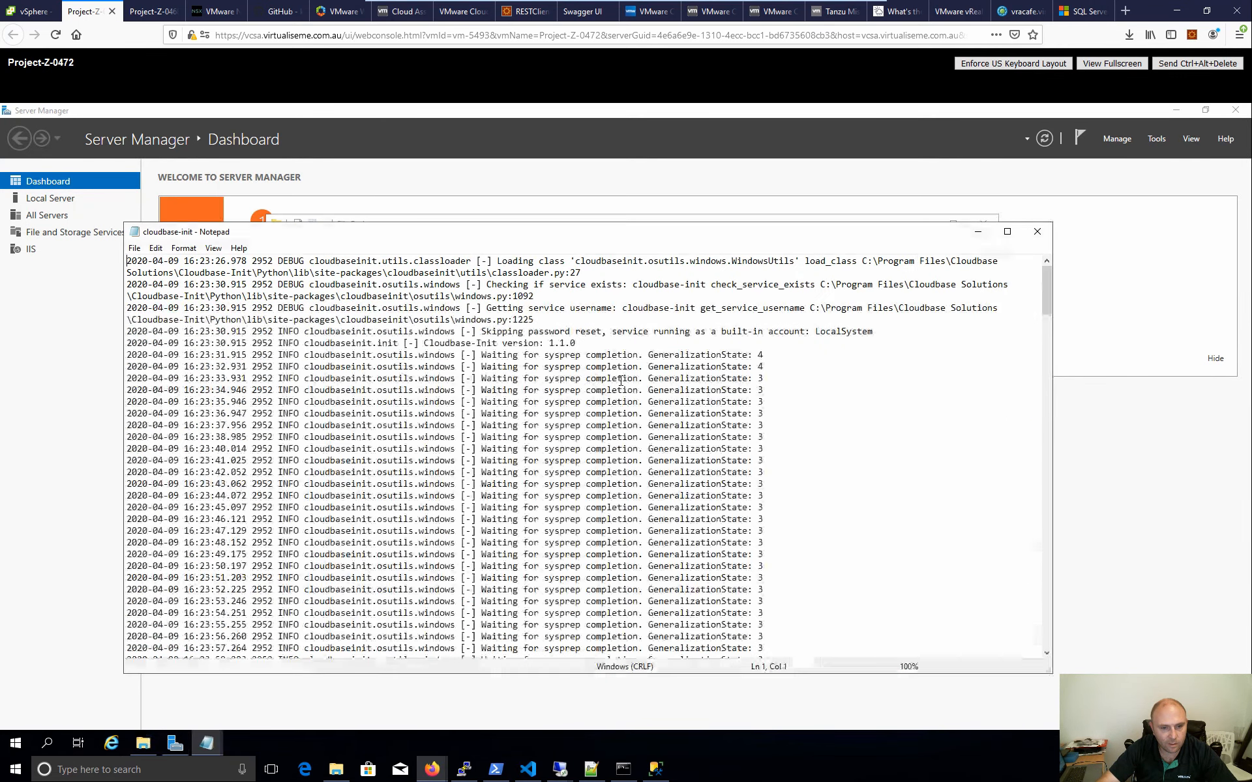
left_click(1039, 235)
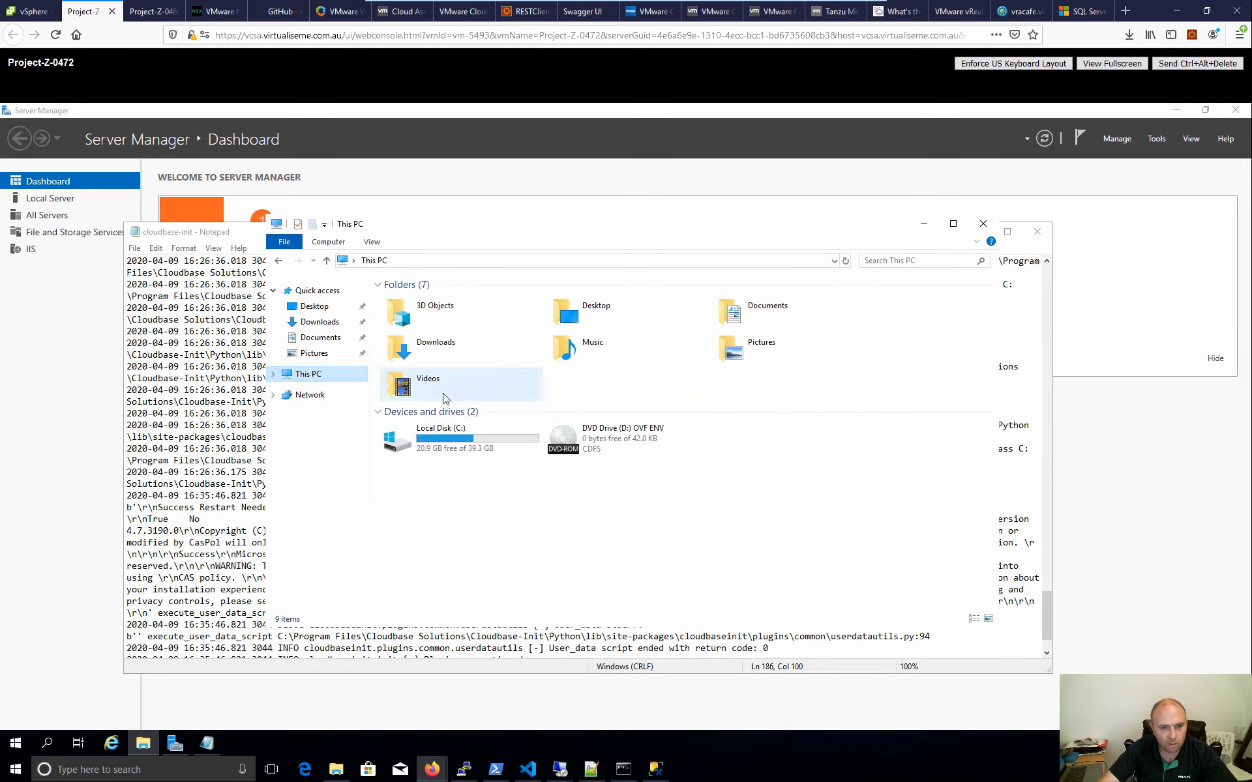
double_click(433, 438)
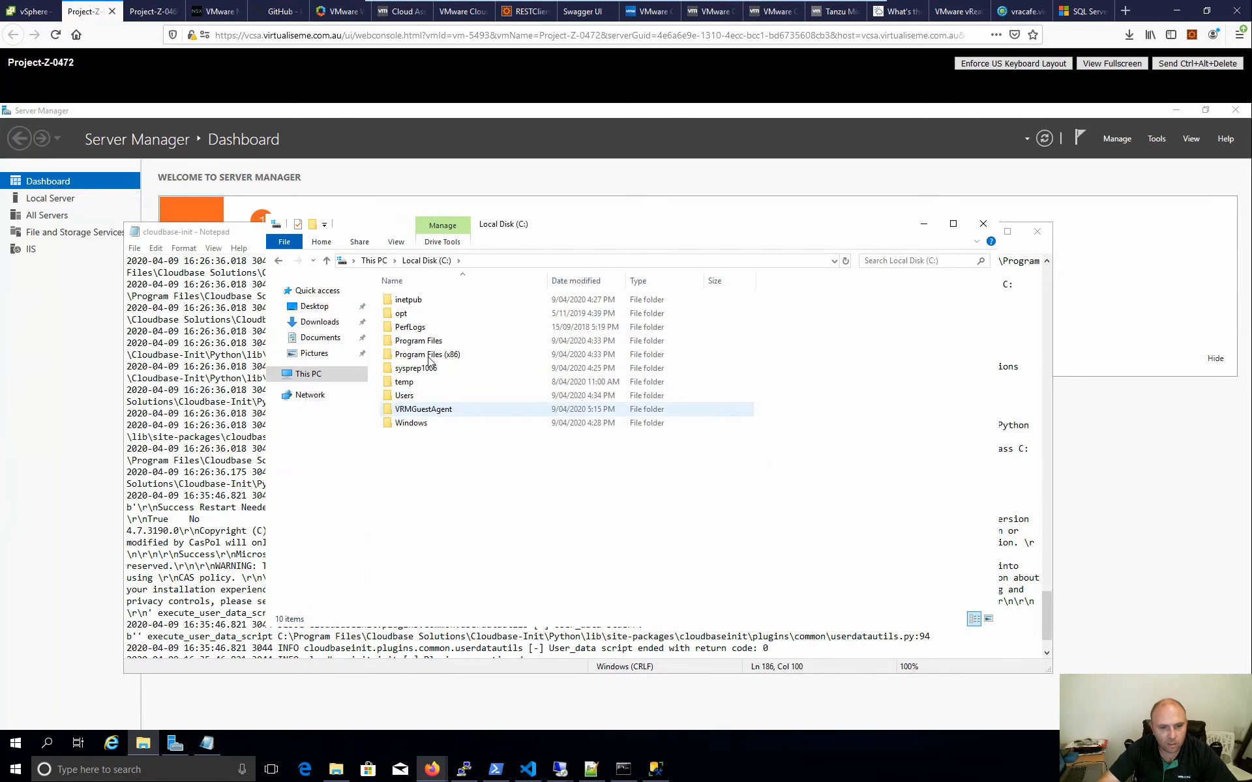
double_click(456, 341)
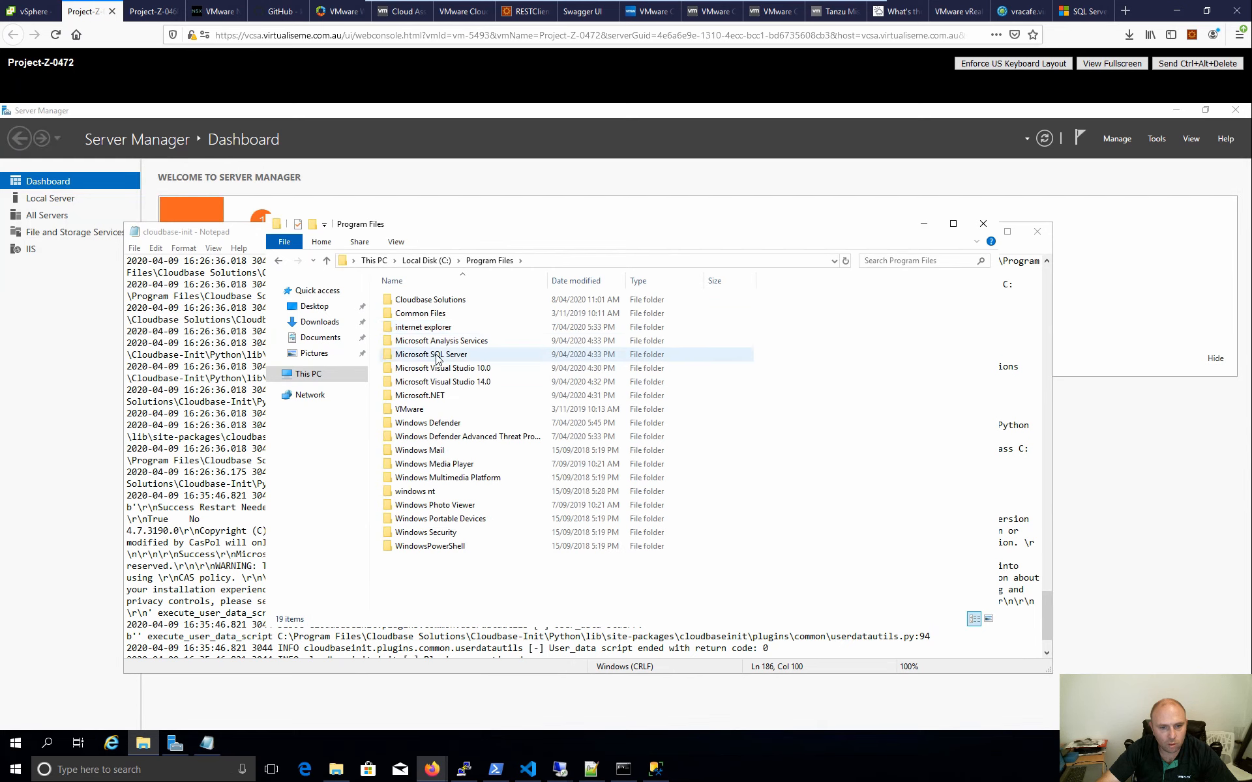
double_click(436, 356)
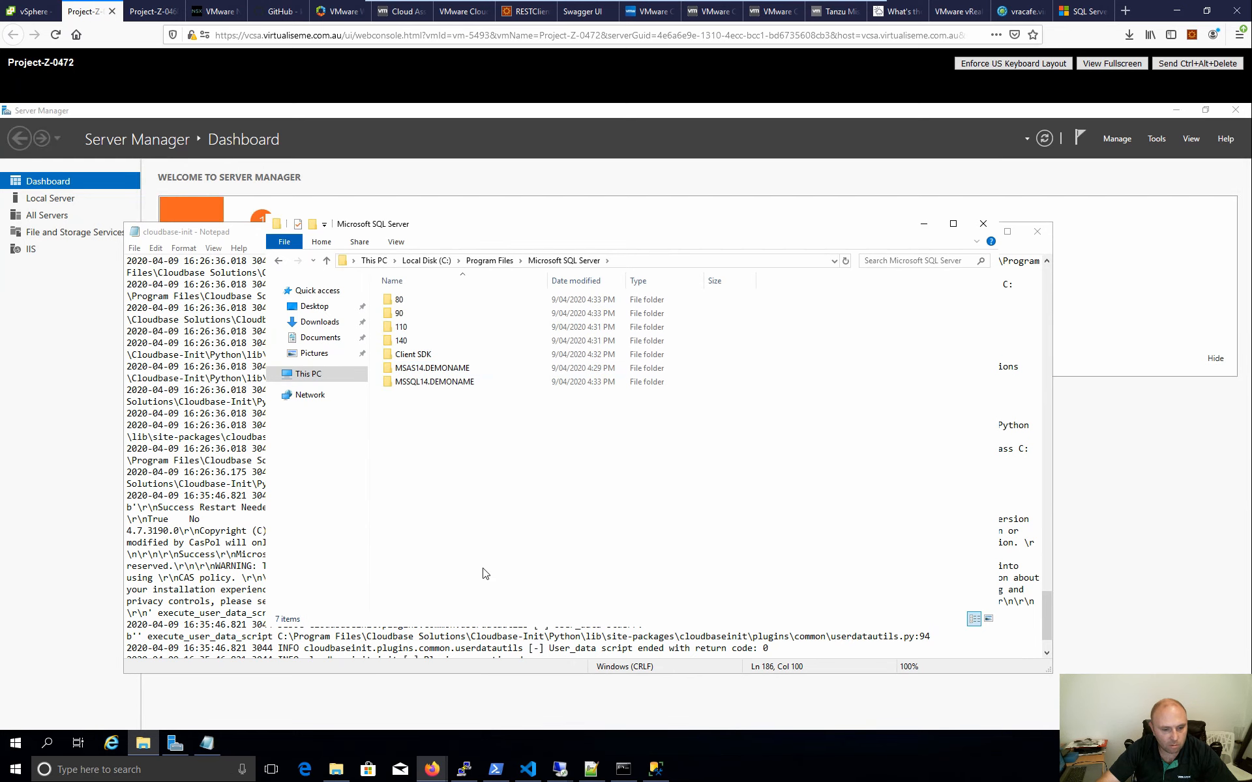
right_click(256, 740)
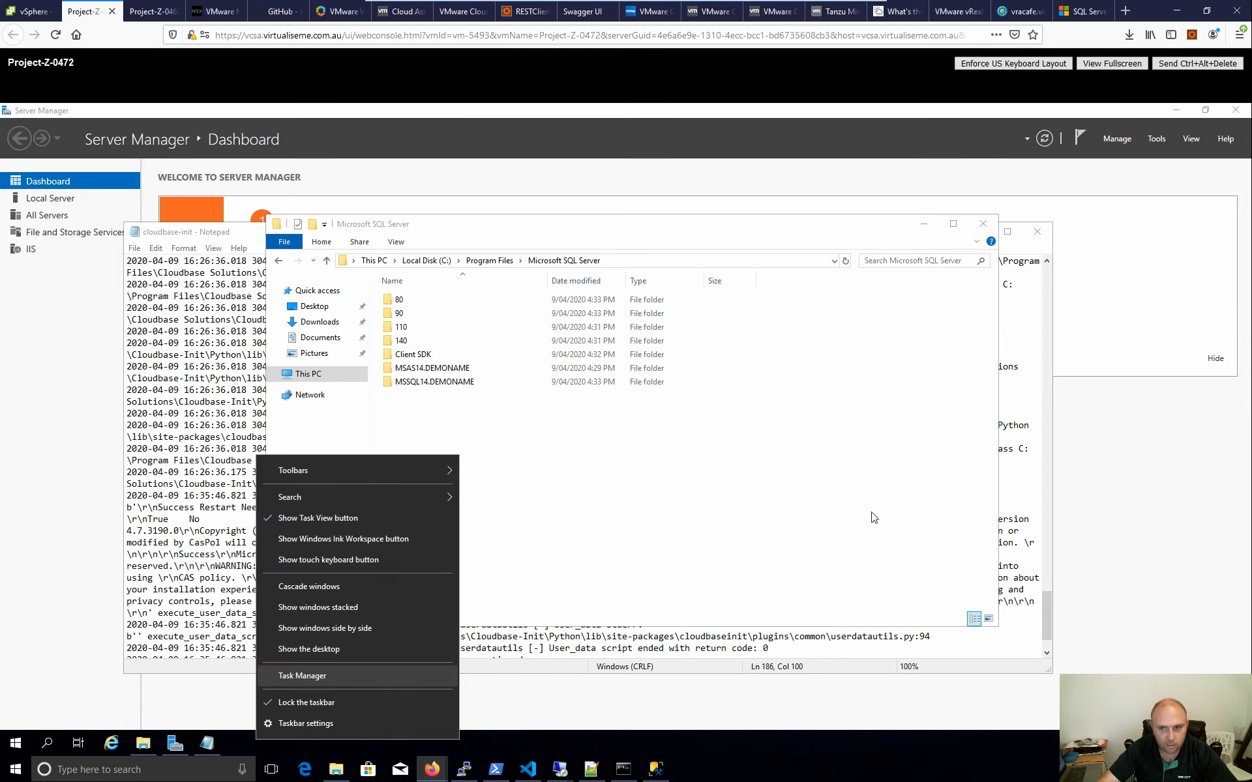
- Launch SQL Server 2017 Configuration Manager from the Start menu
left_click(1163, 140)
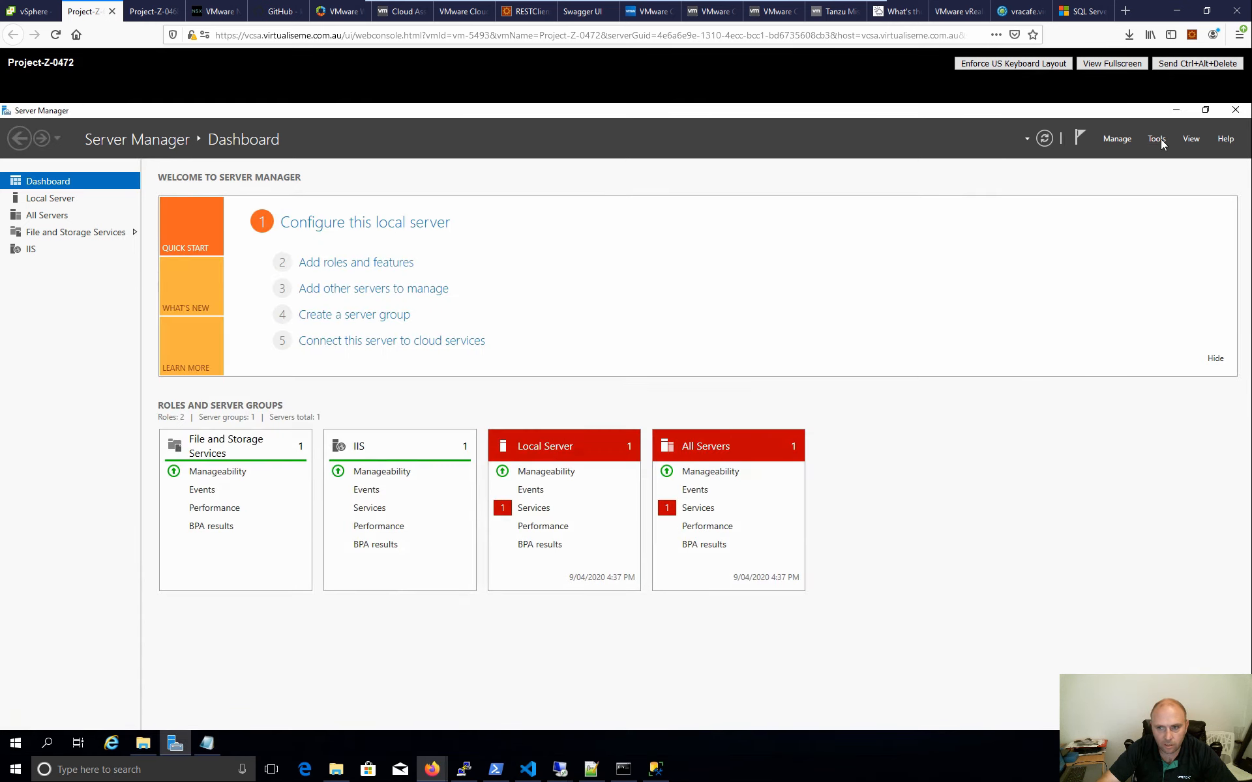
left_click(1157, 139)
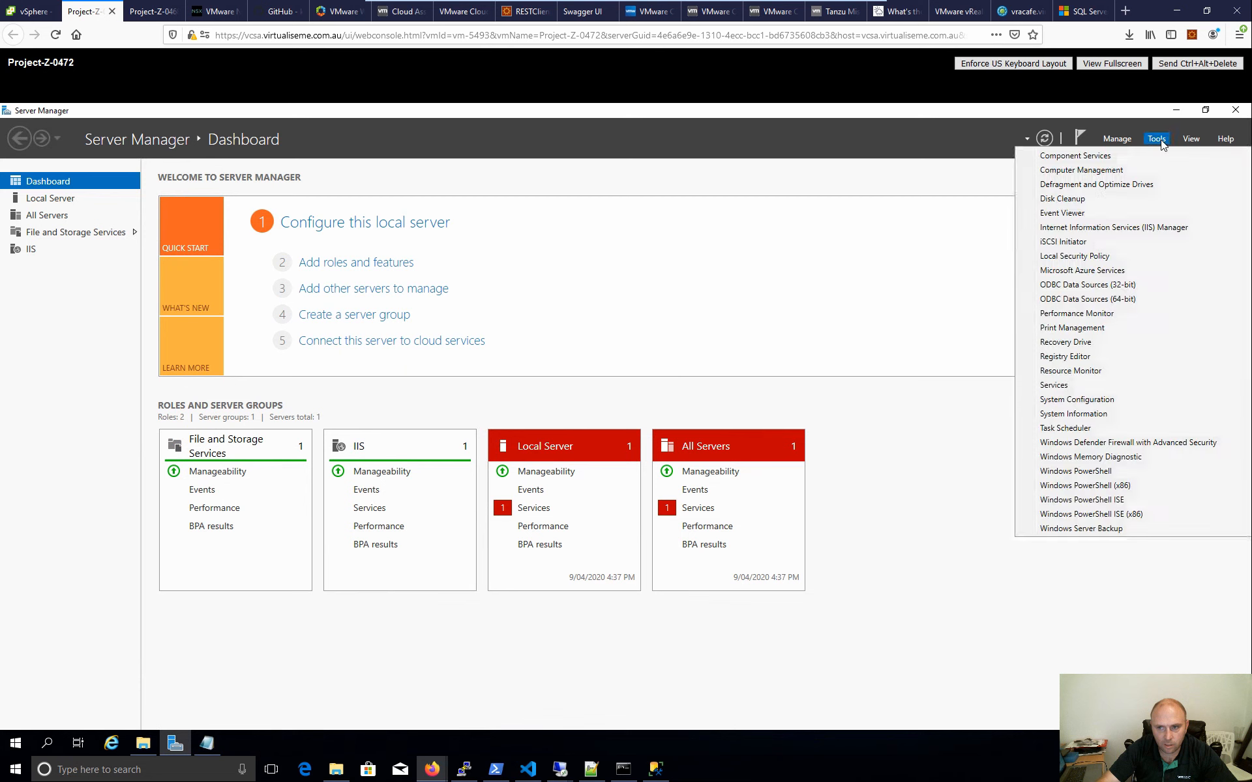
left_click(19, 747)
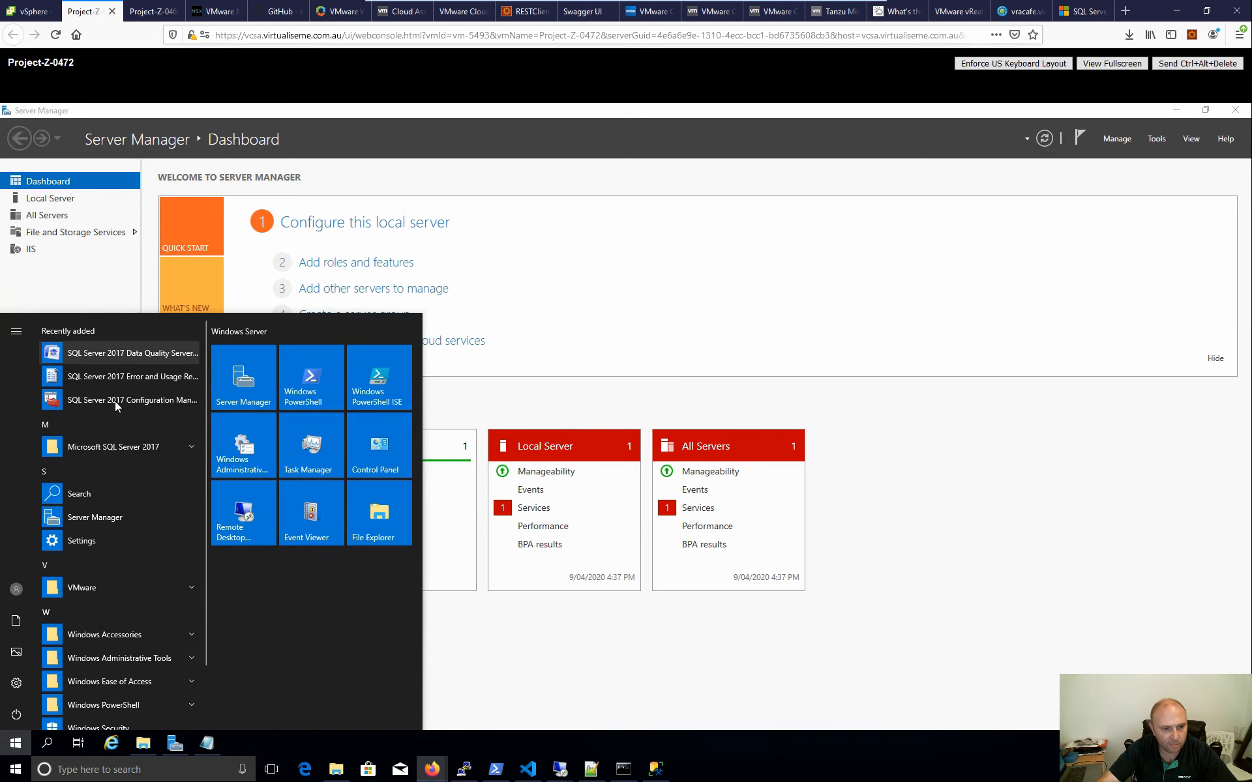
left_click(115, 401)
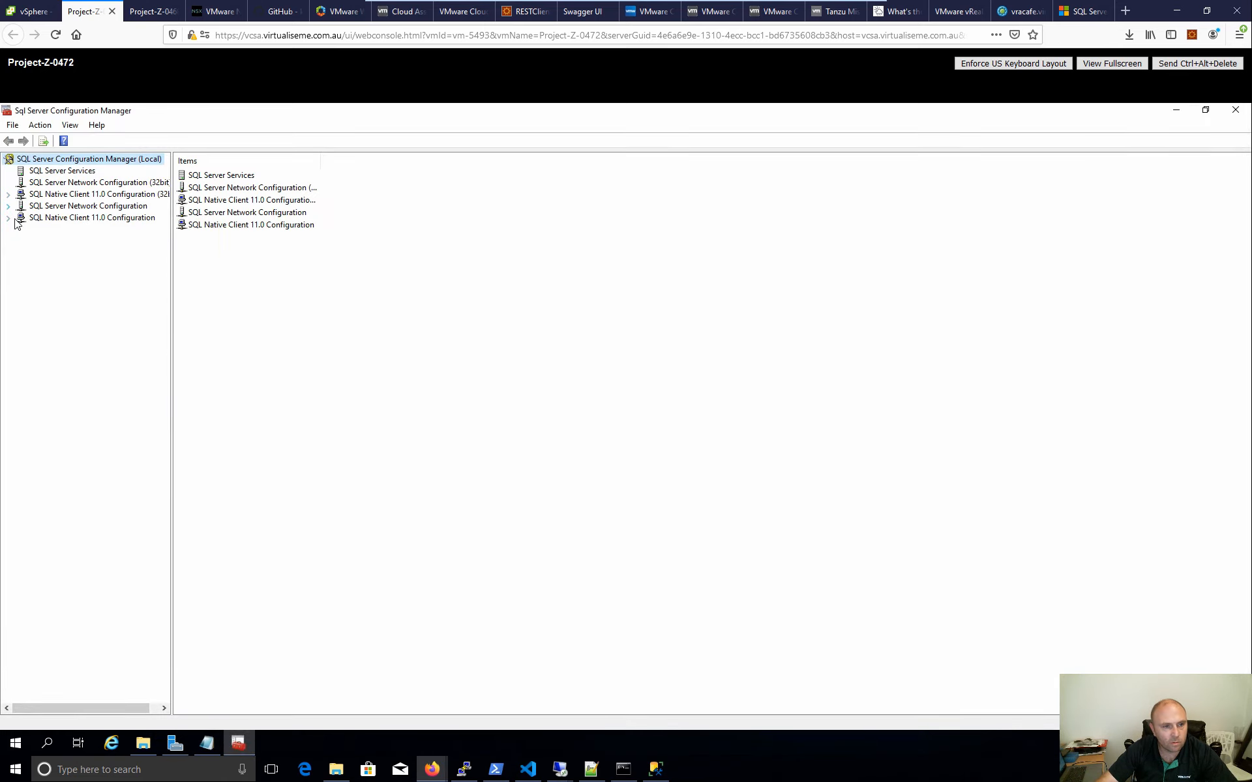
- Check client protocols, services, and DEMONAME protocols: Shared Memory and TCP/IP enabled, Named Pipes disabled
left_click(8, 195)
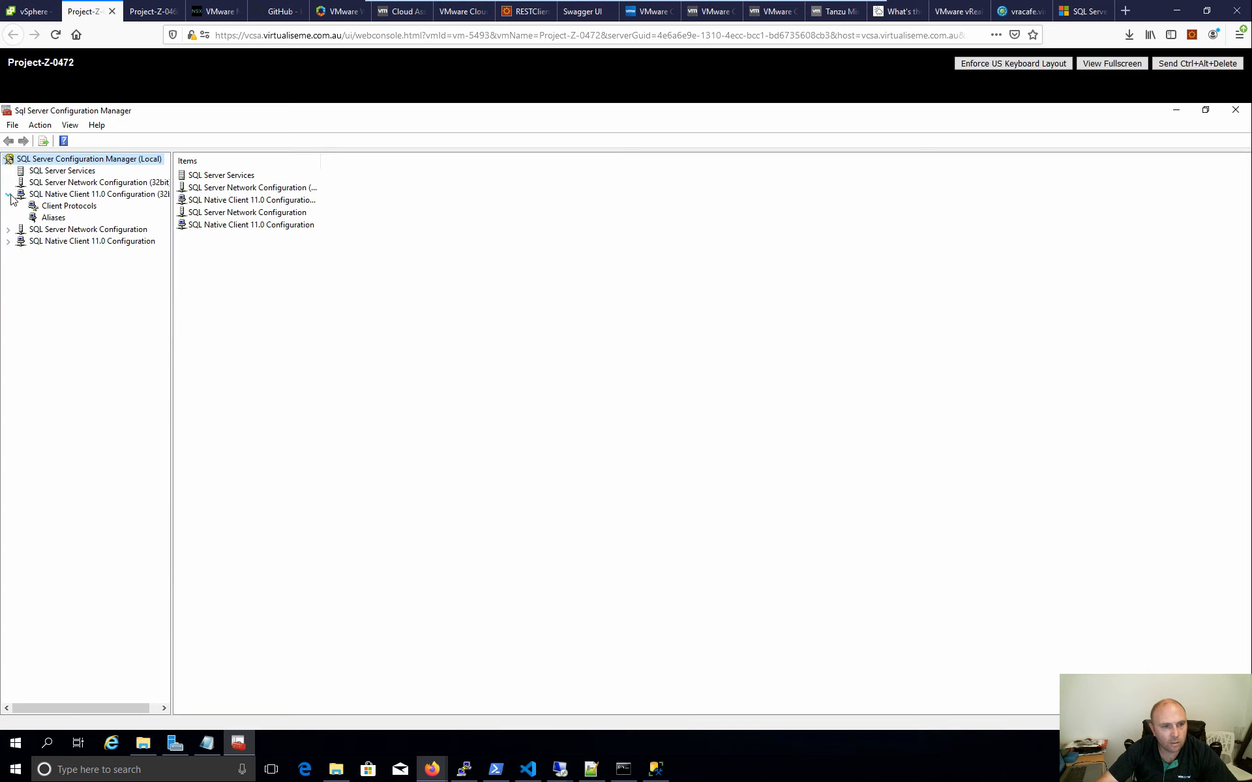
left_click(53, 206)
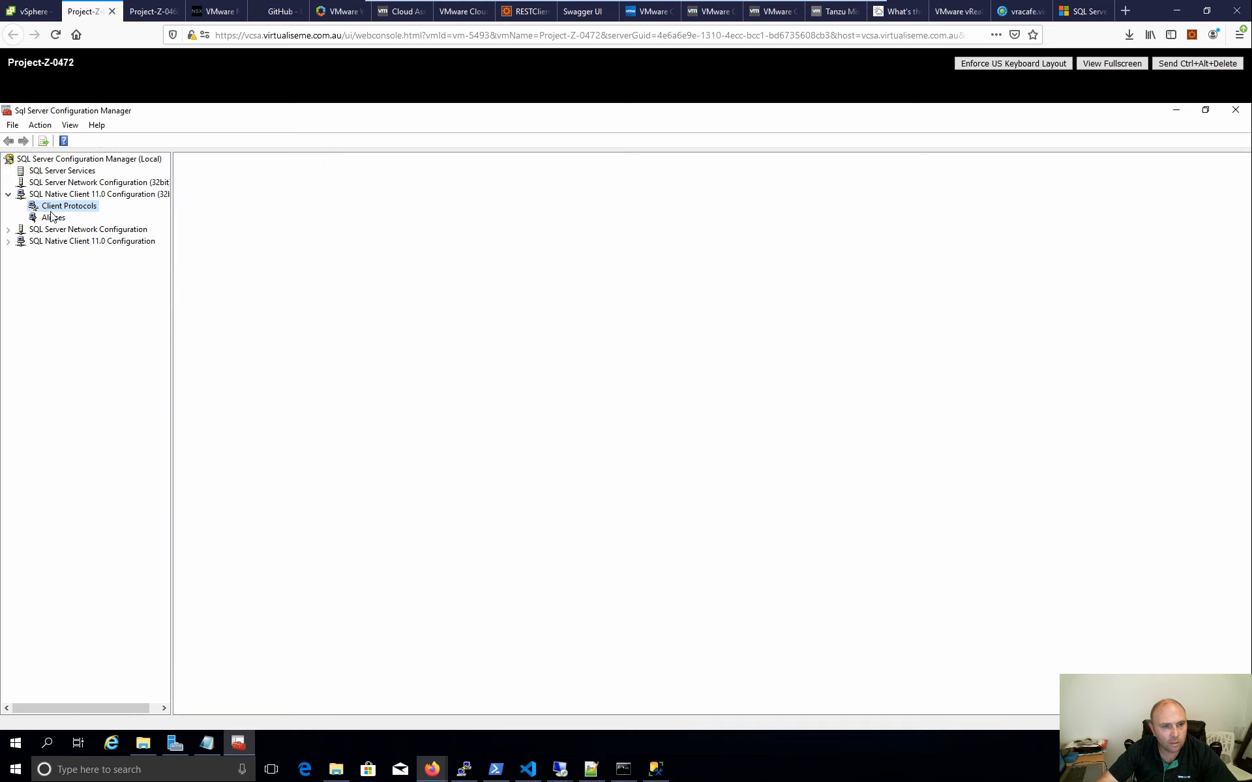
left_click(76, 184)
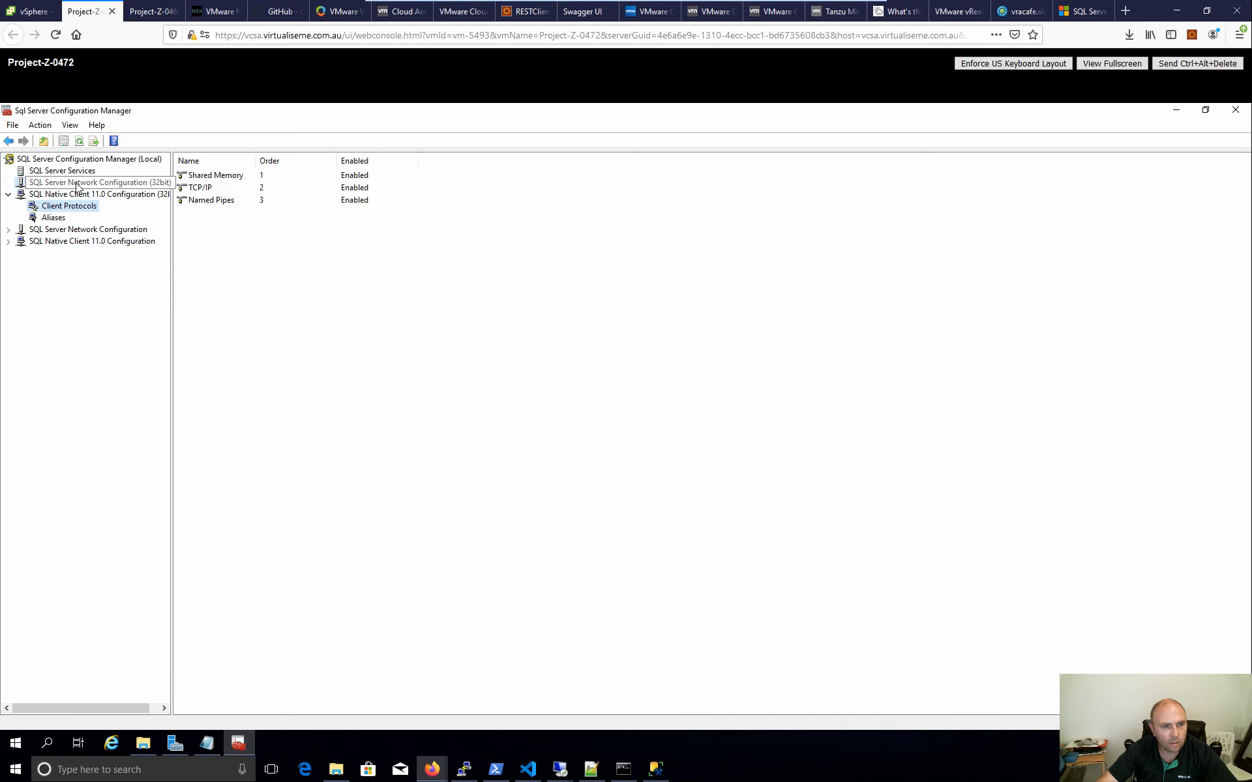
left_click(80, 171)
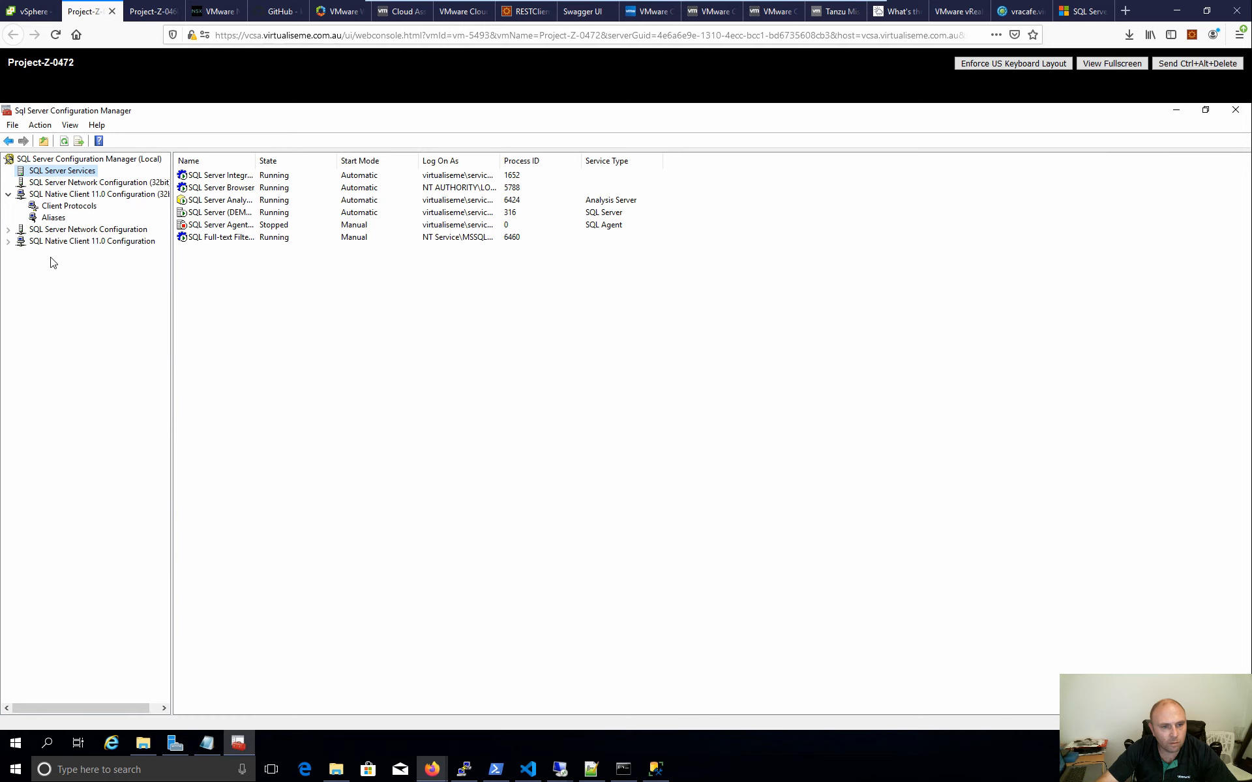
left_click(8, 231)
left_click(84, 241)
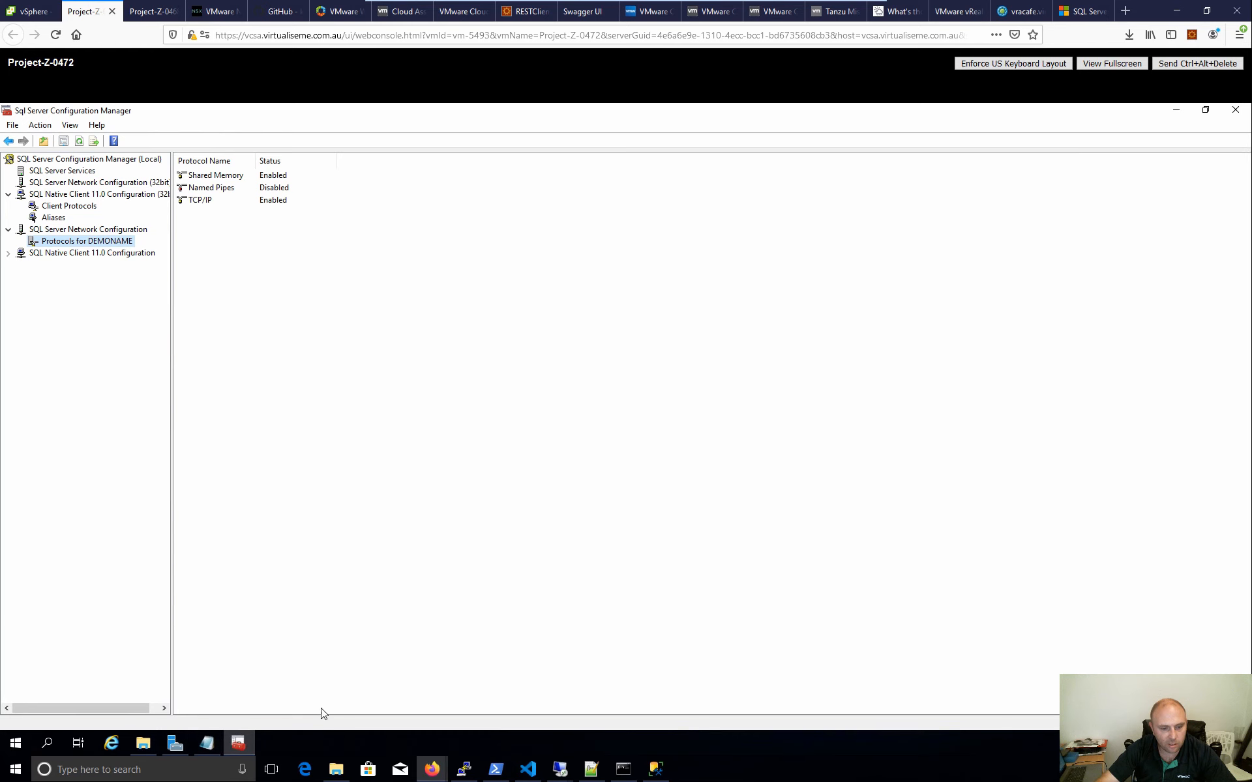
- Open the Windows Services console from Server Manager's Tools menu
left_click(174, 744)
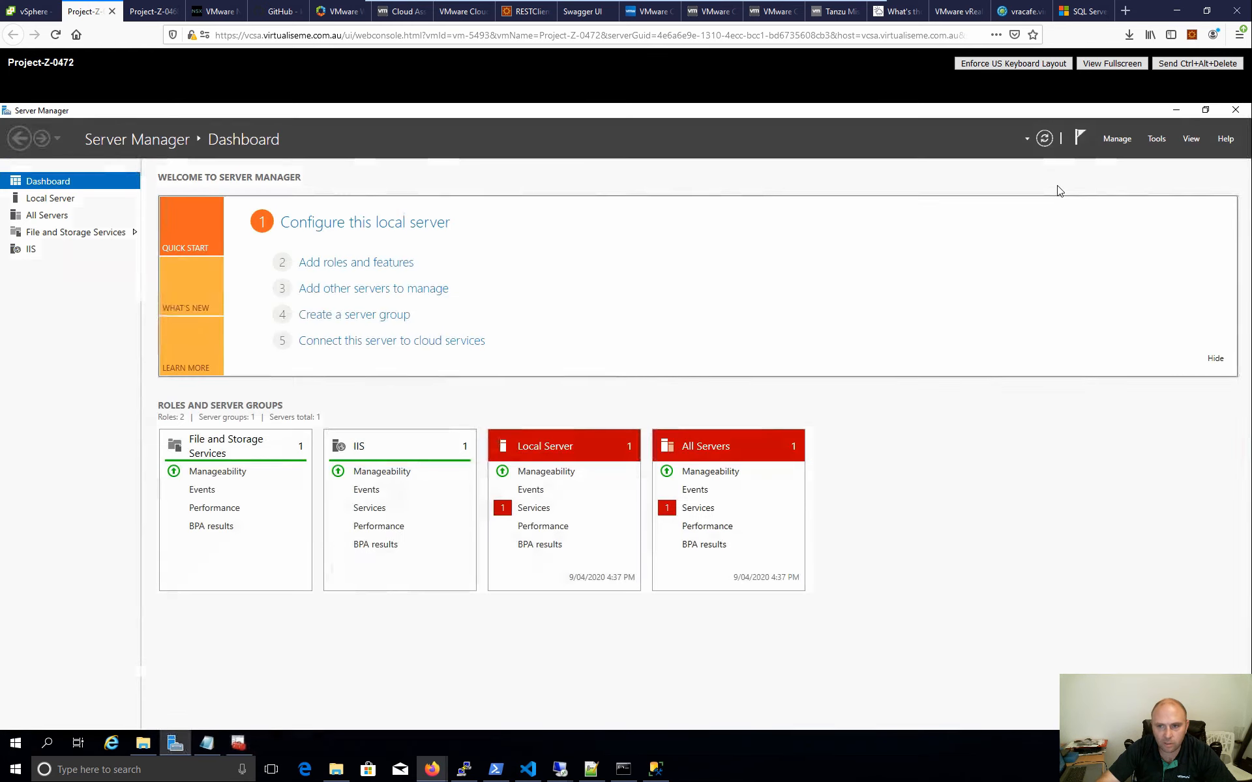
left_click(1156, 137)
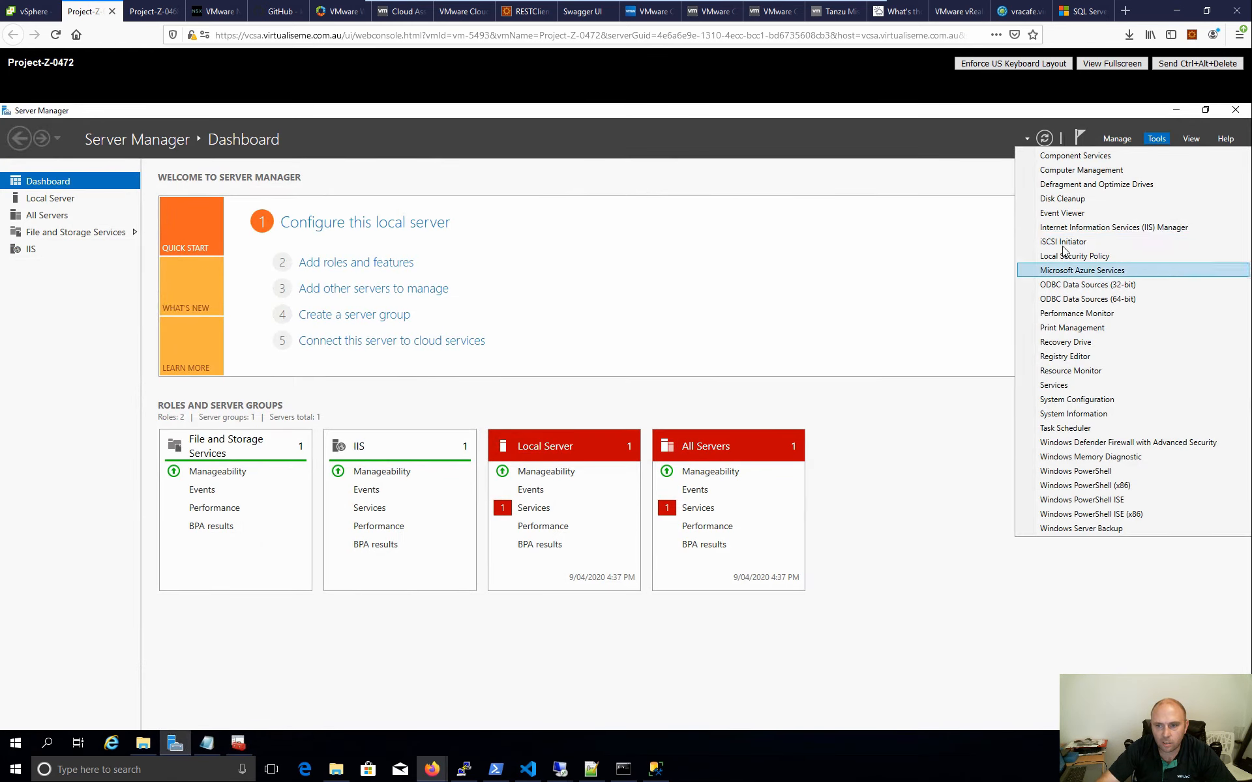
left_click(1054, 385)
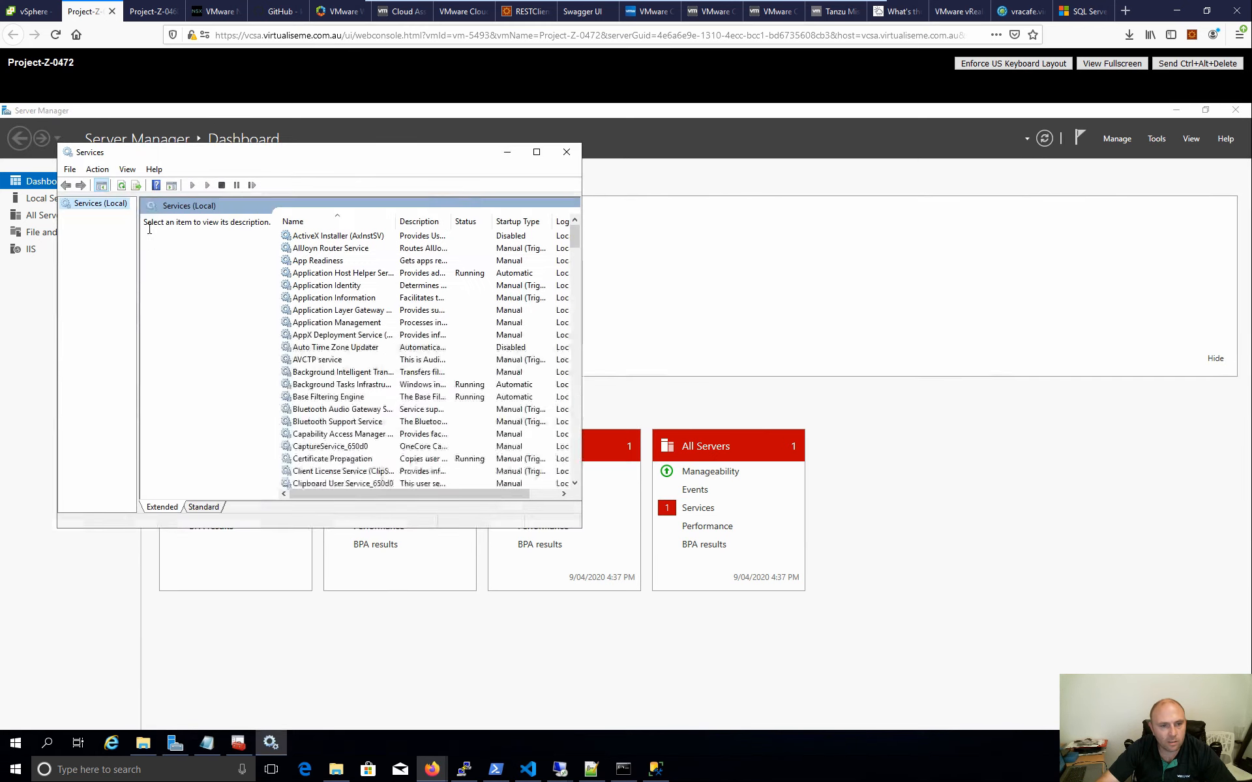
left_click_drag(576, 232, 568, 391)
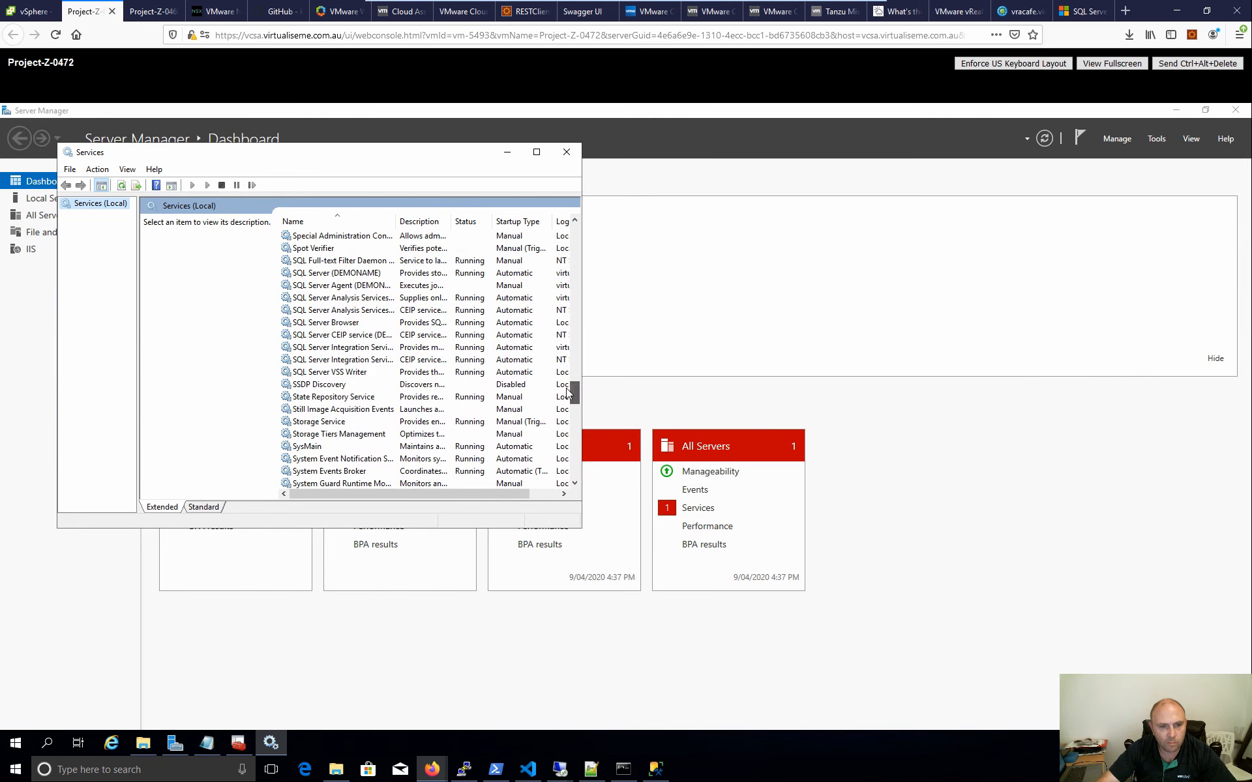
- Check SQL services: SQL Server (DEMONAME) running Automatic, SQL Server Agent stopped, Analysis Services
left_click(344, 273)
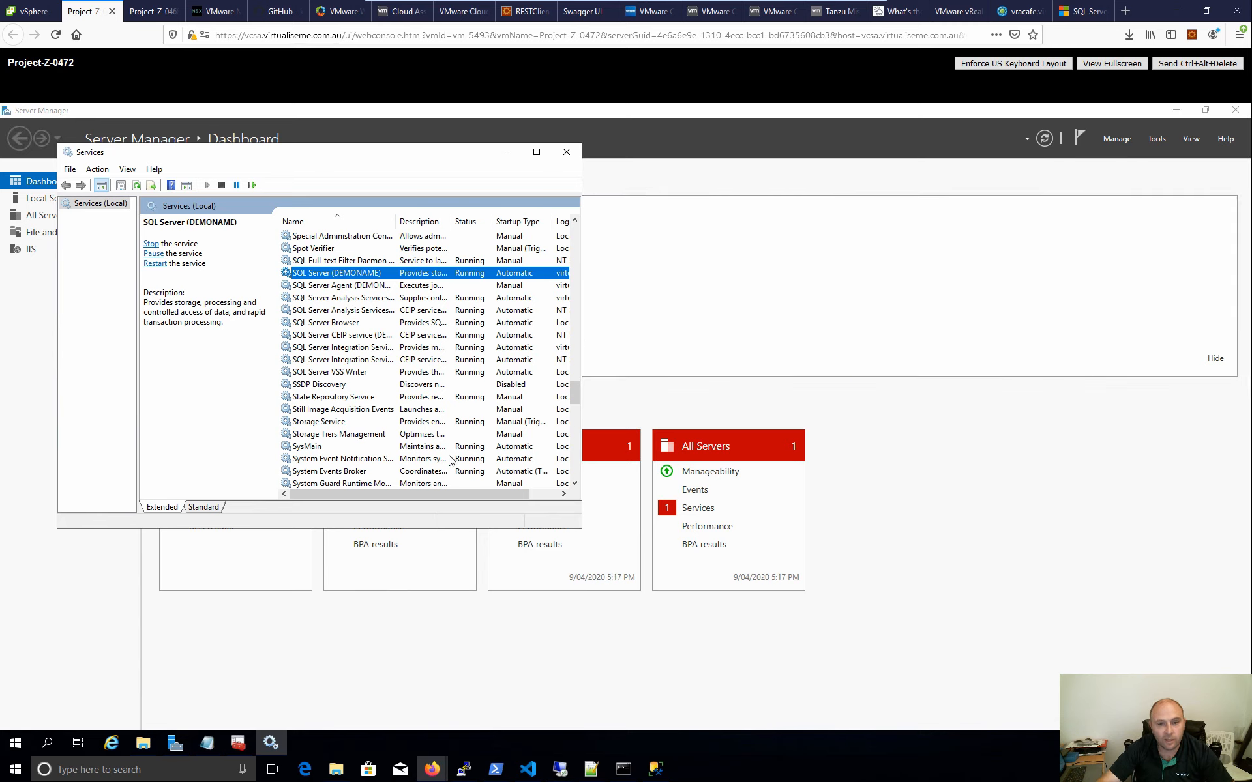
left_click_drag(417, 495, 498, 484)
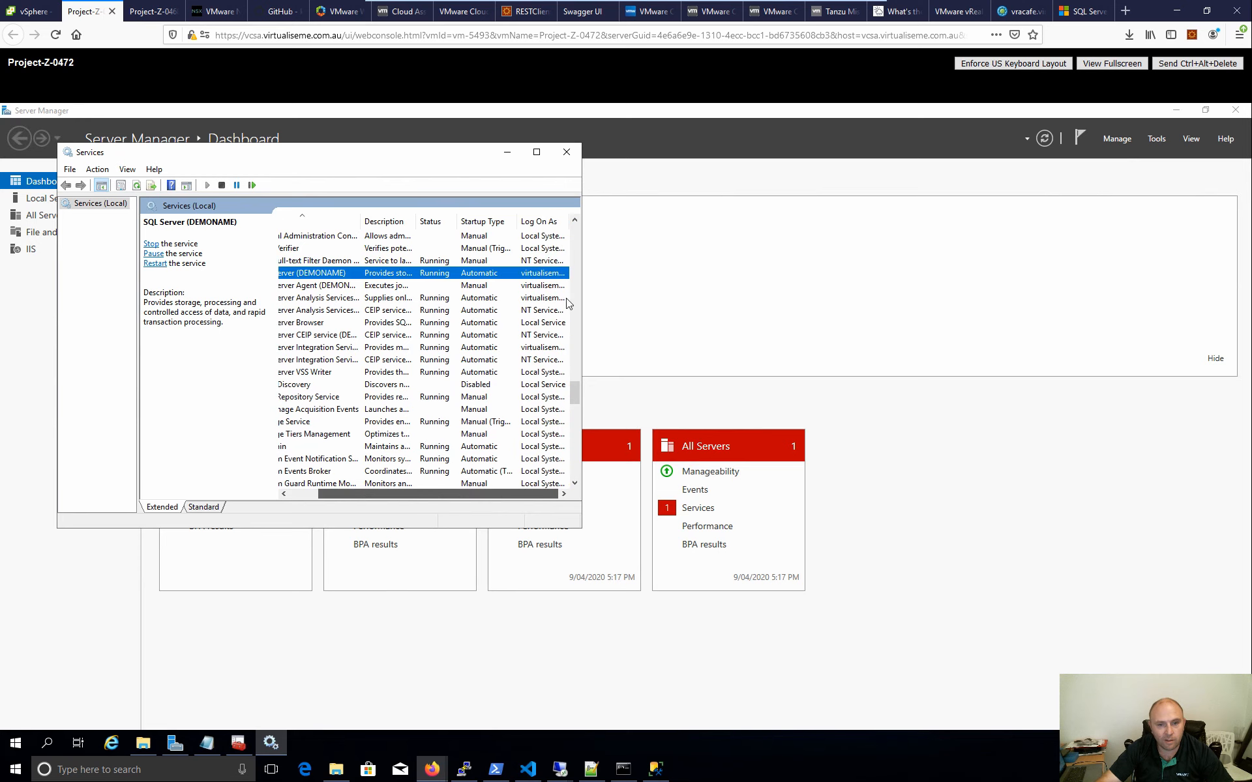
left_click(549, 289)
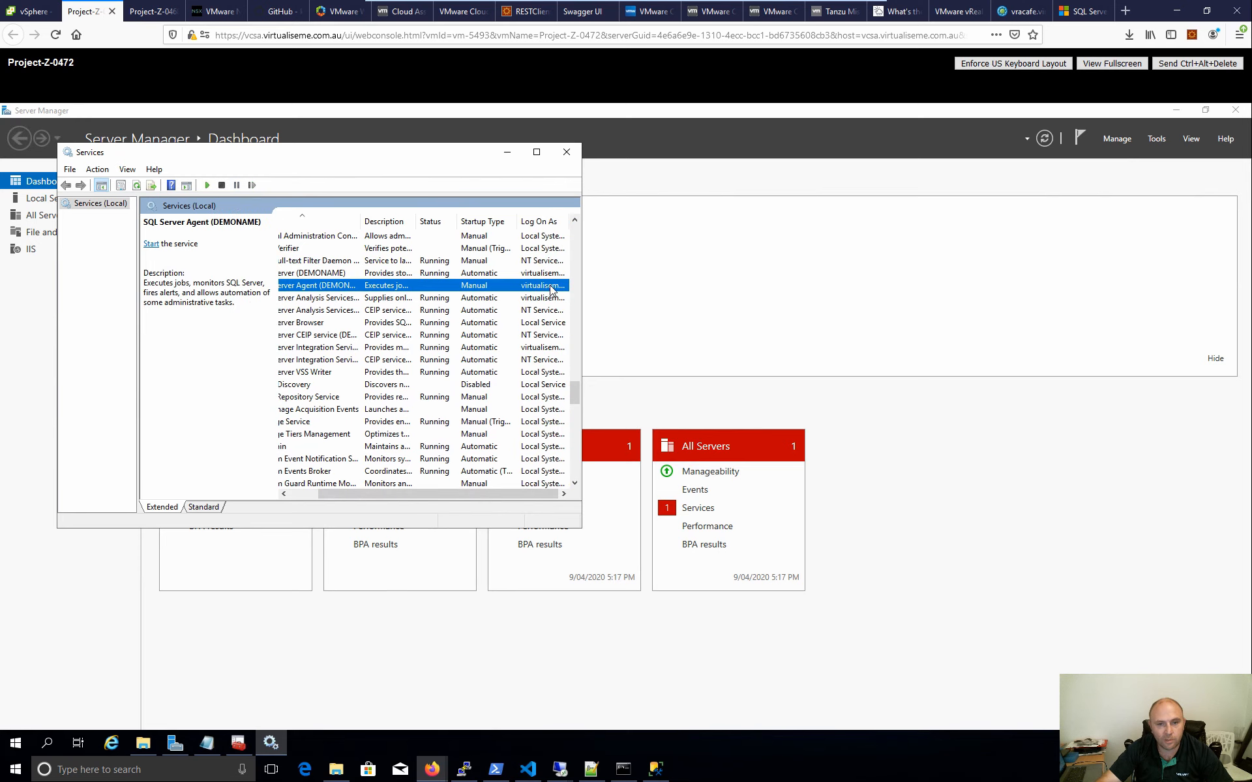
left_click(546, 299)
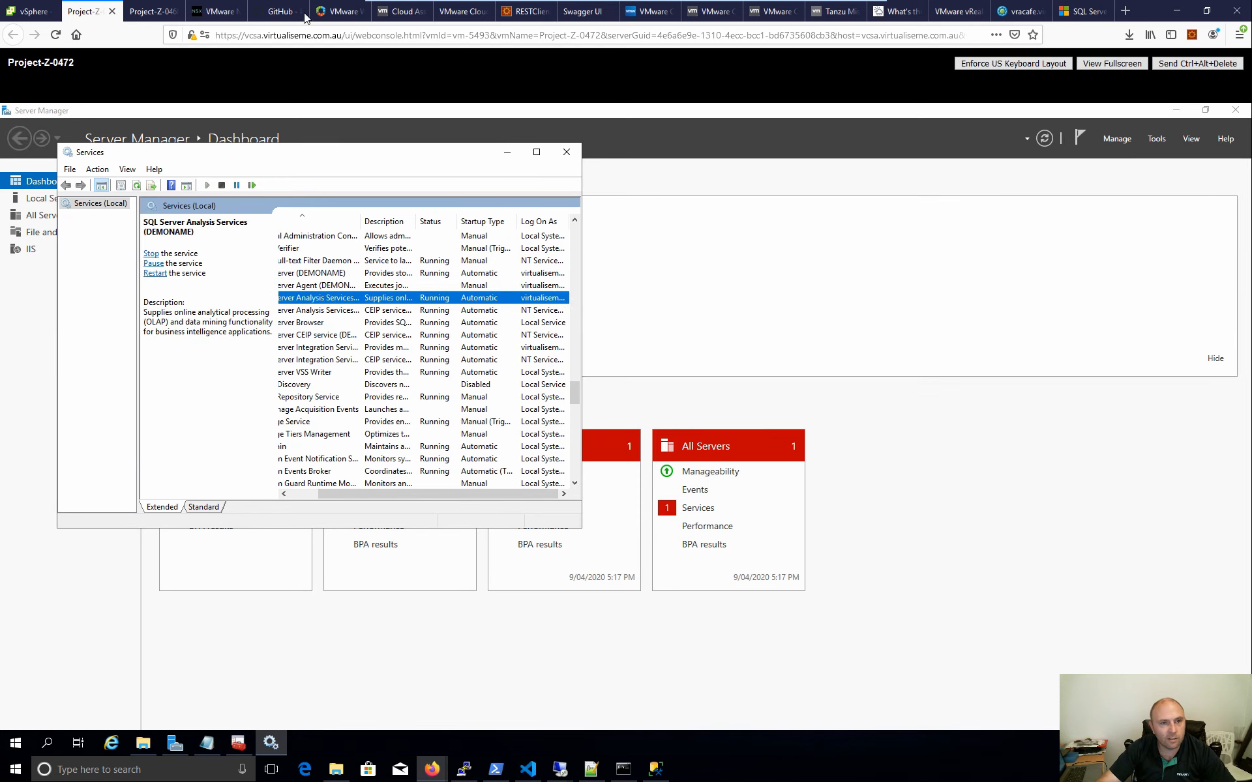
left_click(414, 17)
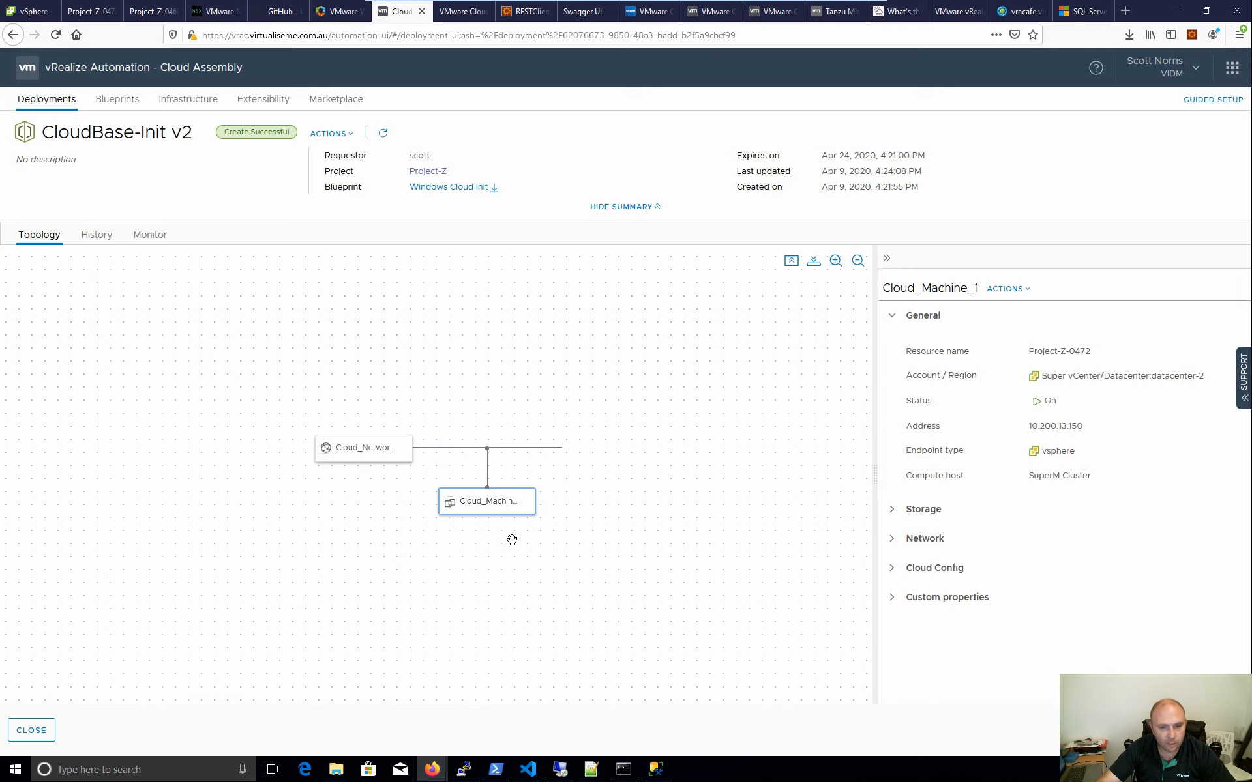
- Open the Windows Cloud Init blueprint and read its cloudConfig SQL Server setup.exe line
left_click(133, 101)
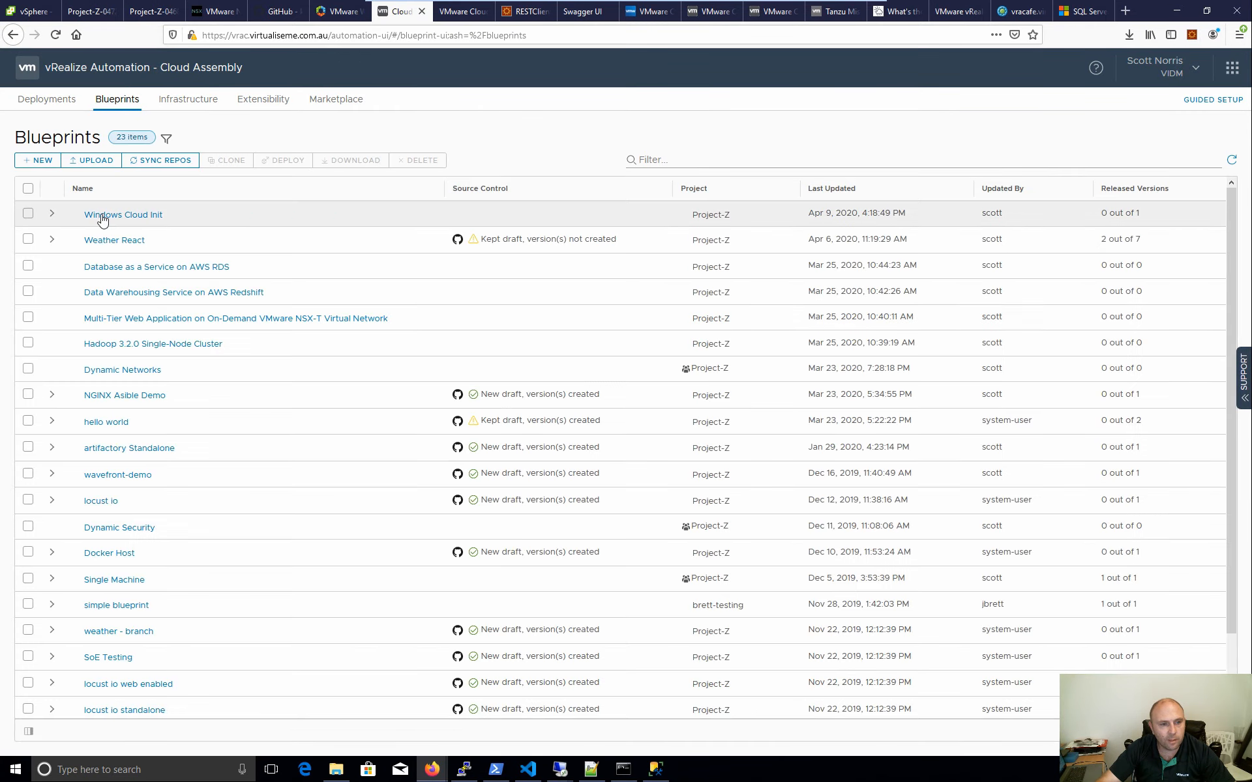
left_click(101, 218)
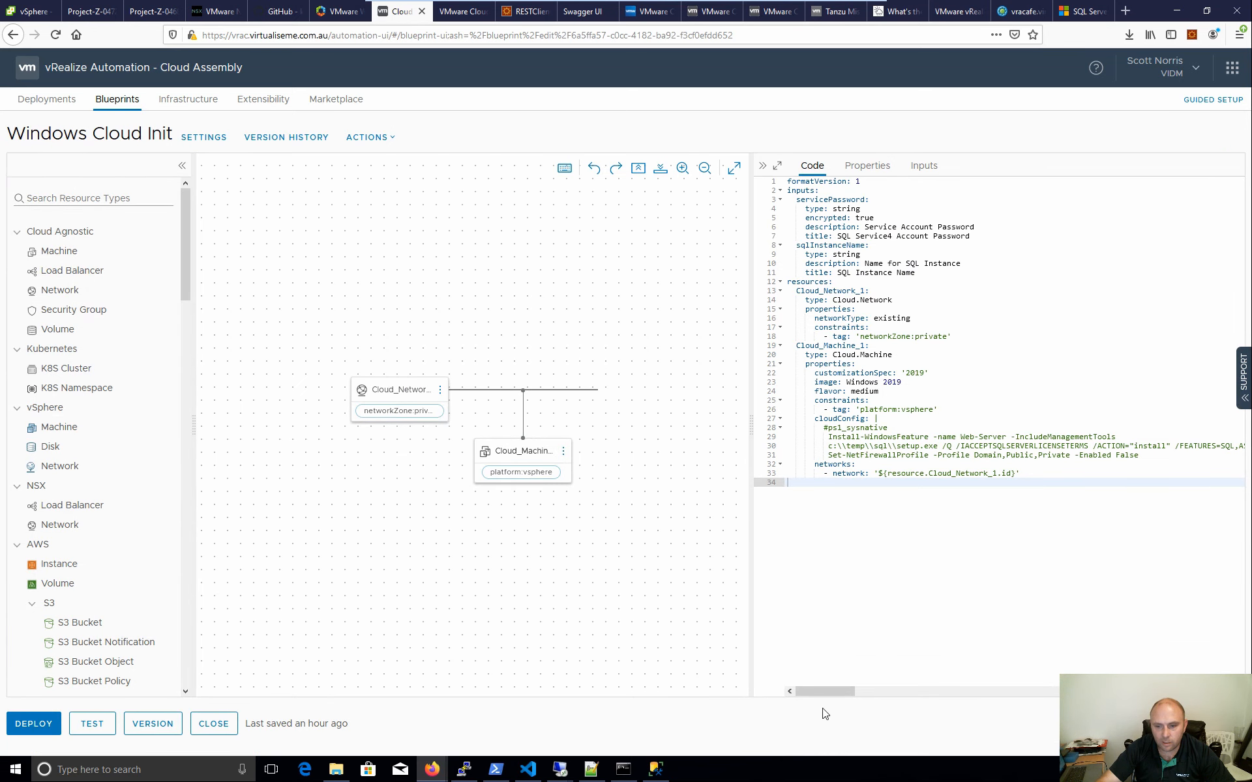
left_click_drag(828, 691, 872, 691)
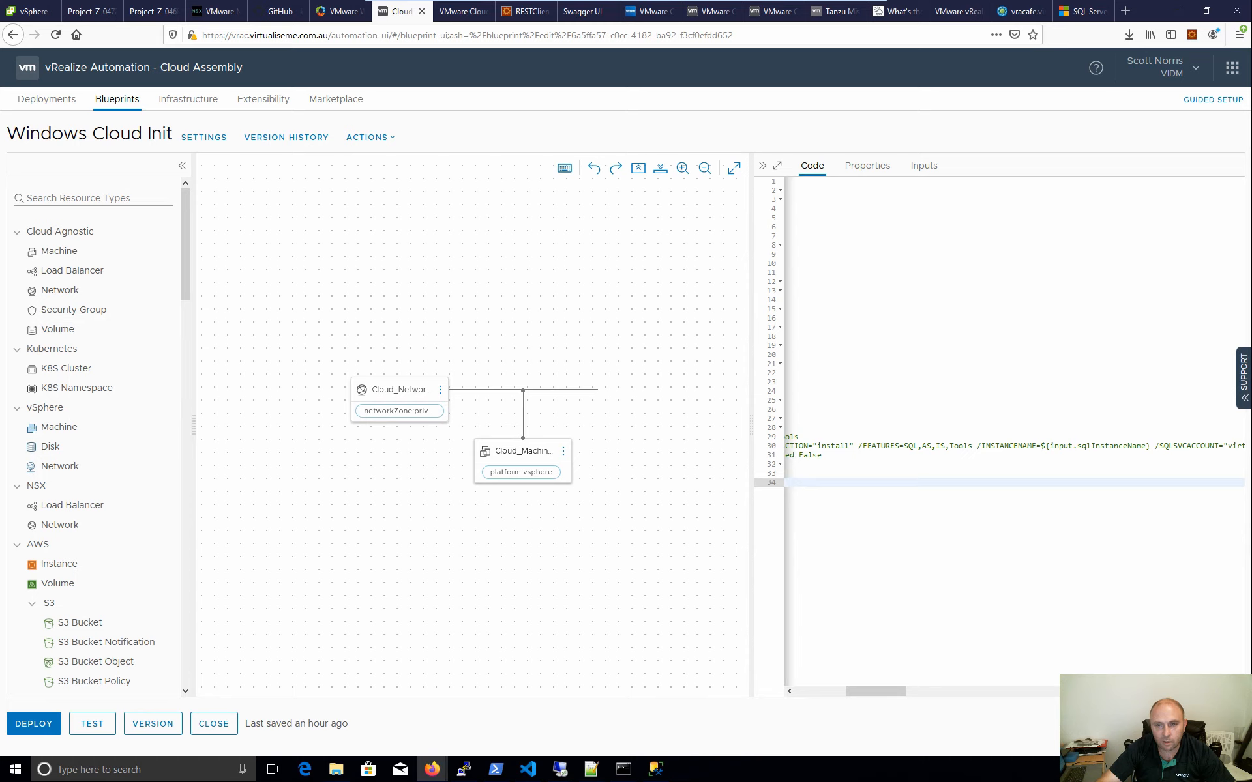
left_click_drag(876, 692, 810, 702)
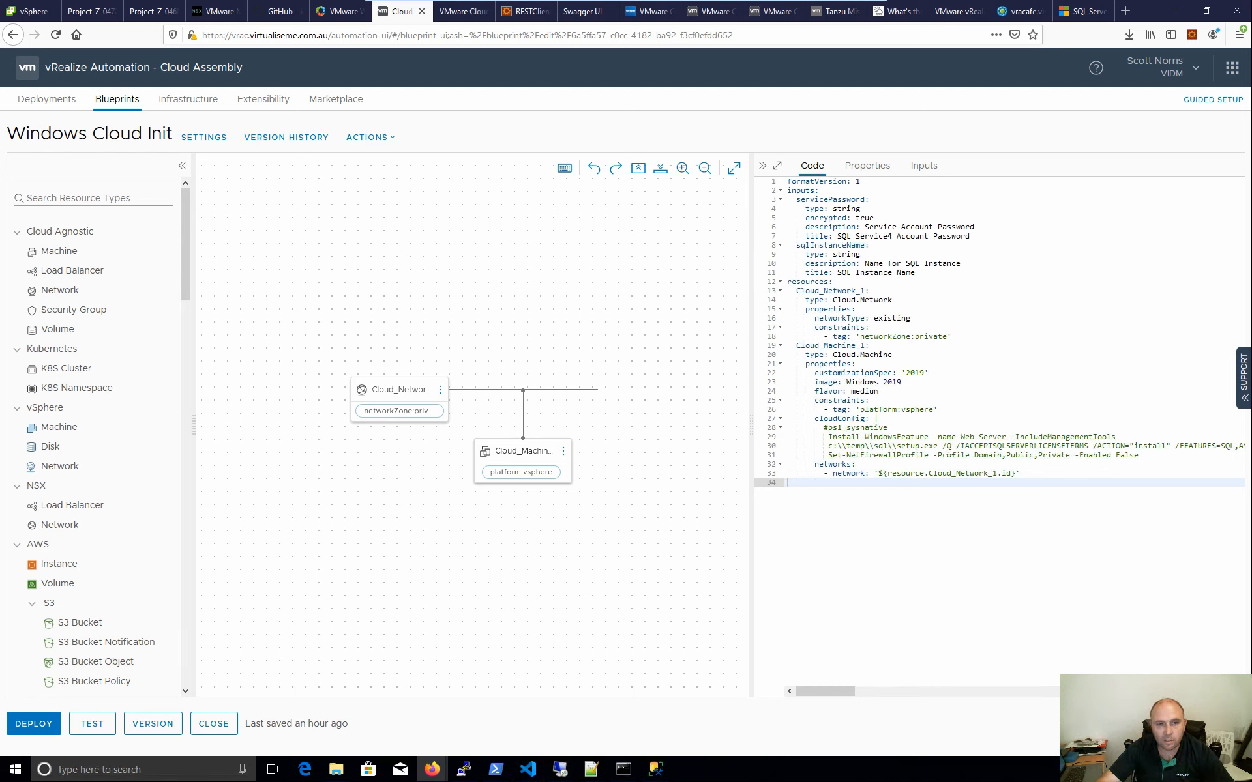